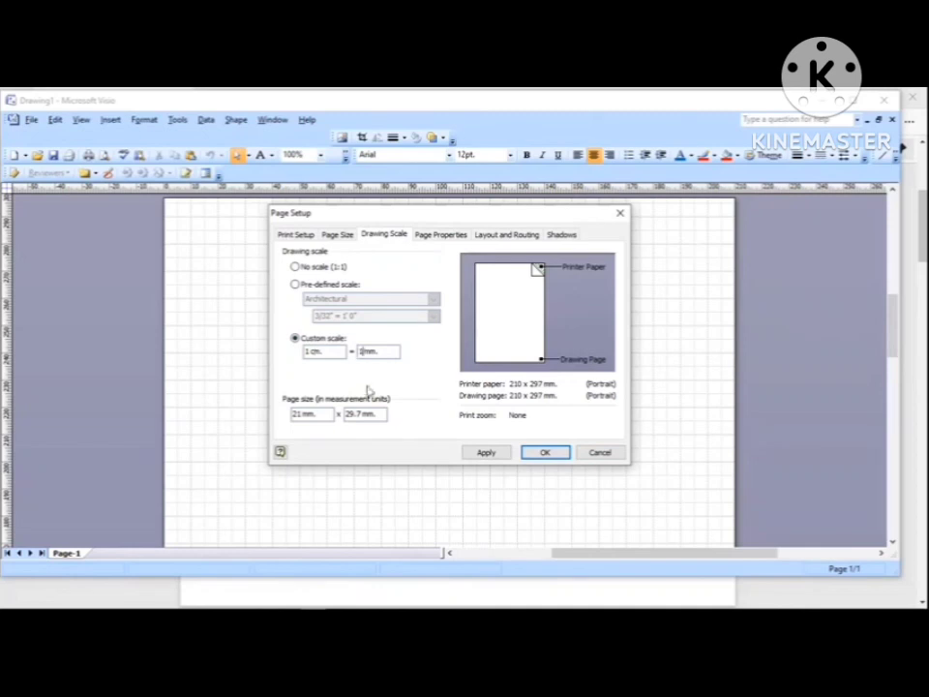
# Set the custom drawing scale to 1 cm = 10 cm and bring the top of the page into view.
pyautogui.write('0')
pyautogui.click(544, 455)
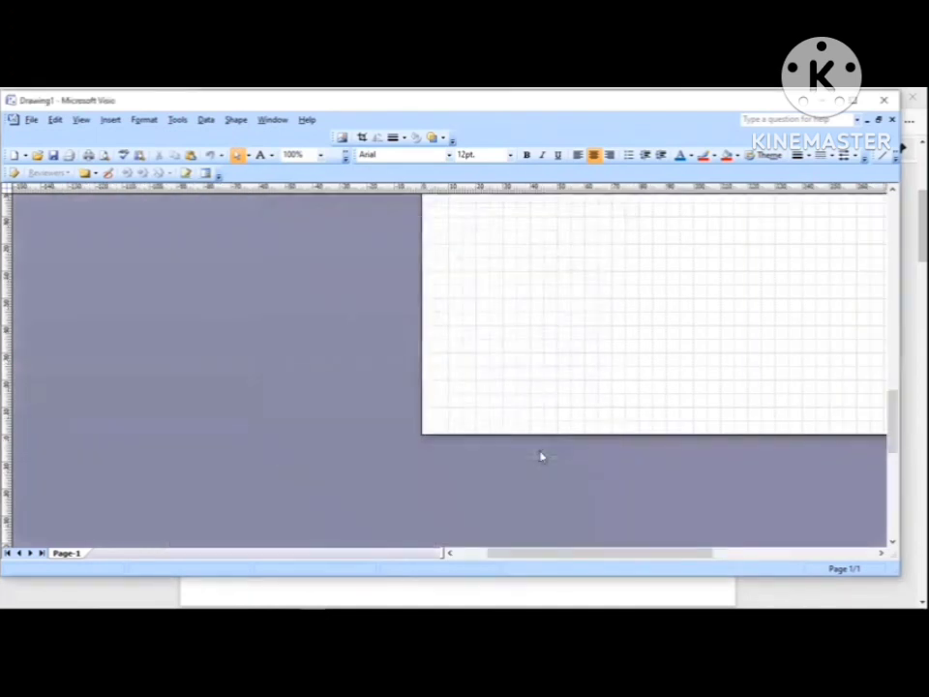
pyautogui.moveTo(674, 556); pyautogui.dragTo(752, 554)
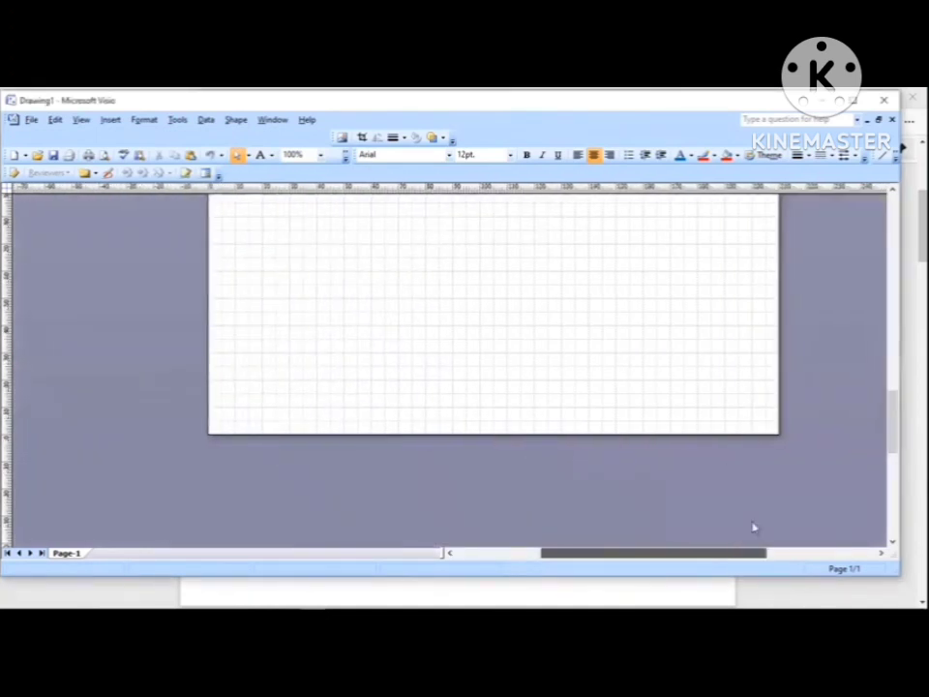
pyautogui.moveTo(893, 415)
pyautogui.mouseDown()
pyautogui.moveTo(875, 321)
pyautogui.moveTo(876, 331)
pyautogui.mouseUp()
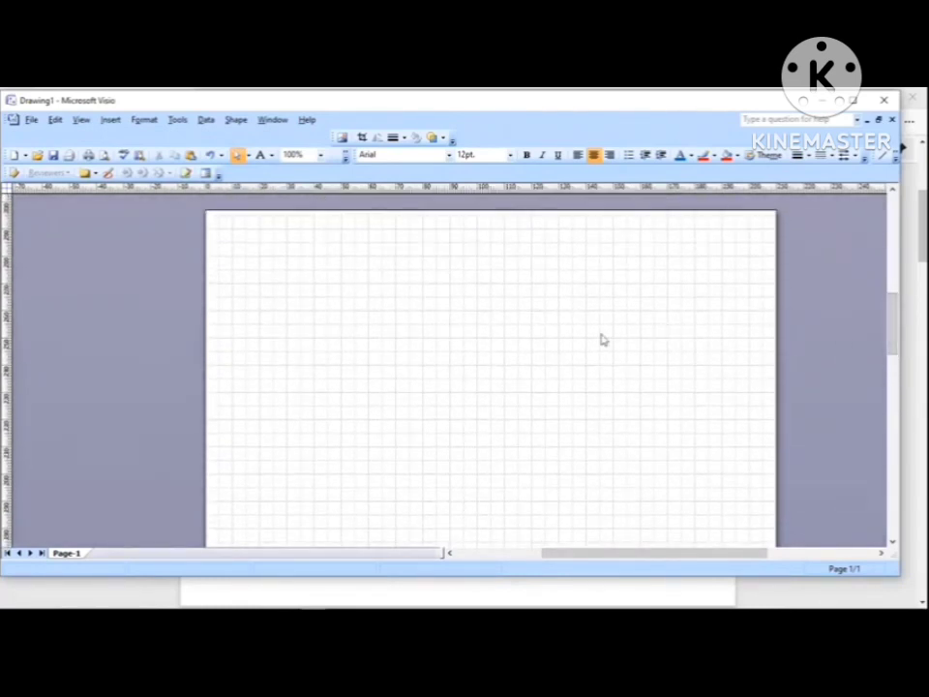
# Draw a horizontal test line 10 cm long from X = 40 cm, Y = 260 cm to check the scale, and delete it.
pyautogui.click(884, 155)
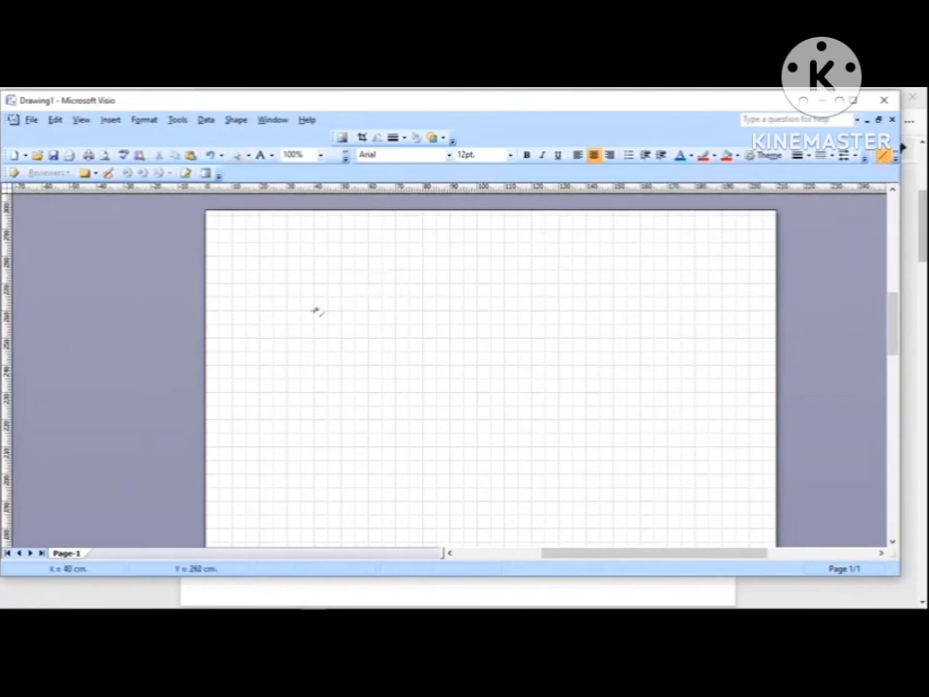
pyautogui.moveTo(317, 311); pyautogui.dragTo(342, 310)
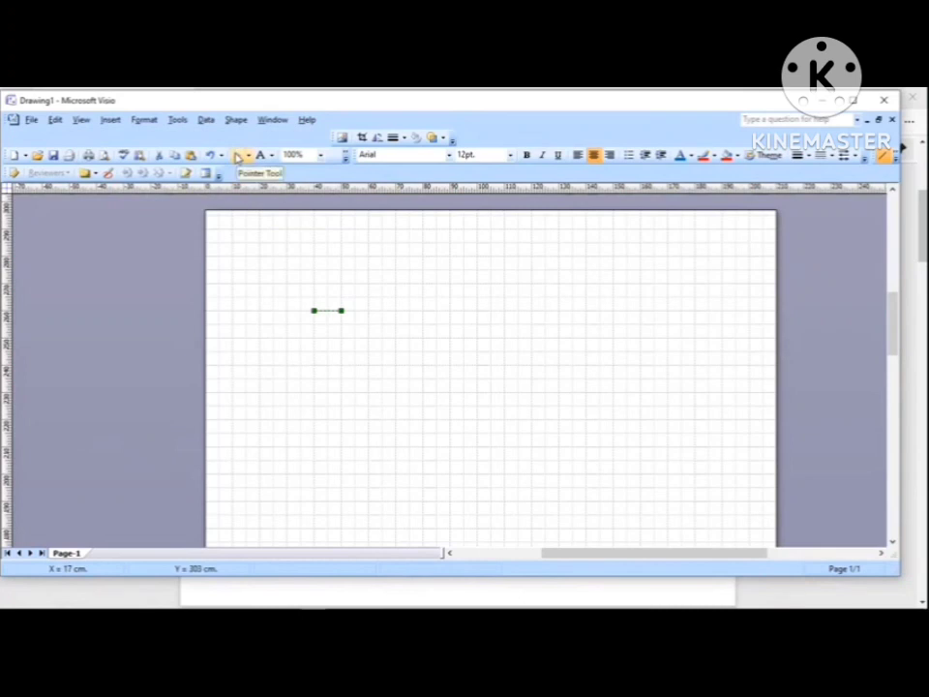
pyautogui.click(237, 157)
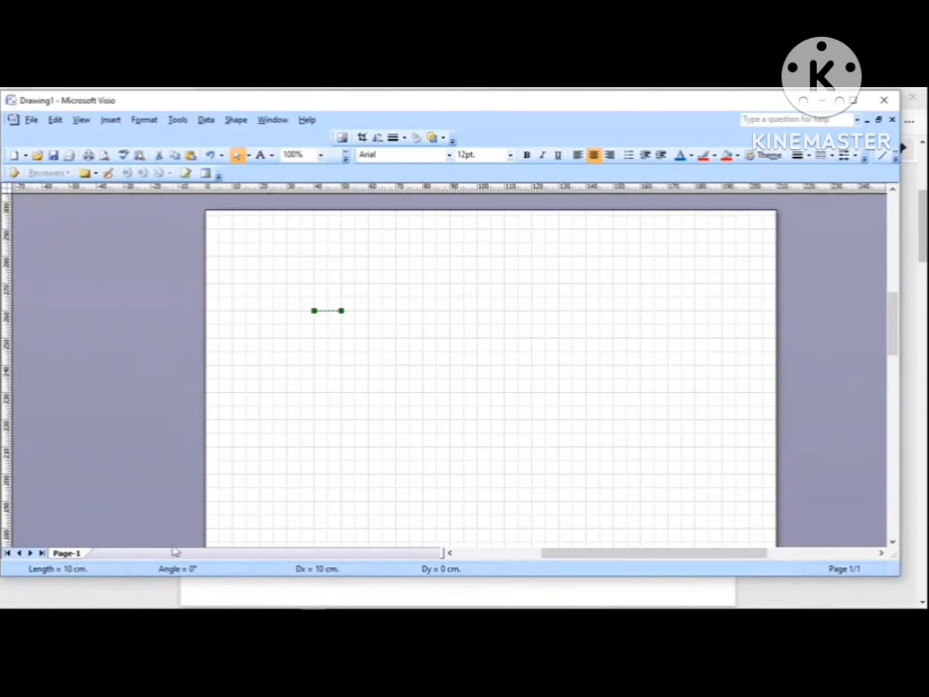
pyautogui.press('Delete')
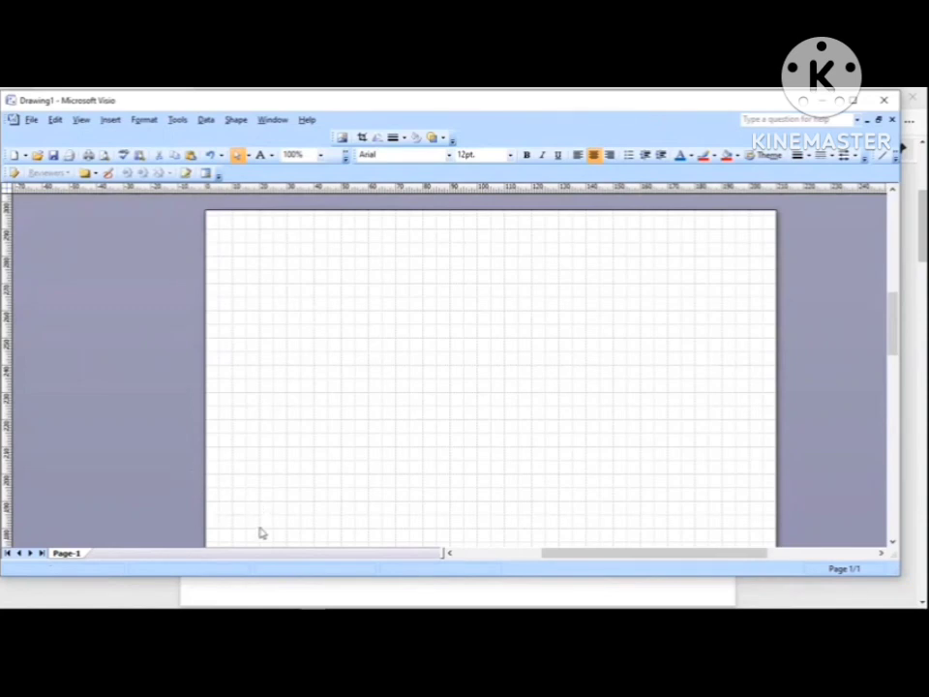
# Paste the truss figure from the 3.Cremona.pdf handout into the drawing and place it beside the page's upper-left corner.
pyautogui.click(270, 595)
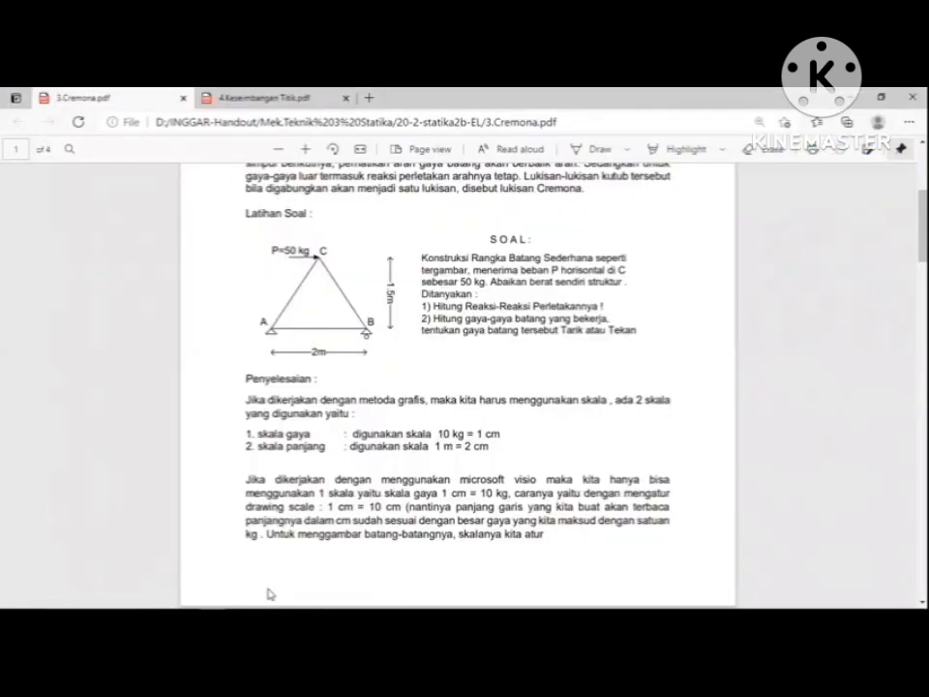
pyautogui.moveTo(270, 597)
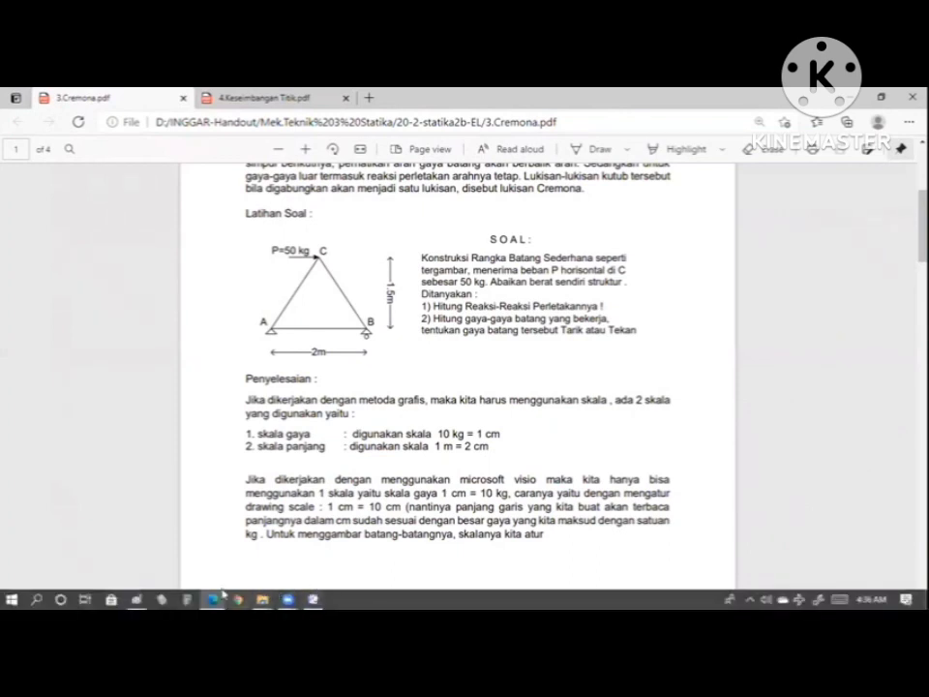
pyautogui.click(138, 597)
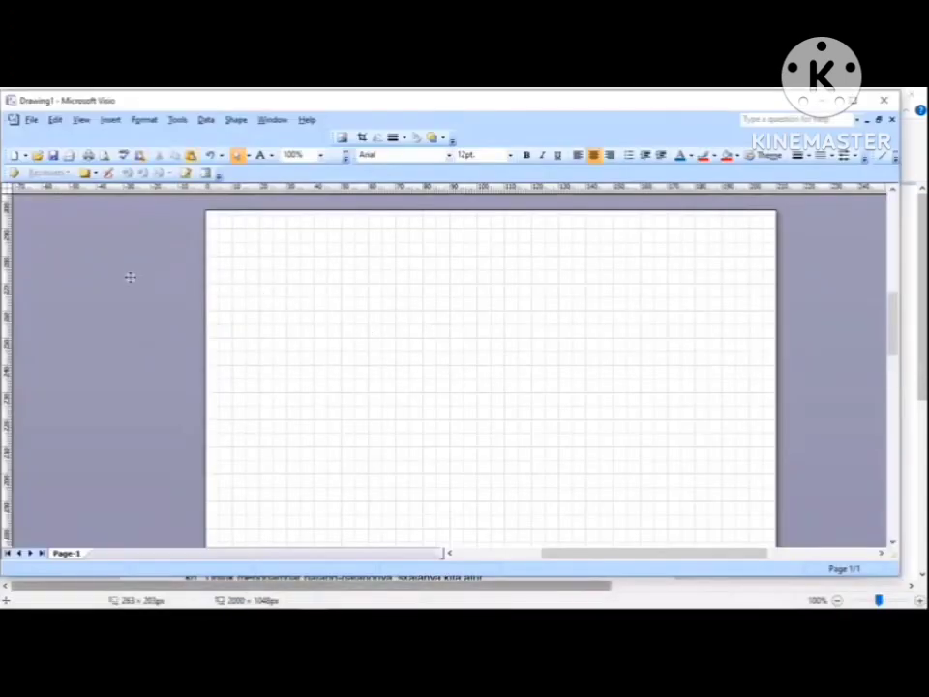
pyautogui.hotkey('ctrl', 'v')
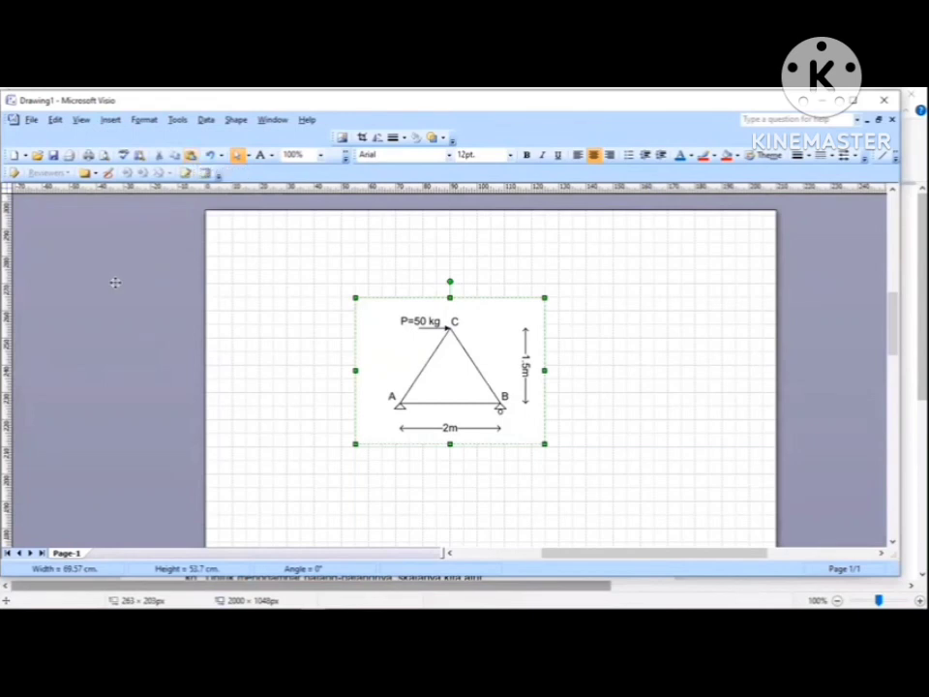
pyautogui.moveTo(449, 356); pyautogui.dragTo(115, 284)
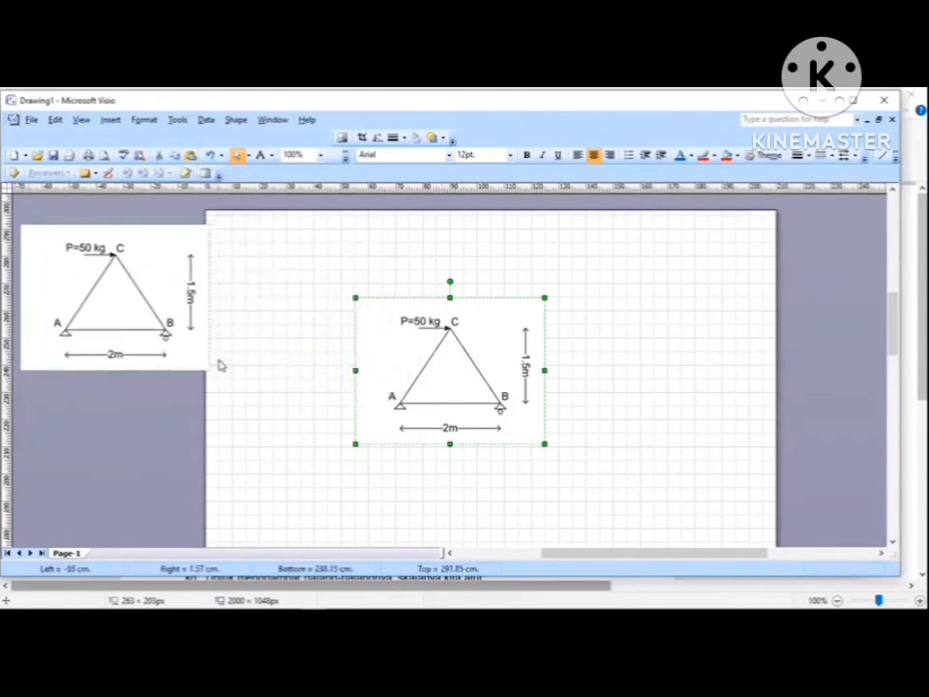
pyautogui.moveTo(220, 369); pyautogui.dragTo(220, 361)
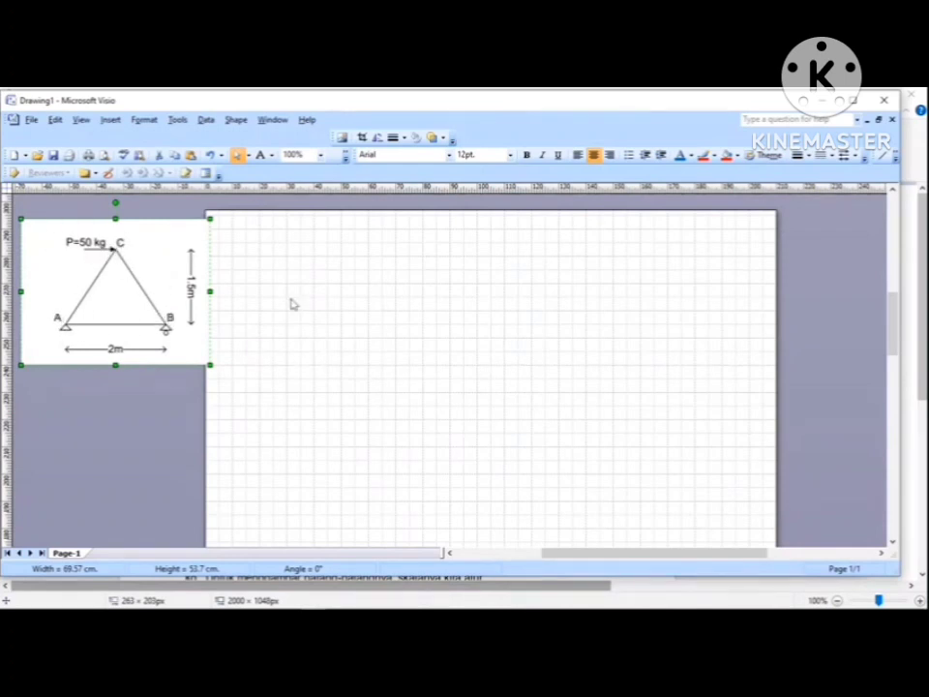
pyautogui.moveTo(164, 291); pyautogui.dragTo(413, 286)
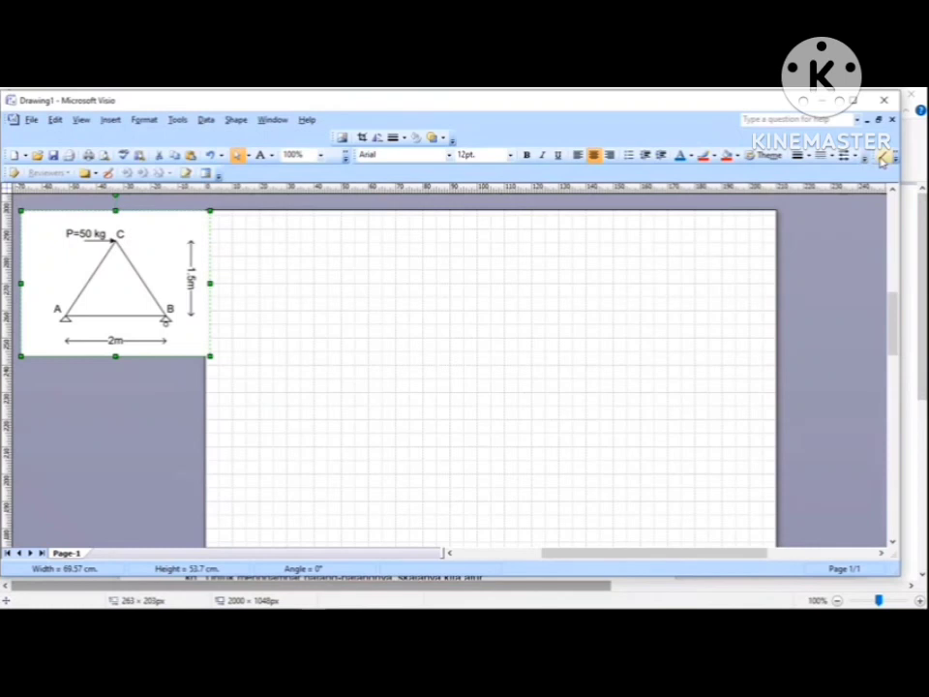
# Draw the truss's horizontal base member 40 cm long from X = 20 cm, Y = 250 cm and check its length.
pyautogui.click(884, 158)
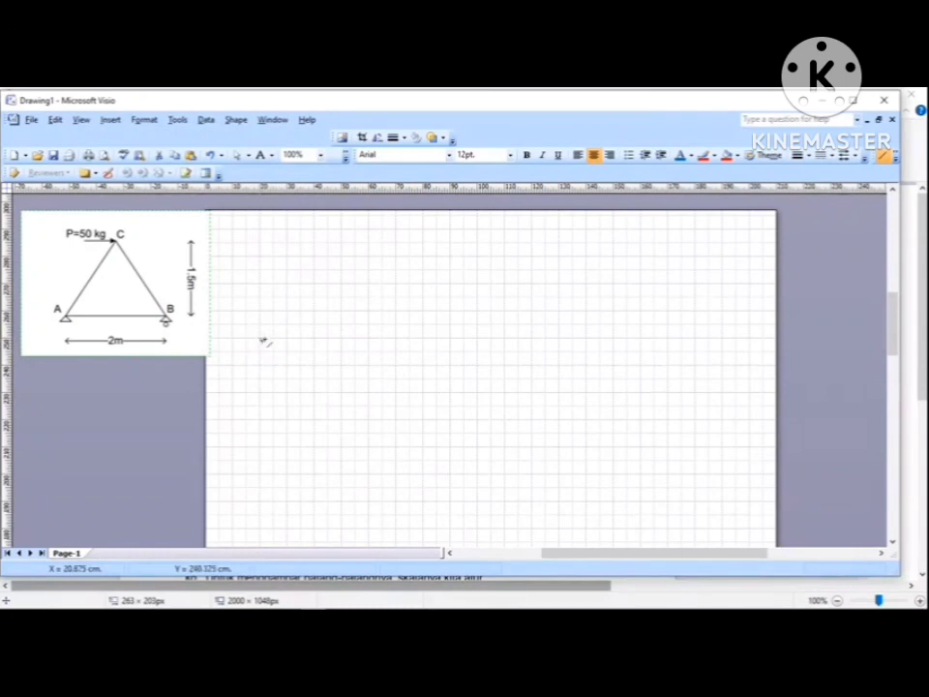
pyautogui.moveTo(260, 339)
pyautogui.mouseDown()
pyautogui.moveTo(354, 350)
pyautogui.moveTo(368, 341)
pyautogui.mouseUp()
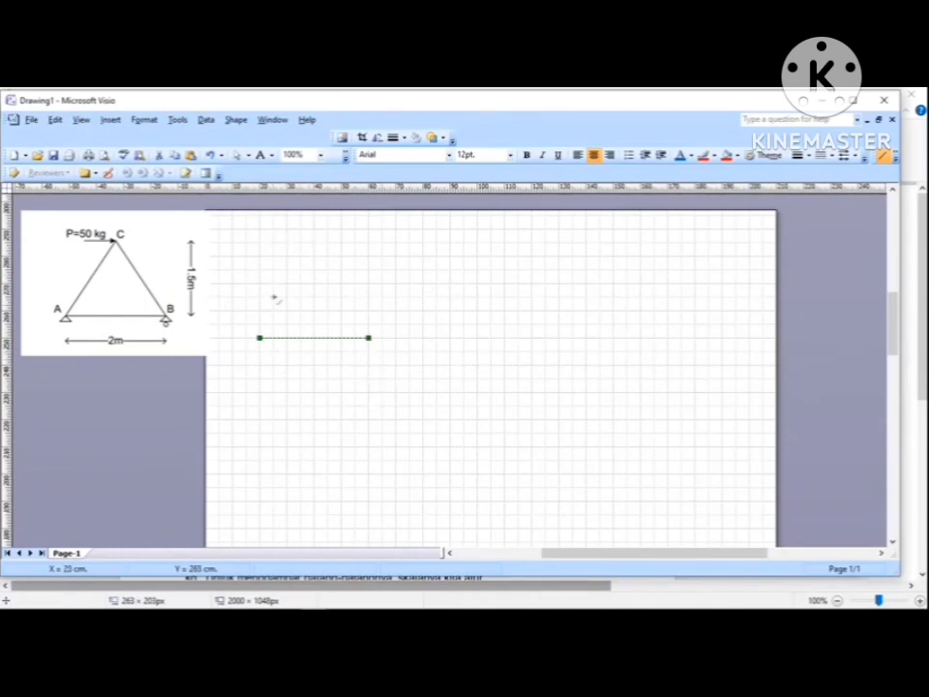
pyautogui.click(237, 154)
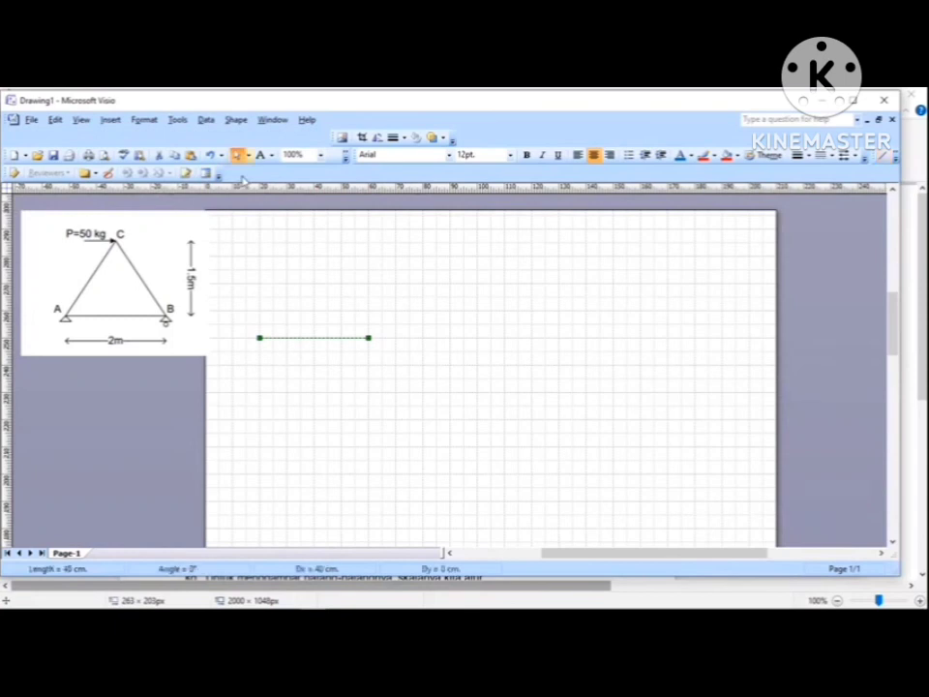
pyautogui.press('Escape')
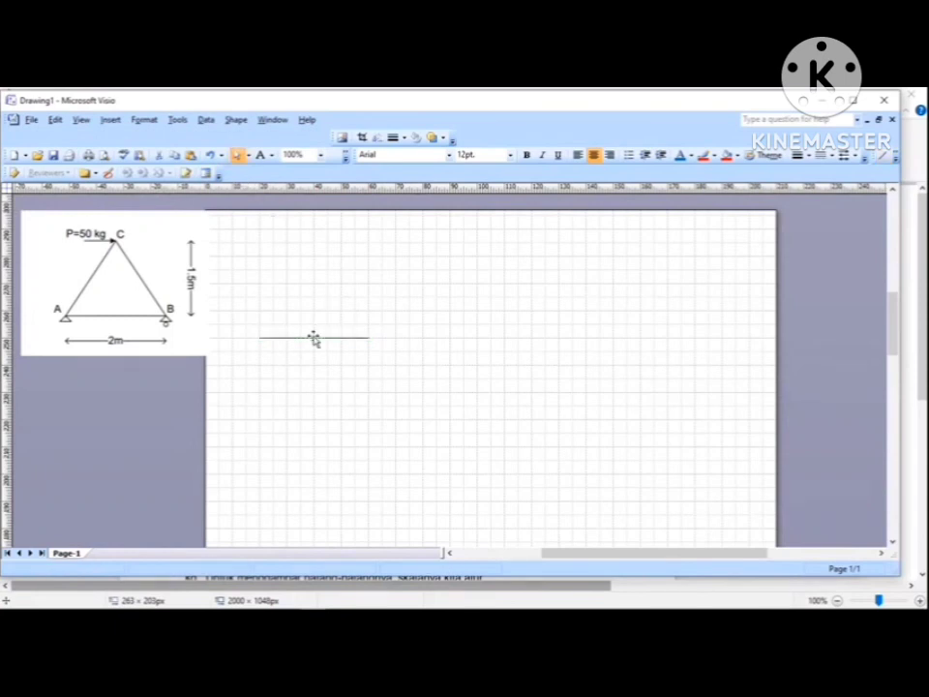
pyautogui.click(315, 340)
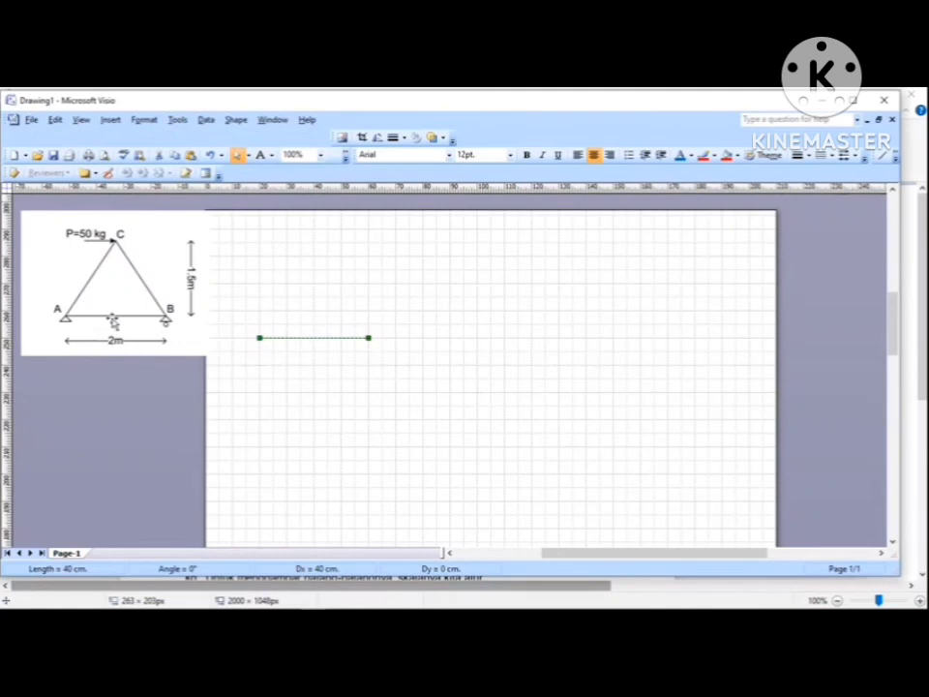
pyautogui.click(295, 397)
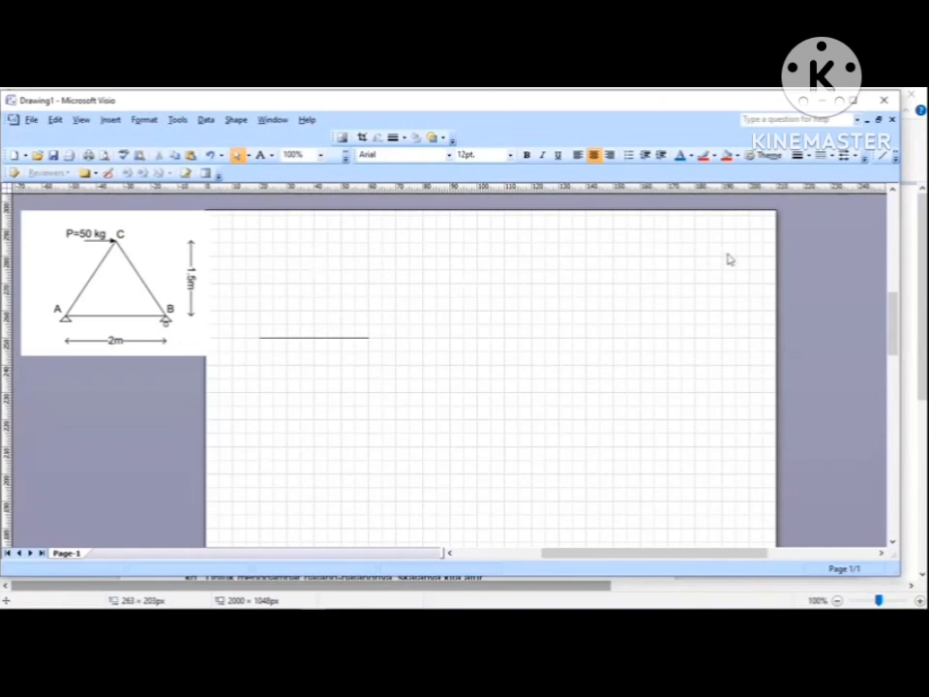
# Complete the triangle with two separate inclined lines from the base ends to an apex 30 cm above the base's midpoint.
pyautogui.click(883, 157)
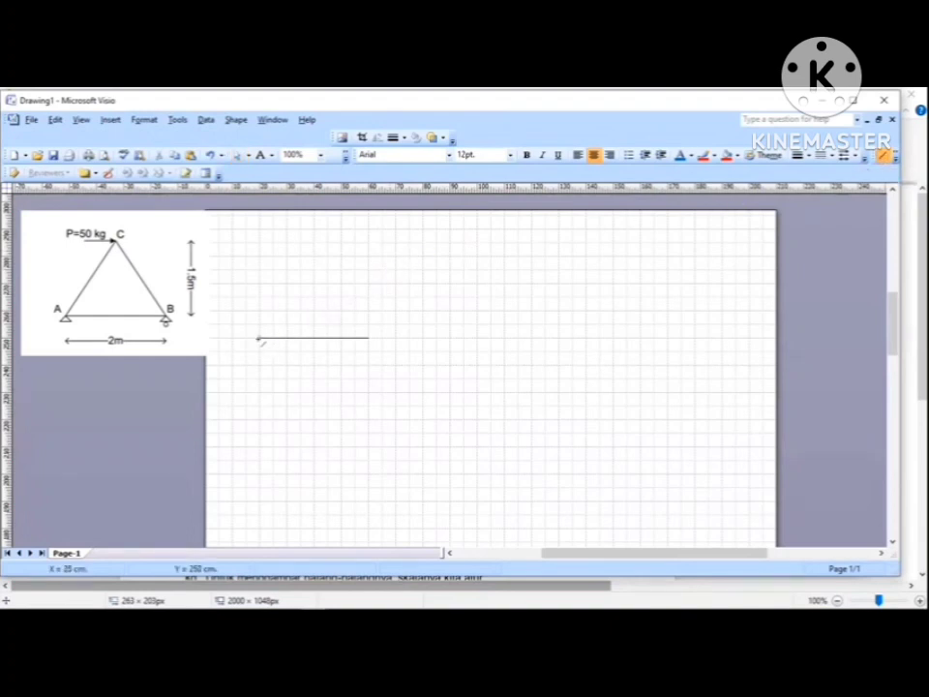
pyautogui.moveTo(259, 339); pyautogui.dragTo(313, 258)
pyautogui.click(386, 268)
pyautogui.moveTo(316, 258); pyautogui.dragTo(368, 338)
pyautogui.click(387, 382)
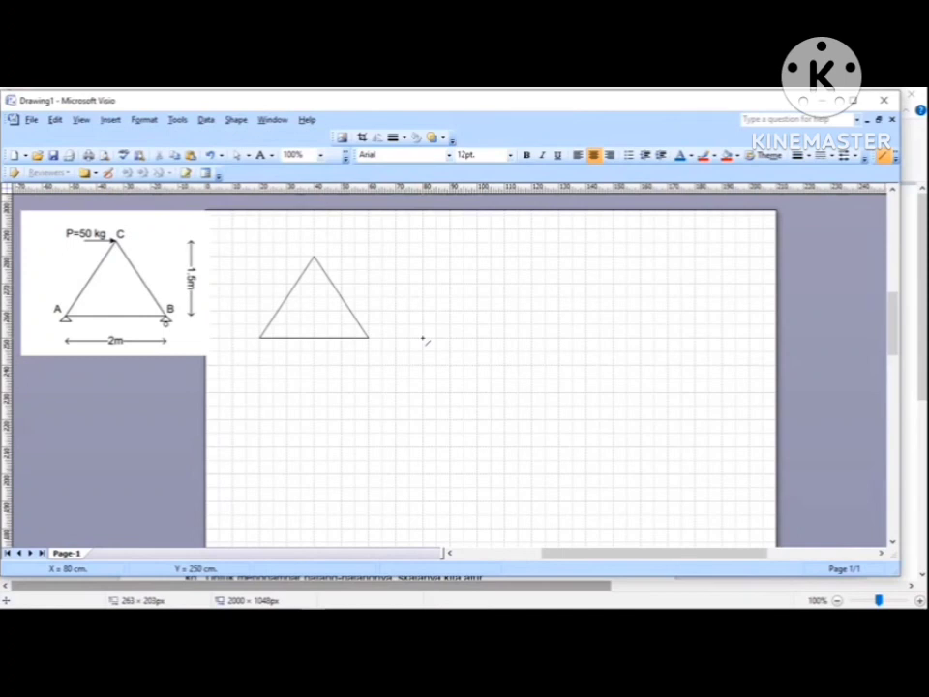
# Draw two angled line pairs beside the triangle, the upper from separate lines and the lower extended into one connected shape.
pyautogui.moveTo(424, 339); pyautogui.dragTo(532, 339)
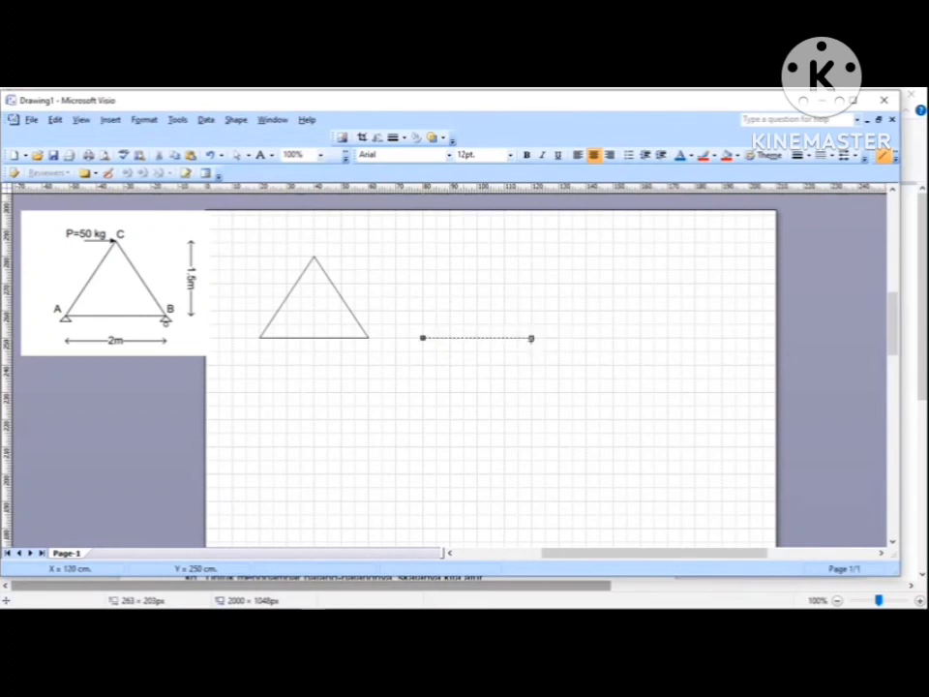
pyautogui.click(459, 363)
pyautogui.moveTo(423, 339); pyautogui.dragTo(504, 282)
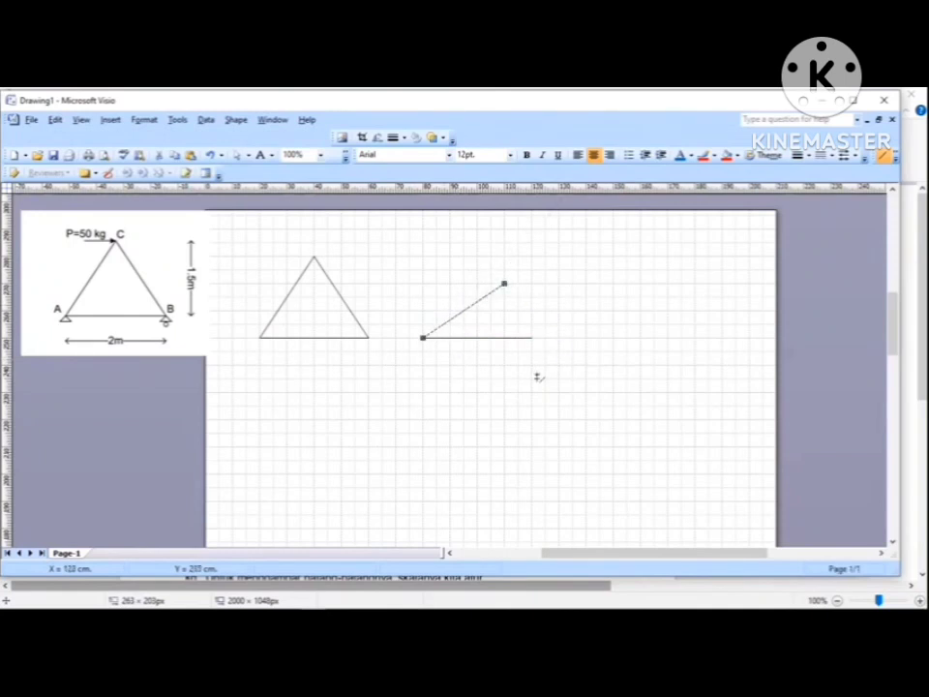
pyautogui.click(538, 378)
pyautogui.moveTo(423, 420); pyautogui.dragTo(504, 420)
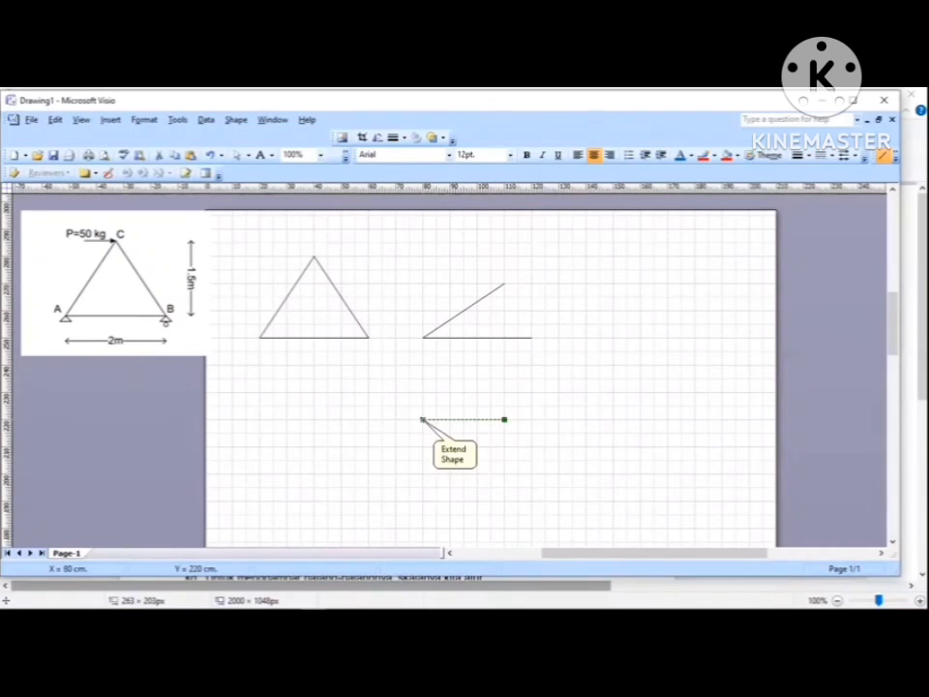
pyautogui.moveTo(424, 419); pyautogui.dragTo(504, 366)
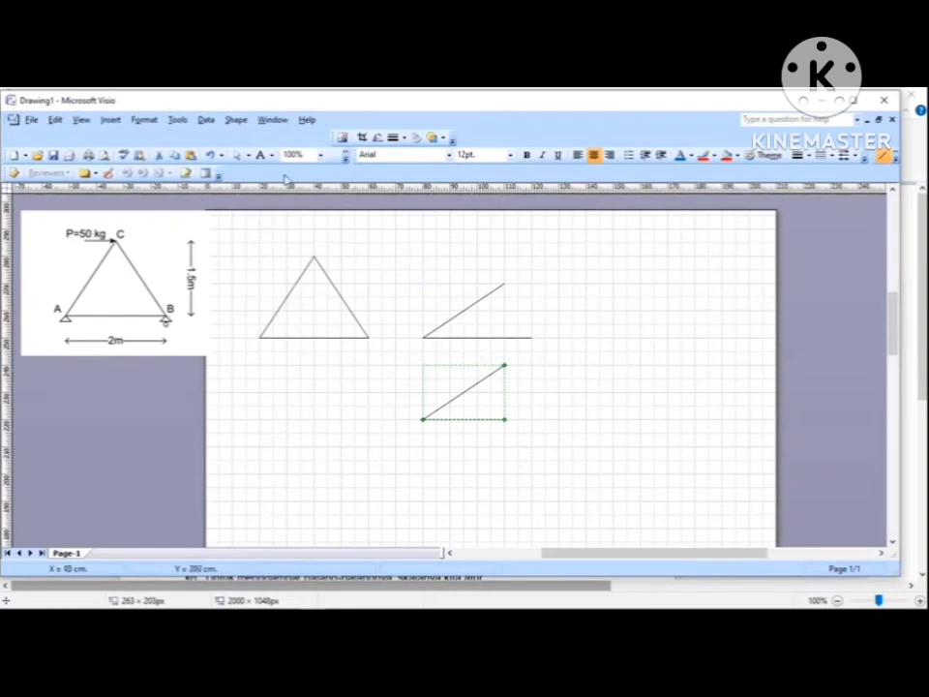
# Delete both practice line pairs beside the triangle.
pyautogui.click(236, 156)
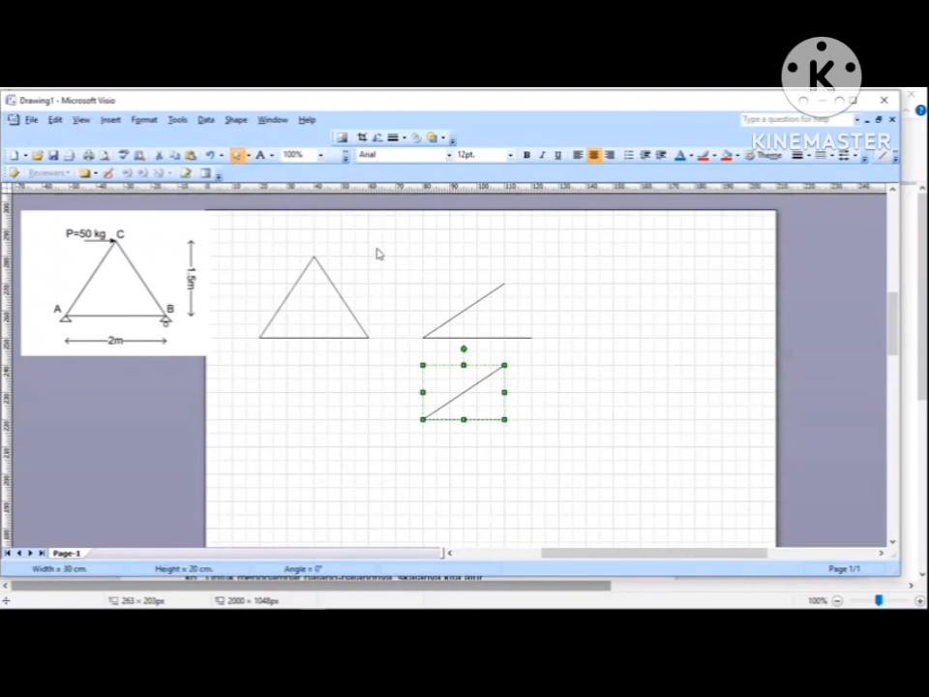
pyautogui.moveTo(386, 249); pyautogui.dragTo(595, 480)
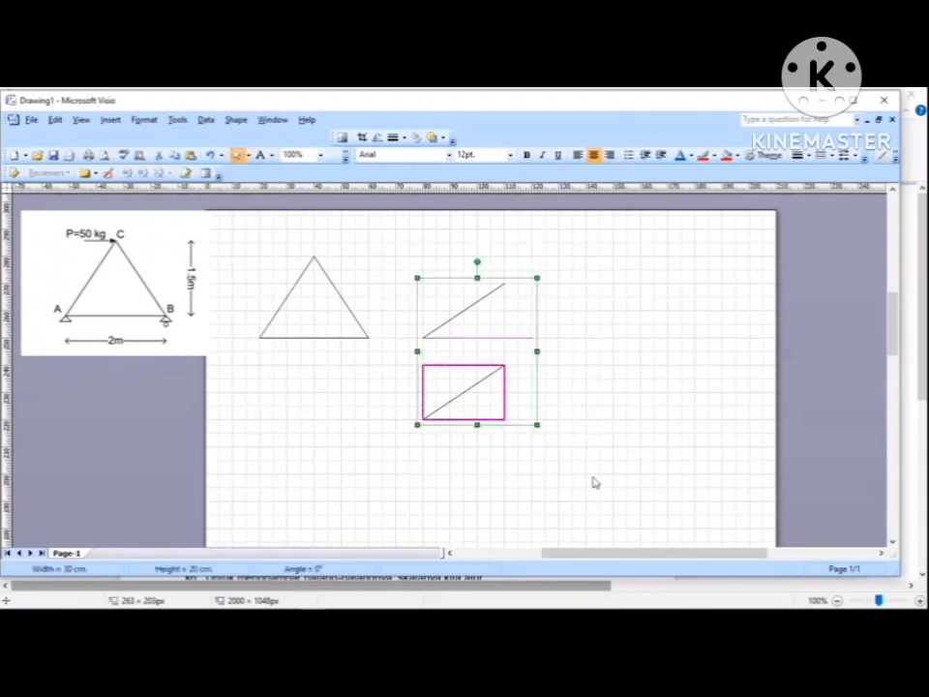
pyautogui.press('Delete')
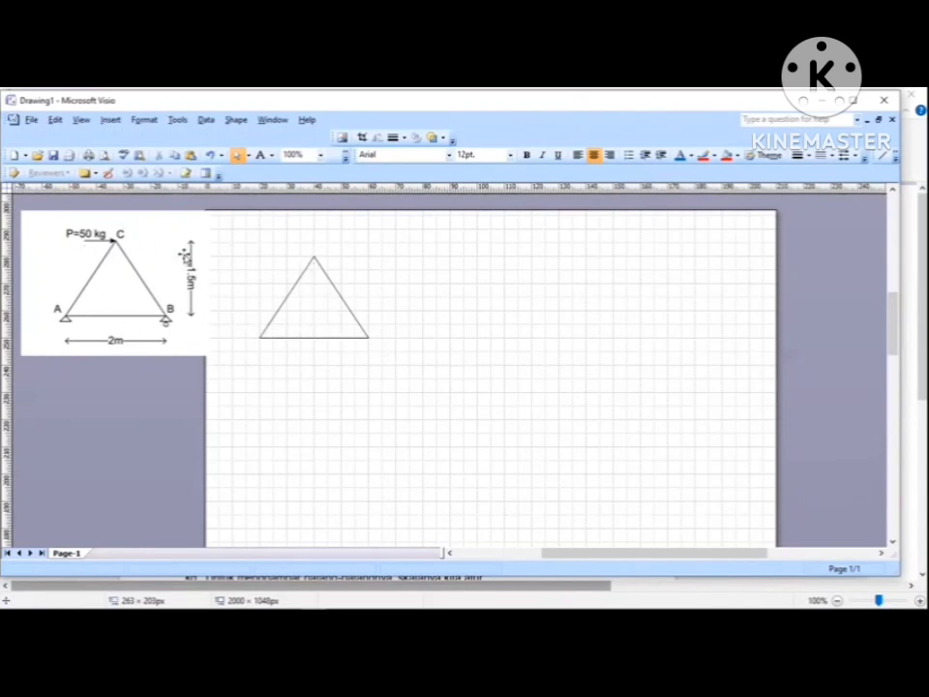
# Label the triangle's horizontal base member AB.
pyautogui.click(310, 339)
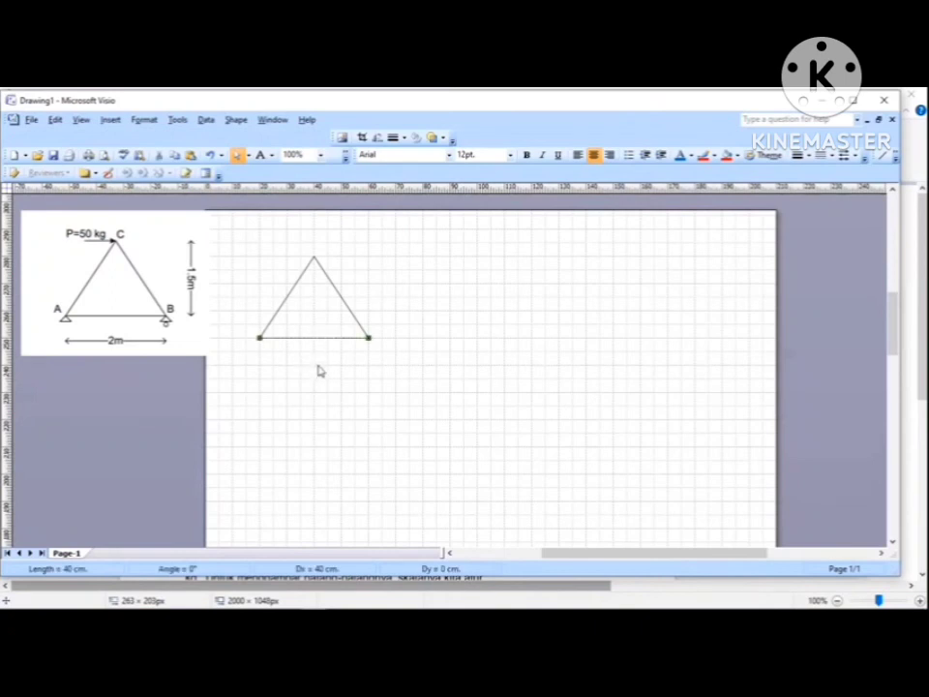
pyautogui.click(317, 372)
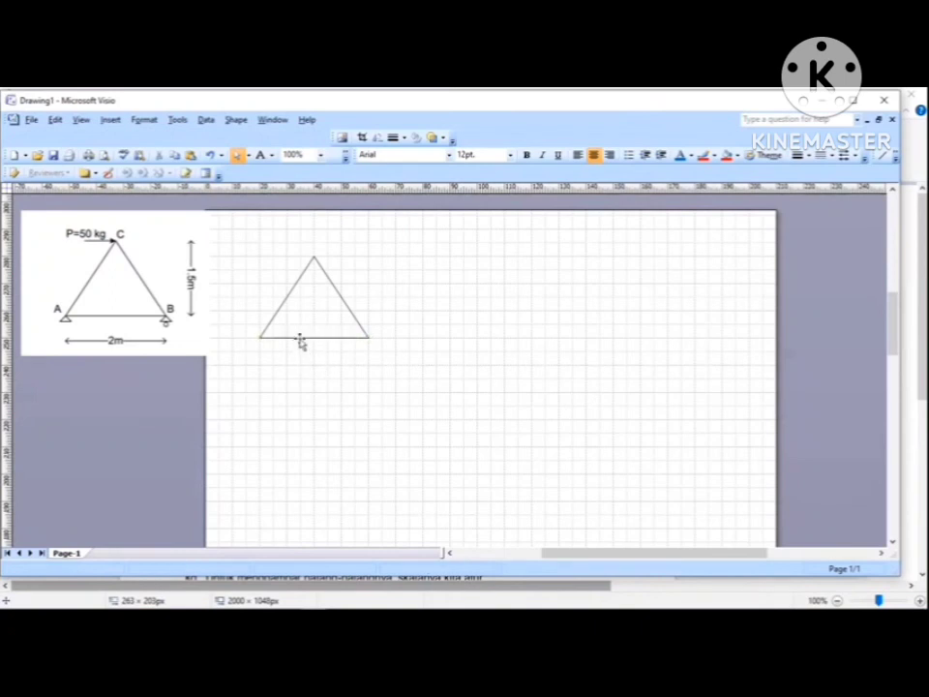
pyautogui.click(301, 339)
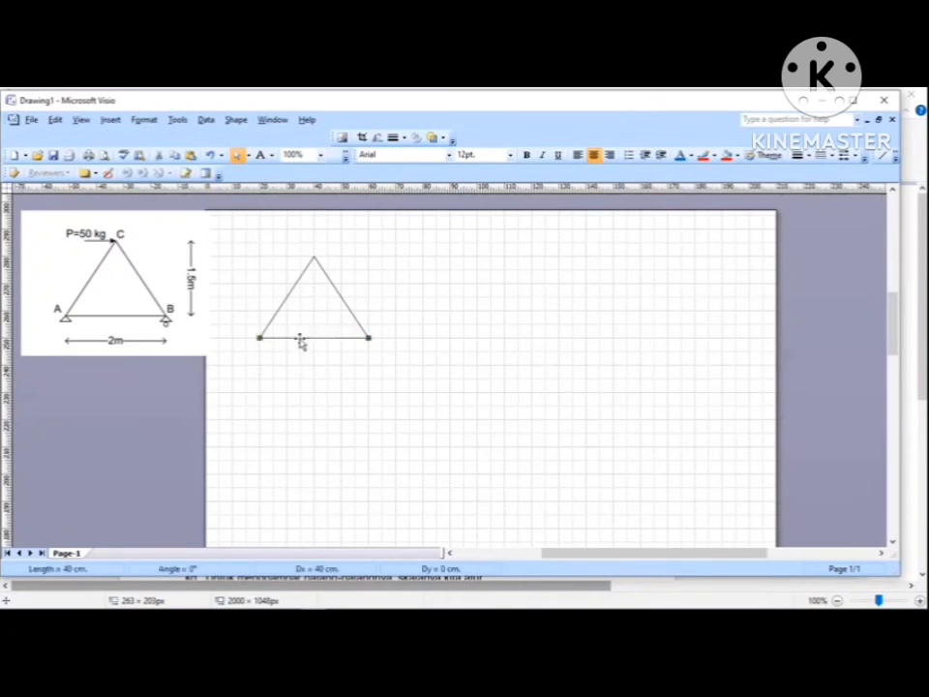
pyautogui.write('A')
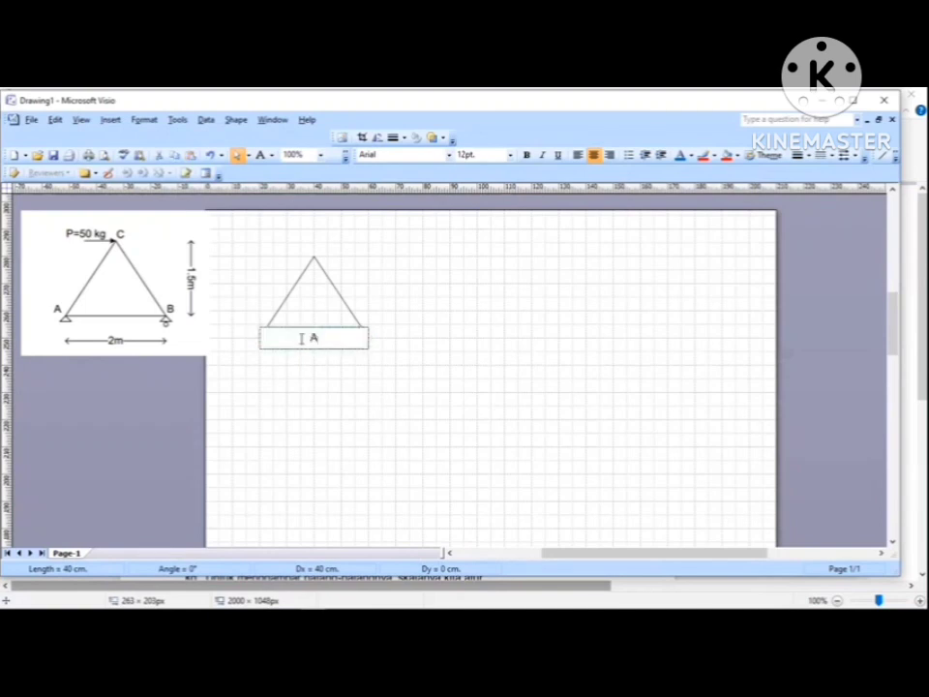
pyautogui.write('B')
pyautogui.click(380, 296)
# Label the triangle's left inclined member AC and its right inclined member BC.
pyautogui.click(290, 292)
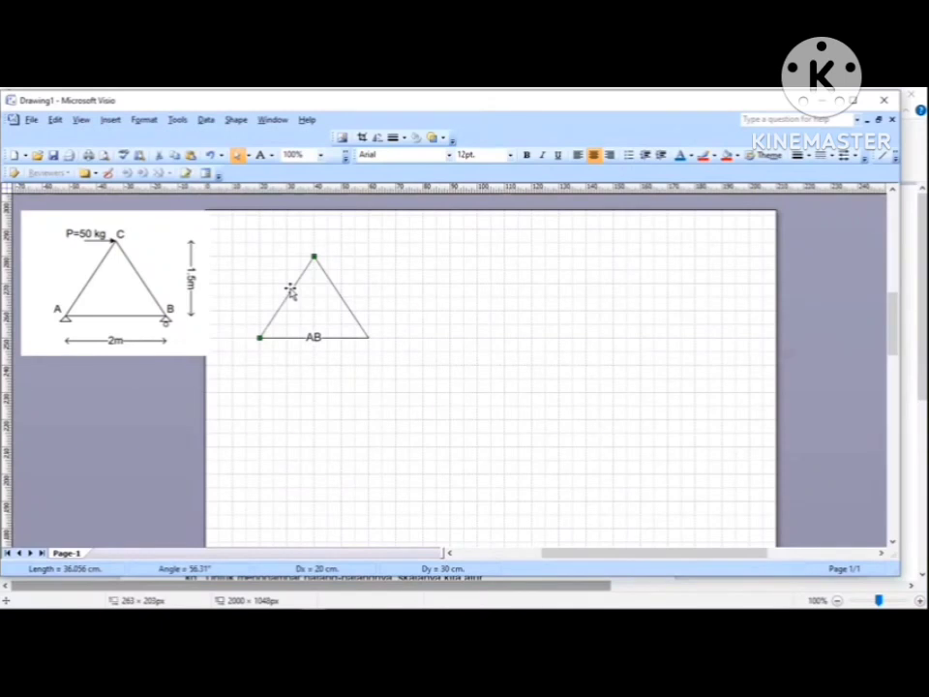
pyautogui.write('AC')
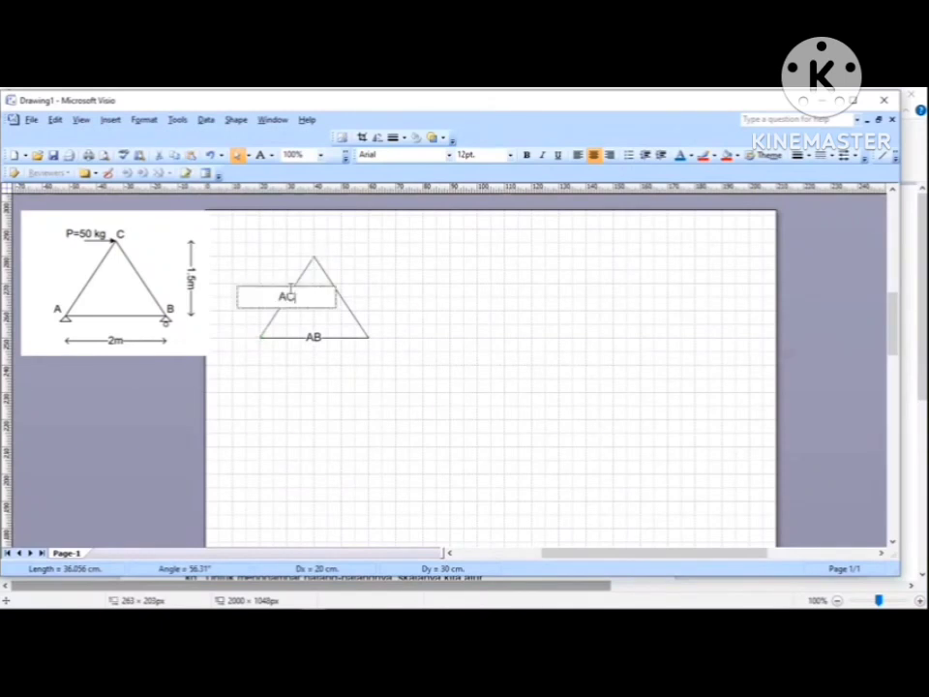
pyautogui.click(440, 287)
pyautogui.doubleClick(344, 300)
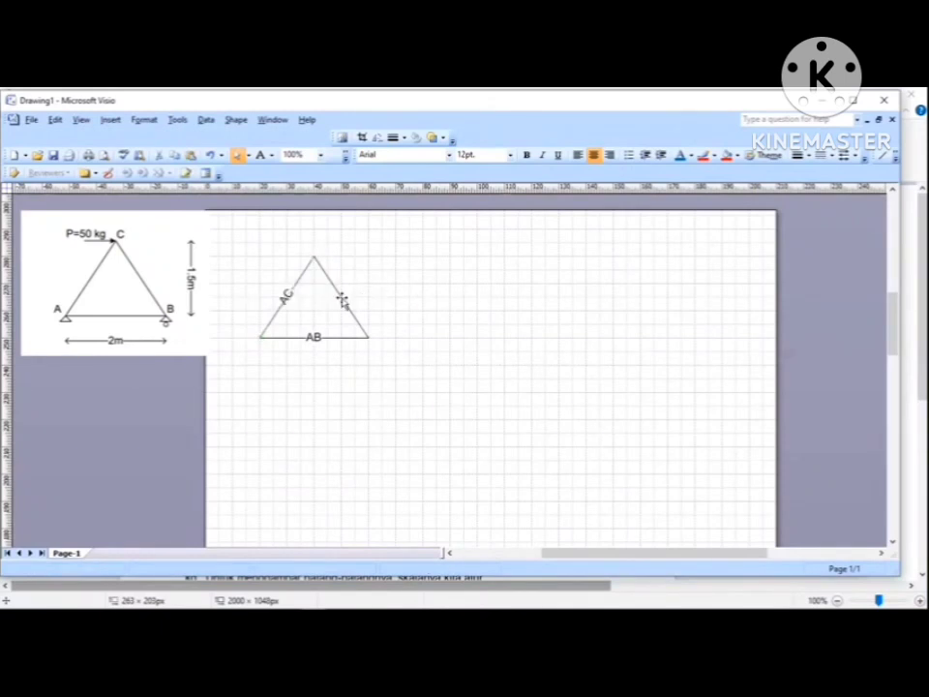
pyautogui.press('Escape')
pyautogui.doubleClick(344, 302)
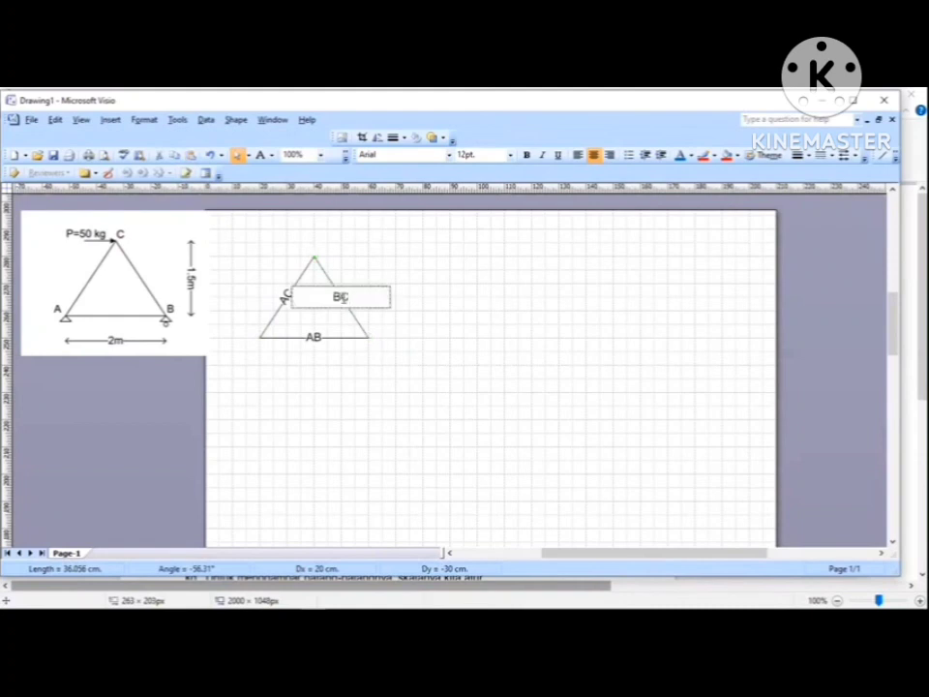
pyautogui.click(438, 323)
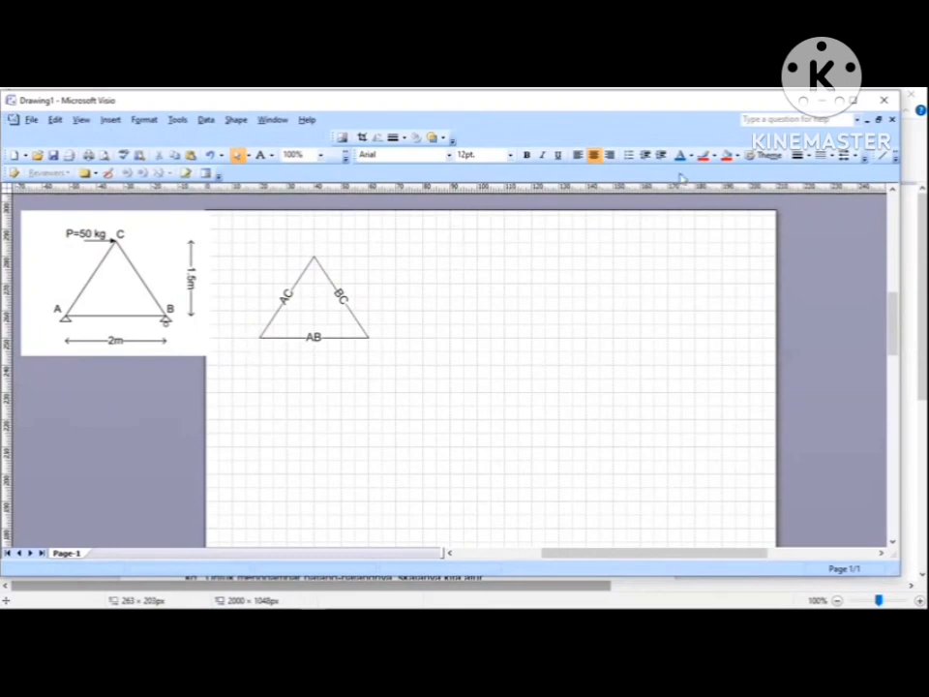
# Add a text label A, narrow its box to about 11.5 cm, and place it beside the base's left end.
pyautogui.click(259, 154)
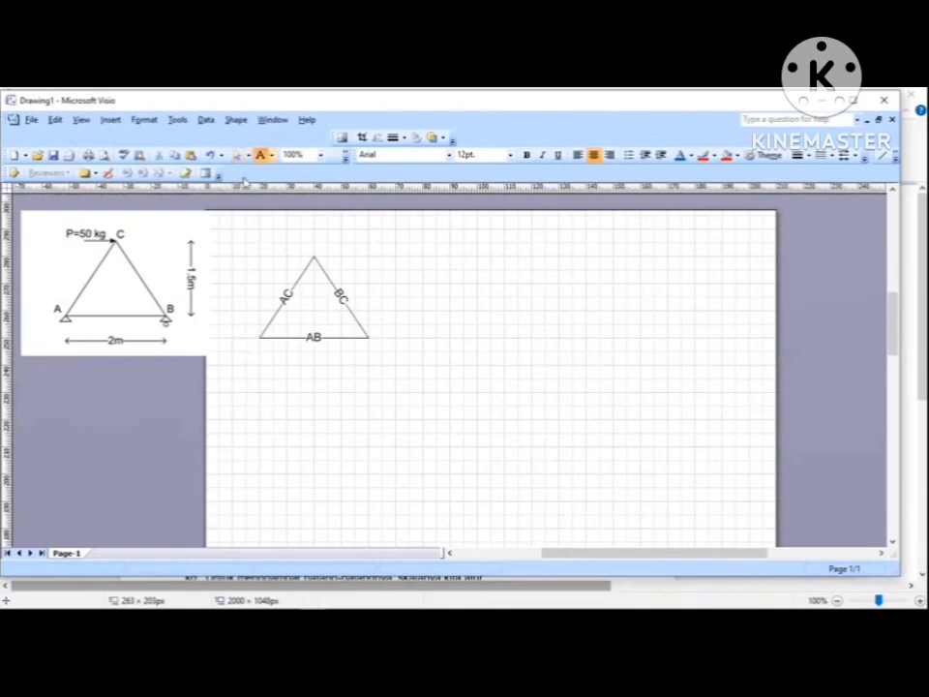
pyautogui.click(452, 295)
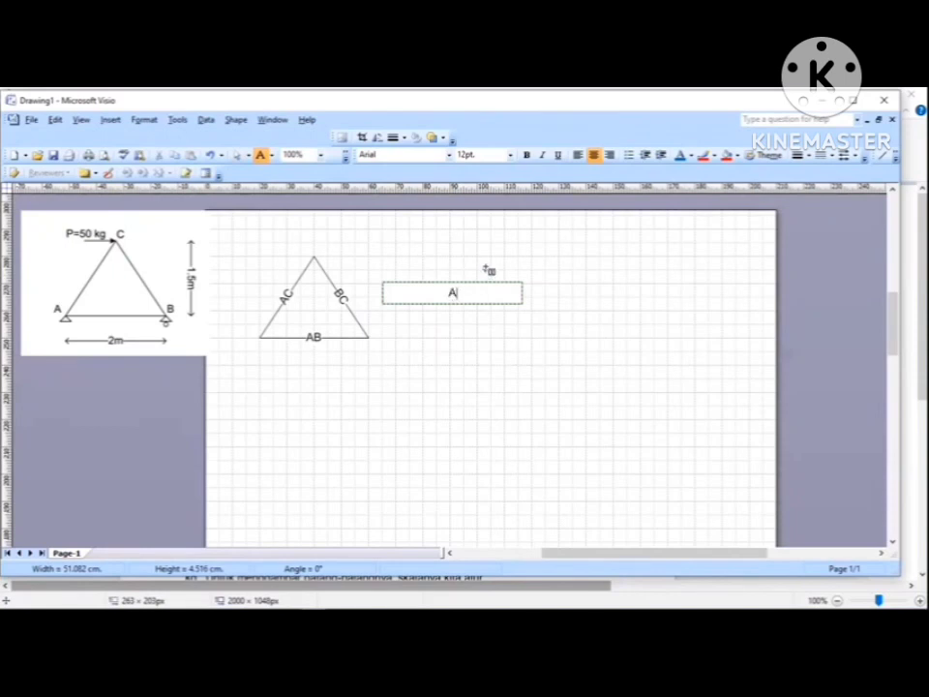
pyautogui.click(487, 266)
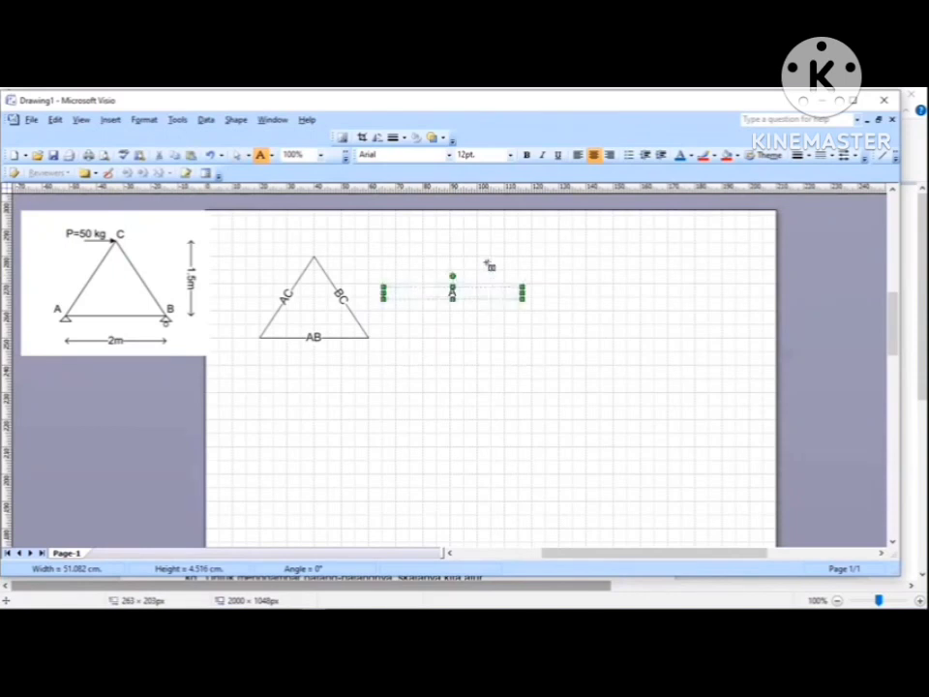
pyautogui.click(237, 154)
pyautogui.click(453, 294)
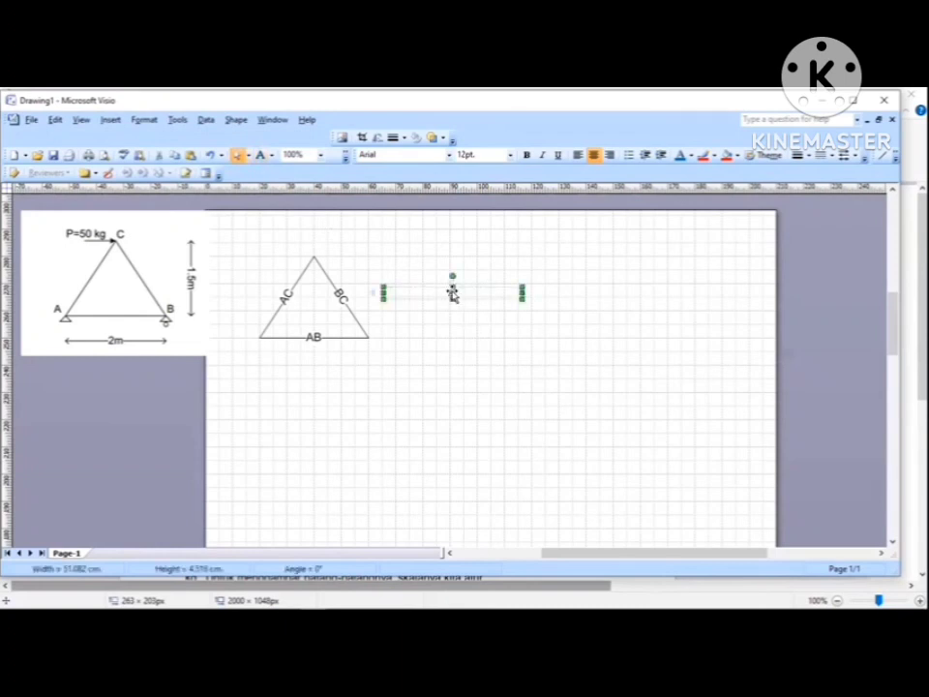
pyautogui.moveTo(379, 291); pyautogui.dragTo(490, 291)
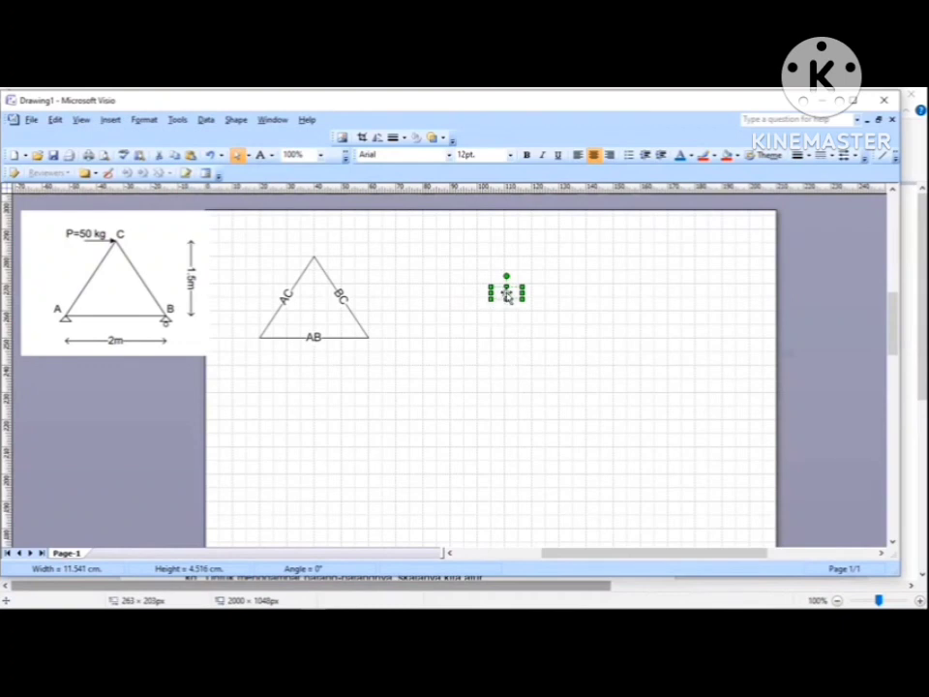
pyautogui.moveTo(491, 292); pyautogui.dragTo(250, 332)
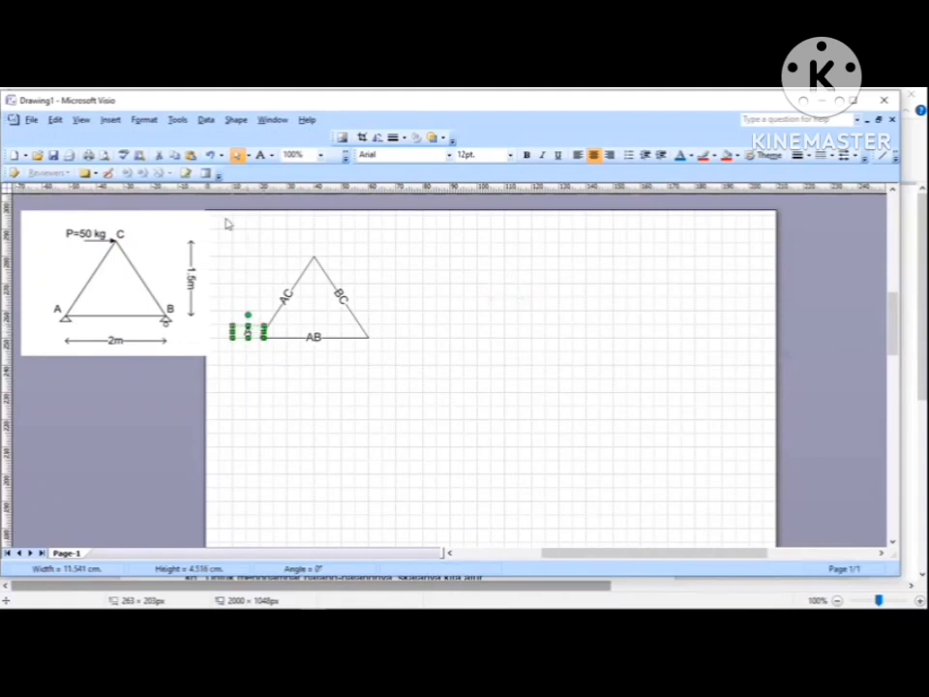
# Copy the A label to the base's right end and change the copy's text to B.
pyautogui.click(174, 153)
pyautogui.click(190, 154)
pyautogui.moveTo(449, 368); pyautogui.dragTo(376, 333)
pyautogui.doubleClick(377, 334)
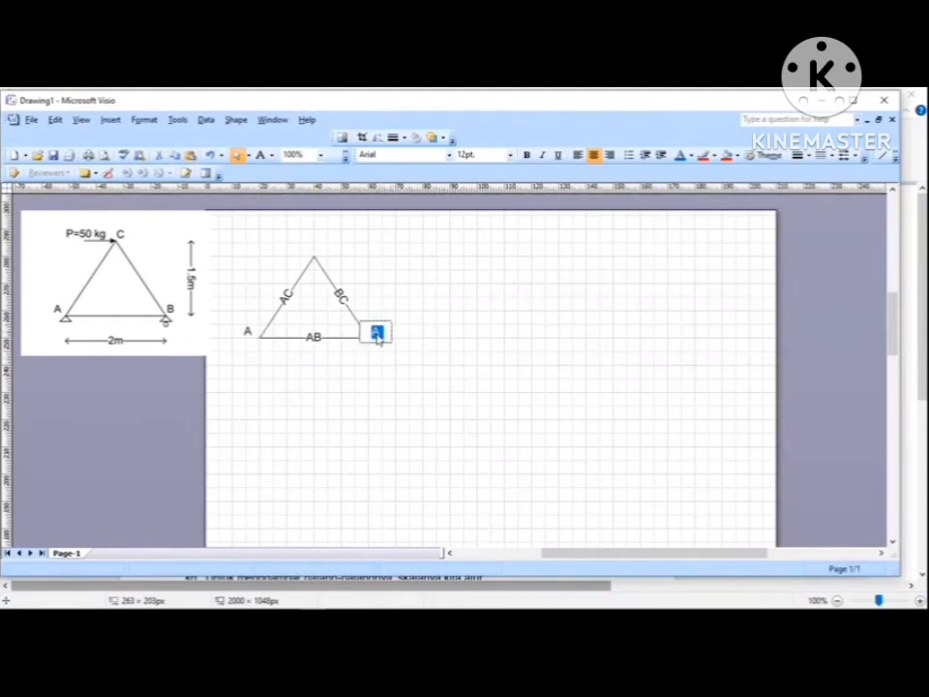
pyautogui.write('B')
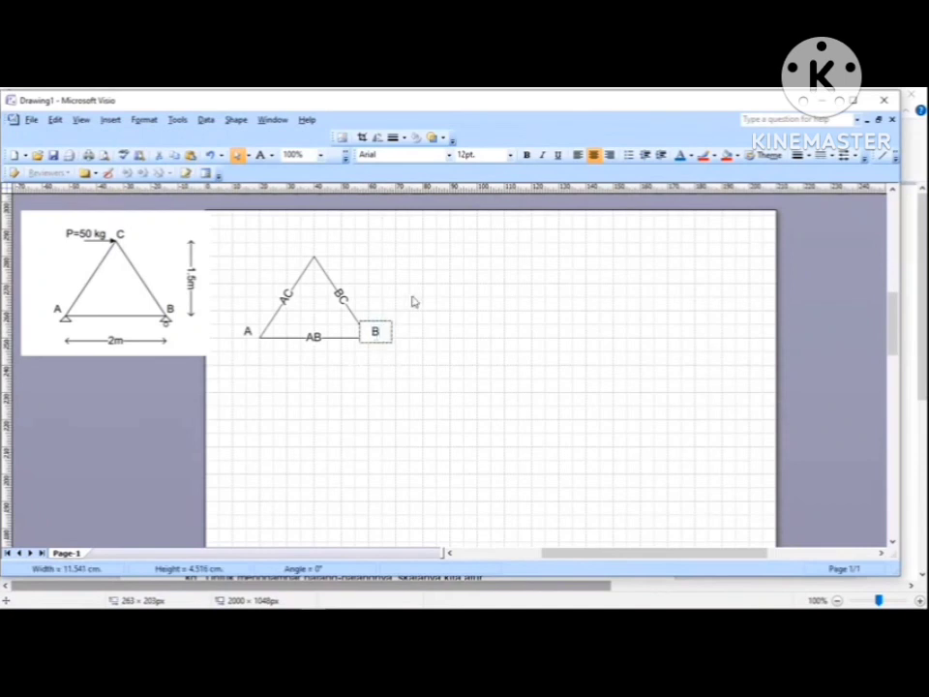
pyautogui.press('Escape')
# Paste another copy of the node label above the triangle's apex and change its text to C.
pyautogui.click(361, 248)
pyautogui.rightClick(379, 250)
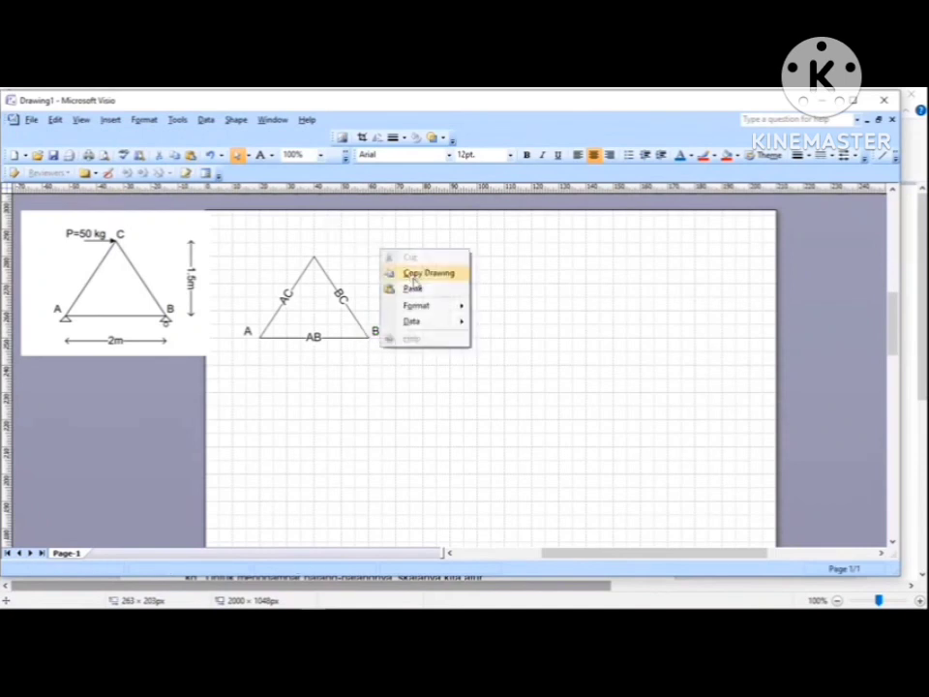
pyautogui.click(415, 288)
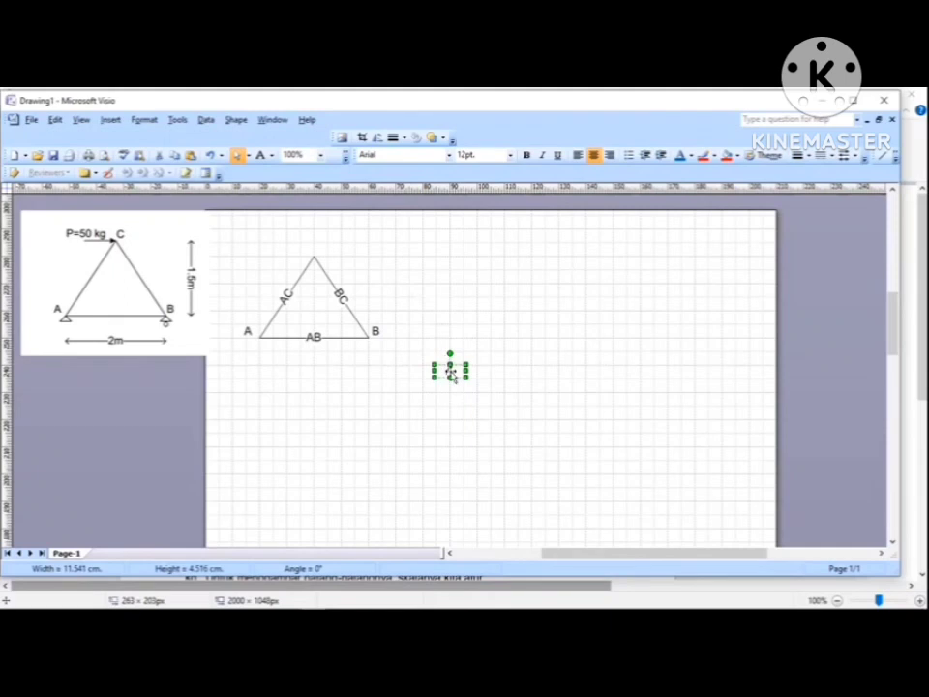
pyautogui.moveTo(450, 369); pyautogui.dragTo(316, 249)
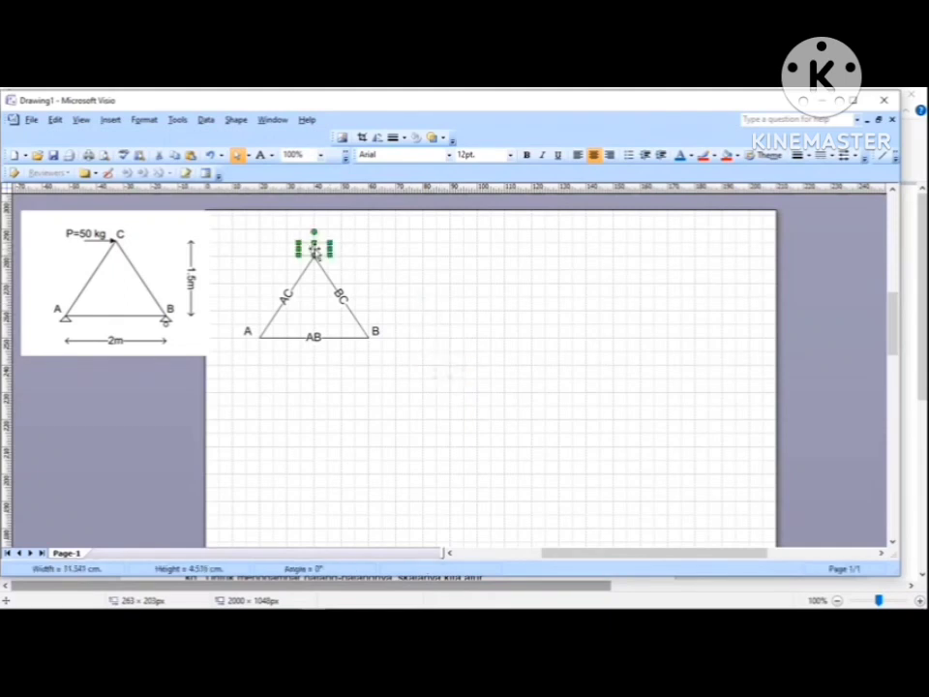
pyautogui.doubleClick(316, 250)
pyautogui.write('C')
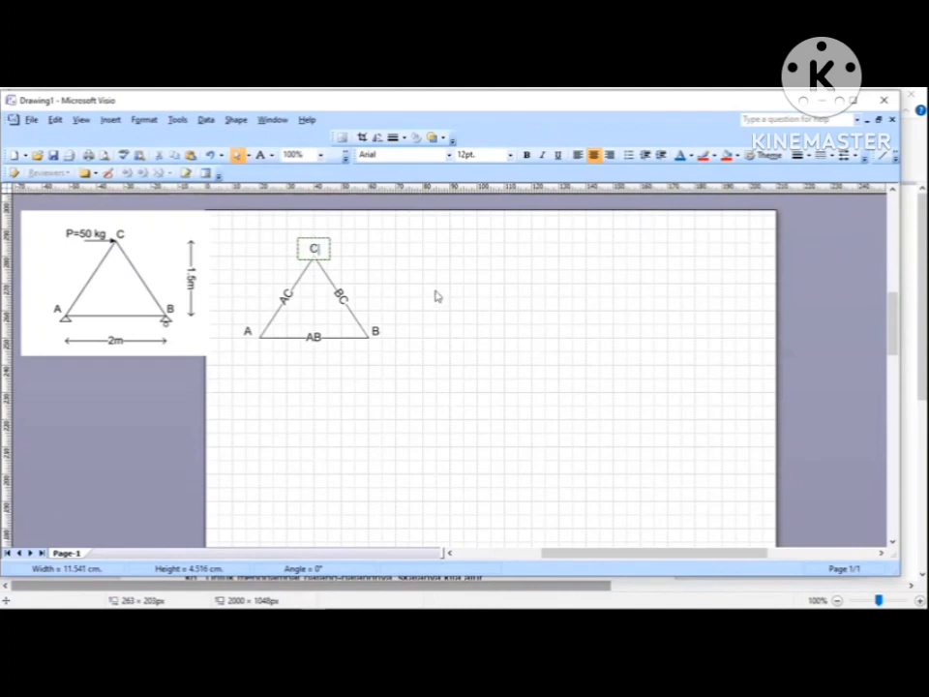
pyautogui.click(448, 326)
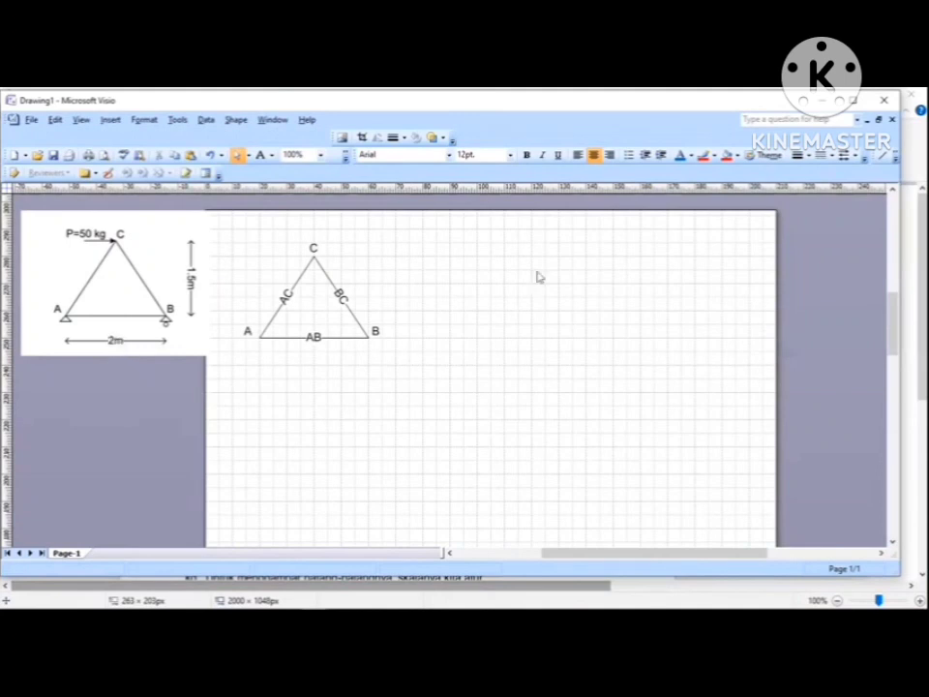
# Draw a 40 cm horizontal dimension line below base AB with open arrowheads at both ends.
pyautogui.click(883, 154)
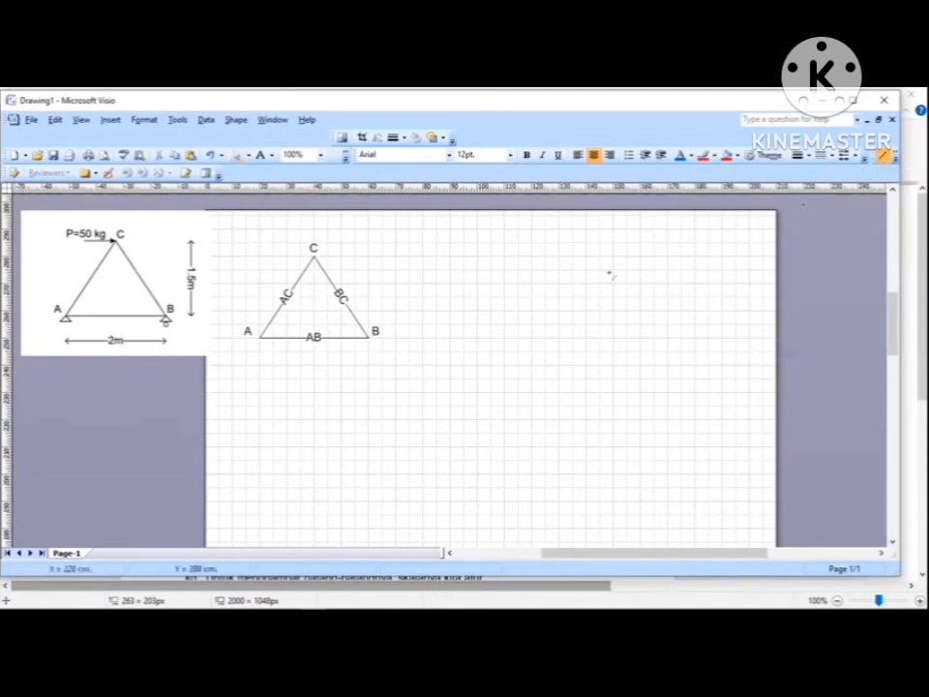
pyautogui.moveTo(259, 366); pyautogui.dragTo(369, 365)
pyautogui.click(858, 157)
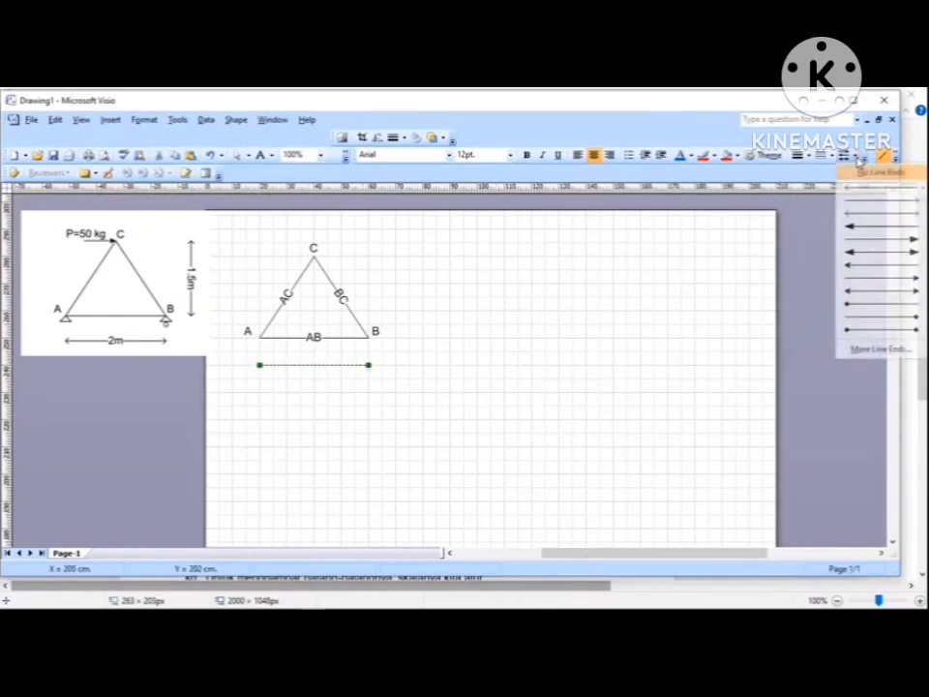
pyautogui.click(882, 213)
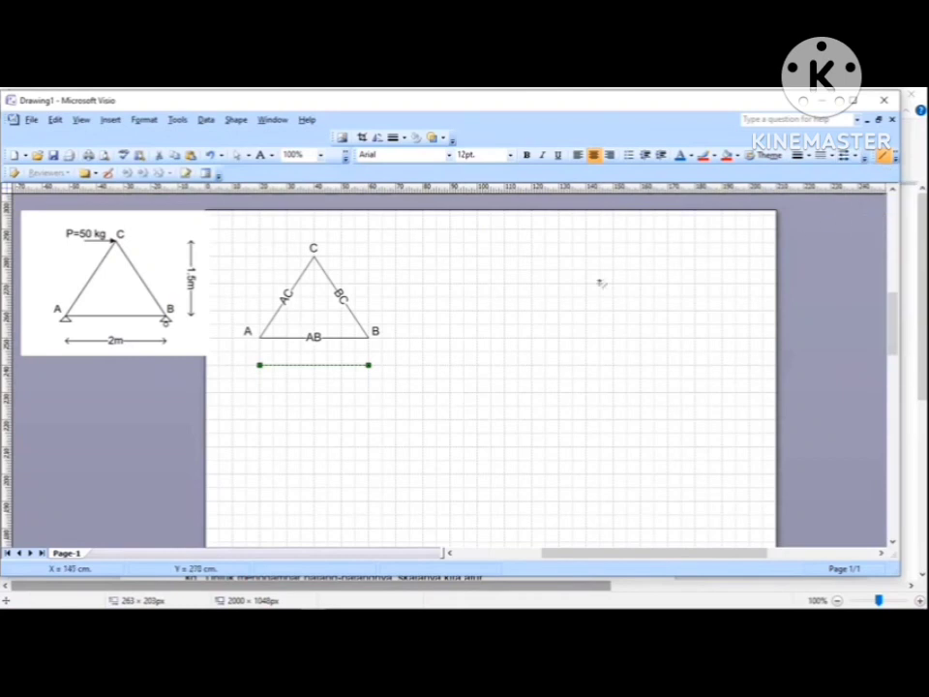
# Label the horizontal dimension line below the base 2m.
pyautogui.write('2')
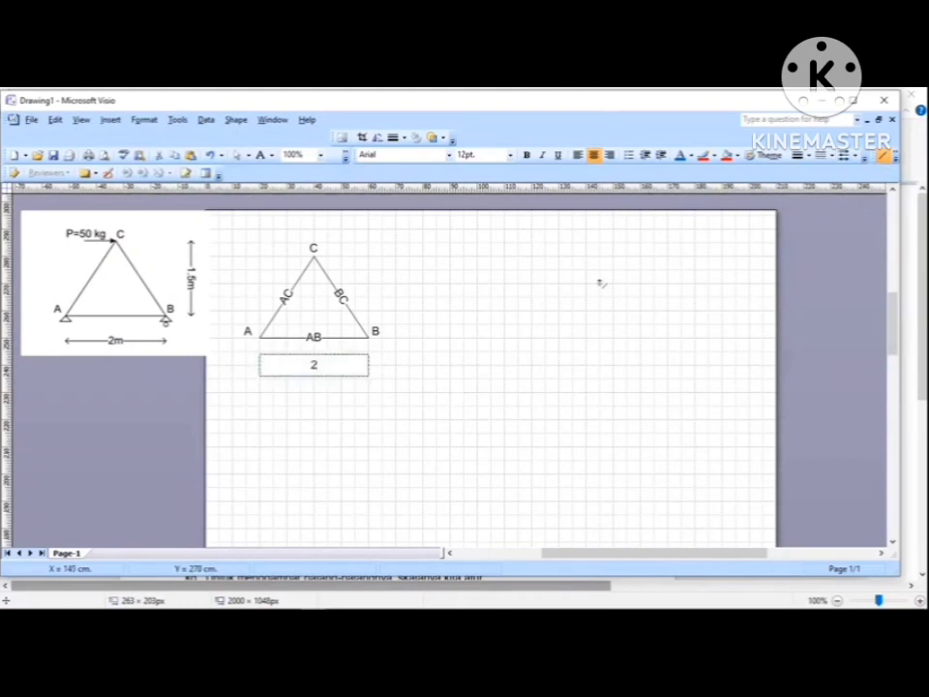
pyautogui.write('M')
pyautogui.press('BackSpace')
pyautogui.write('m')
pyautogui.click(473, 377)
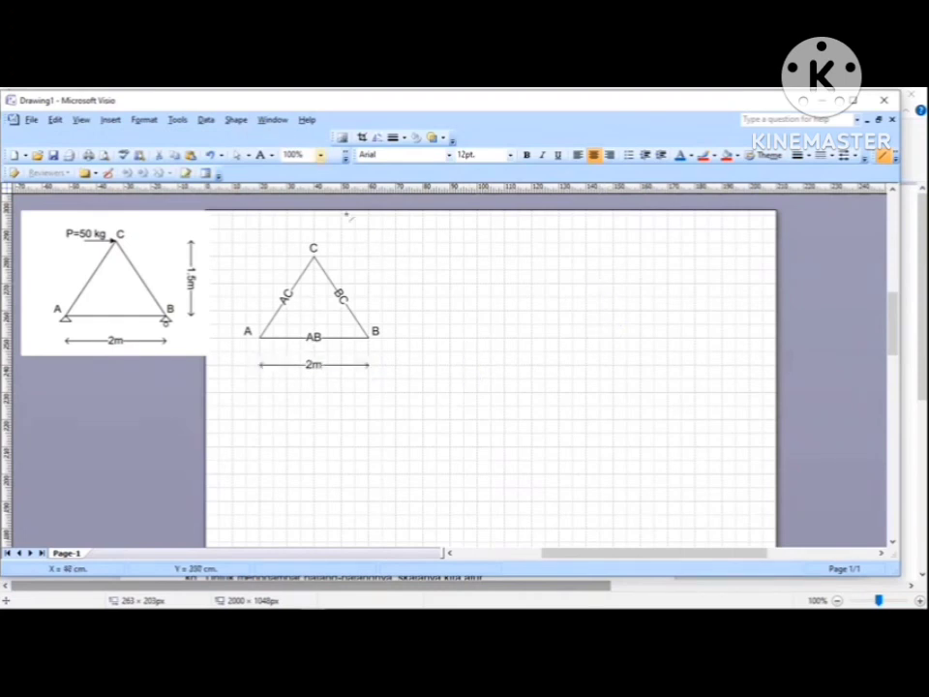
pyautogui.click(236, 158)
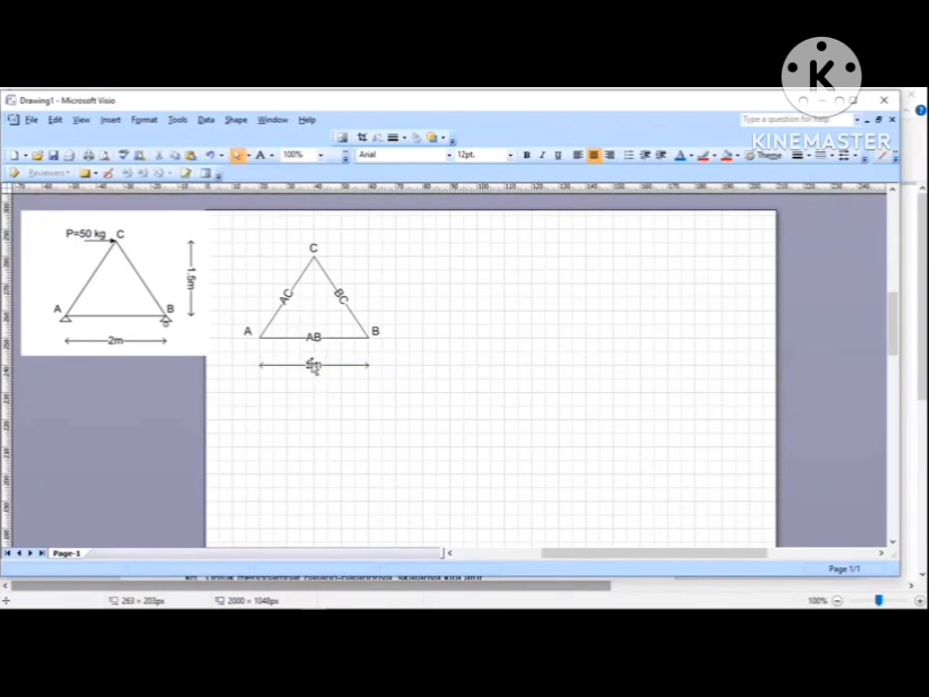
pyautogui.click(313, 365)
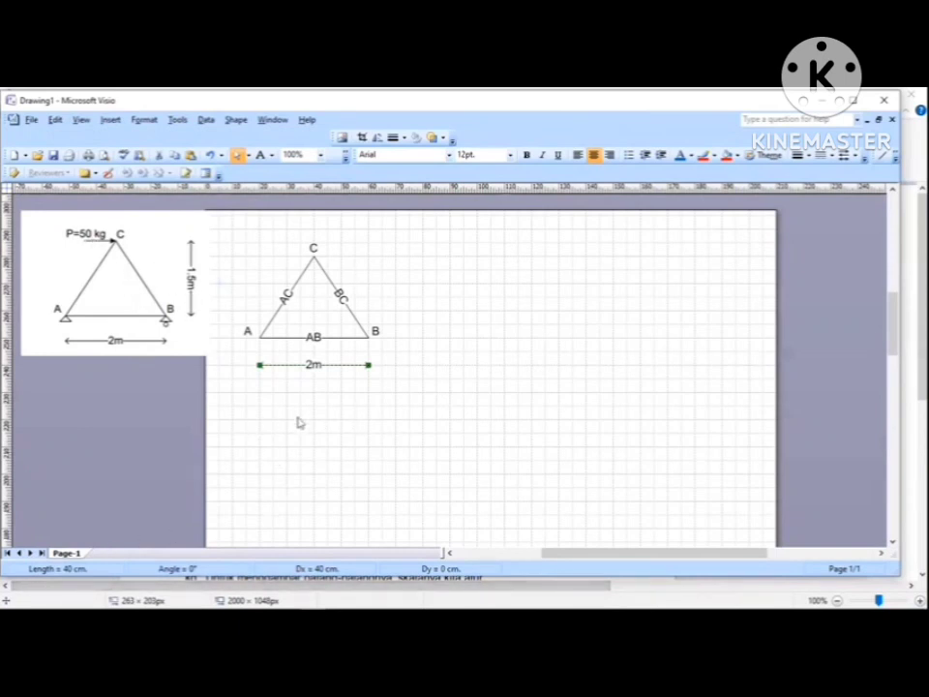
pyautogui.click(334, 444)
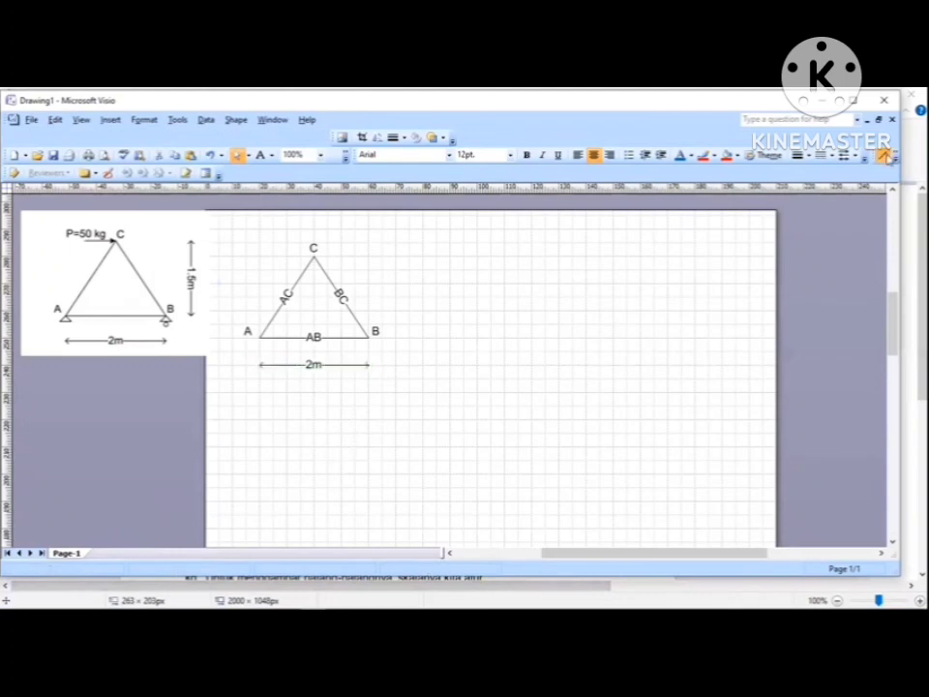
# Draw a 30 cm vertical dimension line beside node B with open arrowheads at both ends and label it 3m.
pyautogui.moveTo(392, 337); pyautogui.dragTo(392, 256)
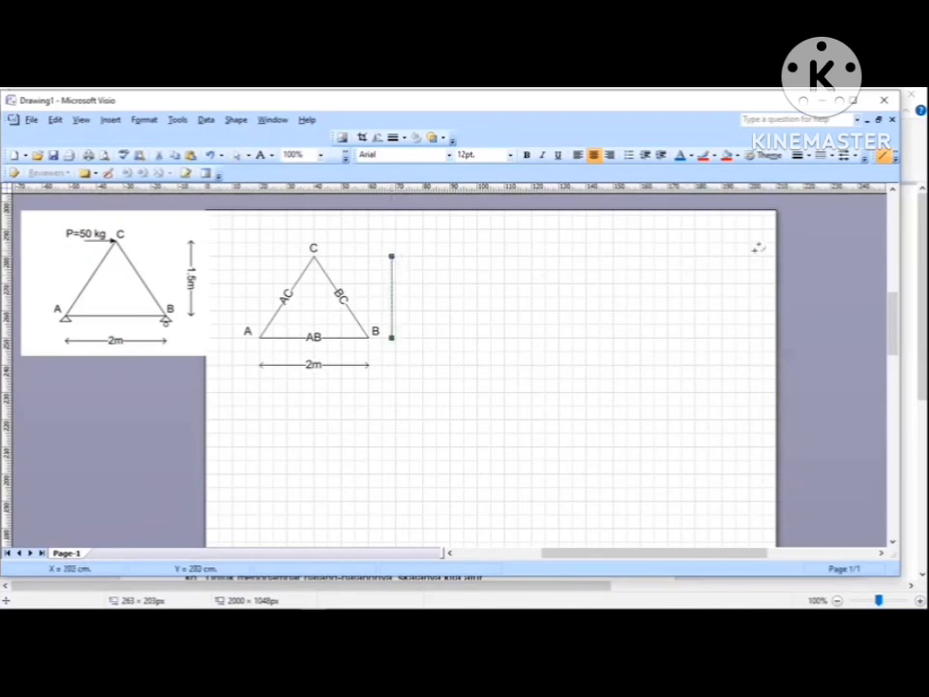
pyautogui.click(851, 156)
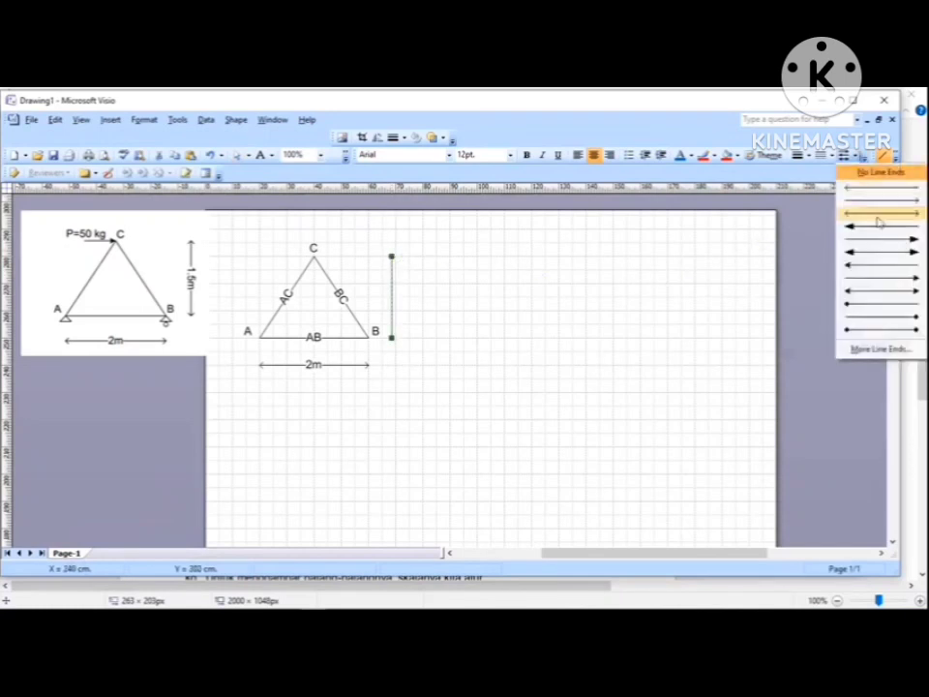
pyautogui.click(883, 215)
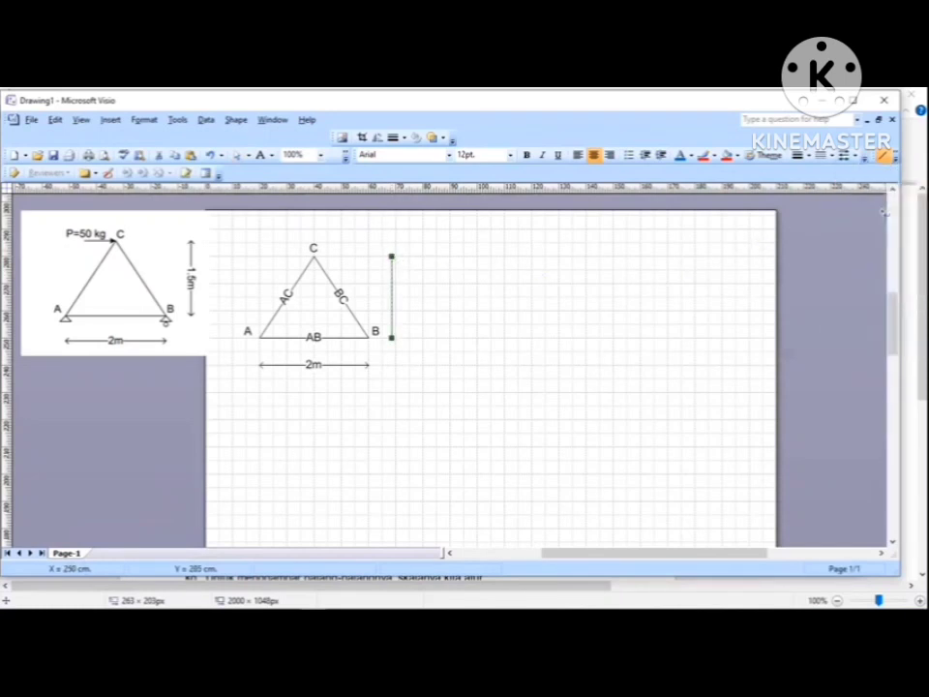
pyautogui.write('3m')
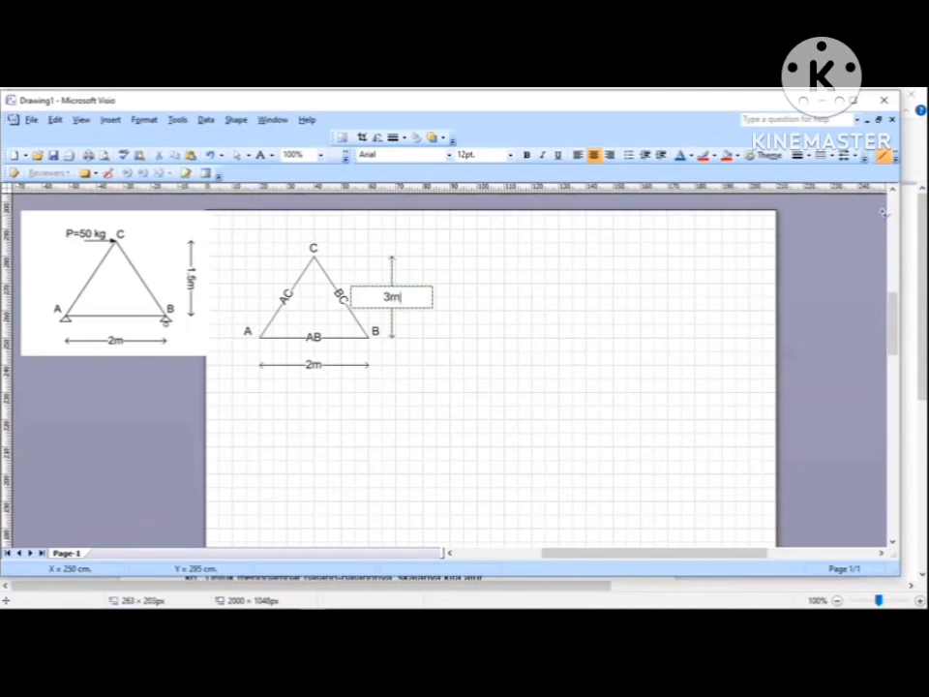
pyautogui.click(511, 341)
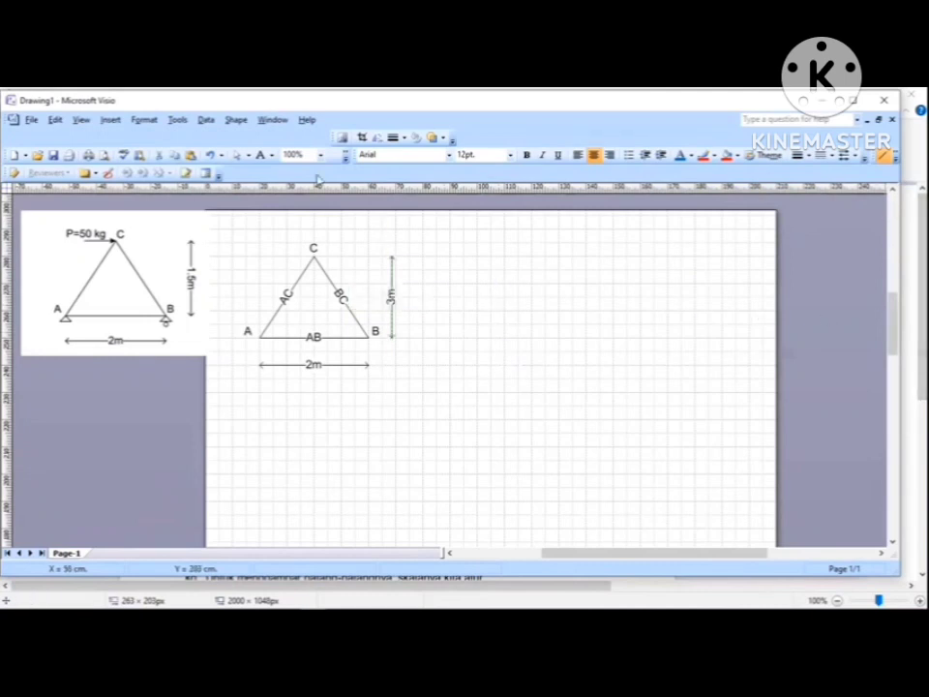
# Change the vertical dimension line's label to 1.5m.
pyautogui.click(237, 156)
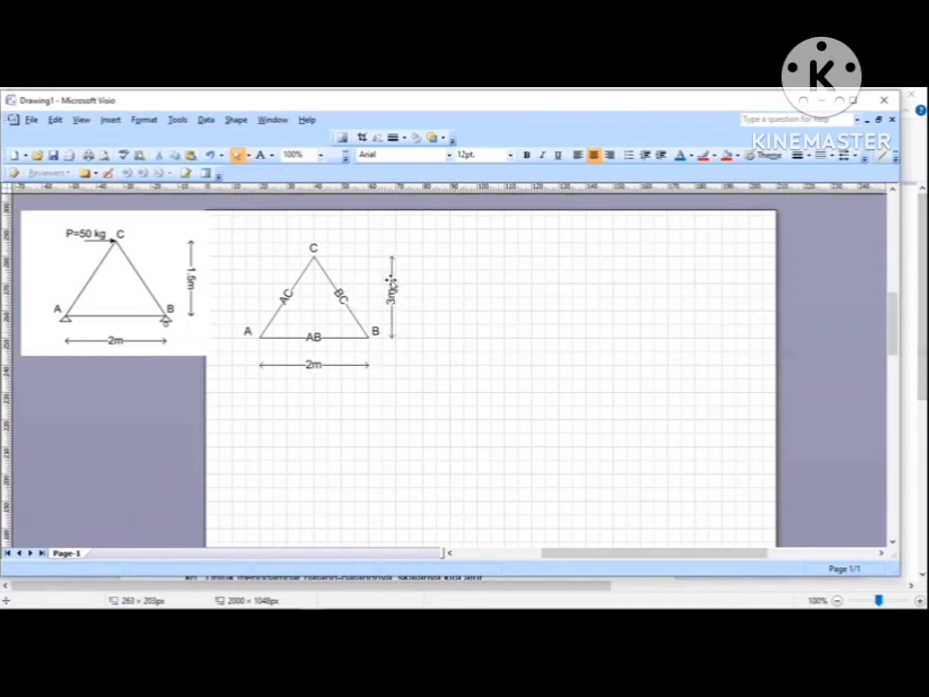
pyautogui.click(390, 281)
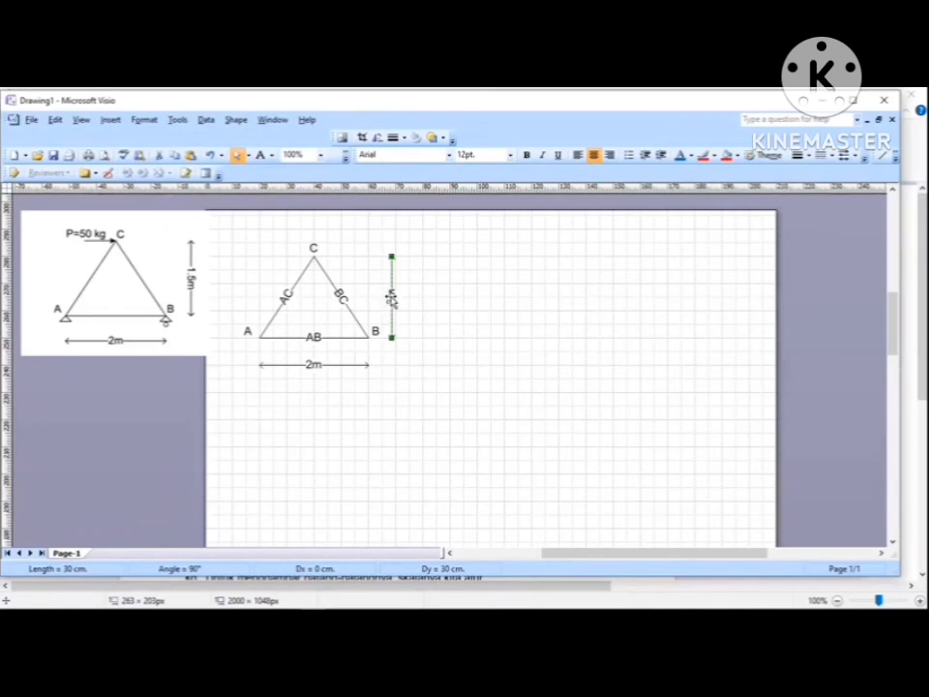
pyautogui.doubleClick(392, 298)
pyautogui.write('1')
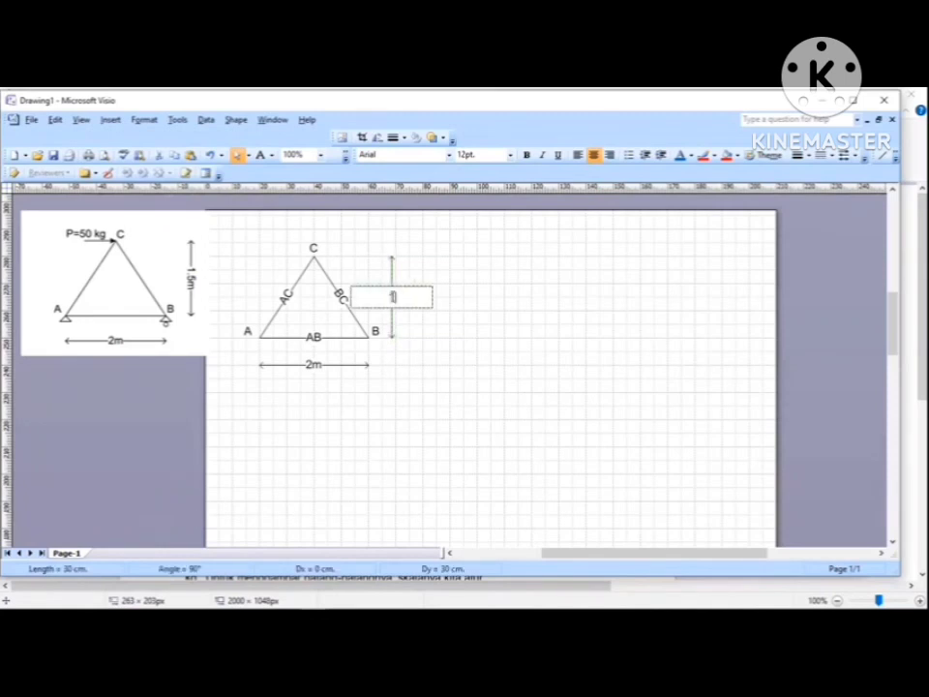
pyautogui.write('.5m')
pyautogui.click(465, 394)
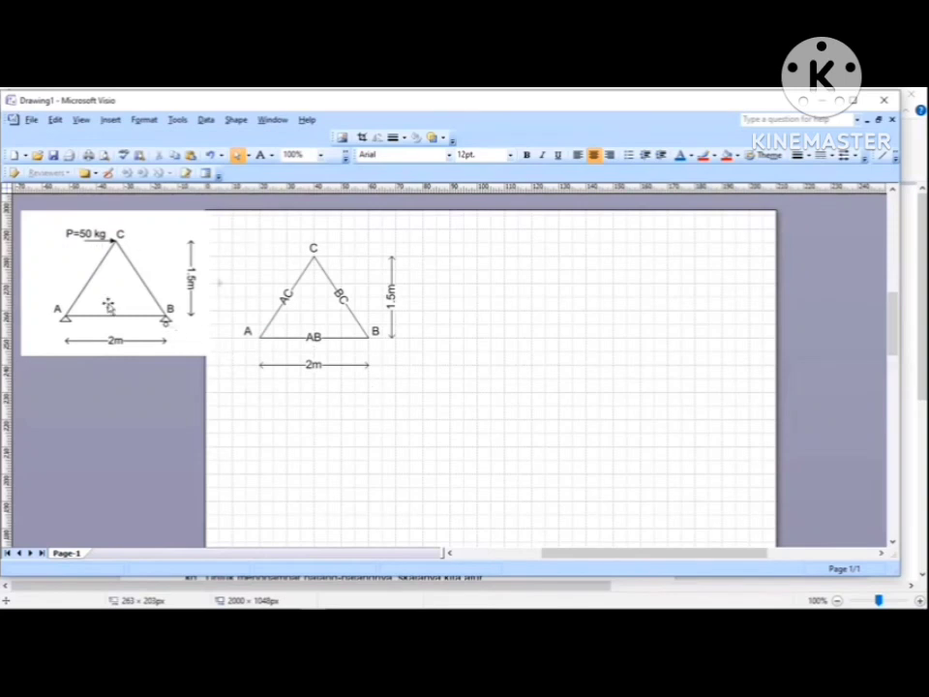
# Draw a 50 cm horizontal line below the truss with a filled arrowhead at its right end.
pyautogui.moveTo(137, 306); pyautogui.dragTo(127, 308)
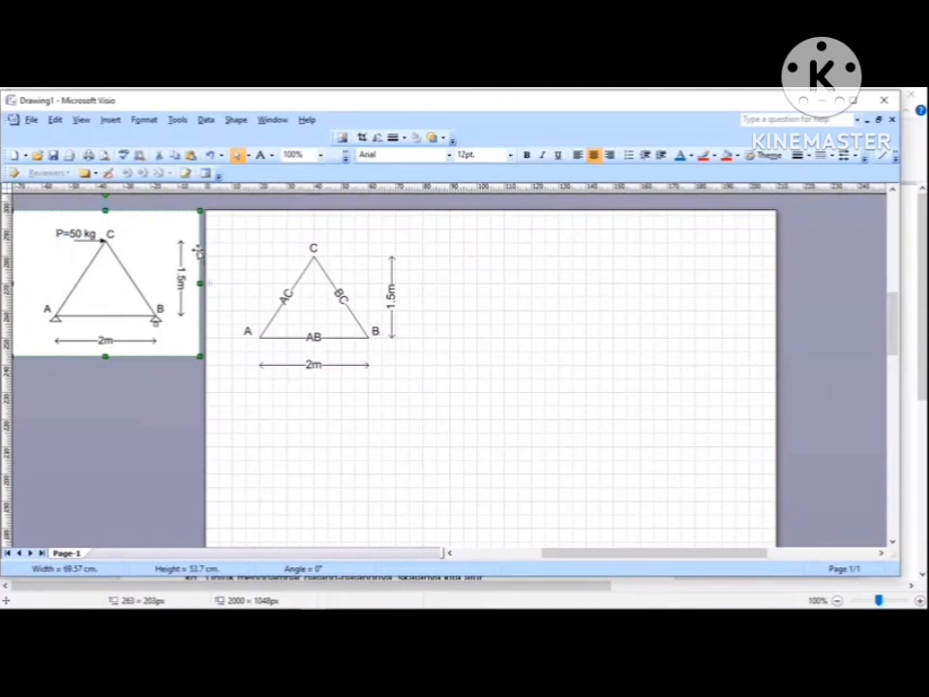
pyautogui.click(883, 155)
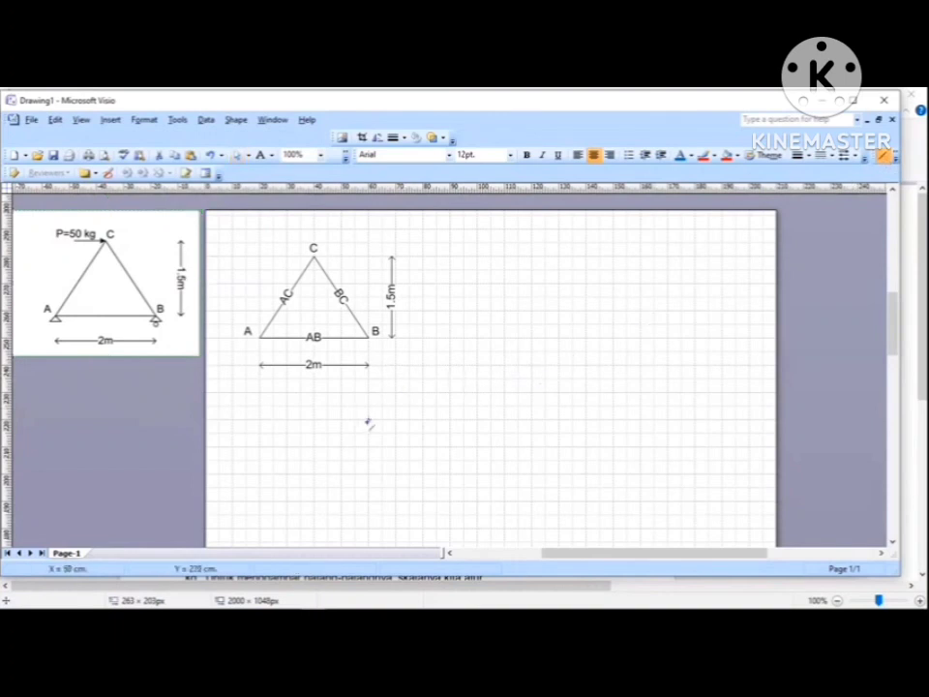
pyautogui.moveTo(368, 420); pyautogui.dragTo(505, 419)
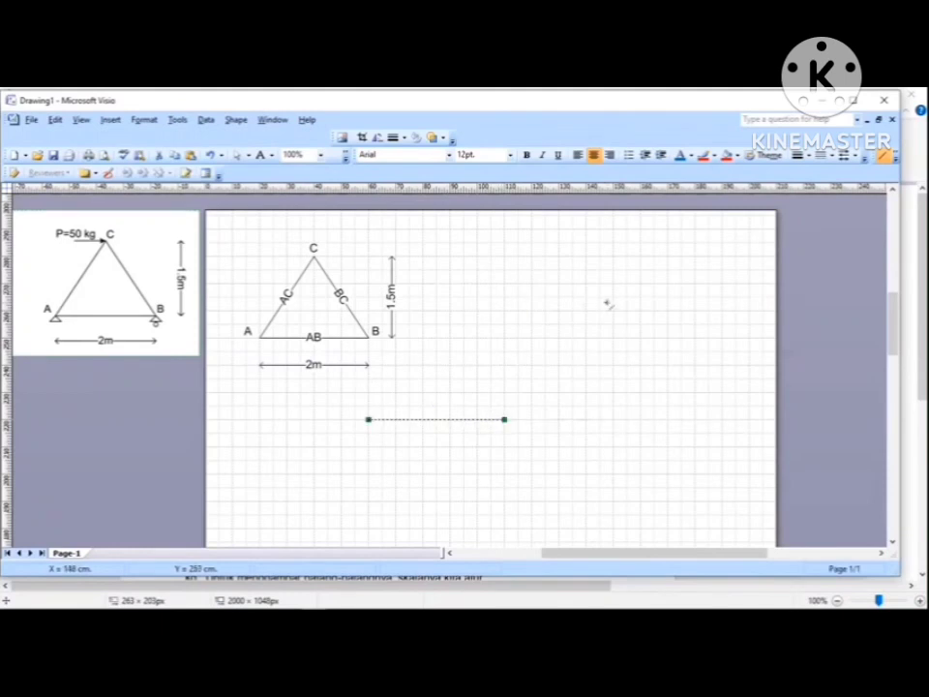
pyautogui.click(849, 155)
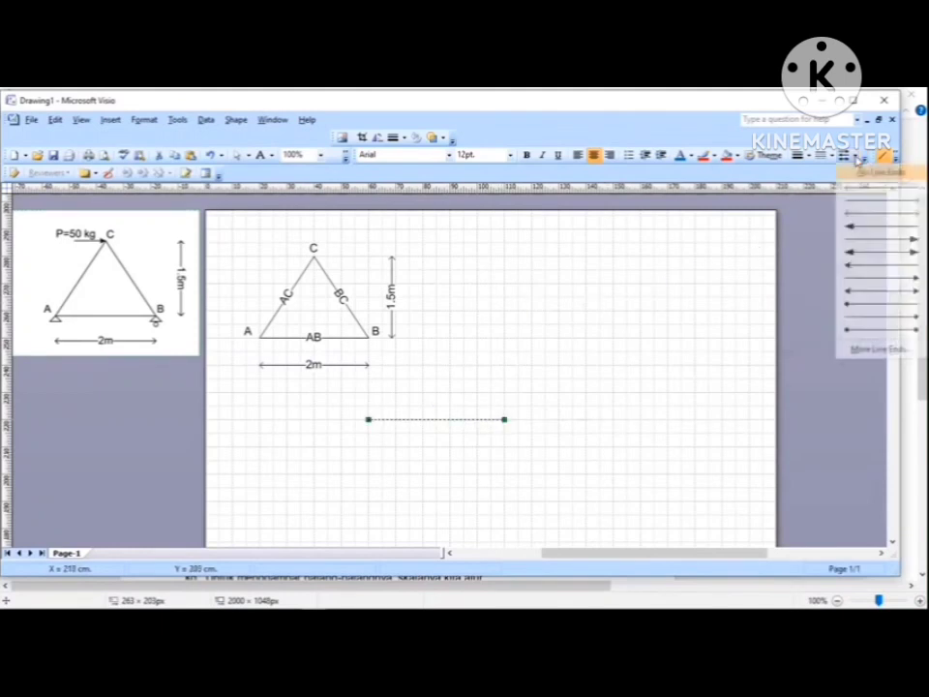
pyautogui.click(901, 279)
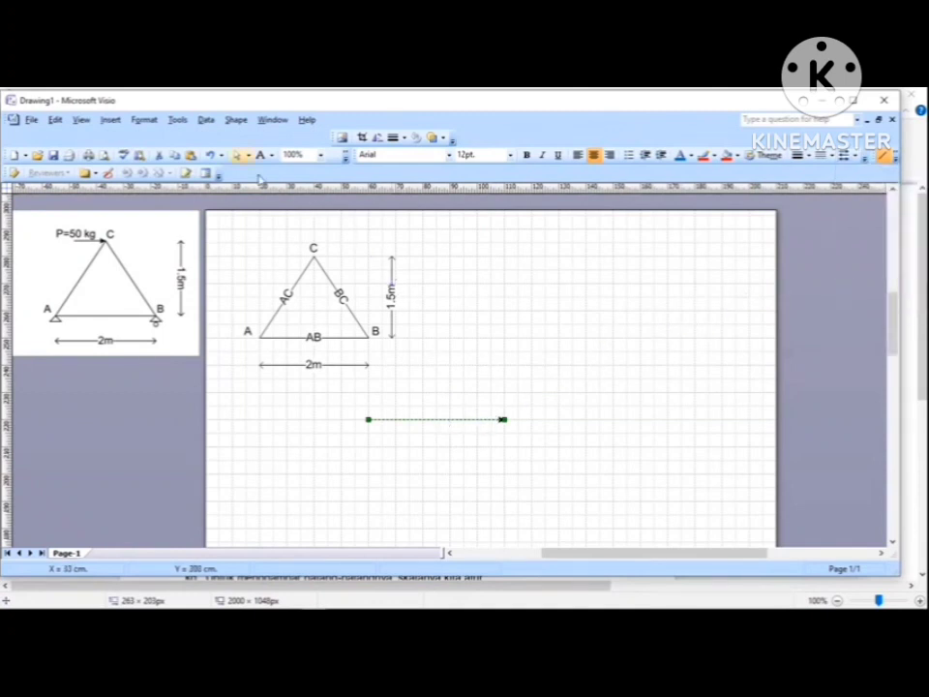
pyautogui.click(238, 155)
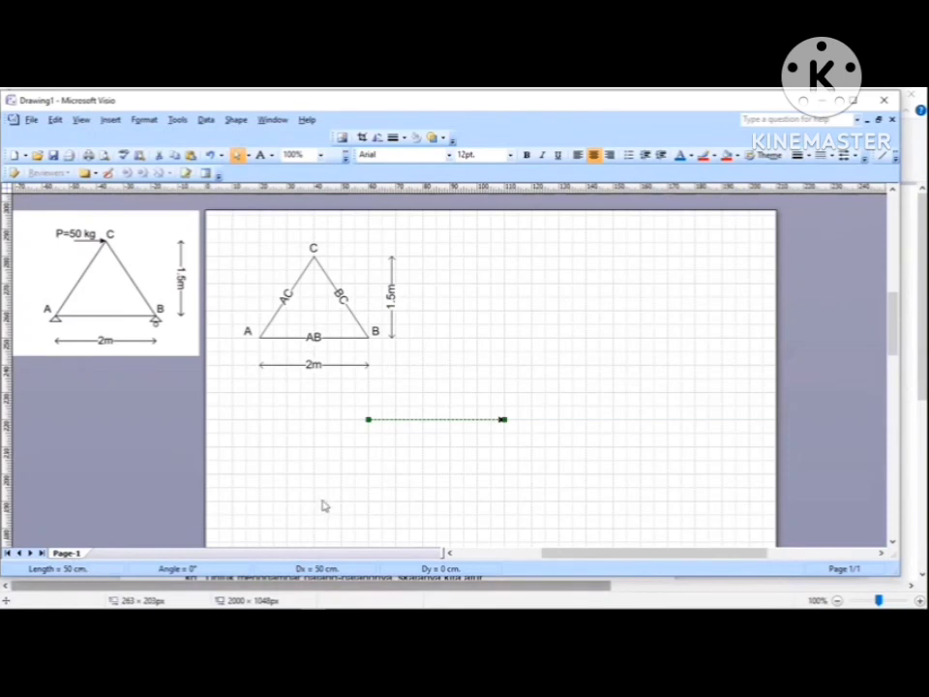
# Label the horizontal arrow P=50kg and move it so its tip meets node C.
pyautogui.doubleClick(437, 420)
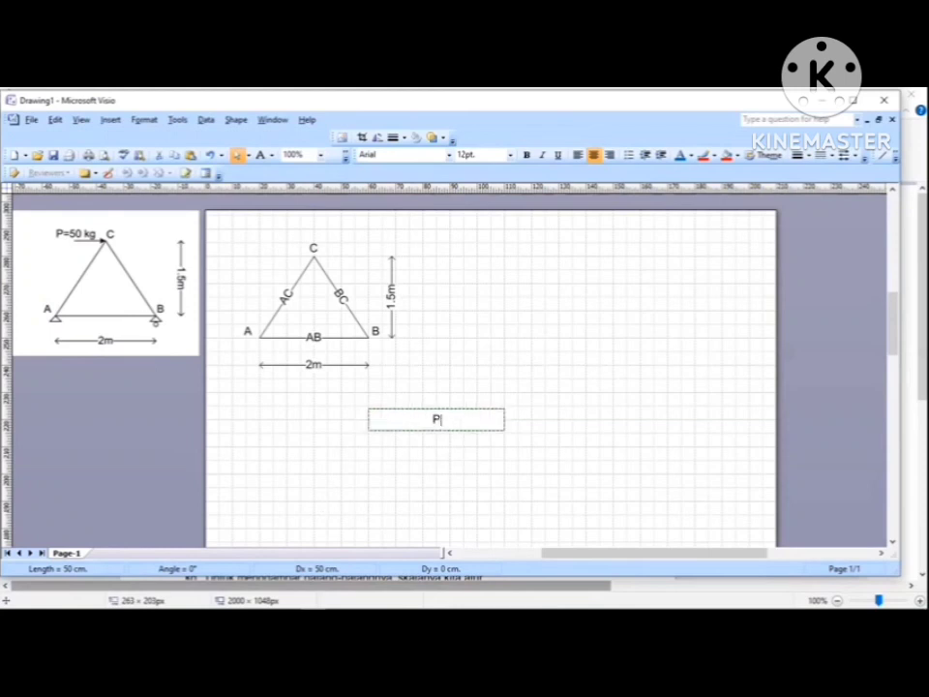
pyautogui.write('P=50kg')
pyautogui.click(471, 469)
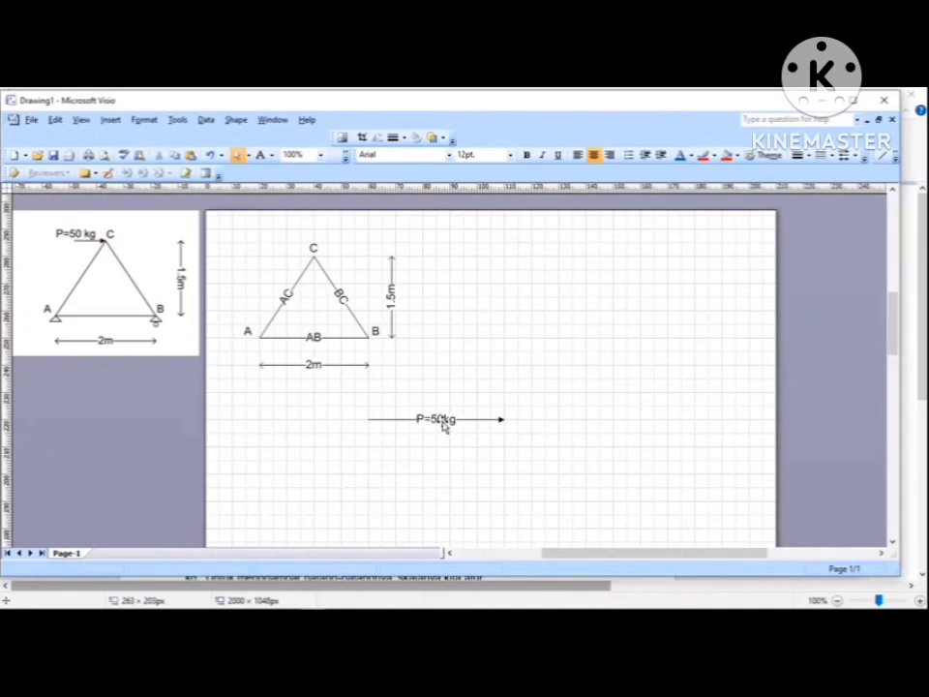
pyautogui.moveTo(444, 427); pyautogui.dragTo(253, 259)
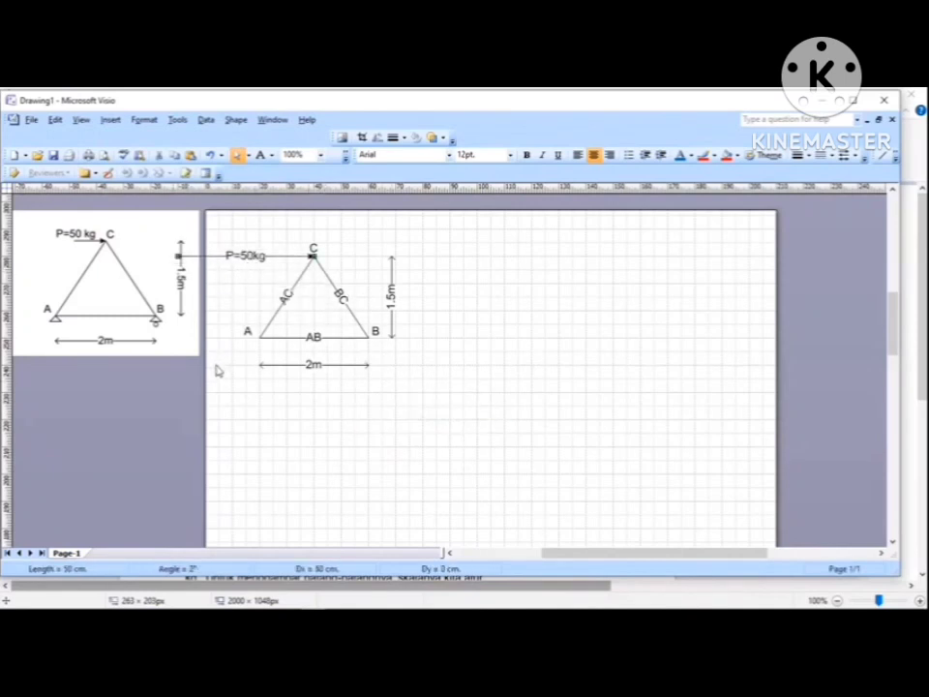
# Move the reference picture further left, clear of the P=50kg load arrow.
pyautogui.moveTo(128, 309); pyautogui.dragTo(124, 373)
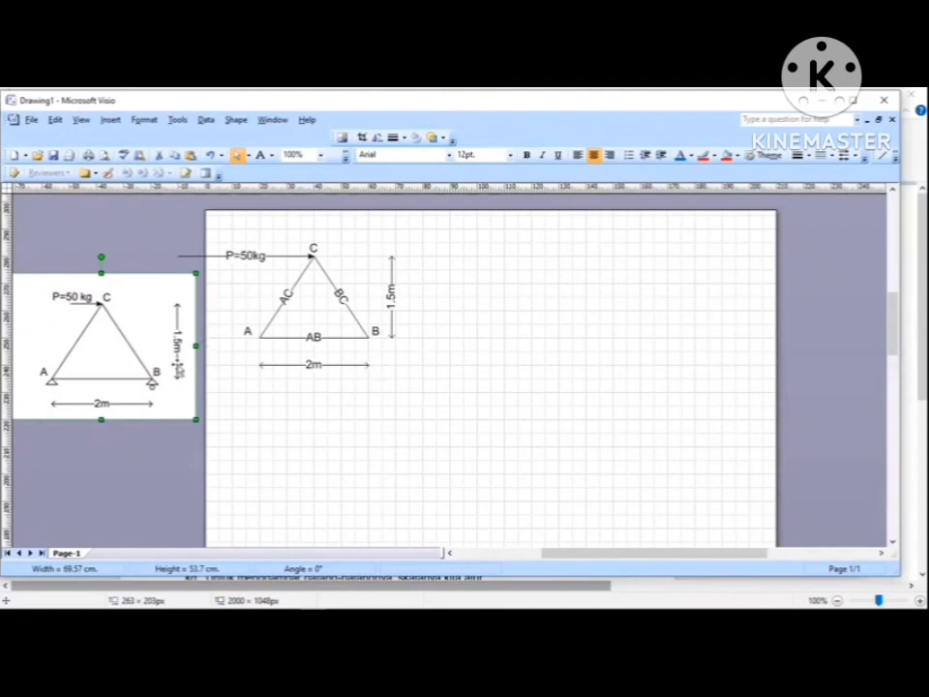
pyautogui.moveTo(155, 360); pyautogui.dragTo(131, 296)
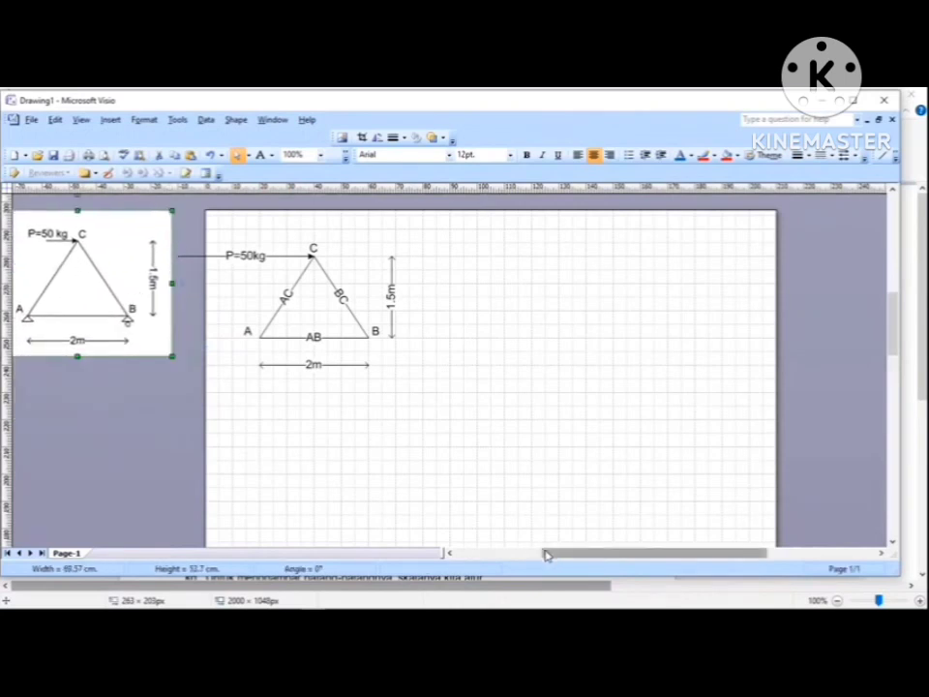
pyautogui.moveTo(545, 553); pyautogui.dragTo(535, 555)
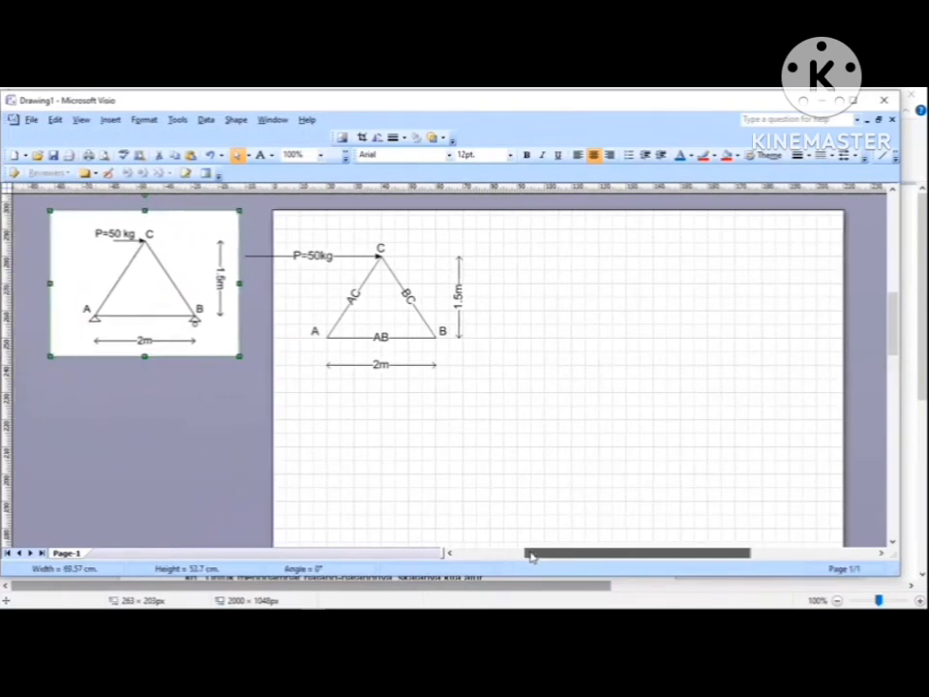
pyautogui.click(487, 455)
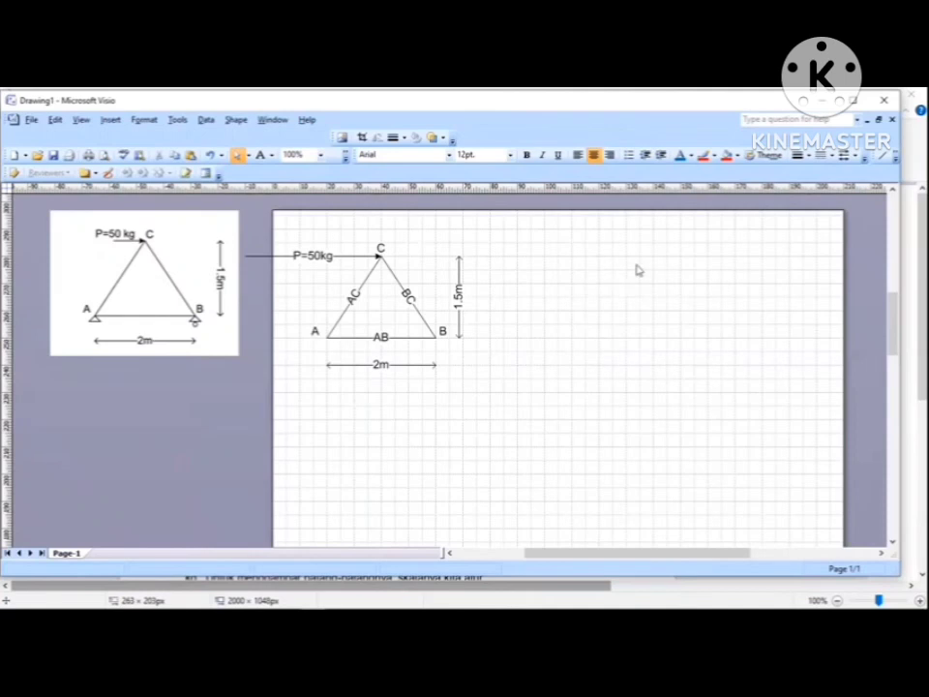
# Draw a small support triangle about 10 cm wide and 5 cm high, and place its apex at node A.
pyautogui.click(884, 156)
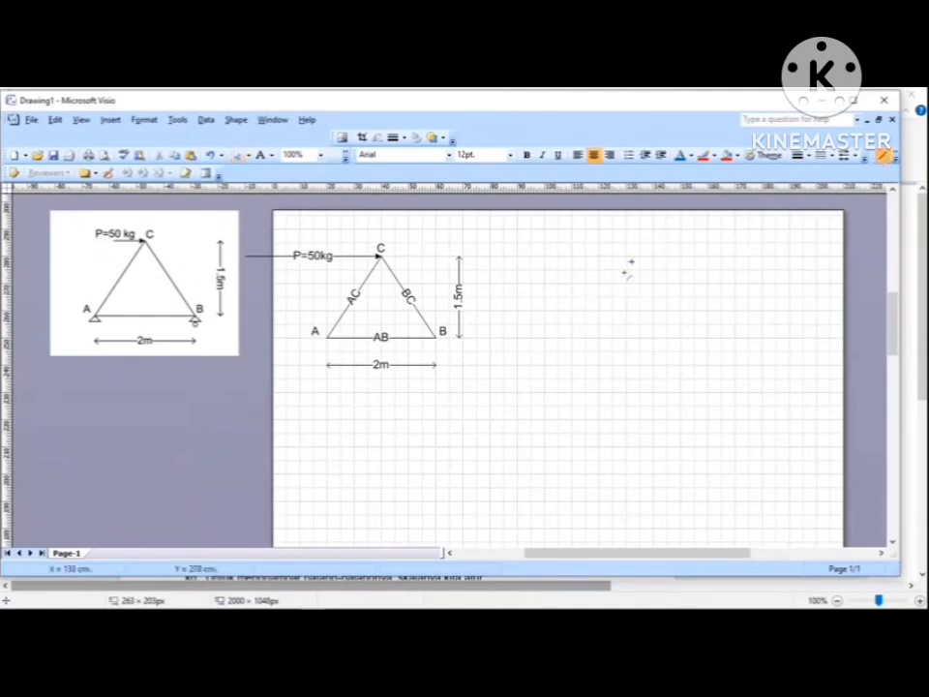
pyautogui.moveTo(530, 324)
pyautogui.mouseDown()
pyautogui.moveTo(545, 311)
pyautogui.moveTo(779, 543)
pyautogui.moveTo(558, 323)
pyautogui.mouseUp()
pyautogui.click(553, 324)
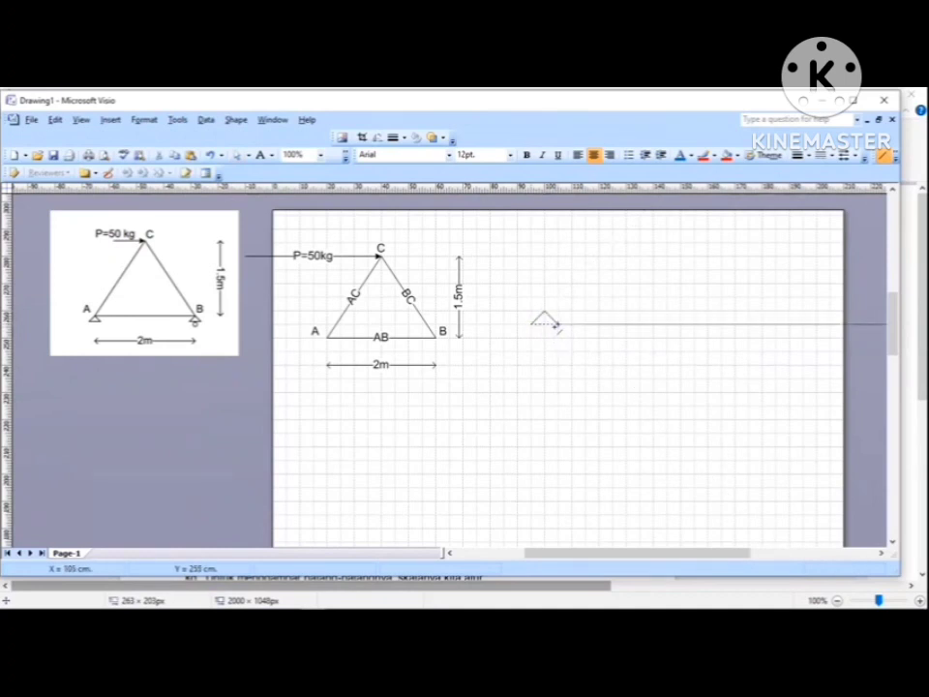
pyautogui.click(553, 347)
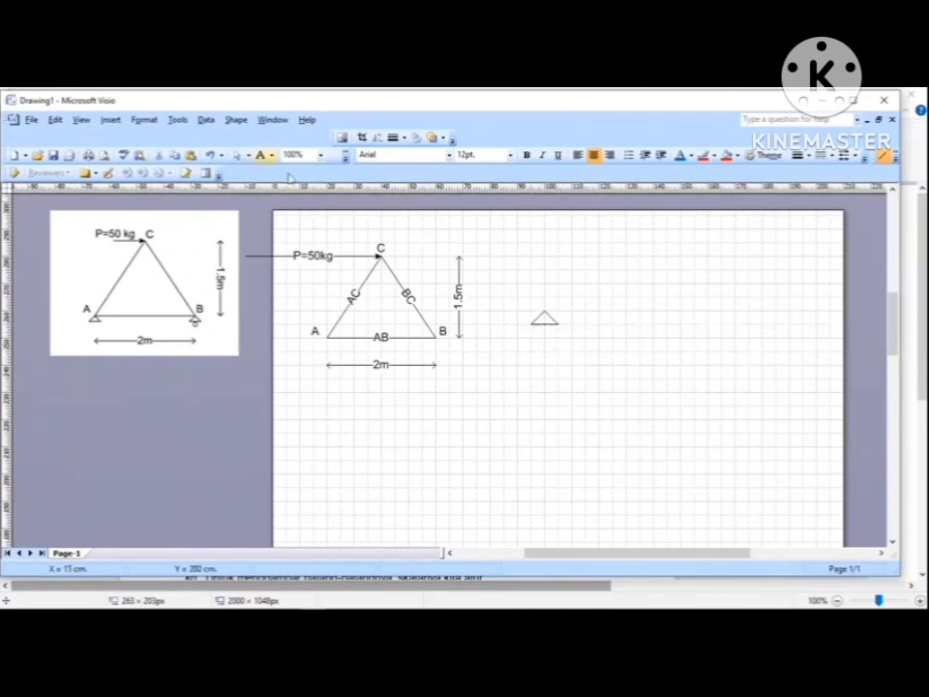
pyautogui.click(237, 156)
pyautogui.moveTo(518, 298); pyautogui.dragTo(330, 350)
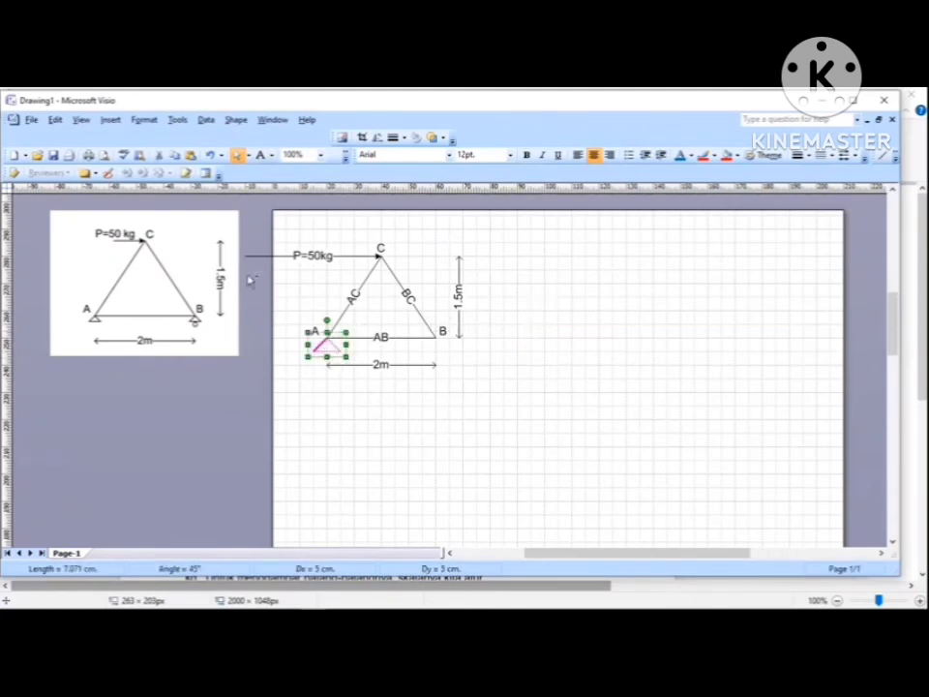
# Duplicate the support triangle and place the copy in the empty area below and to the right of node B.
pyautogui.click(172, 156)
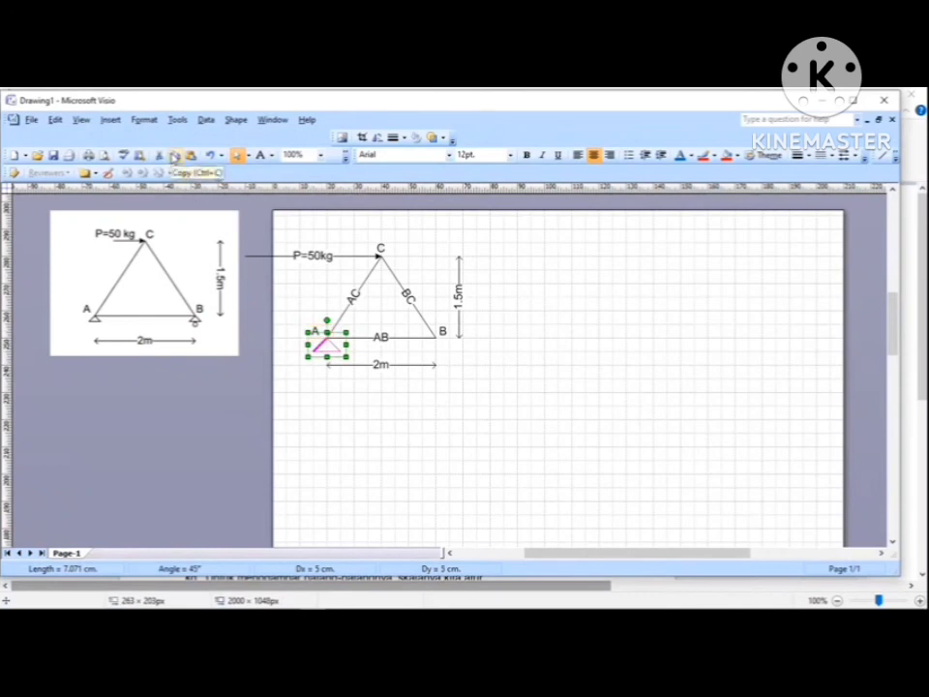
pyautogui.click(191, 155)
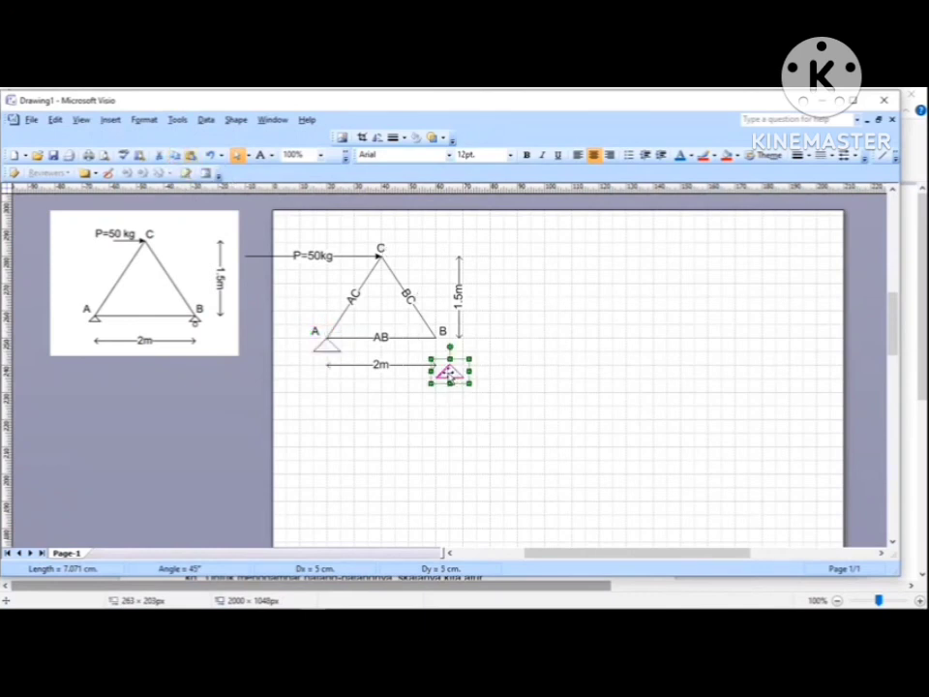
pyautogui.moveTo(447, 372); pyautogui.dragTo(504, 374)
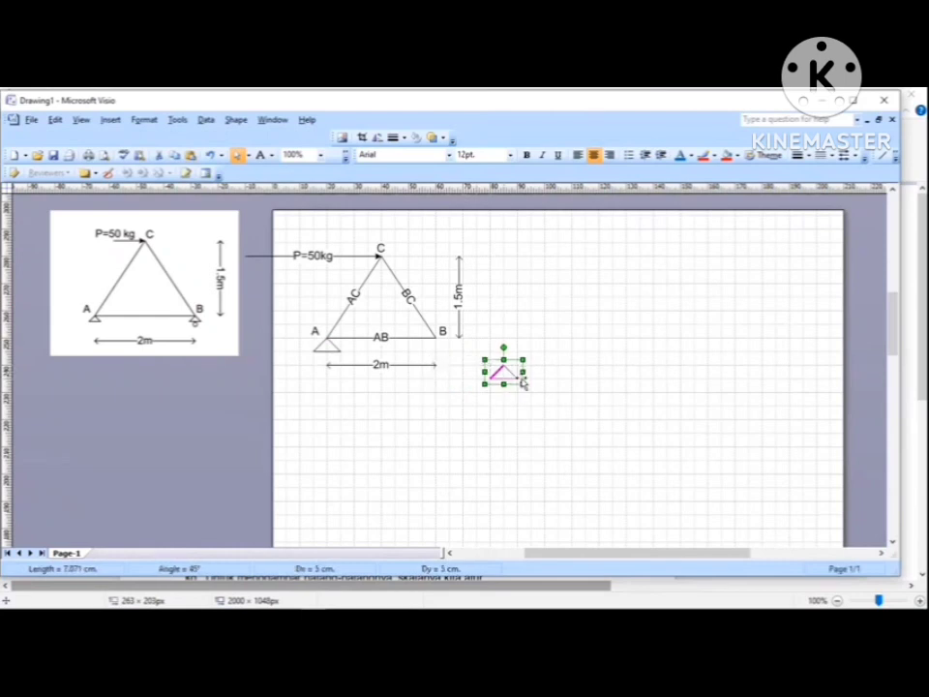
pyautogui.click(702, 304)
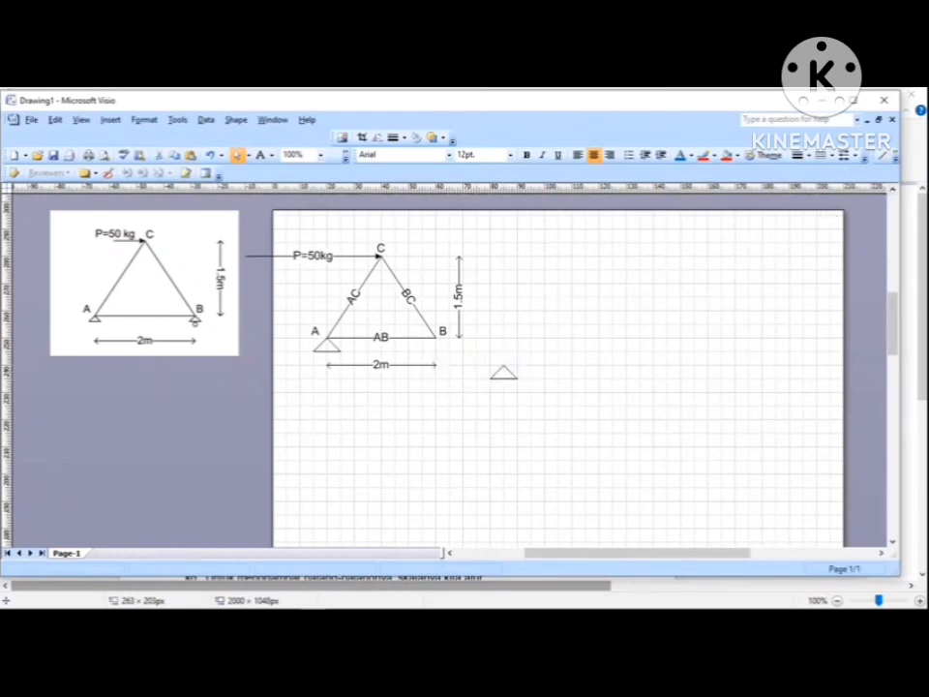
# Draw a small circle about 3 cm wide at the base of the copied support triangle.
pyautogui.click(896, 156)
pyautogui.click(874, 190)
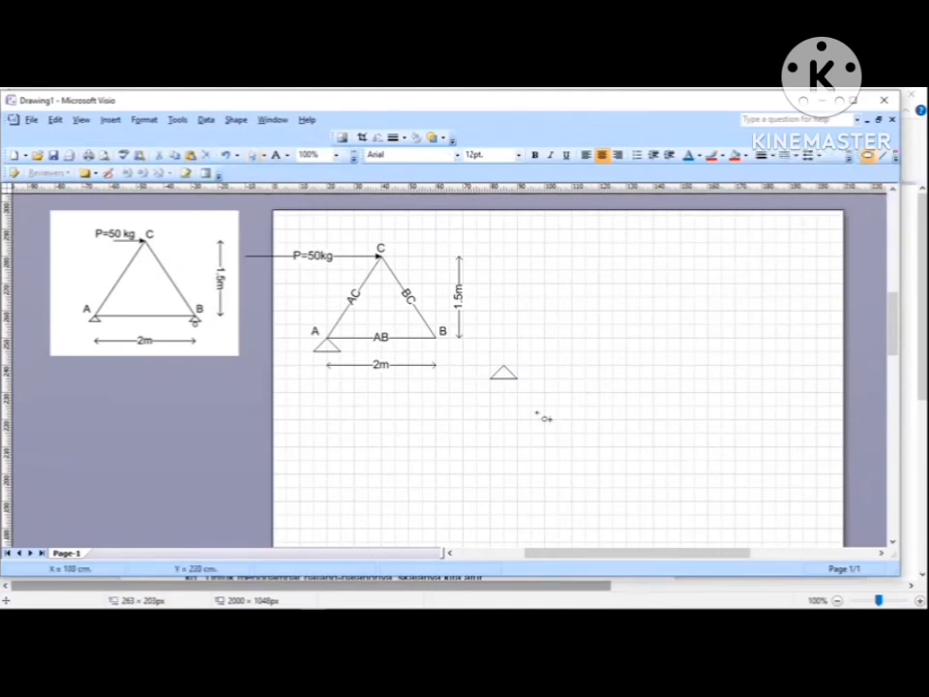
pyautogui.moveTo(503, 379); pyautogui.dragTo(512, 387)
pyautogui.click(601, 296)
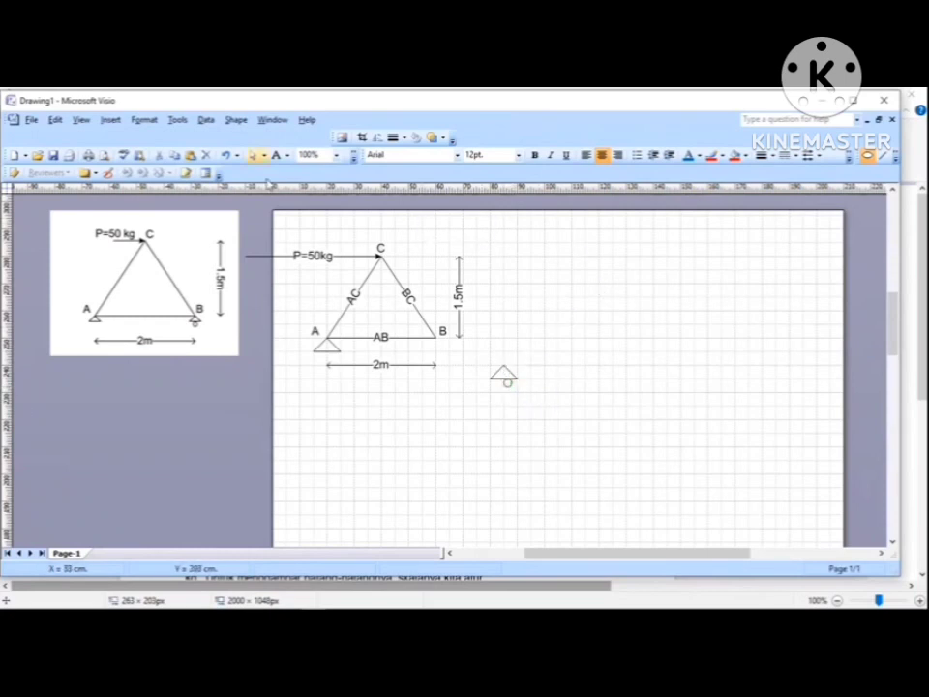
pyautogui.click(253, 155)
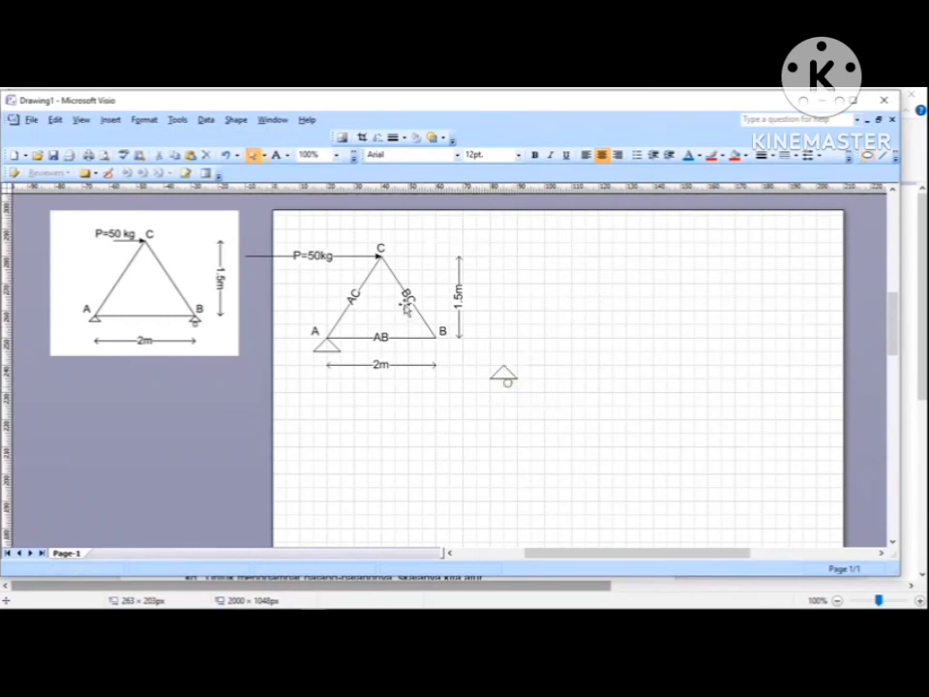
# Centre the circle on the copied triangle's base and move the resulting roller support under node B.
pyautogui.click(505, 384)
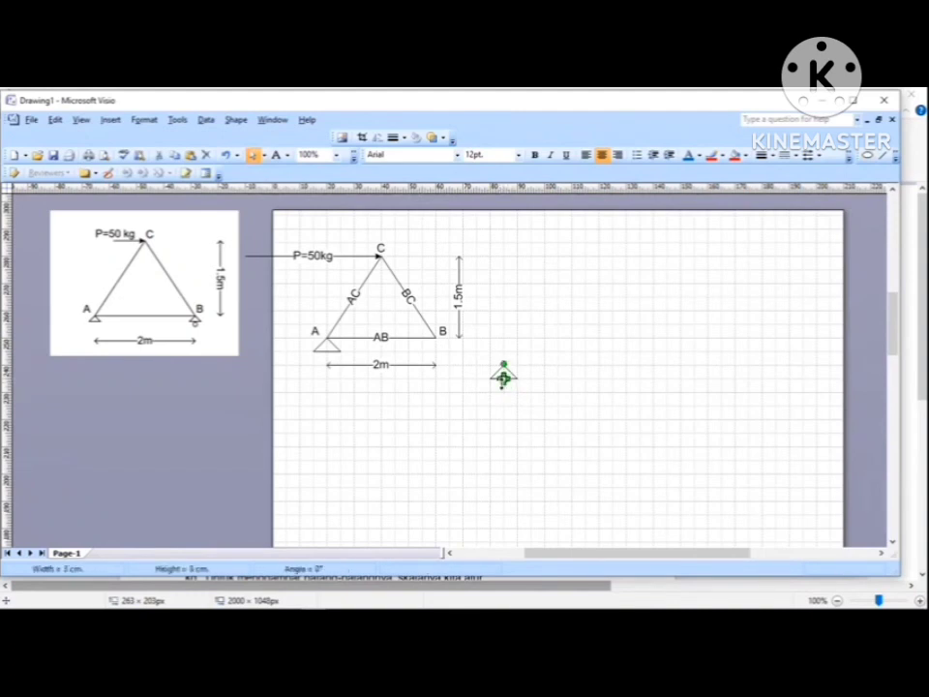
pyautogui.click(492, 380)
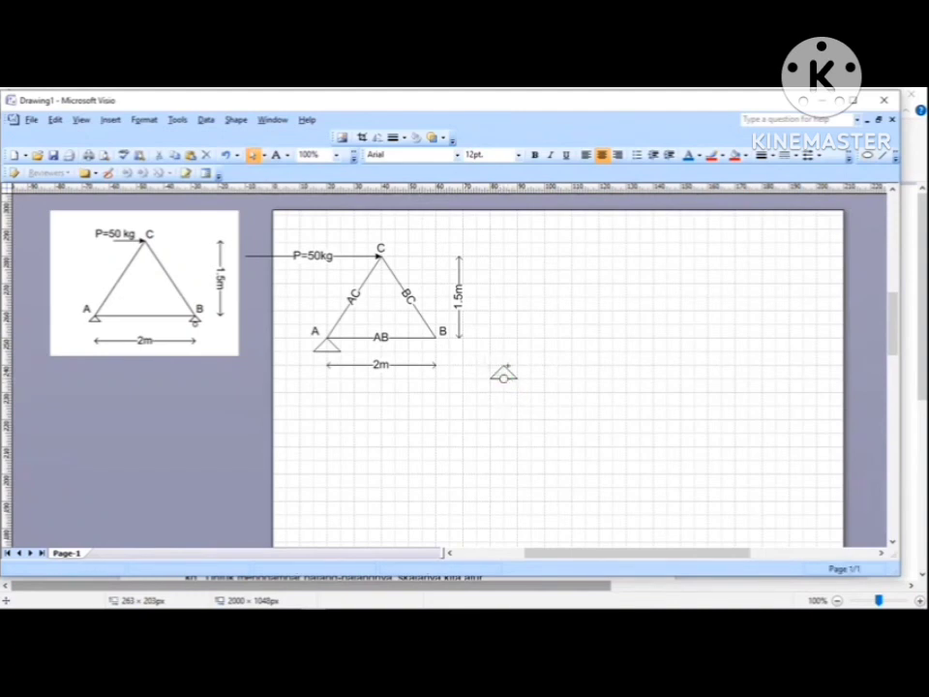
pyautogui.moveTo(489, 361); pyautogui.dragTo(439, 351)
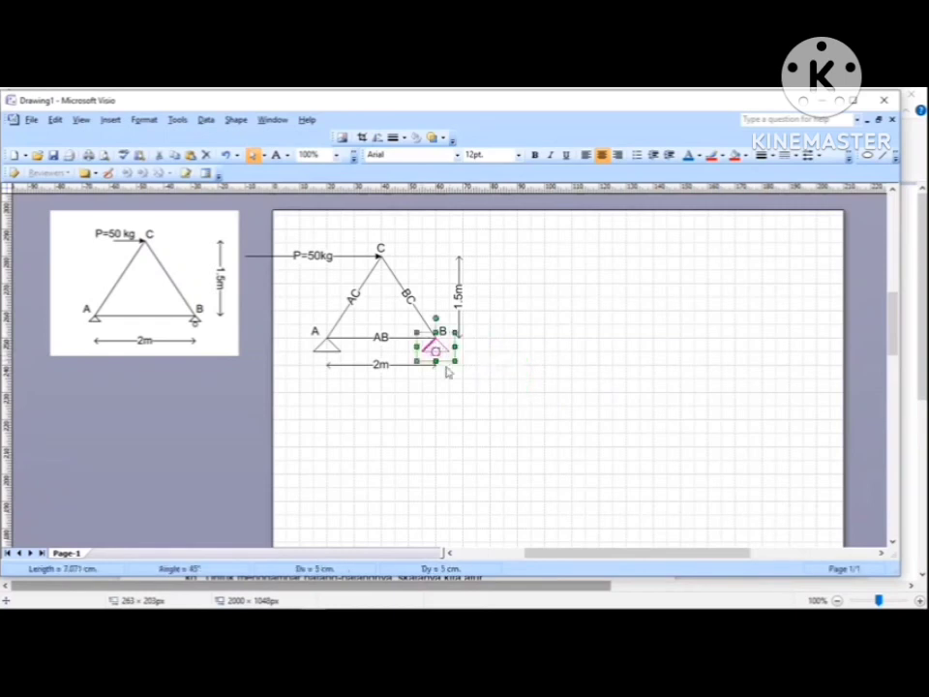
pyautogui.click(545, 412)
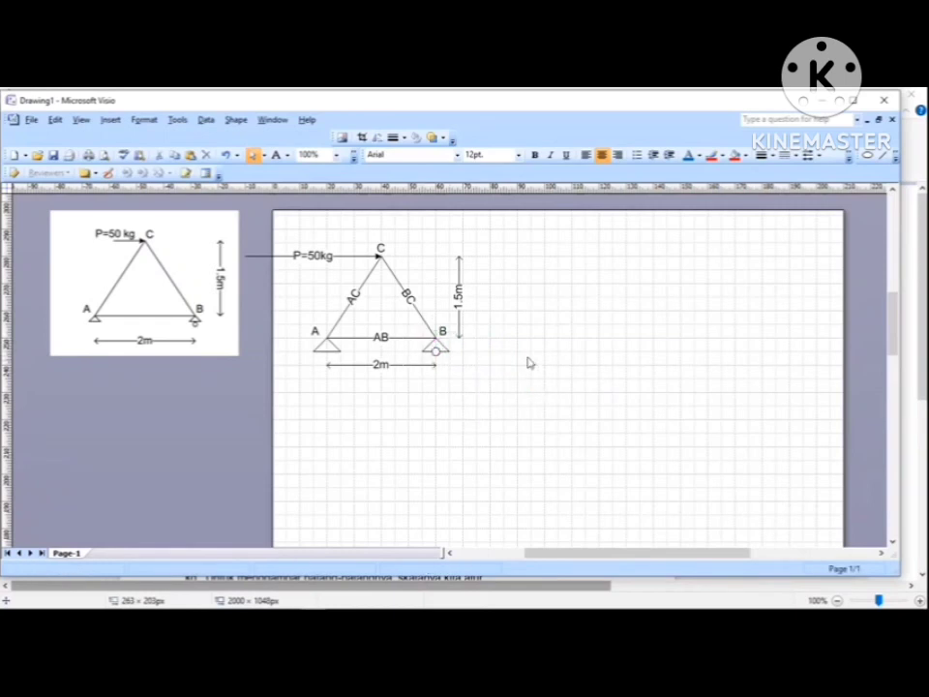
# Delete the reference picture of the truss beside the page.
pyautogui.click(187, 314)
pyautogui.press('Delete')
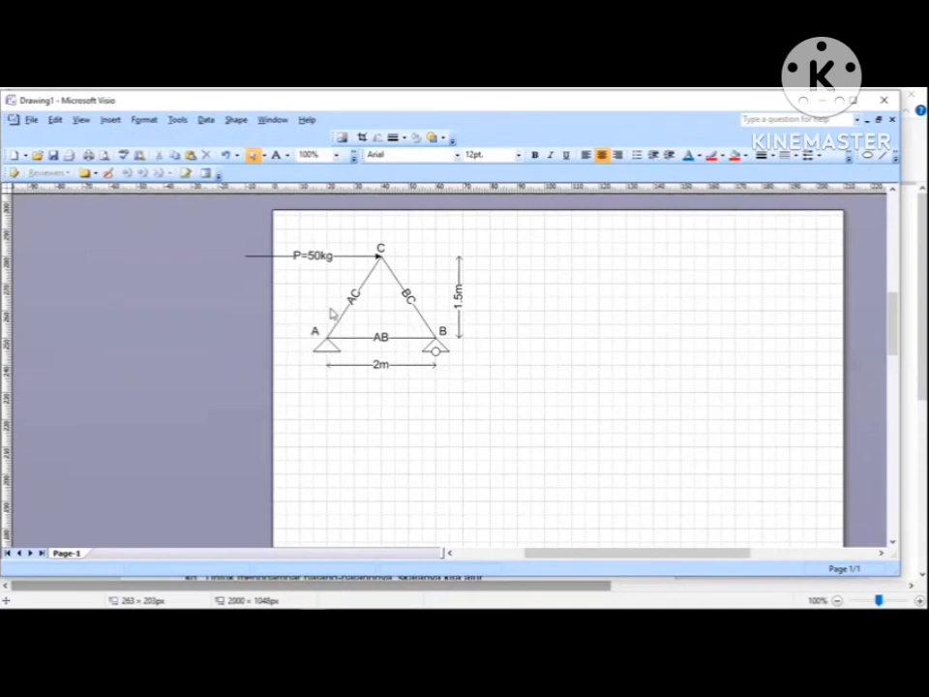
pyautogui.click(315, 331)
# Draw a vertical reaction line about 15 cm long beneath support A with a filled arrowhead pointing up at the support.
pyautogui.click(883, 155)
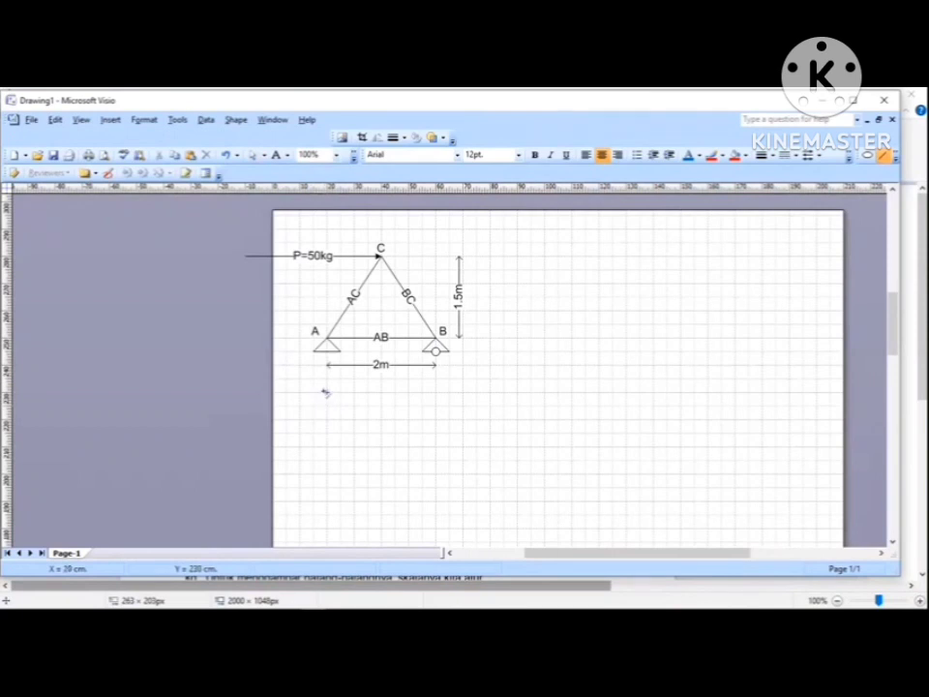
pyautogui.moveTo(328, 347); pyautogui.dragTo(327, 392)
pyautogui.click(811, 155)
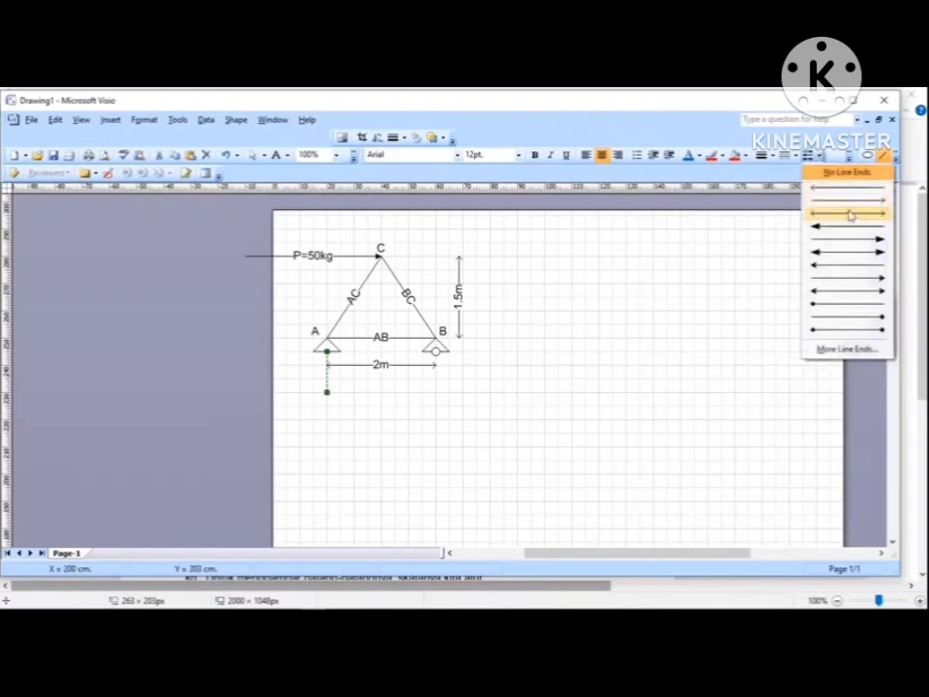
pyautogui.click(869, 278)
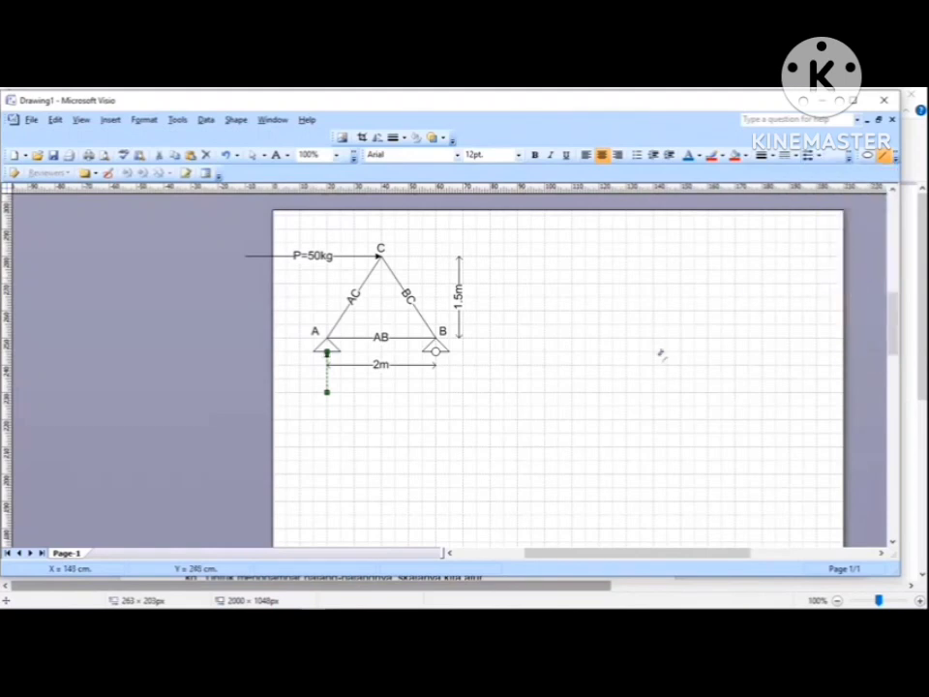
pyautogui.click(640, 365)
# Draw a horizontal reaction line about 10 cm long towards support A with a filled arrowhead at the support, labelled Ha.
pyautogui.moveTo(287, 338); pyautogui.dragTo(314, 338)
pyautogui.click(819, 155)
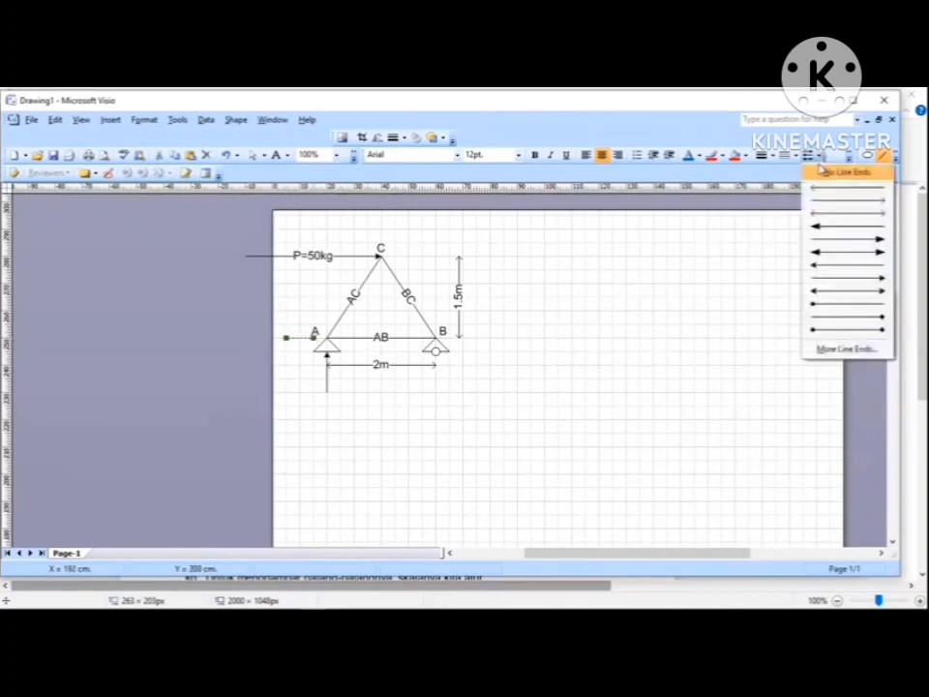
pyautogui.click(874, 282)
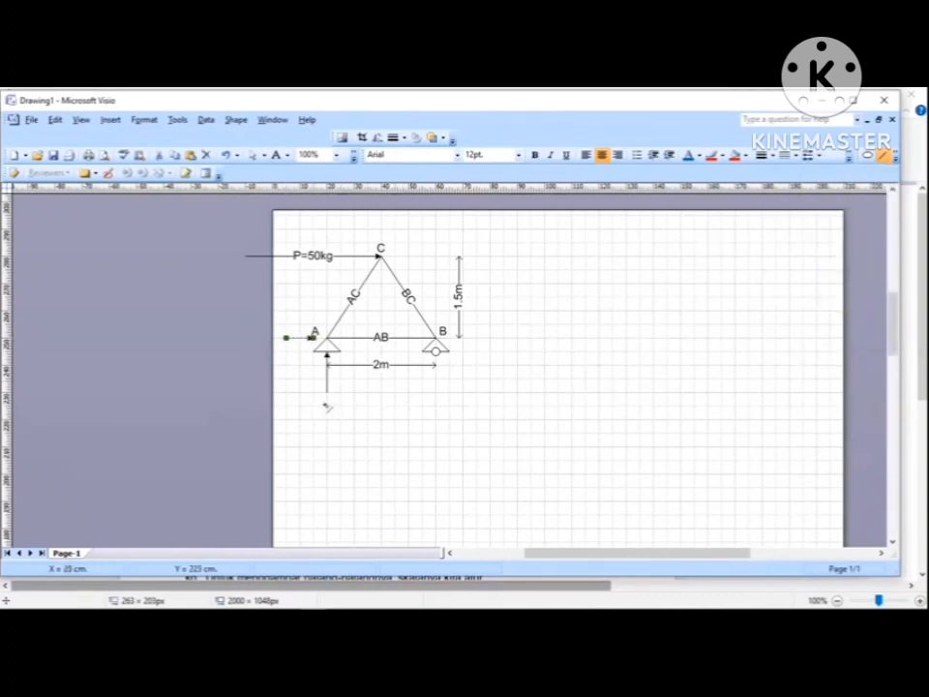
pyautogui.write('H')
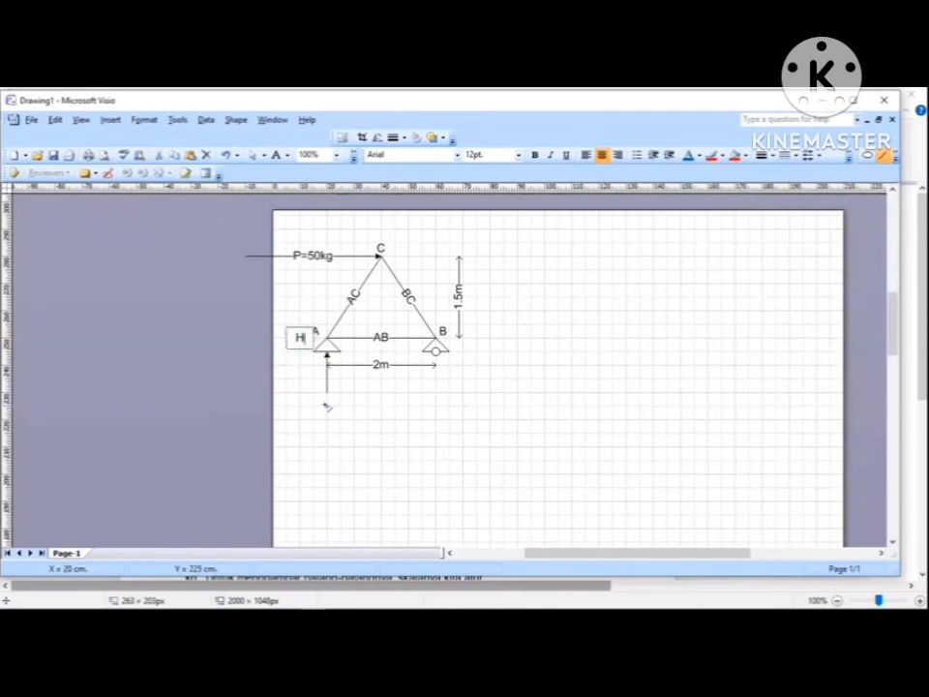
pyautogui.write('a')
# Label the vertical reaction arrow beneath support A as Va.
pyautogui.click(328, 377)
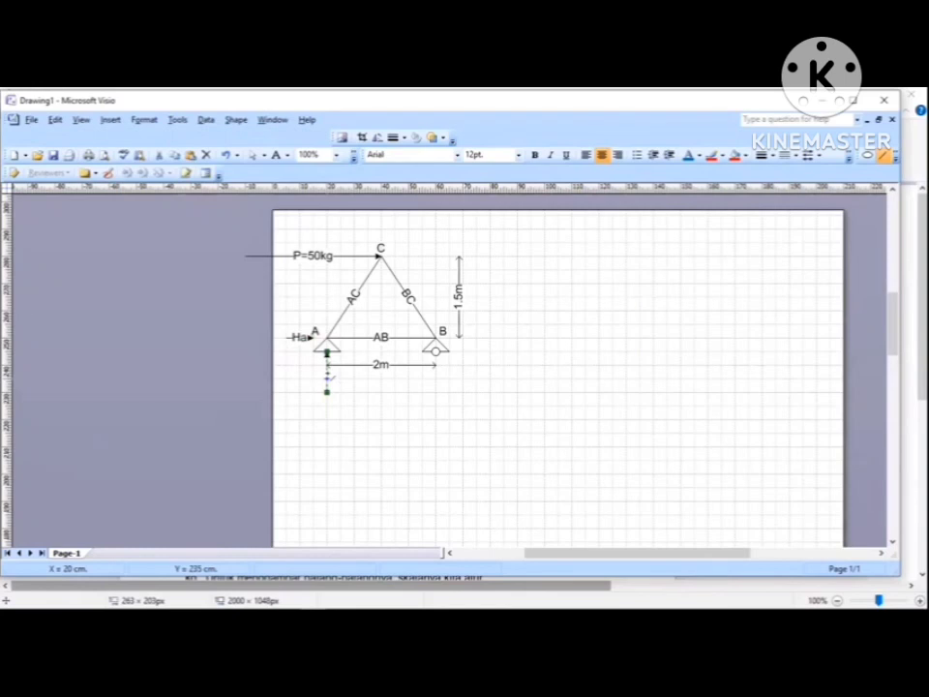
pyautogui.write('Va')
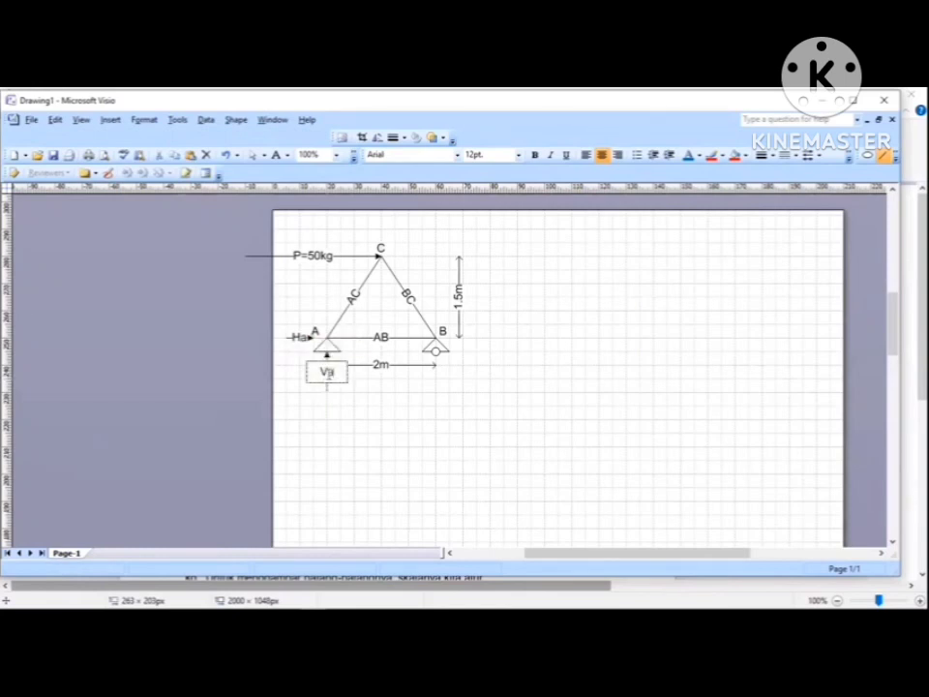
pyautogui.click(398, 421)
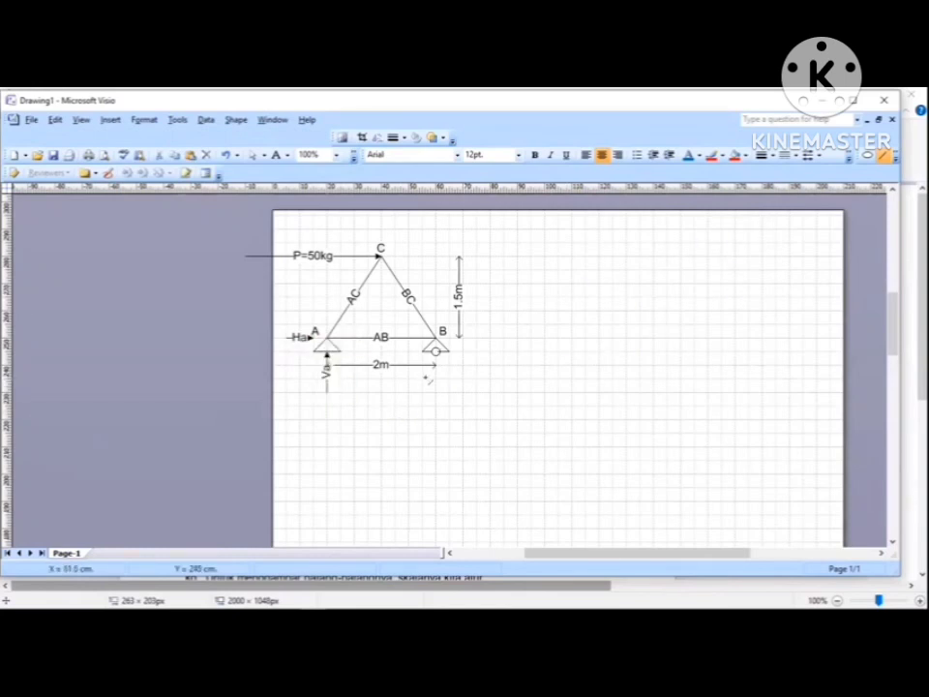
# Draw a vertical reaction line beneath support B with a filled arrowhead pointing up at the roller, labelled Vb.
pyautogui.moveTo(438, 386); pyautogui.dragTo(436, 356)
pyautogui.click(821, 160)
pyautogui.click(872, 278)
pyautogui.write('Vb')
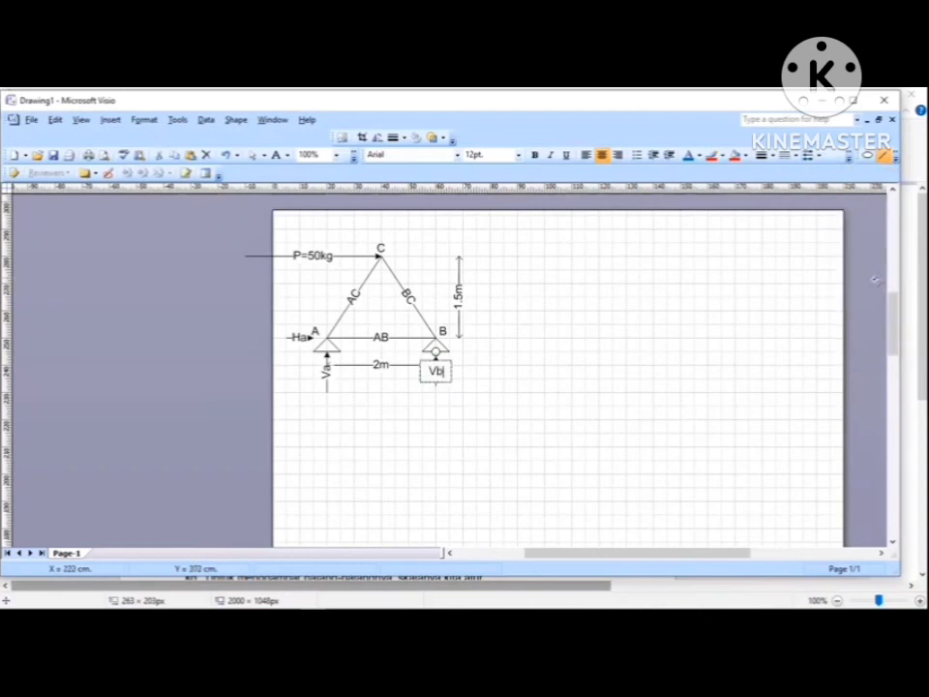
pyautogui.click(483, 423)
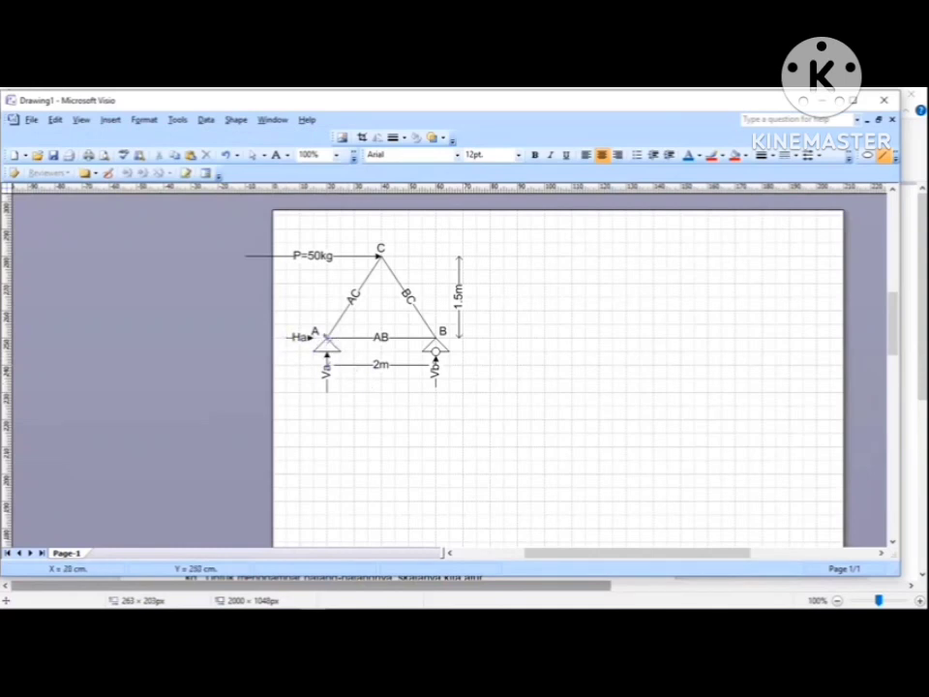
# Draw two slanted trial lines about 22 cm long downwards from node A, one to each side of the Va arrow.
pyautogui.moveTo(326, 339)
pyautogui.mouseDown()
pyautogui.moveTo(108, 544)
pyautogui.moveTo(300, 391)
pyautogui.mouseUp()
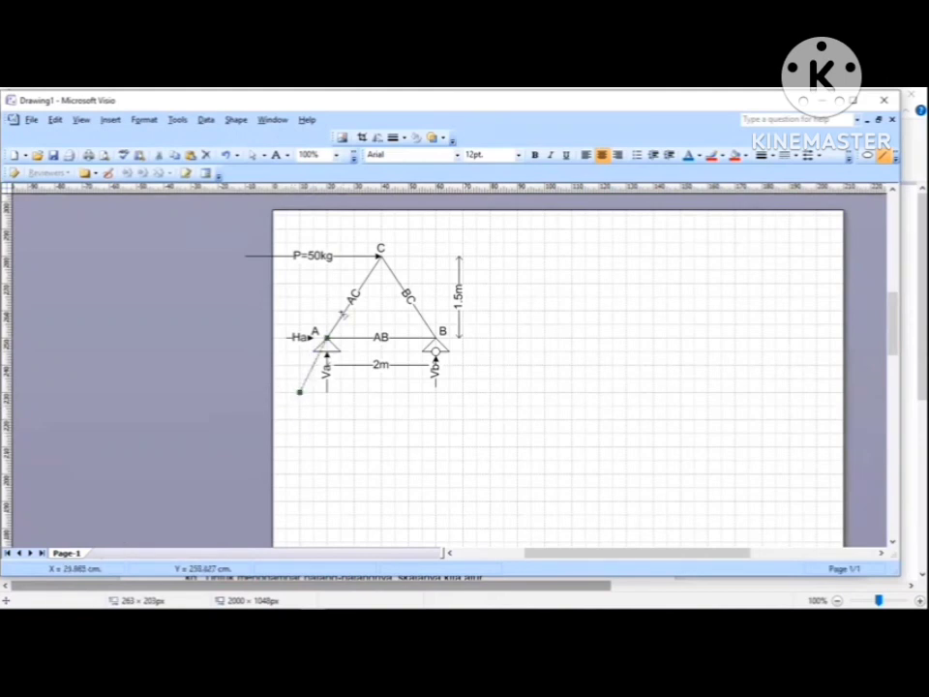
pyautogui.click(370, 423)
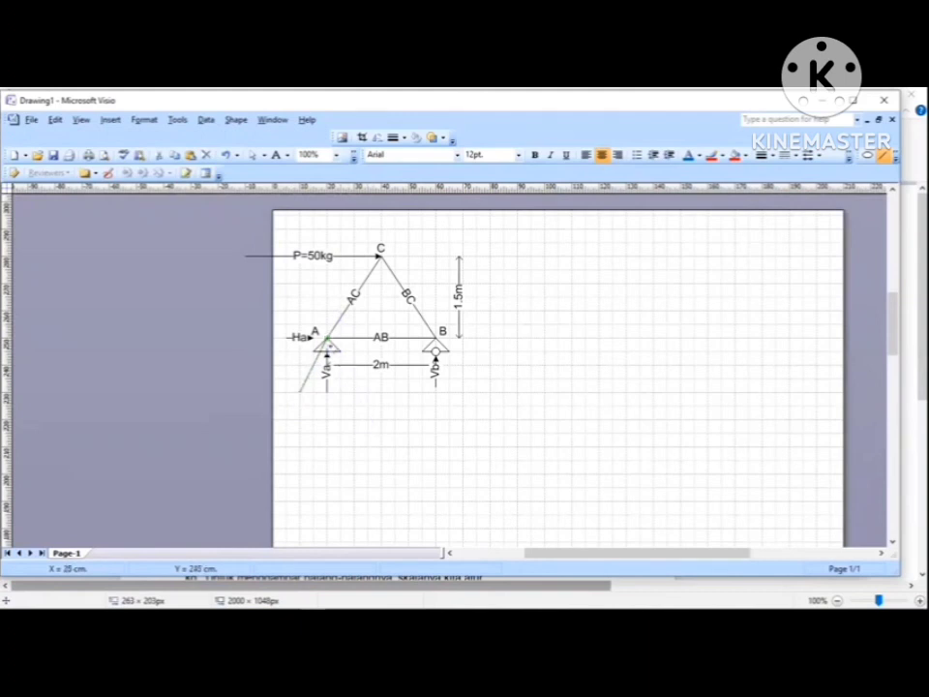
pyautogui.moveTo(327, 338); pyautogui.dragTo(355, 386)
pyautogui.click(370, 442)
# Draw a vertical line of action about 85 cm long through node B, extending above the truss and below the Vb arrow.
pyautogui.moveTo(437, 223); pyautogui.dragTo(436, 460)
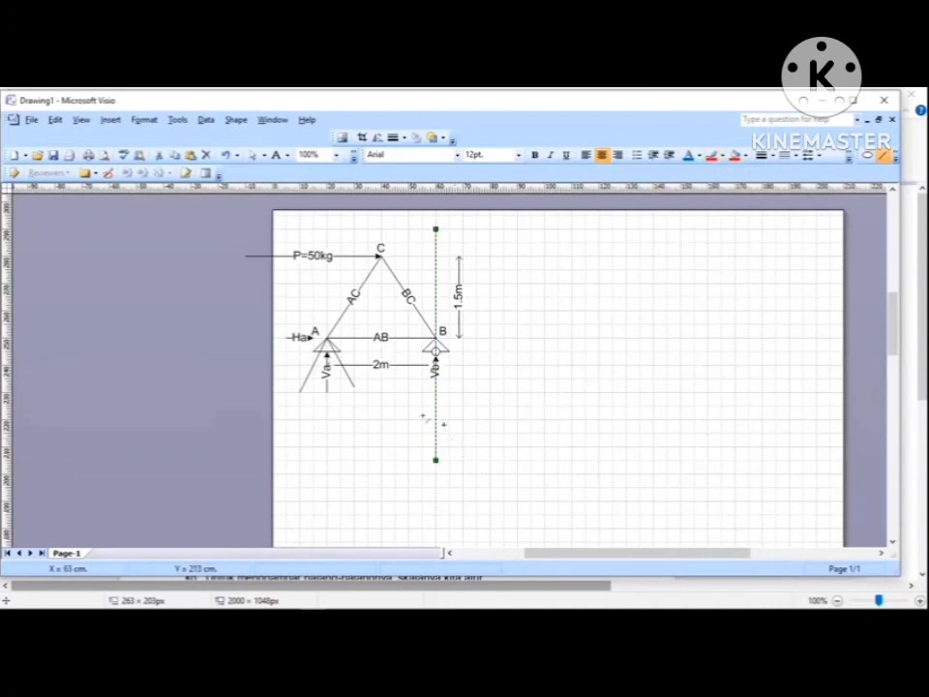
pyautogui.click(503, 440)
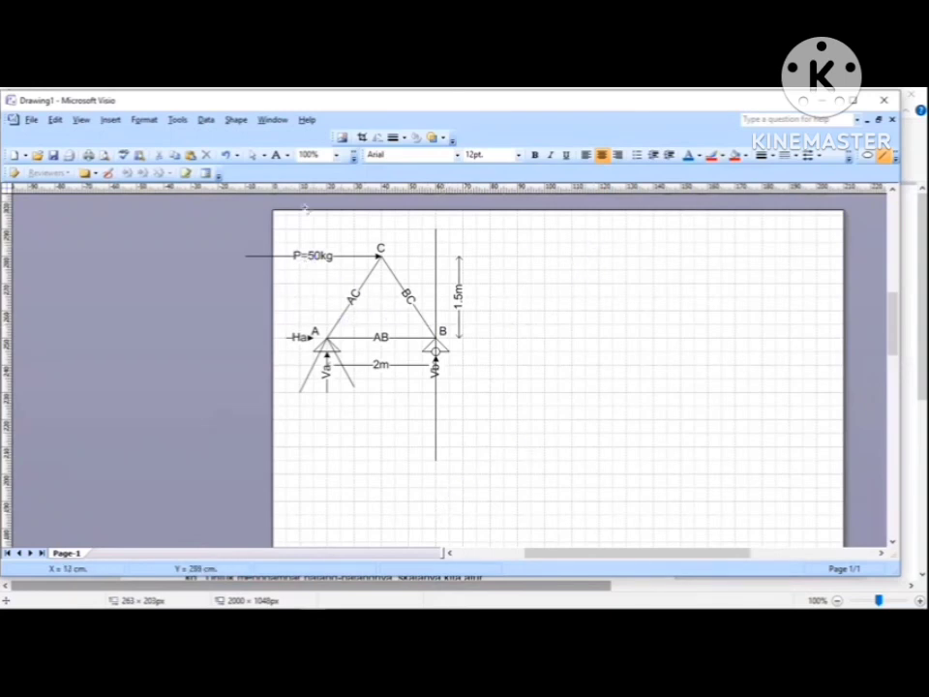
# Slide the P=50kg load arrow horizontally along its line of action until its arrowhead meets the vertical line through B.
pyautogui.click(253, 155)
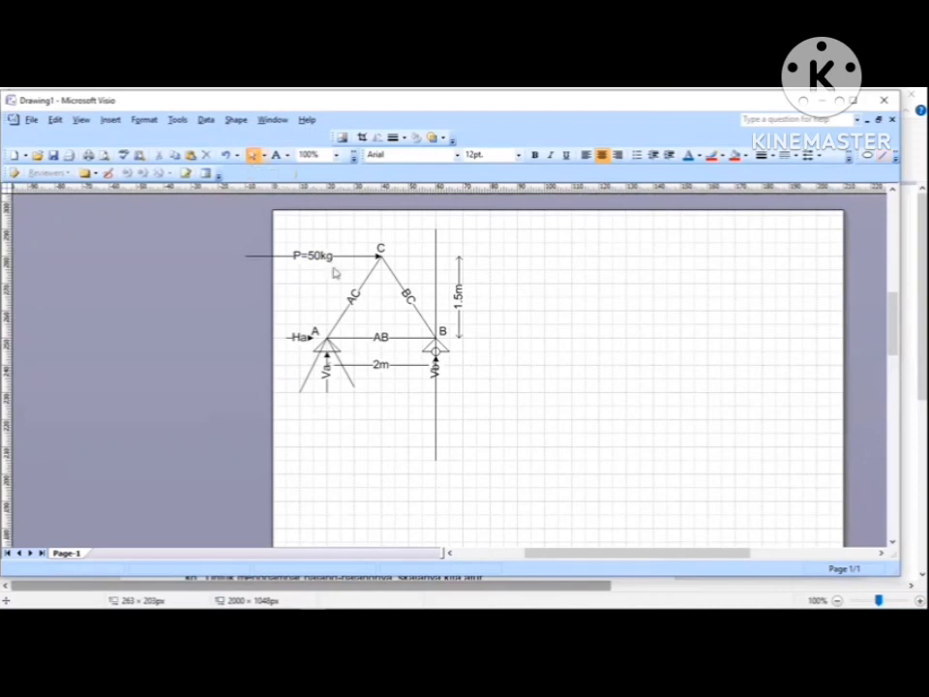
pyautogui.click(315, 258)
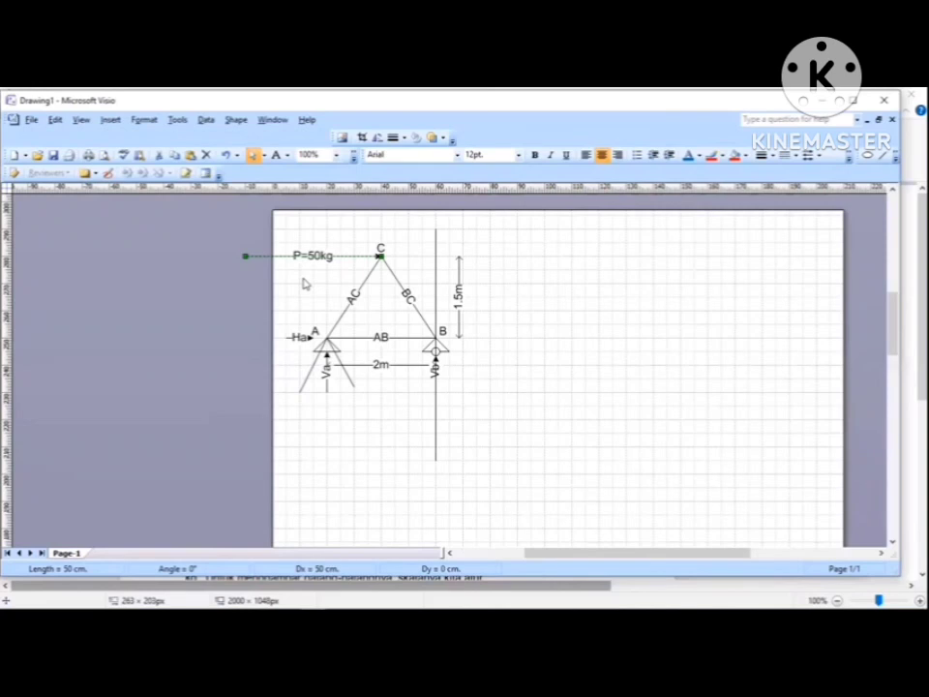
pyautogui.click(315, 258)
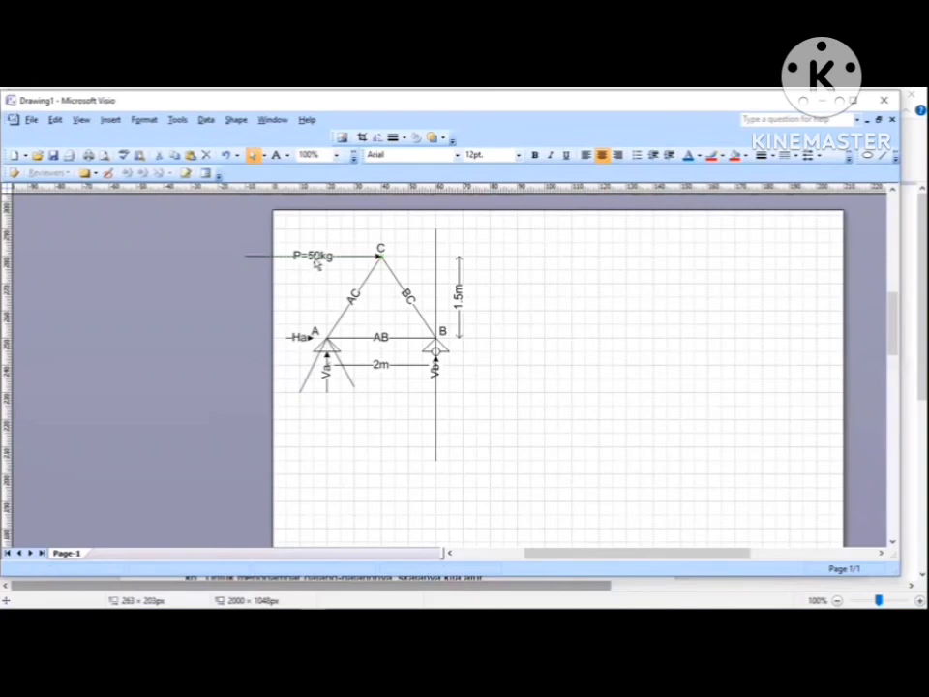
pyautogui.click(316, 260)
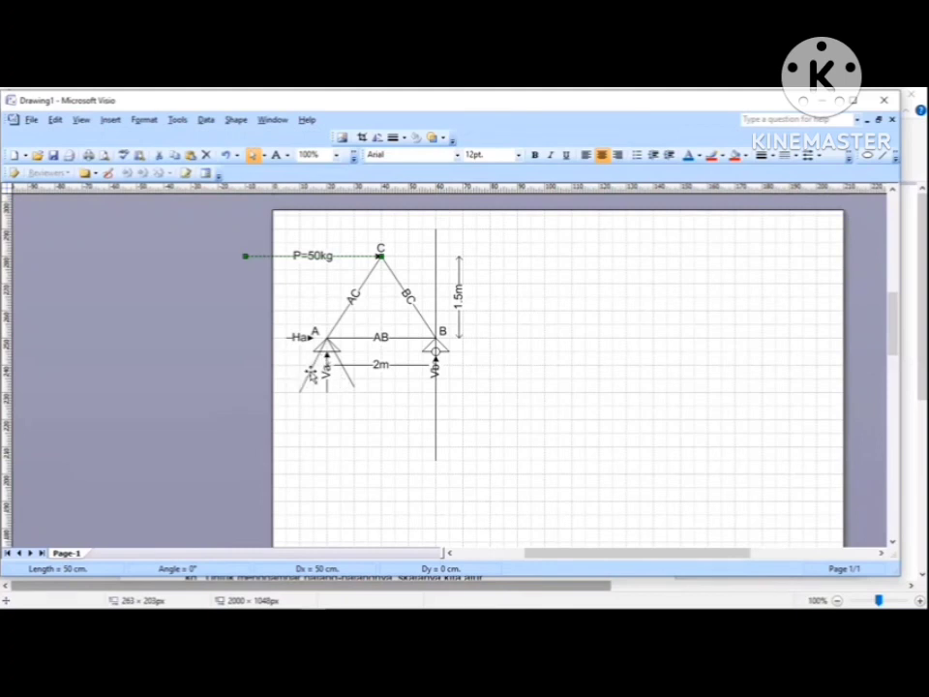
pyautogui.click(311, 374)
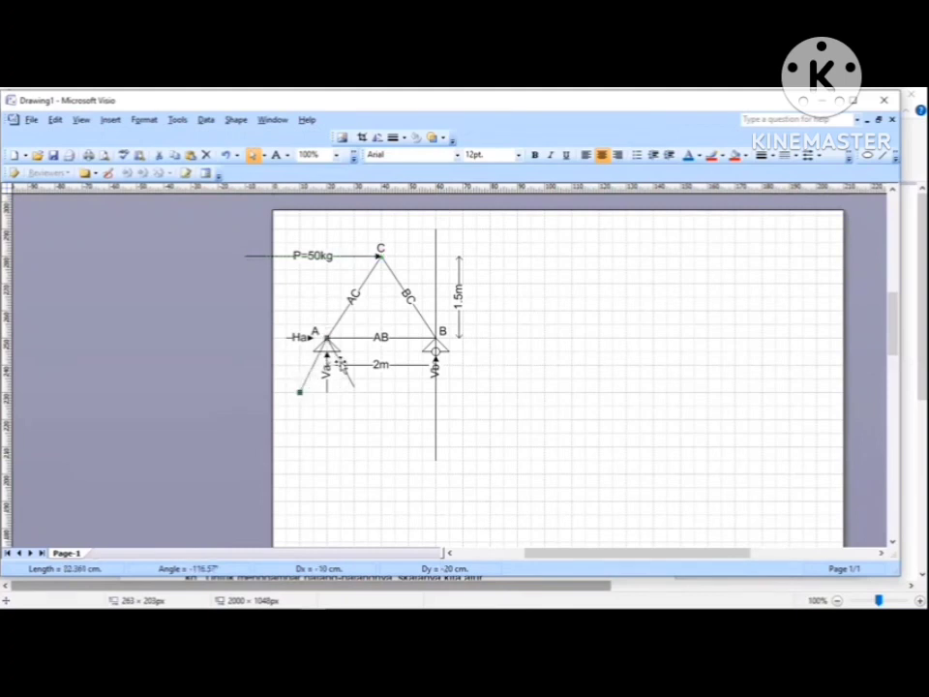
pyautogui.click(341, 366)
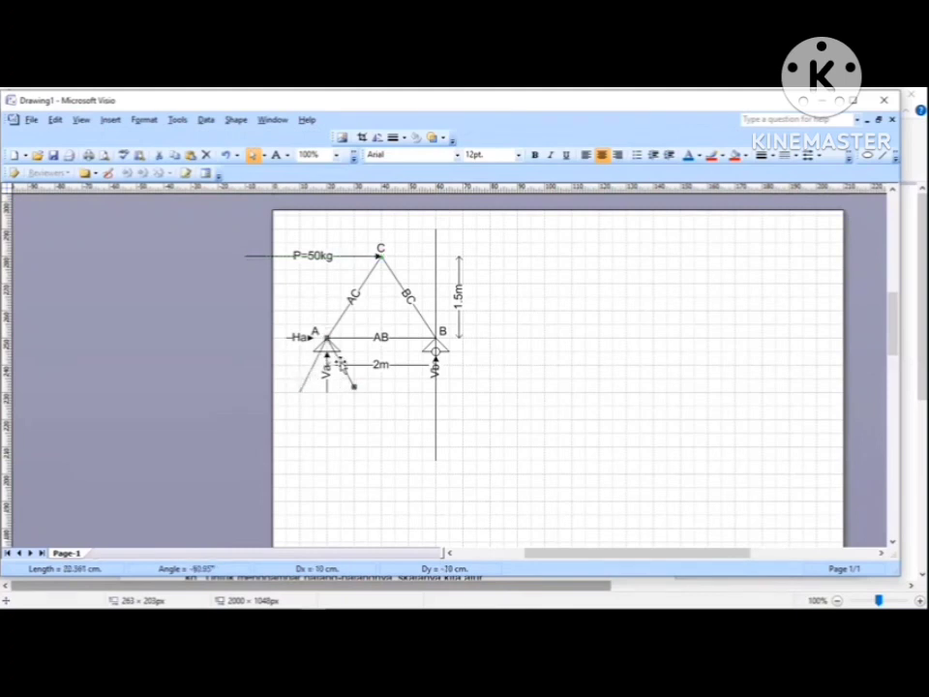
pyautogui.click(385, 419)
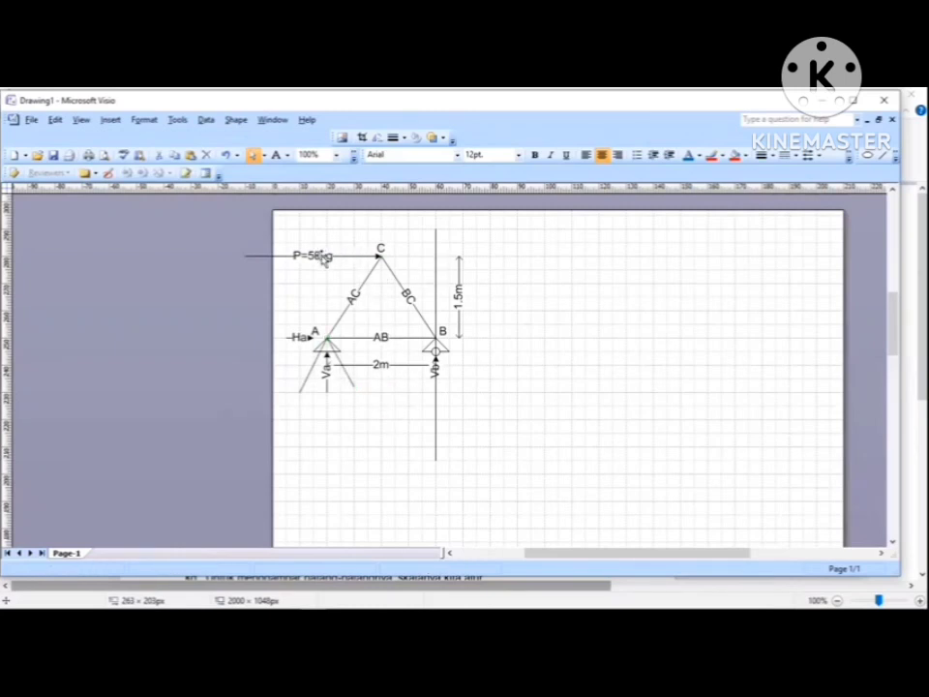
pyautogui.click(324, 259)
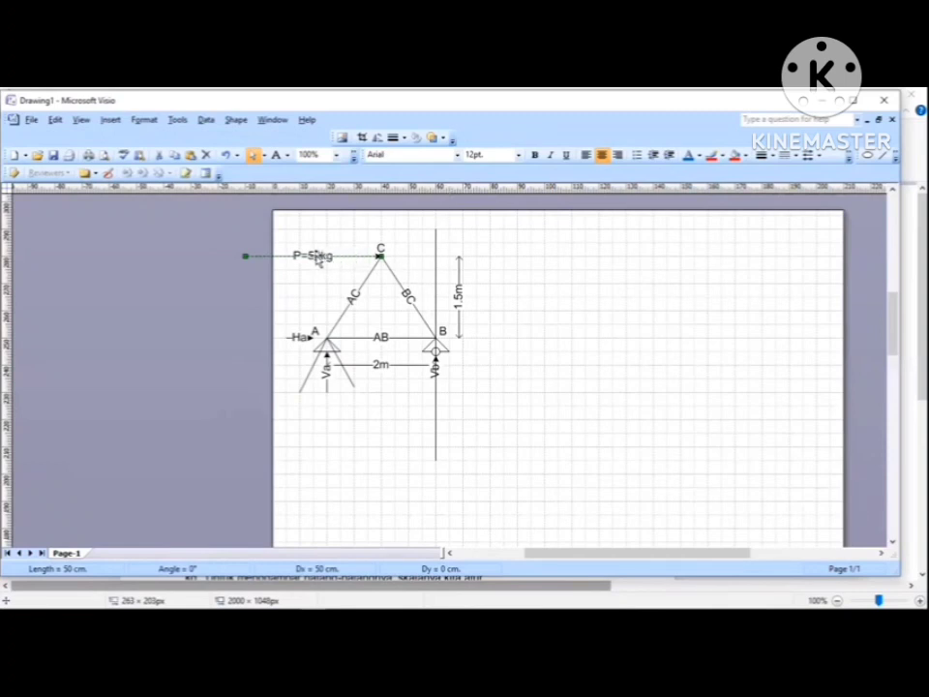
pyautogui.moveTo(318, 259); pyautogui.dragTo(366, 260)
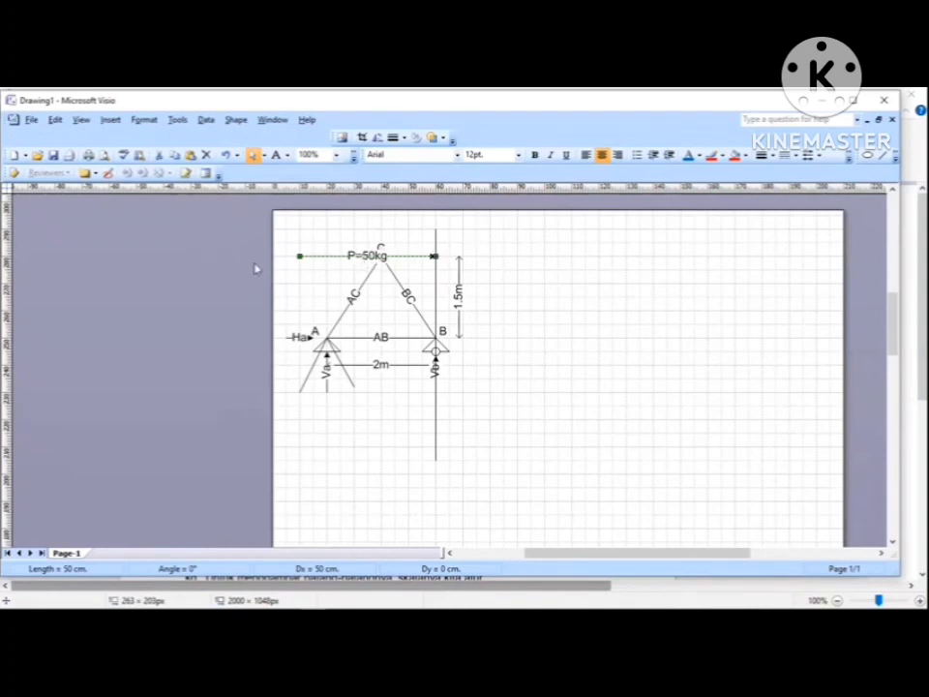
pyautogui.moveTo(351, 257); pyautogui.dragTo(349, 244)
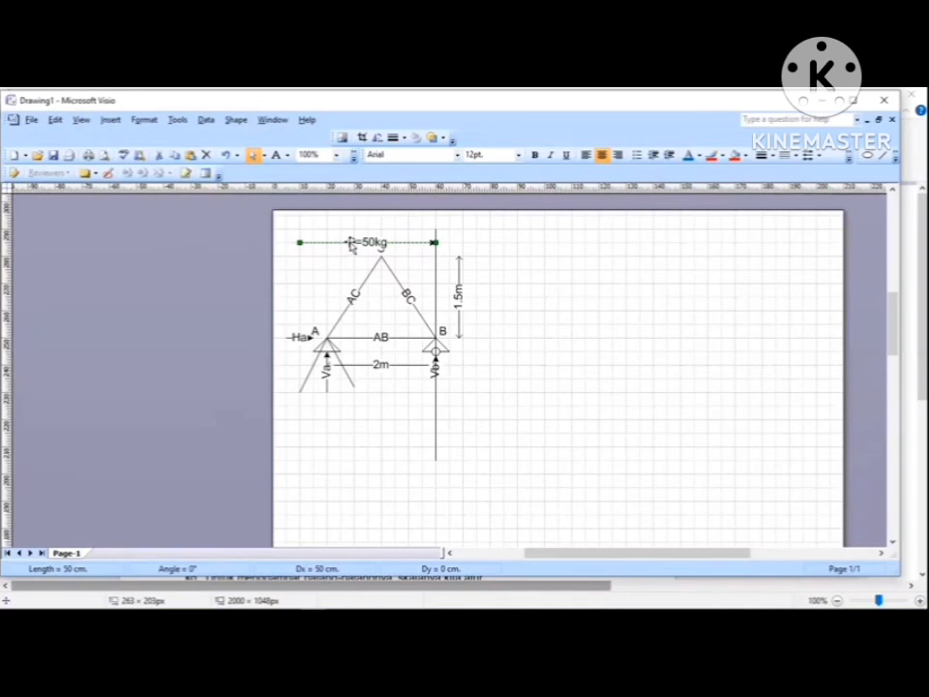
pyautogui.moveTo(350, 242); pyautogui.dragTo(348, 256)
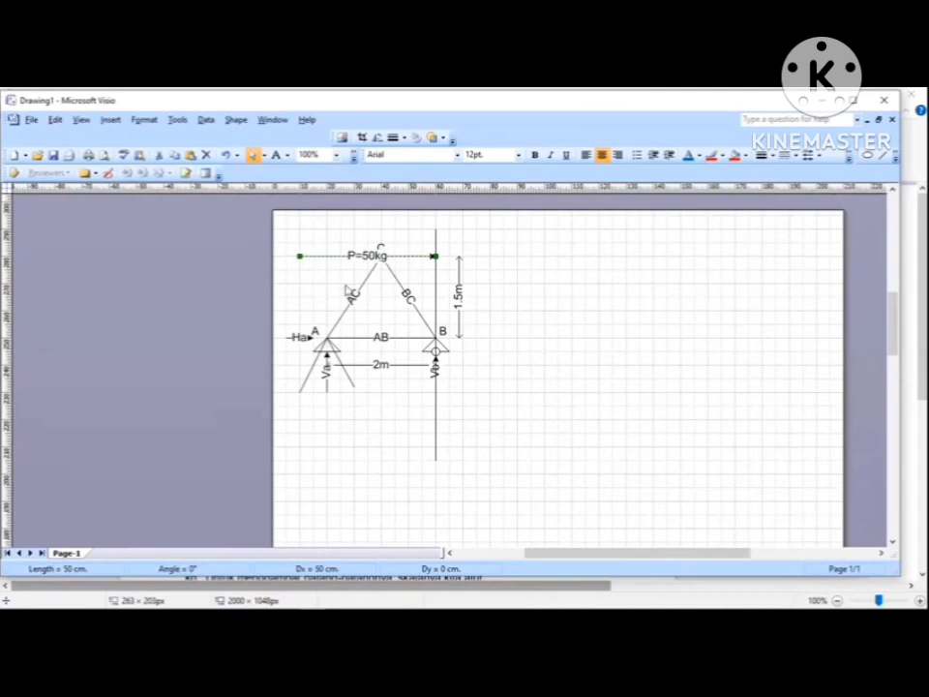
pyautogui.click(420, 278)
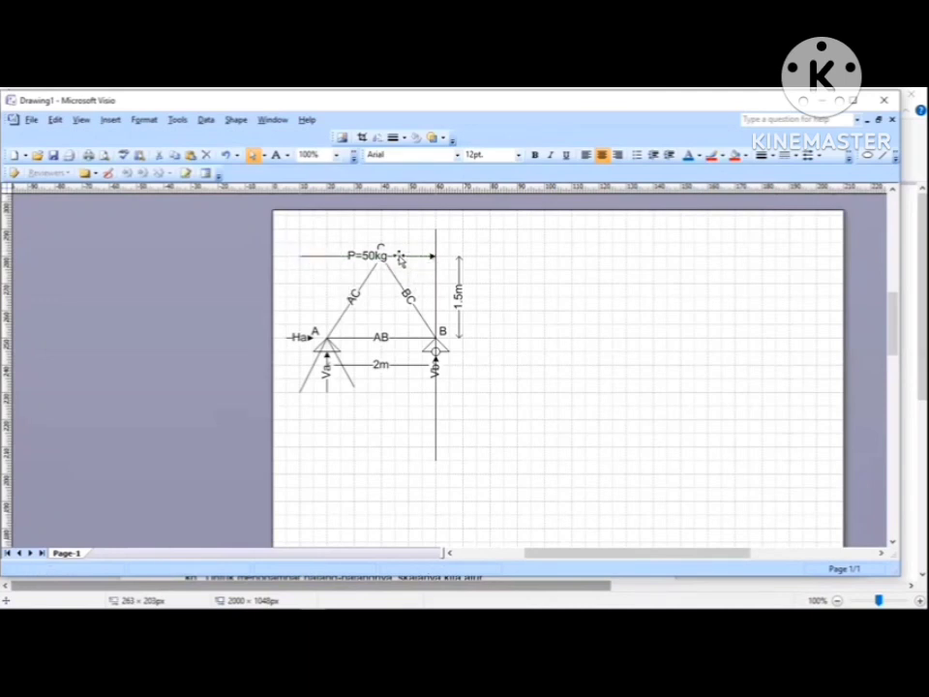
# Shorten the upper end of the vertical line through B so that it stops at the load arrow's head.
pyautogui.click(400, 257)
pyautogui.click(421, 279)
pyautogui.click(434, 269)
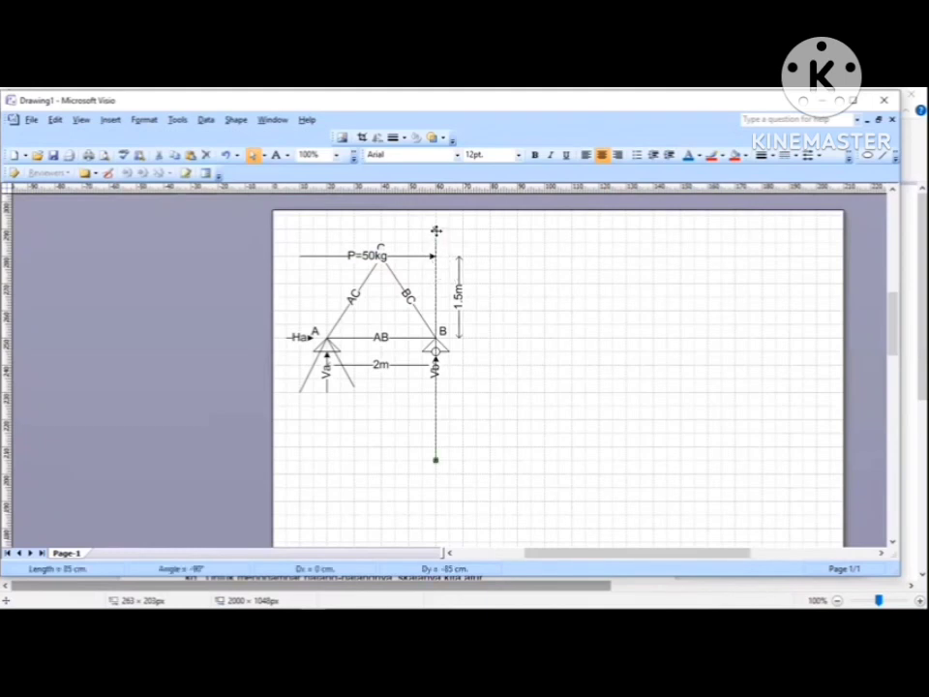
pyautogui.moveTo(436, 230); pyautogui.dragTo(436, 242)
pyautogui.click(538, 312)
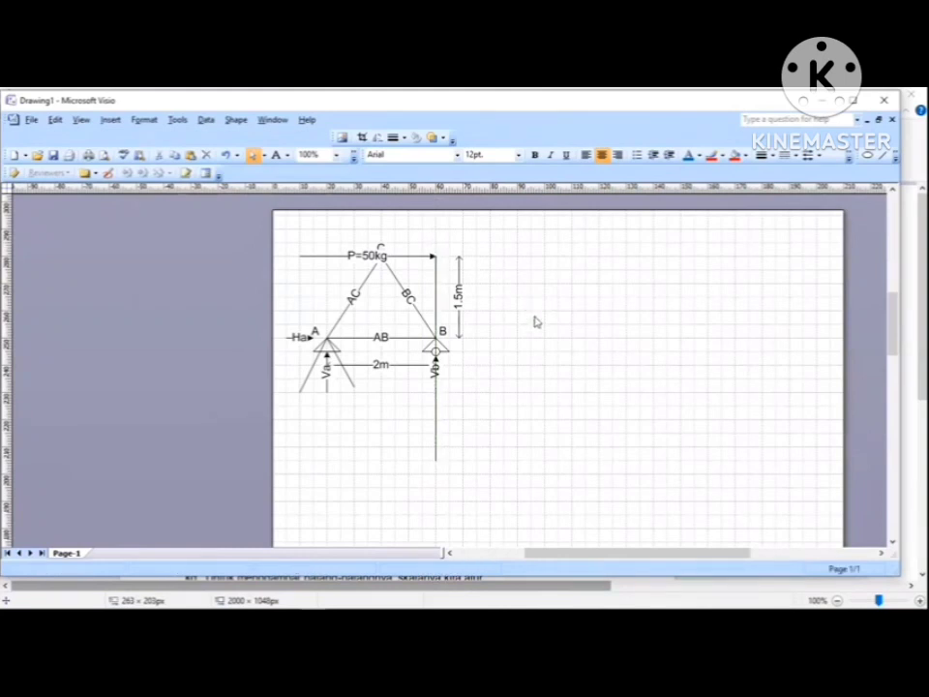
# Draw a line from the intersection of the load and the vertical through B to node A and label it Ra.
pyautogui.click(885, 159)
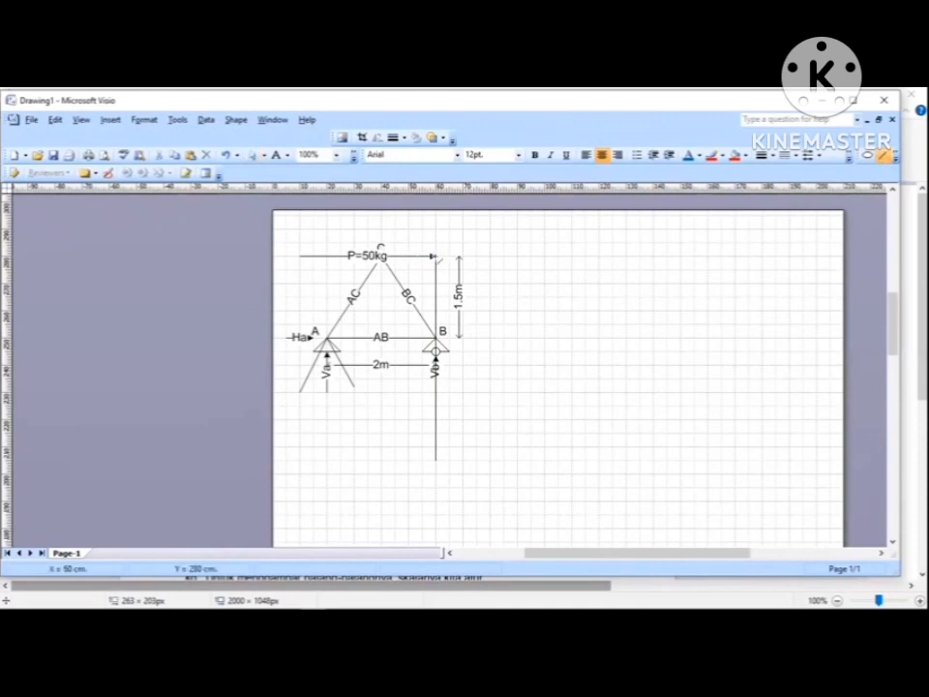
pyautogui.moveTo(436, 257); pyautogui.dragTo(327, 337)
pyautogui.click(571, 362)
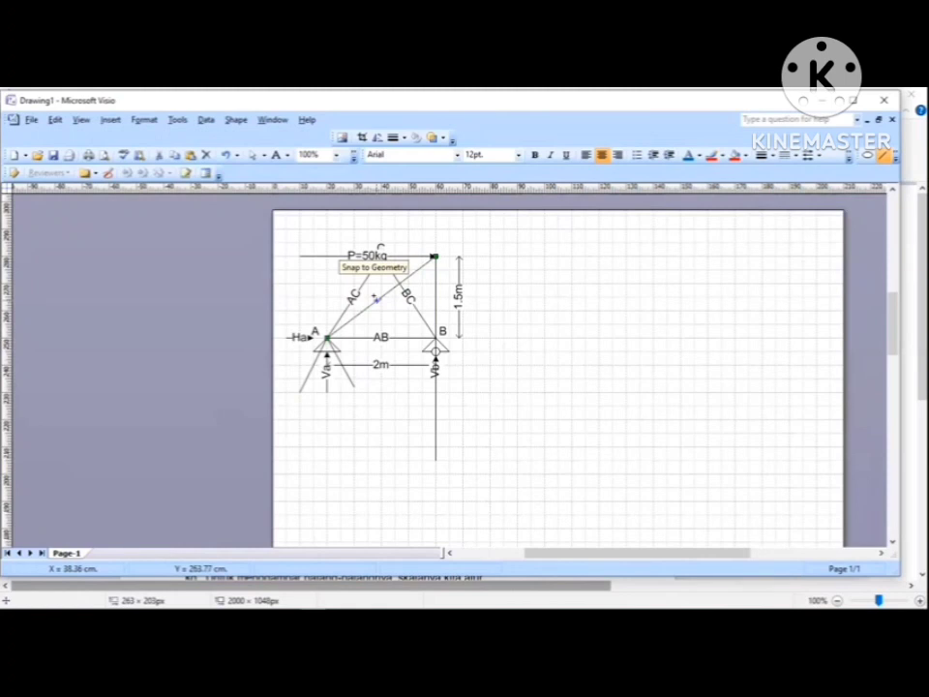
pyautogui.doubleClick(377, 299)
pyautogui.write('Ra')
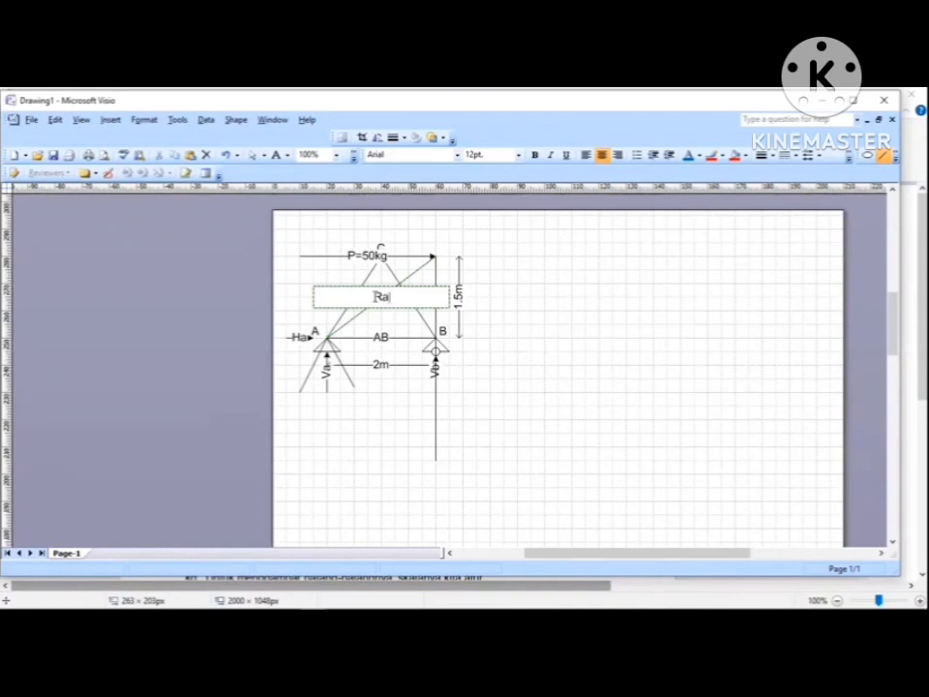
pyautogui.click(563, 291)
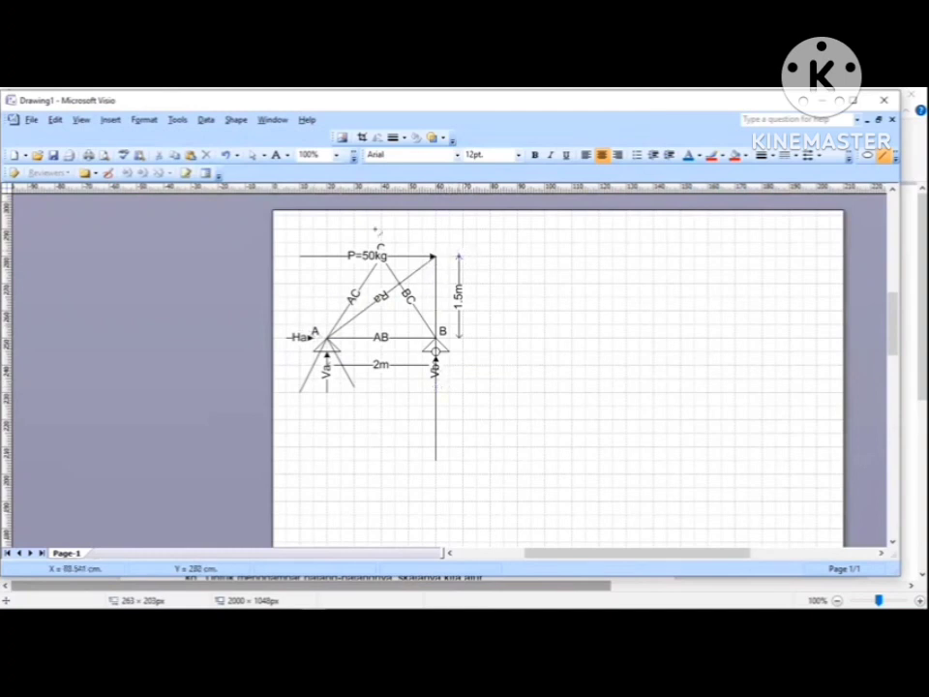
# Delete the two slanted trial lines beneath node A.
pyautogui.click(253, 155)
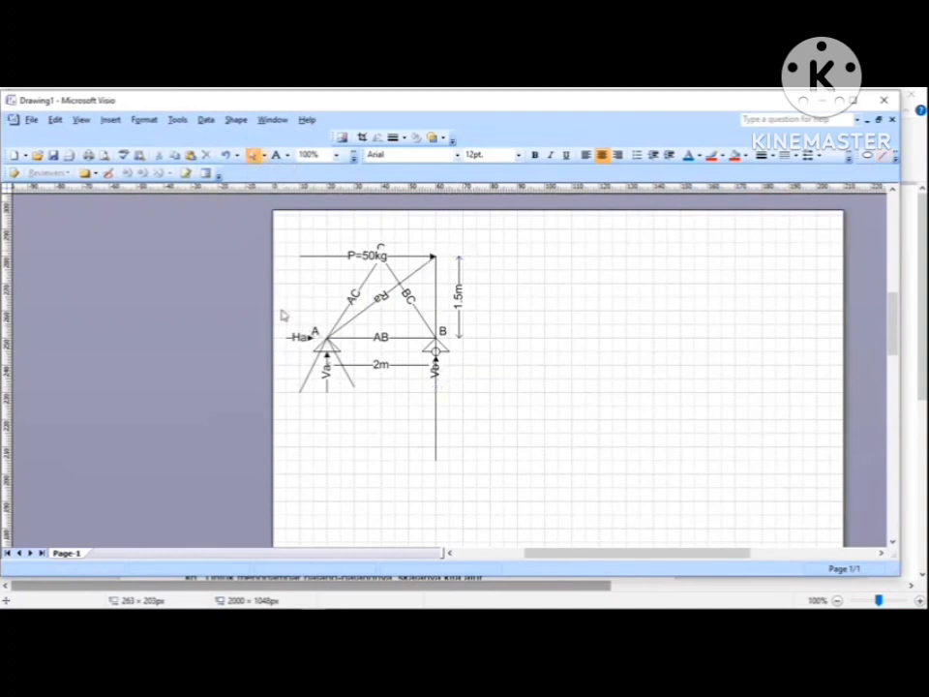
pyautogui.click(314, 367)
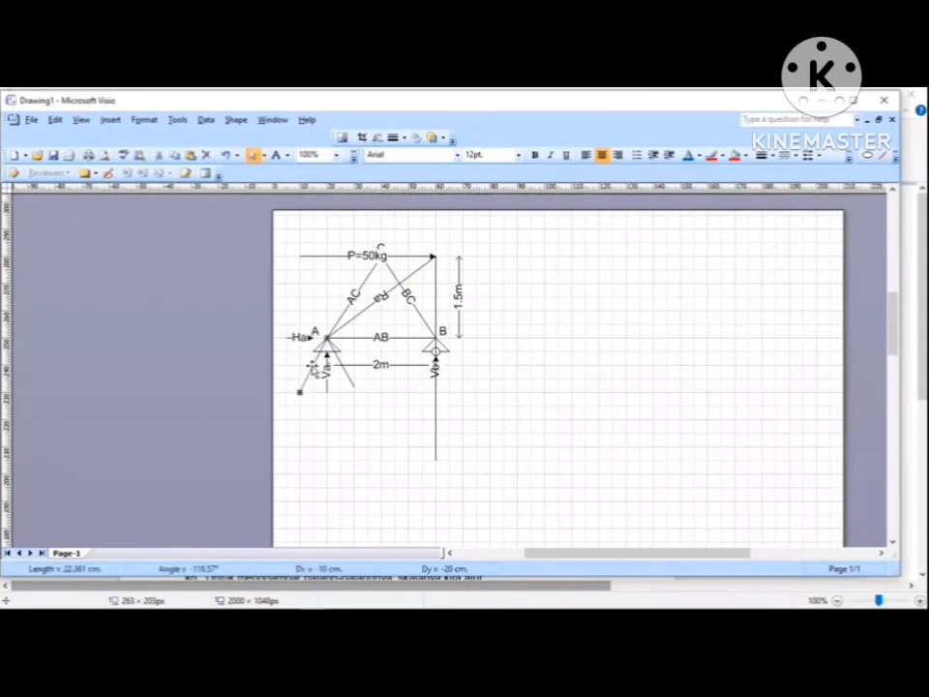
pyautogui.press('Delete')
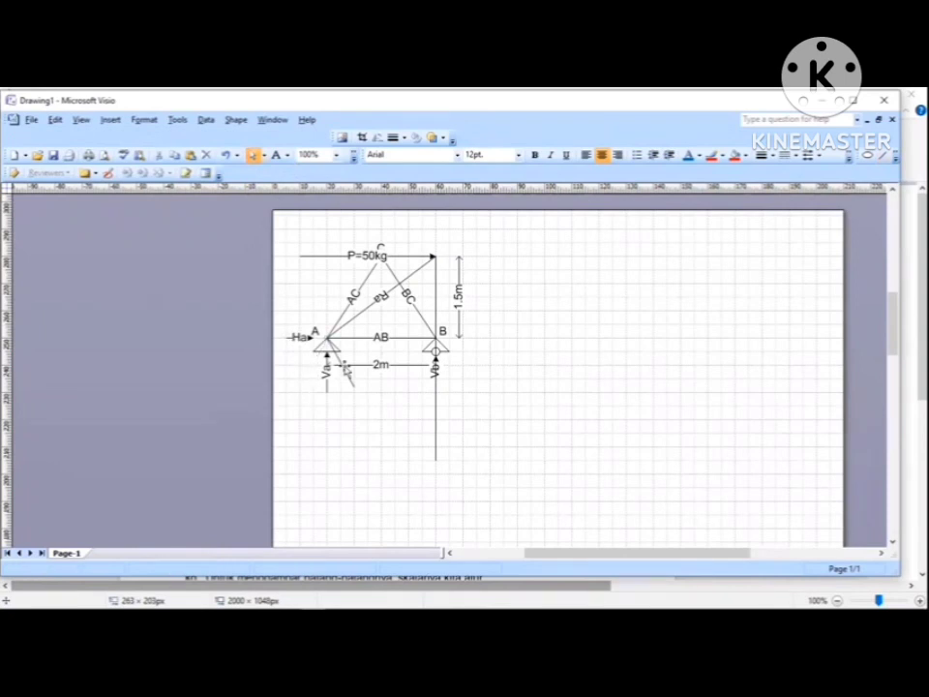
pyautogui.click(345, 370)
pyautogui.press('Delete')
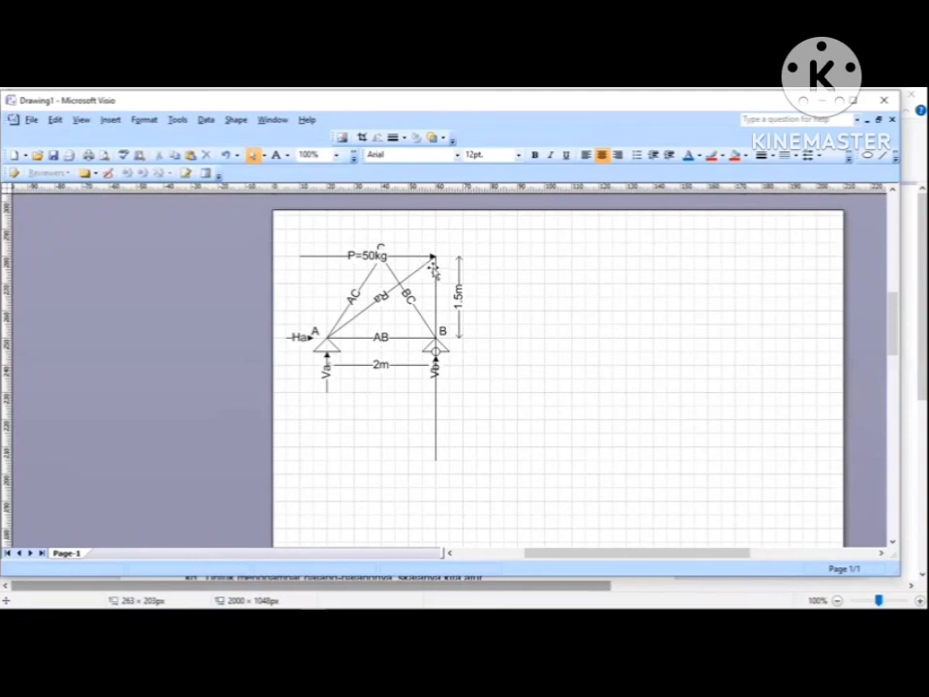
# Copy the P=50kg load arrow and place the copy in the empty area beside the truss as the start of the force polygon.
pyautogui.click(362, 258)
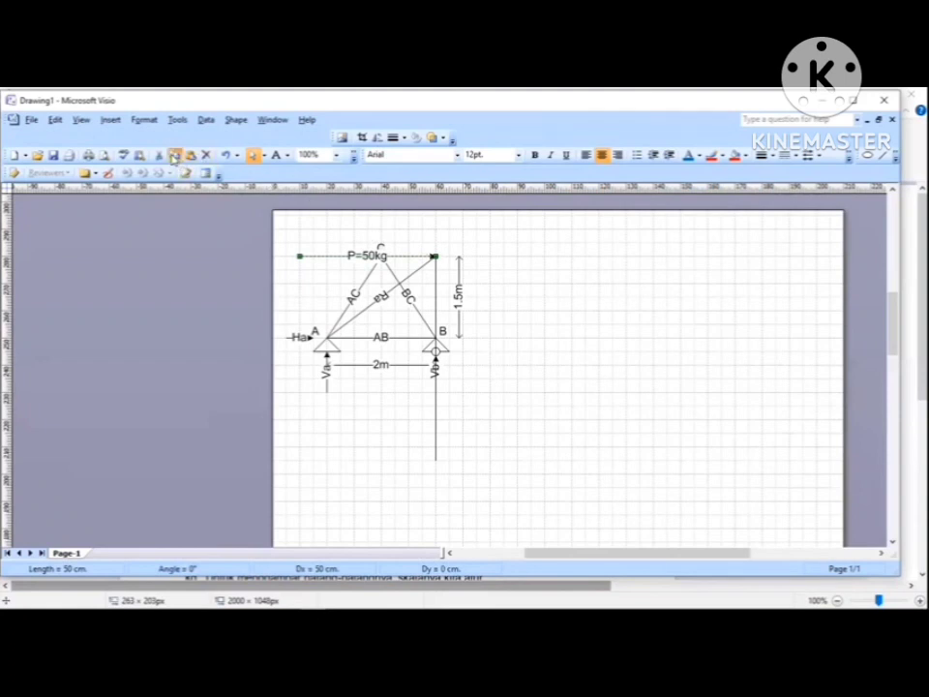
pyautogui.rightClick(588, 296)
pyautogui.click(619, 328)
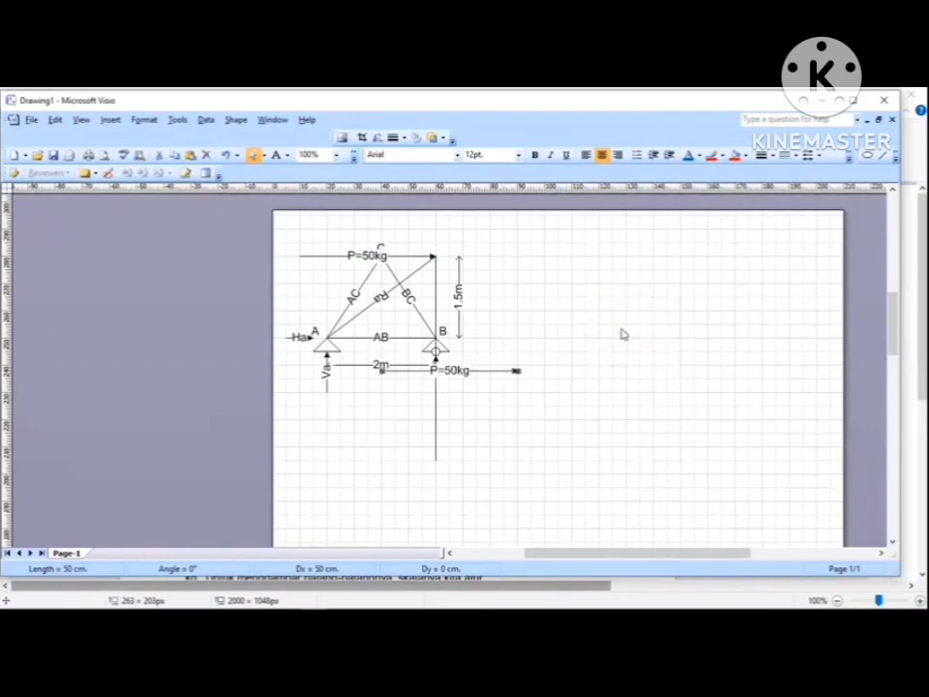
pyautogui.moveTo(469, 372); pyautogui.dragTo(616, 284)
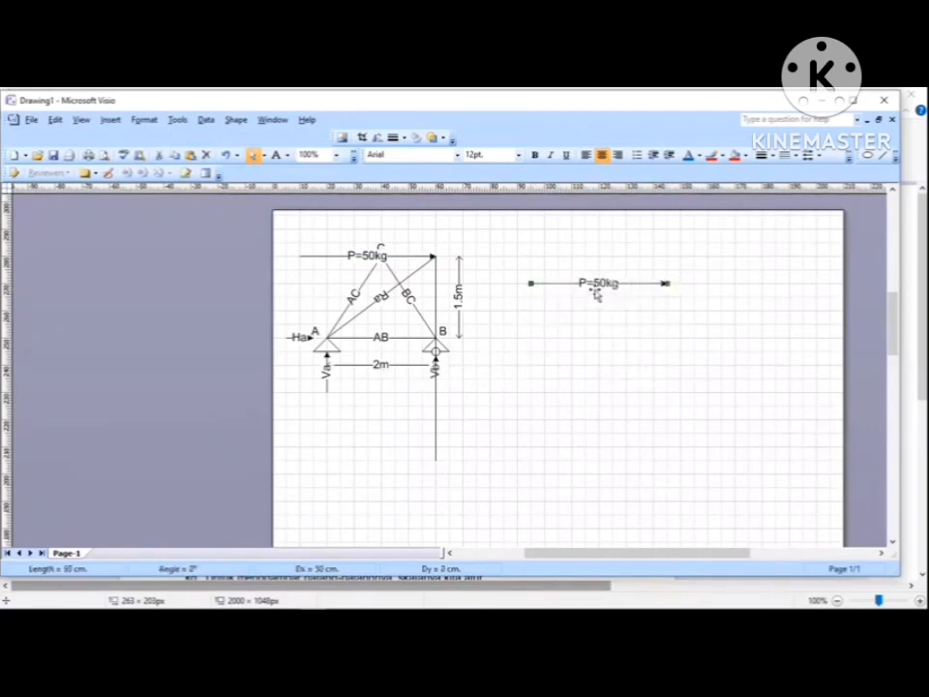
# Copy the vertical line through B, place the copy beneath the copied load arrow, and label it Vb.
pyautogui.click(434, 392)
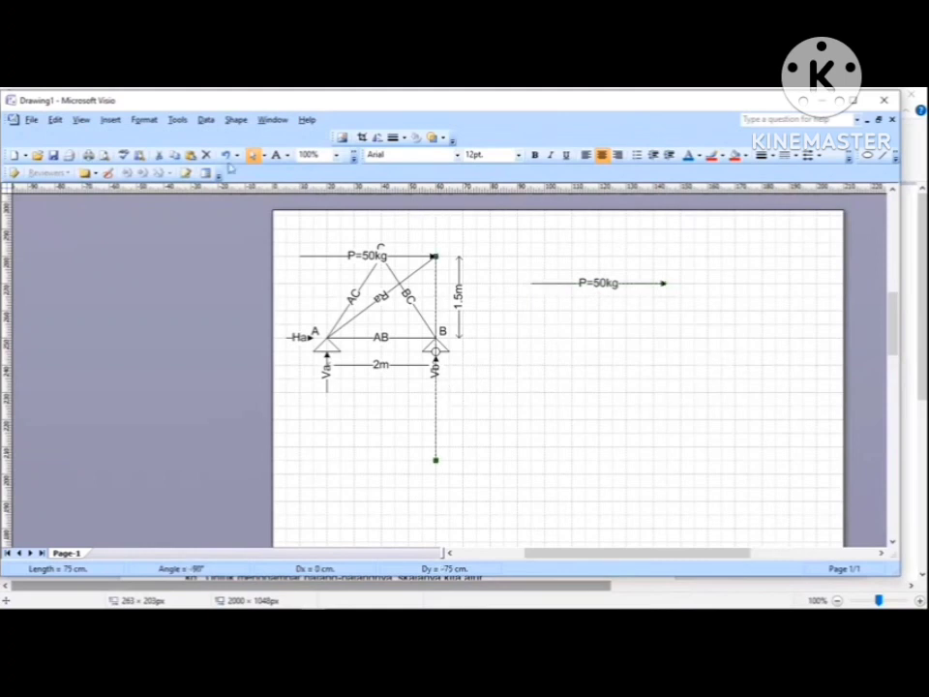
pyautogui.click(175, 155)
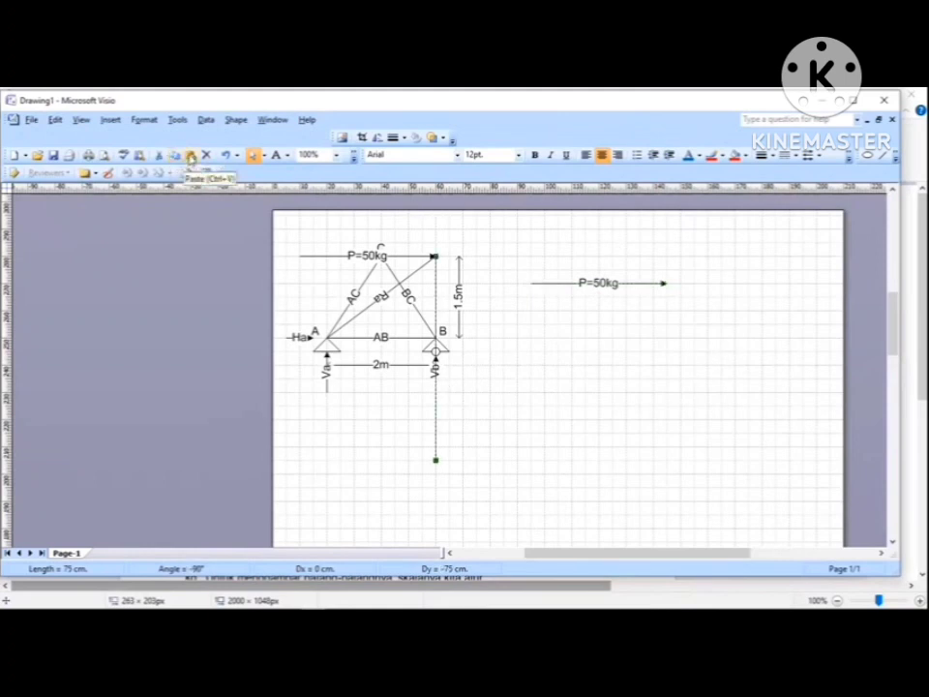
pyautogui.click(190, 155)
pyautogui.moveTo(451, 370); pyautogui.dragTo(641, 422)
pyautogui.doubleClick(641, 422)
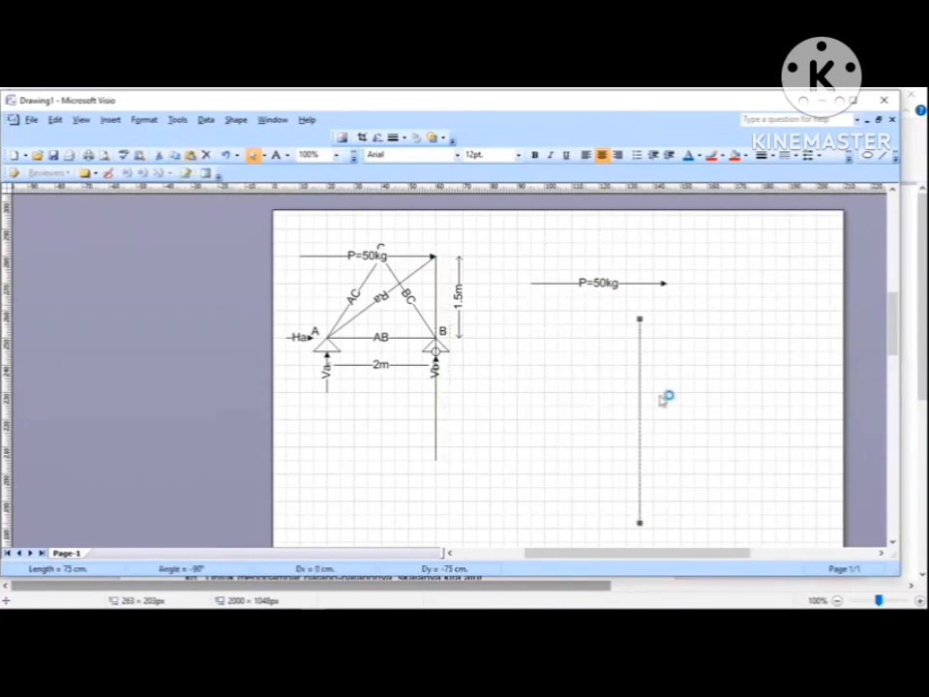
pyautogui.write('Vb')
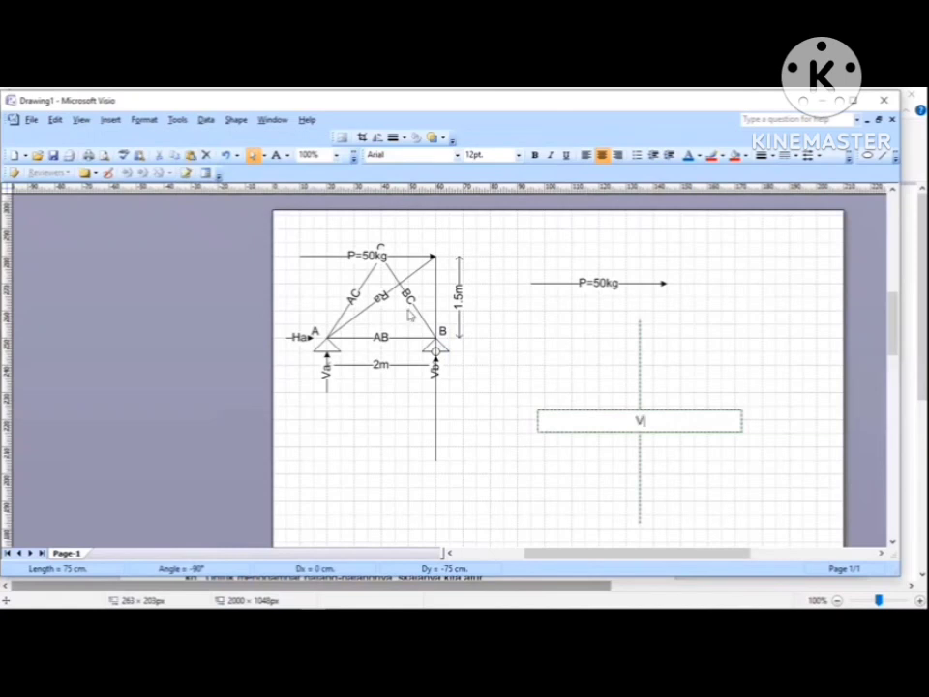
pyautogui.click(499, 353)
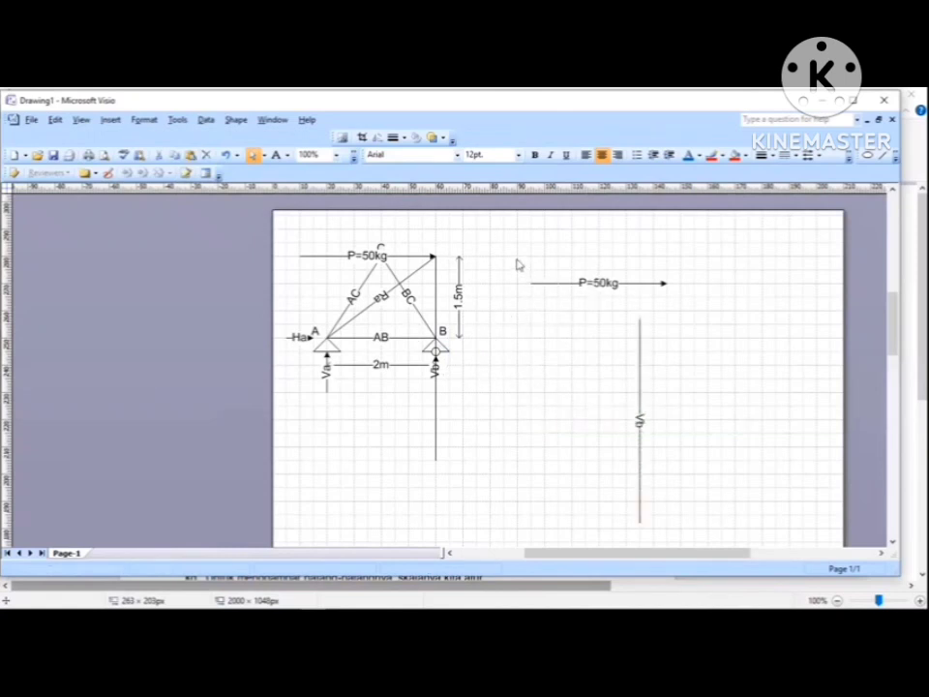
# Copy the slanted Ra line and place the copy between the truss and the copied Vb line.
pyautogui.click(416, 271)
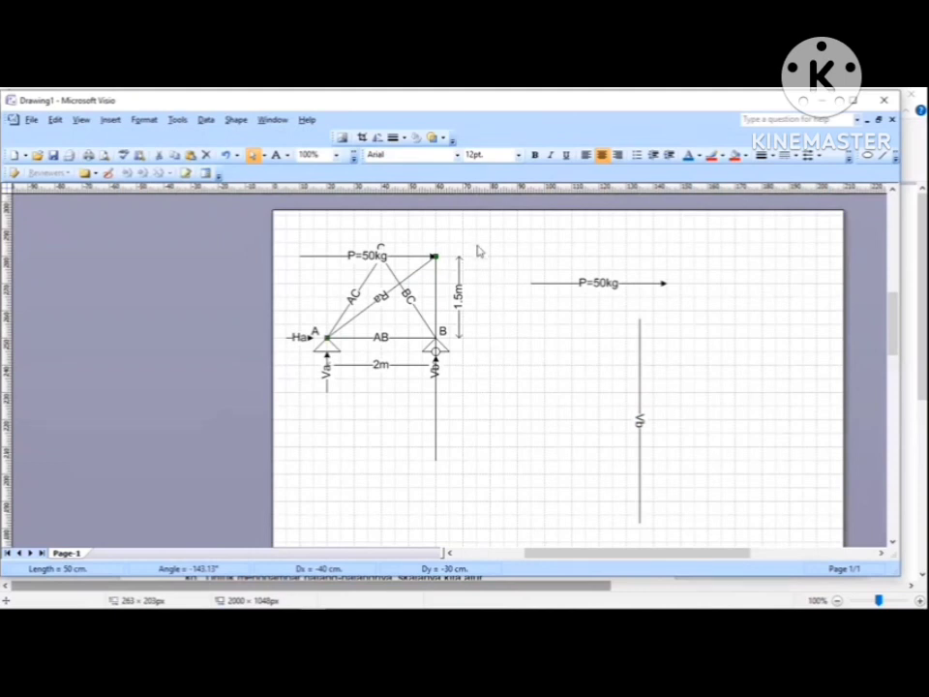
pyautogui.hotkey('ctrl', 'c')
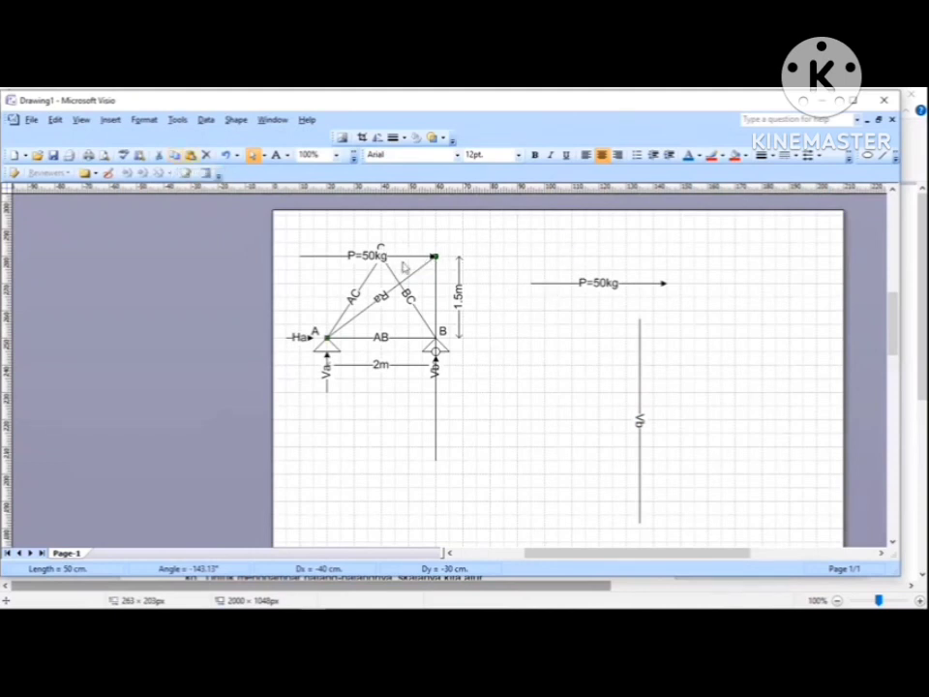
pyautogui.hotkey('ctrl', 'v')
pyautogui.moveTo(452, 372); pyautogui.dragTo(534, 372)
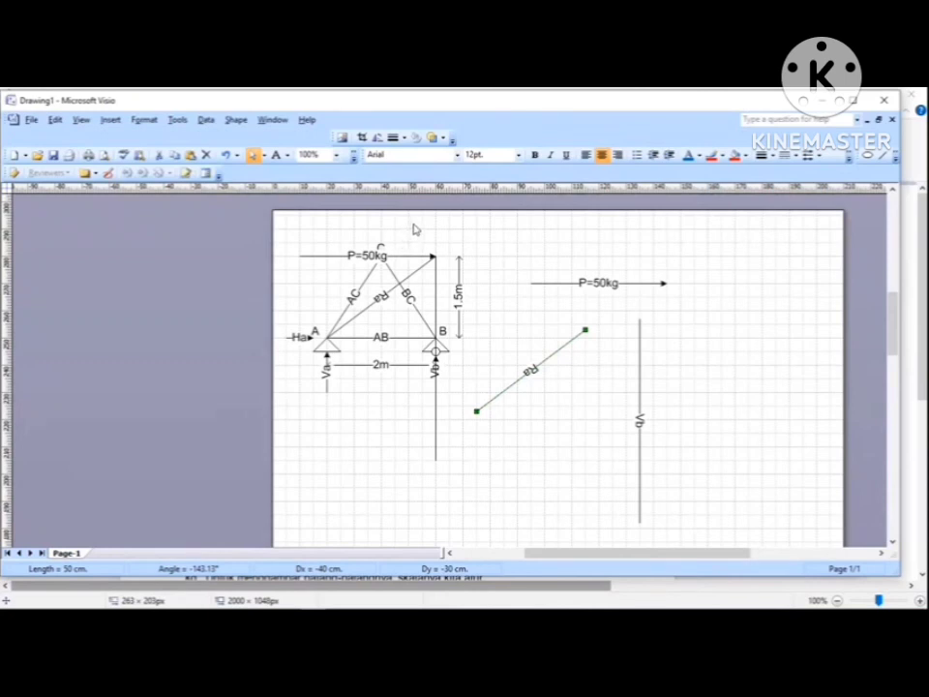
pyautogui.click(424, 229)
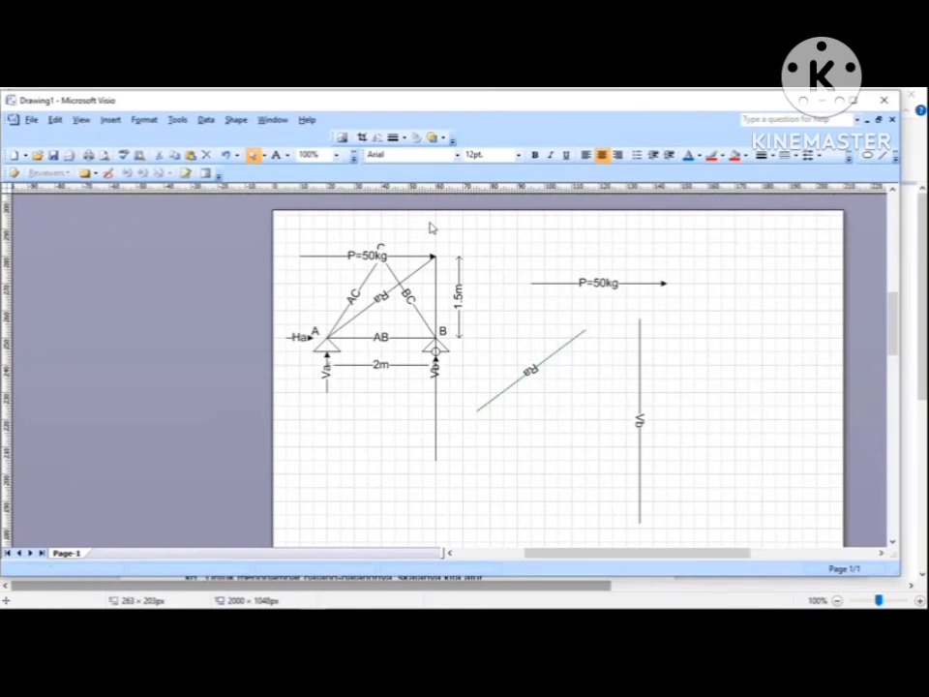
pyautogui.click(468, 254)
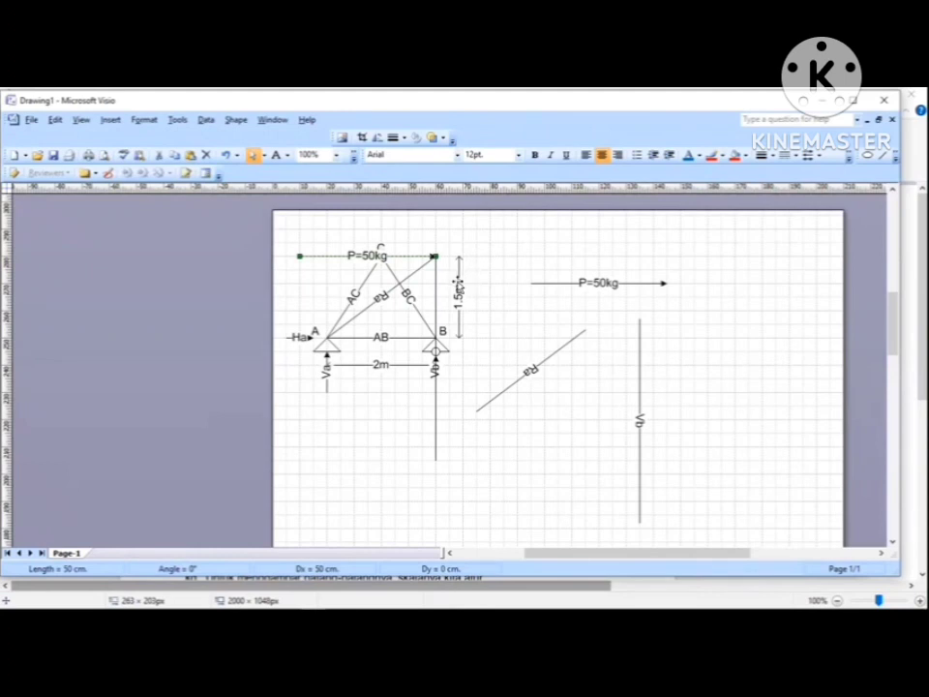
pyautogui.click(451, 282)
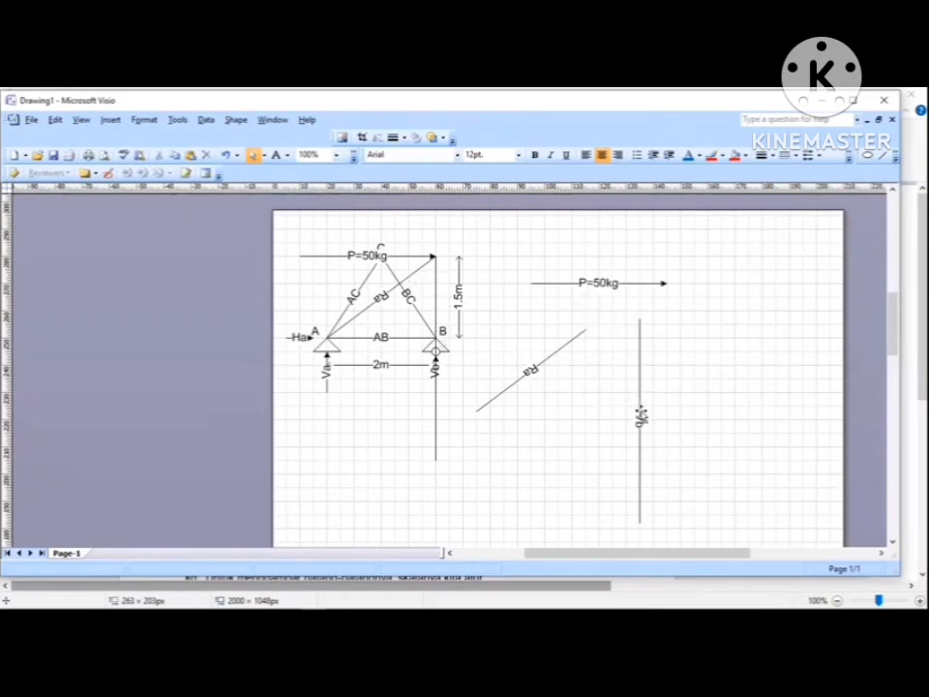
# Try joining the copied Vb line to the copied load arrow's head and the copied Ra line to its tail.
pyautogui.moveTo(639, 418); pyautogui.dragTo(675, 374)
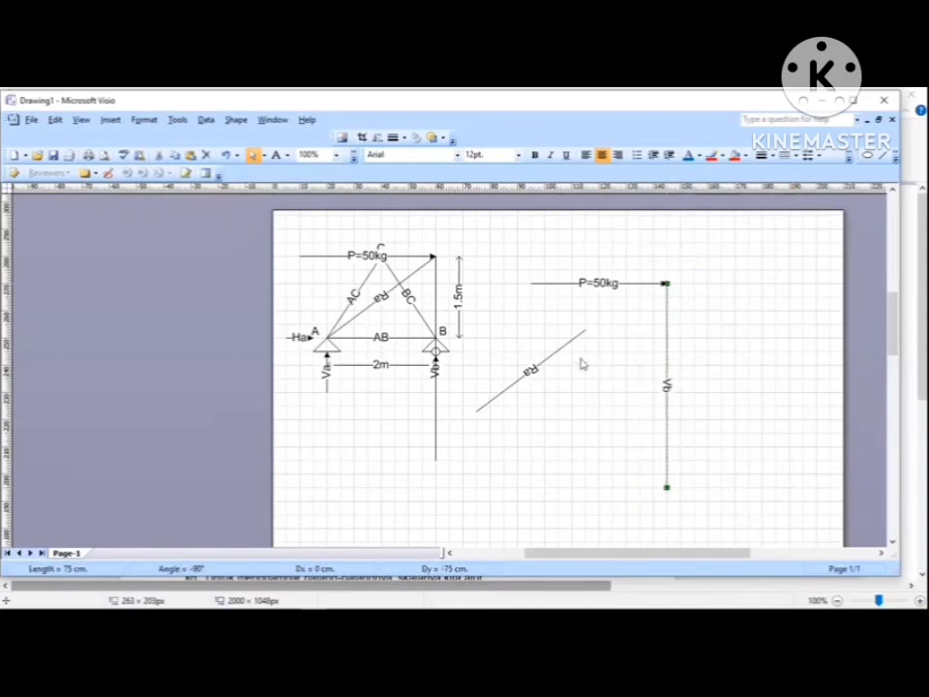
pyautogui.moveTo(528, 374); pyautogui.dragTo(472, 332)
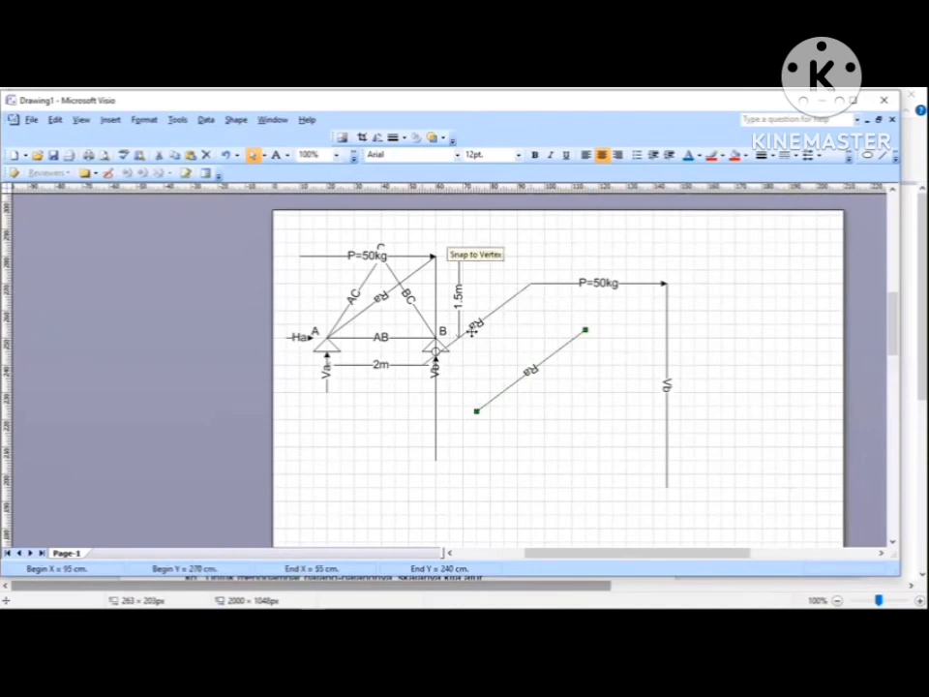
pyautogui.moveTo(473, 331); pyautogui.dragTo(583, 243)
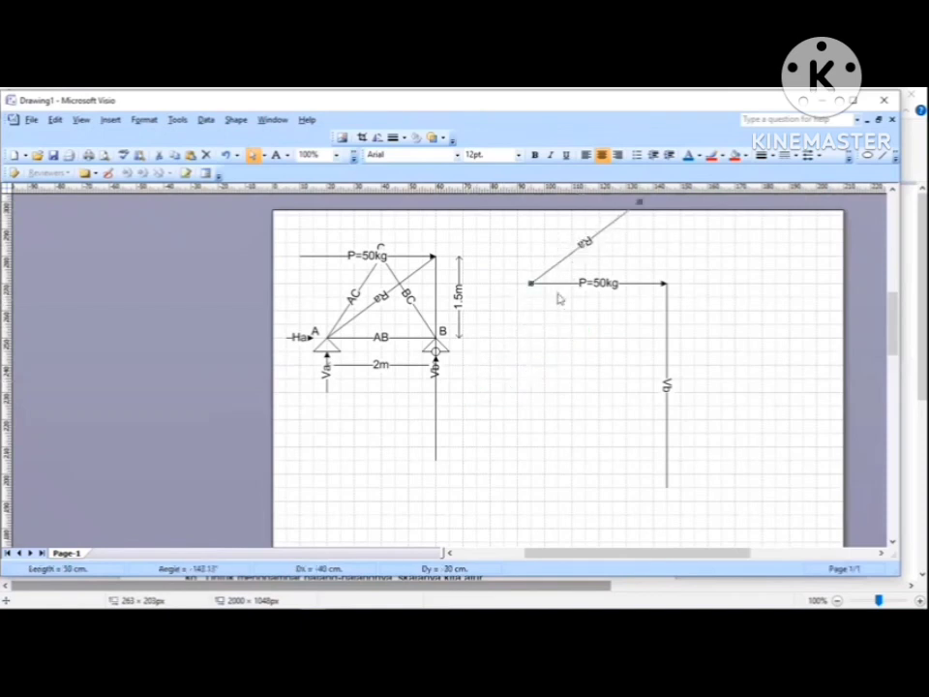
pyautogui.moveTo(667, 370); pyautogui.dragTo(668, 238)
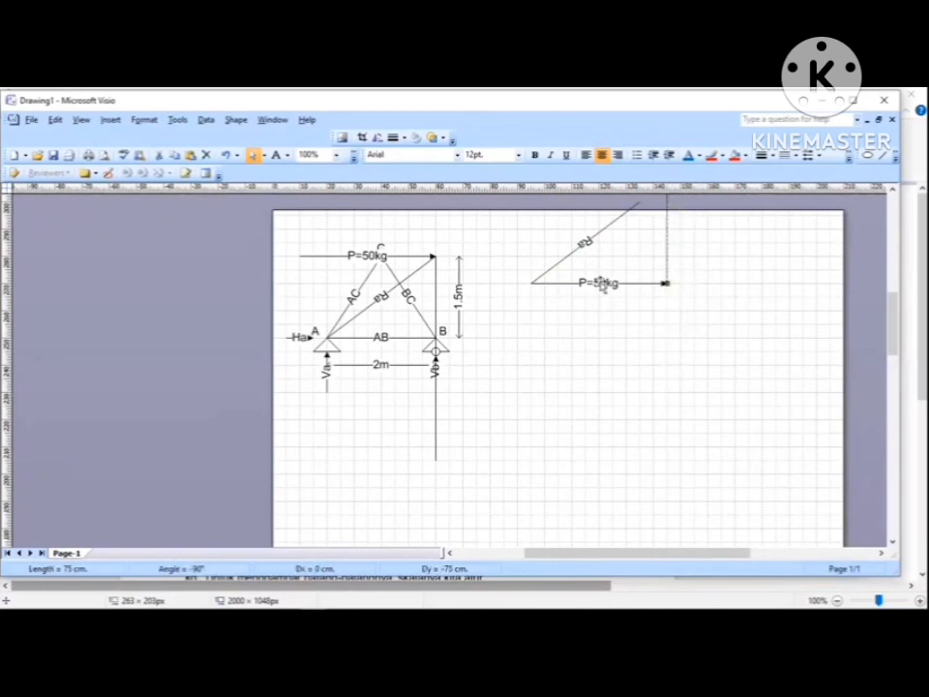
# Move the copied load arrow lower on the page and attach Vb upward from its head and Ra upward from its tail.
pyautogui.moveTo(590, 287); pyautogui.dragTo(639, 446)
pyautogui.moveTo(666, 249); pyautogui.dragTo(707, 414)
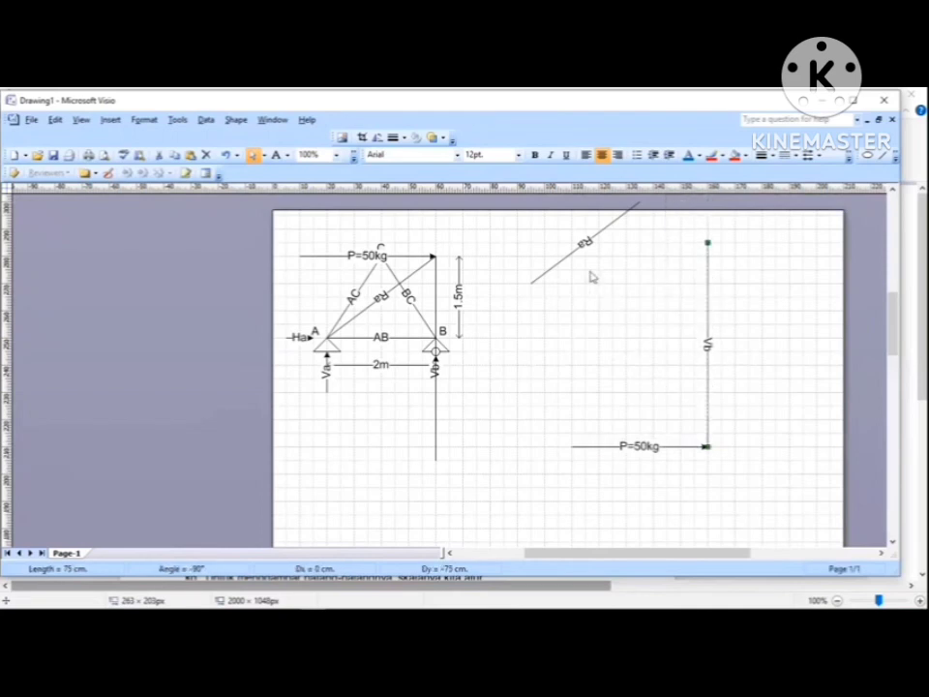
pyautogui.moveTo(578, 246); pyautogui.dragTo(612, 412)
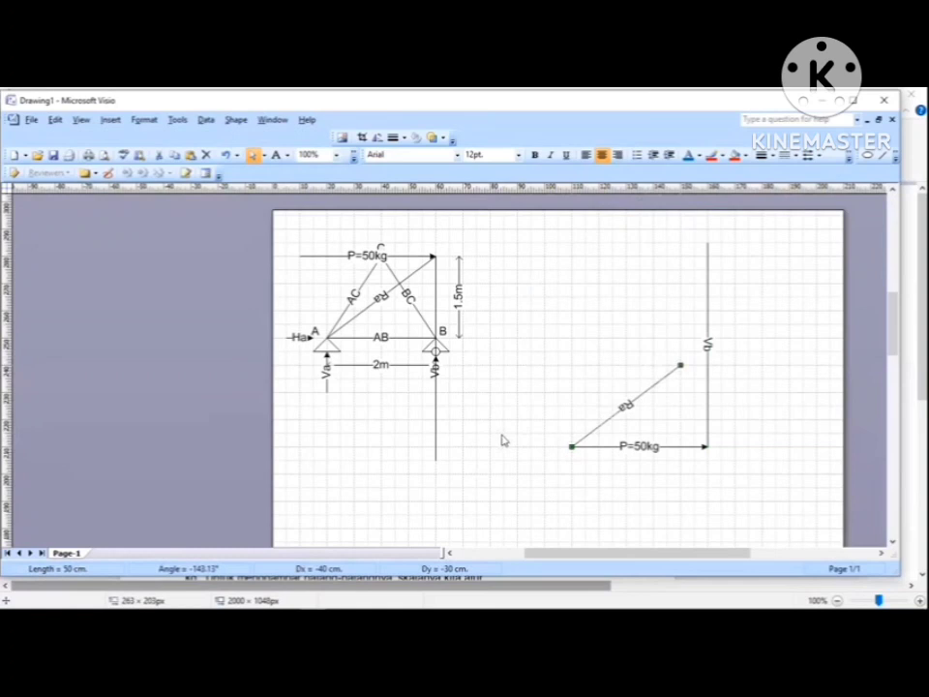
pyautogui.click(566, 392)
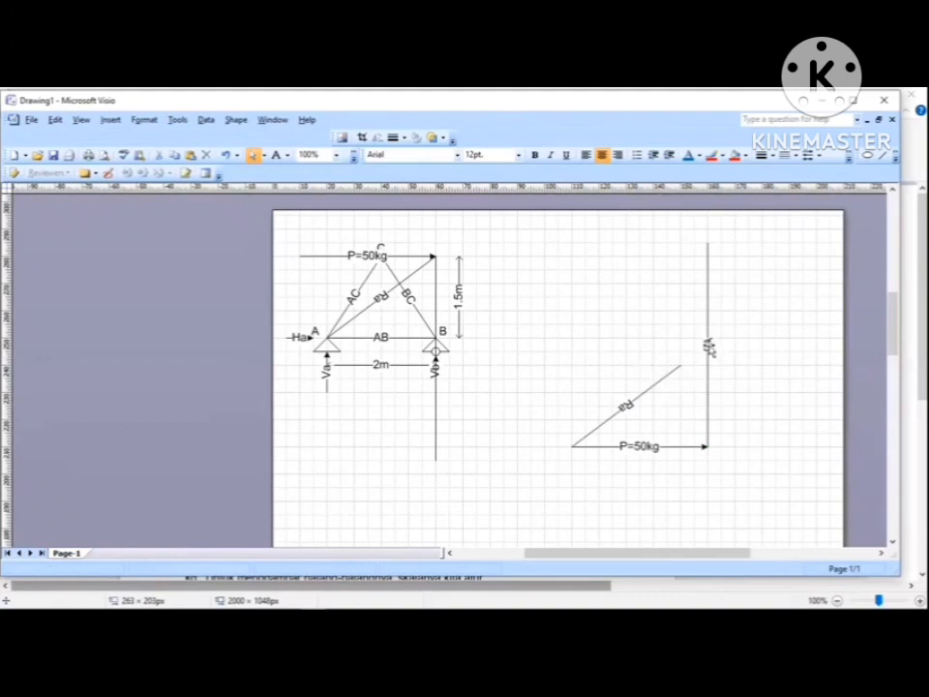
# Extend the copied Ra line along its own direction to the vertical Vb line, making it 62.5 cm long.
pyautogui.click(664, 380)
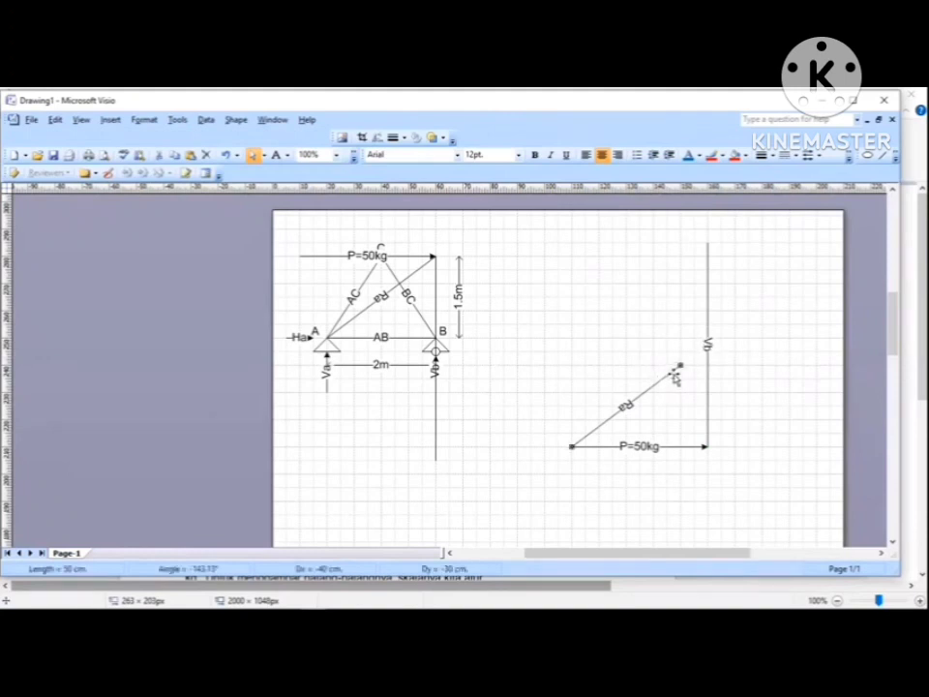
pyautogui.moveTo(683, 361); pyautogui.dragTo(707, 344)
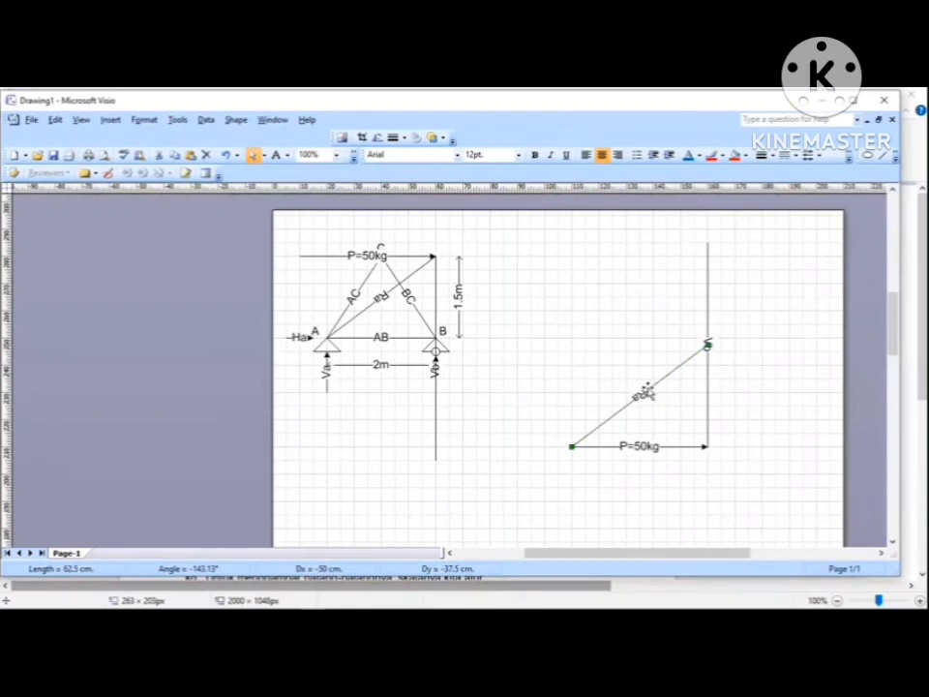
pyautogui.doubleClick(648, 389)
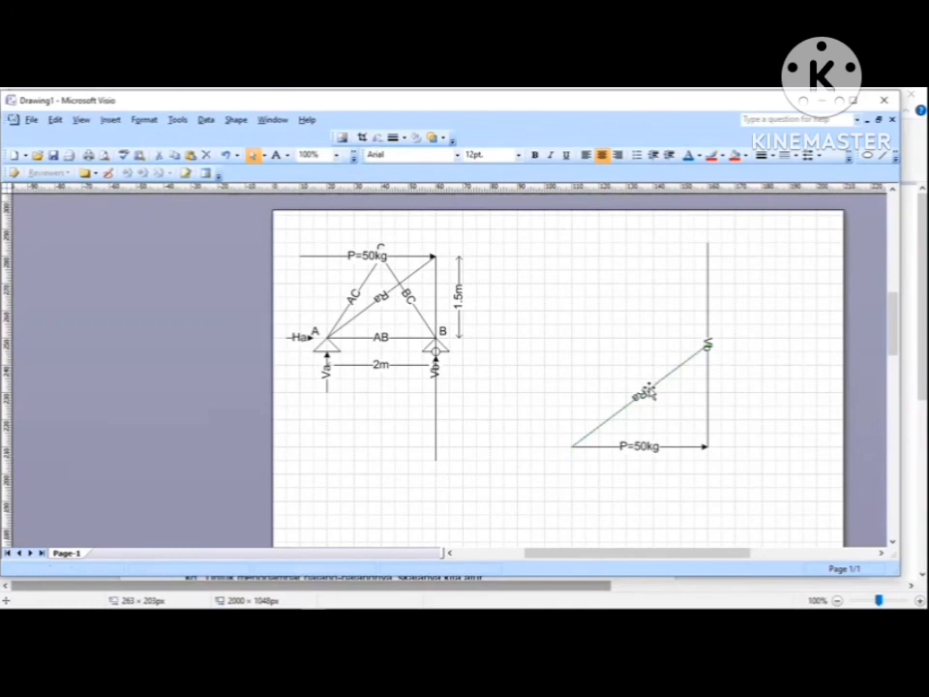
pyautogui.click(635, 346)
pyautogui.click(672, 374)
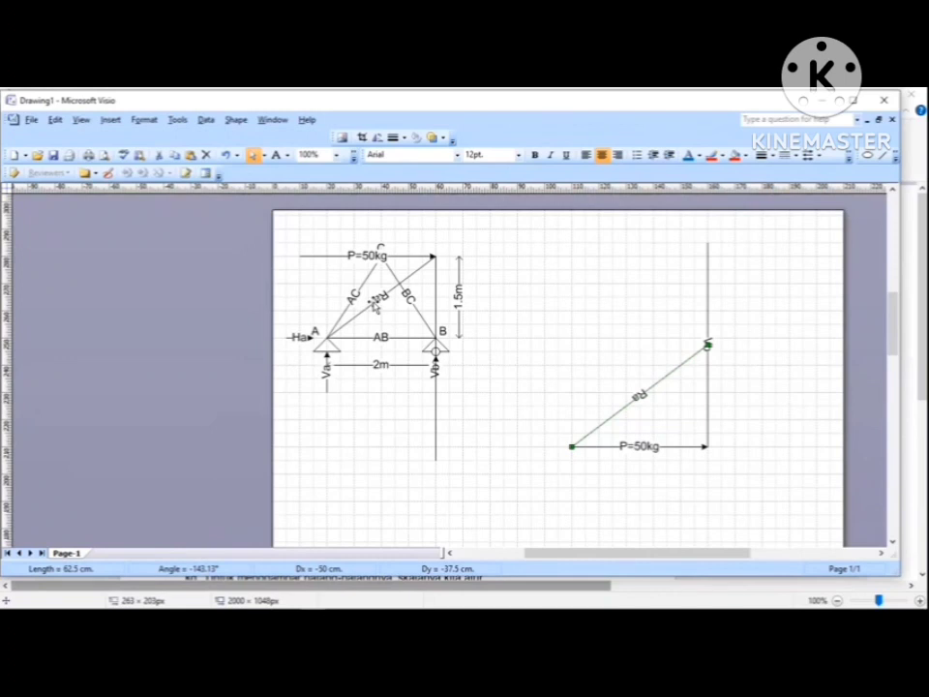
pyautogui.click(376, 306)
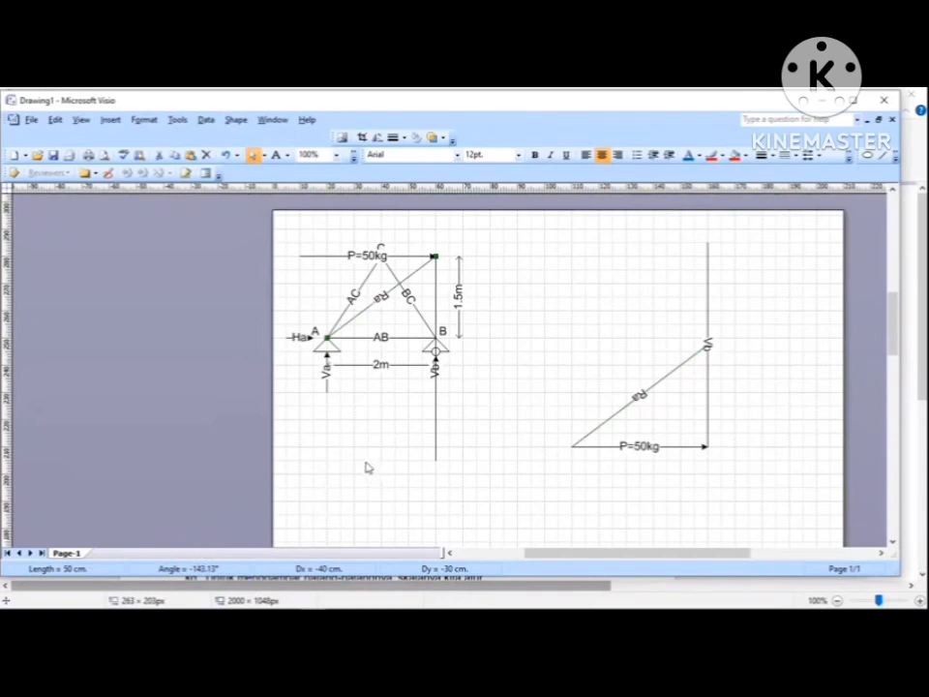
# Shorten the copied Vb line's upper end to its intersection with Ra, making it 37.5 cm long and closing the force triangle.
pyautogui.click(707, 366)
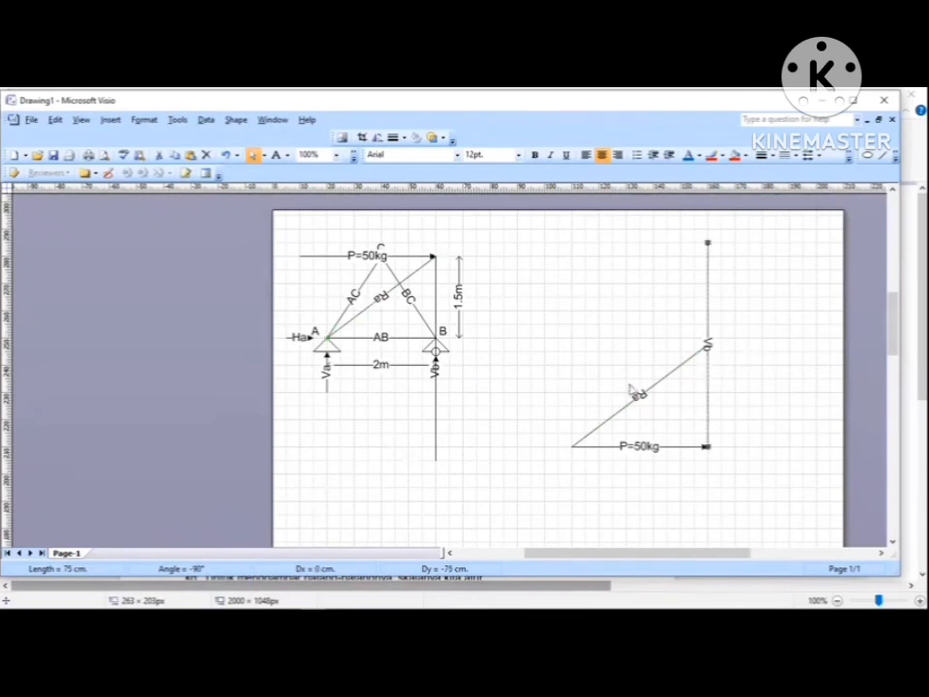
pyautogui.moveTo(708, 239); pyautogui.dragTo(708, 345)
pyautogui.click(766, 409)
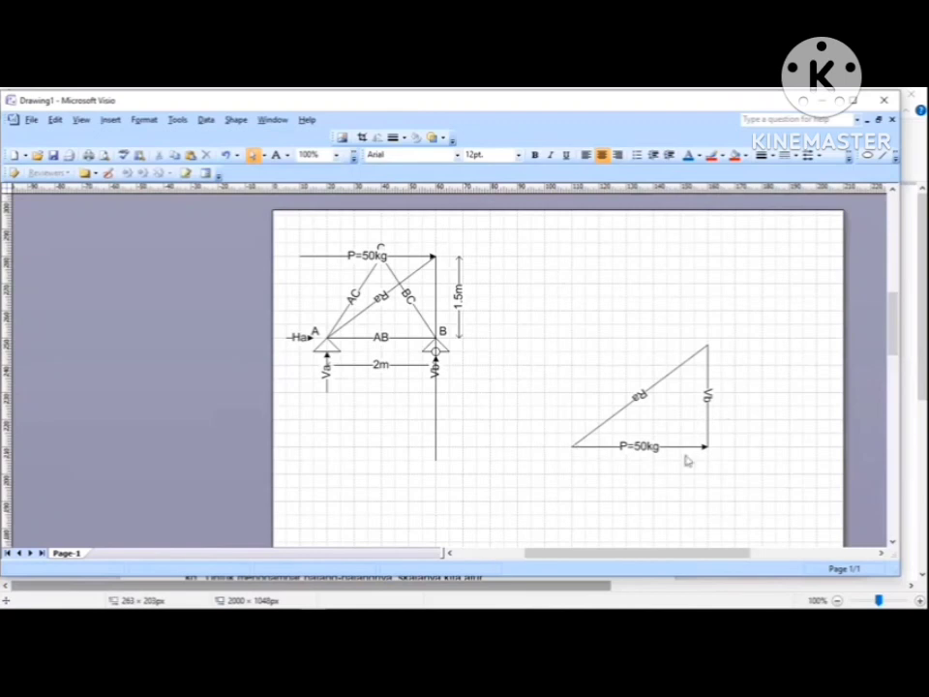
# Add a filled arrowhead to the upper end only of the force triangle's Vb line, so that it points upward.
pyautogui.click(709, 418)
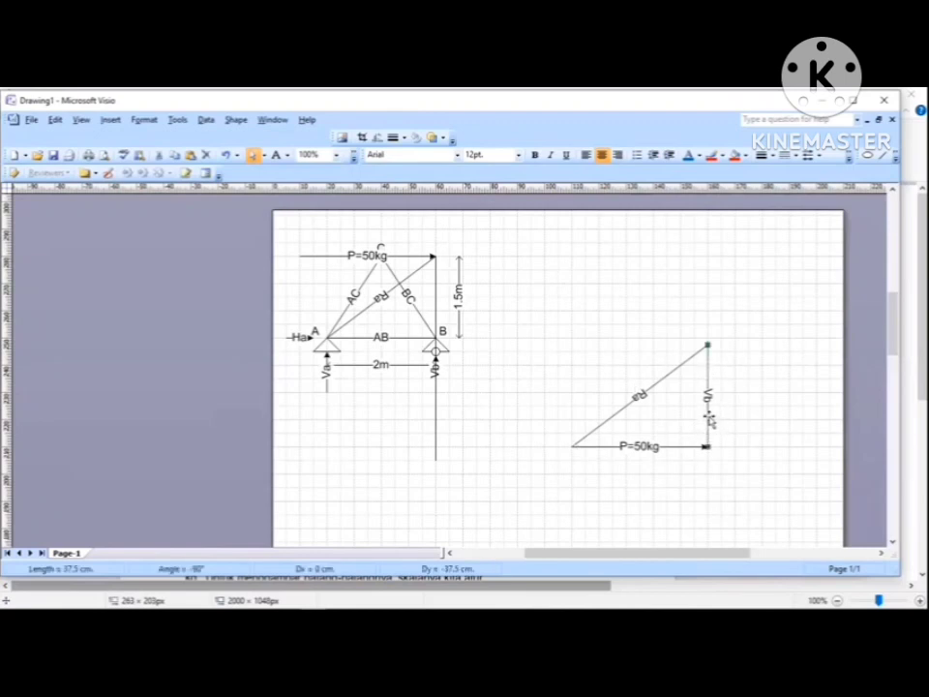
pyautogui.click(820, 157)
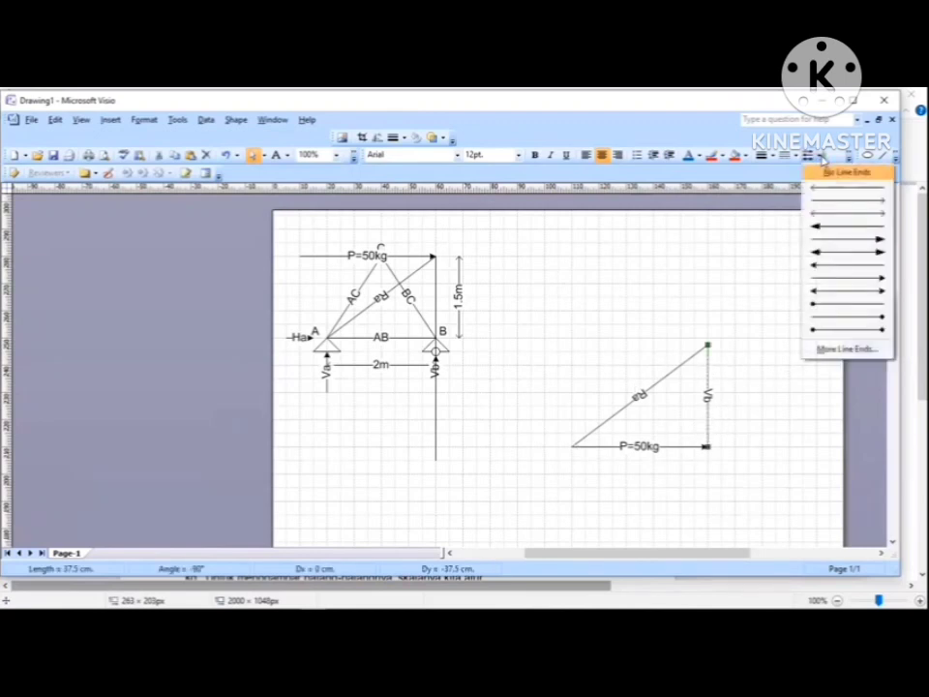
pyautogui.click(878, 281)
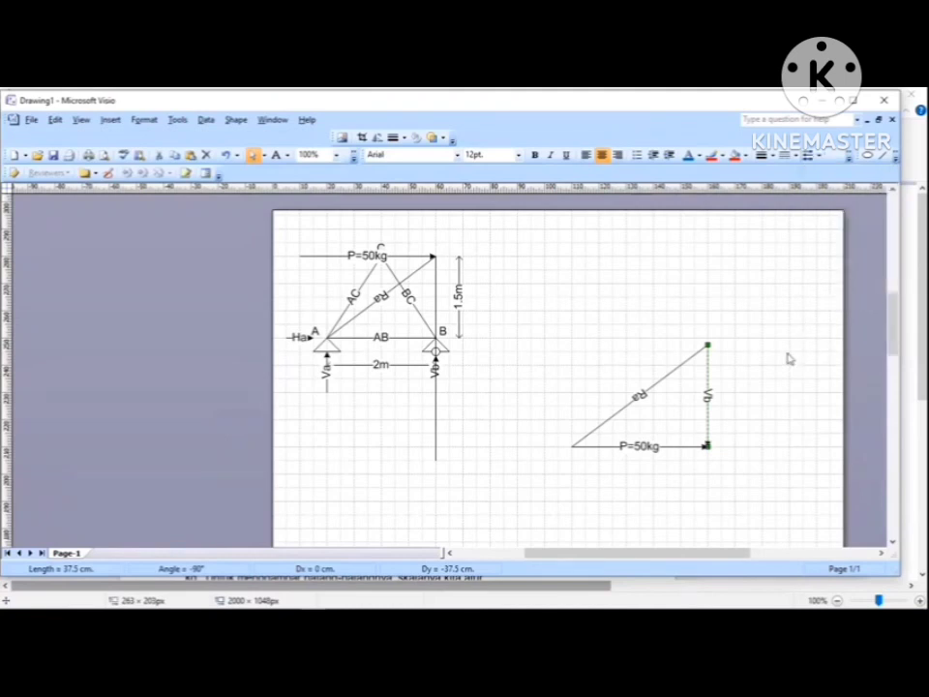
pyautogui.click(819, 158)
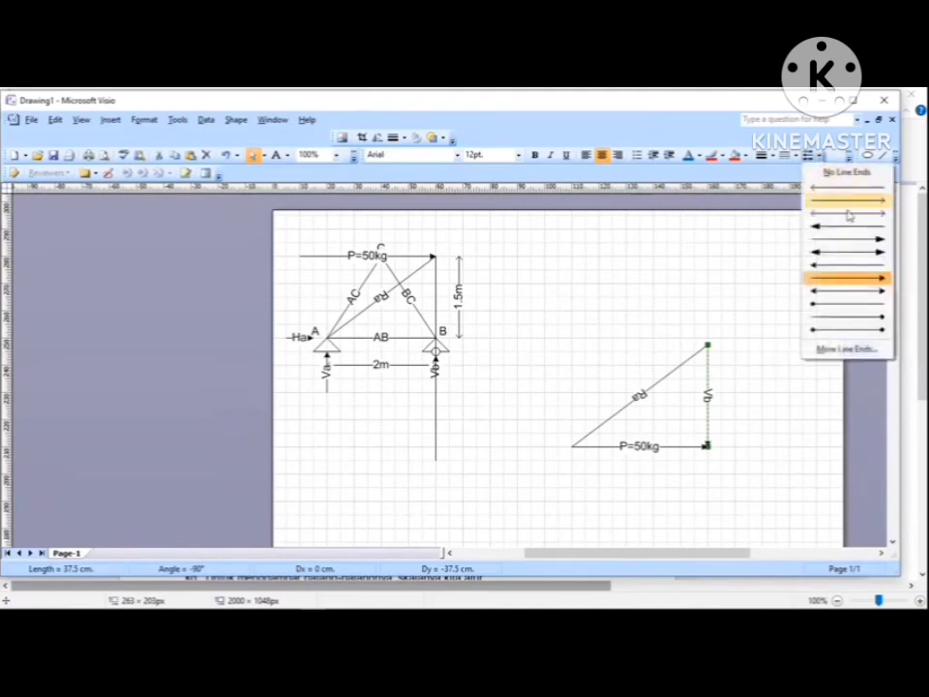
pyautogui.click(842, 279)
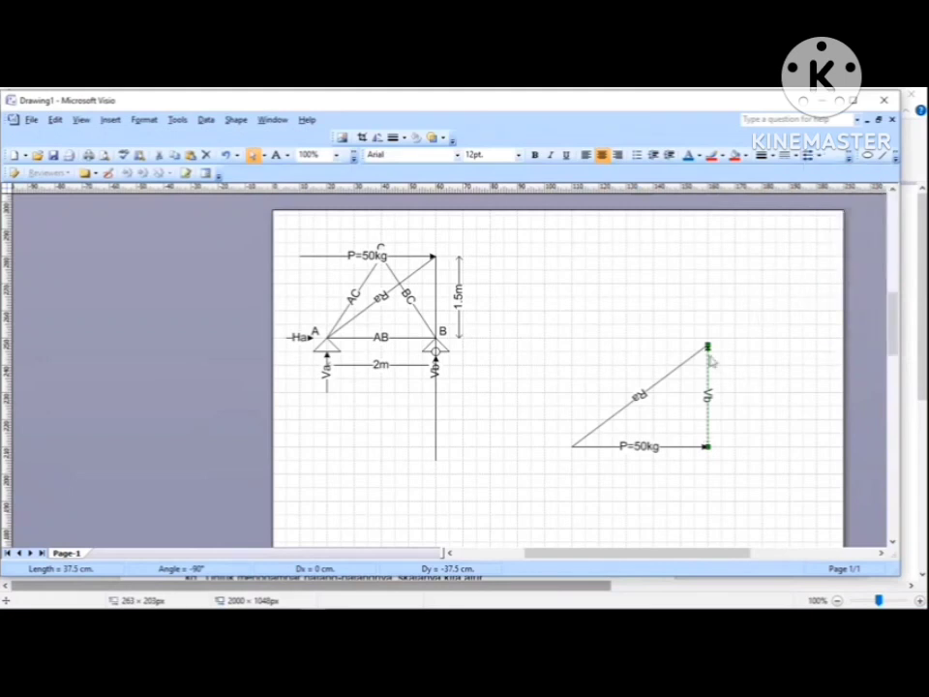
# Add a filled arrowhead to only the lower end of the force triangle's Ra line, where it meets the tail of P.
pyautogui.click(668, 384)
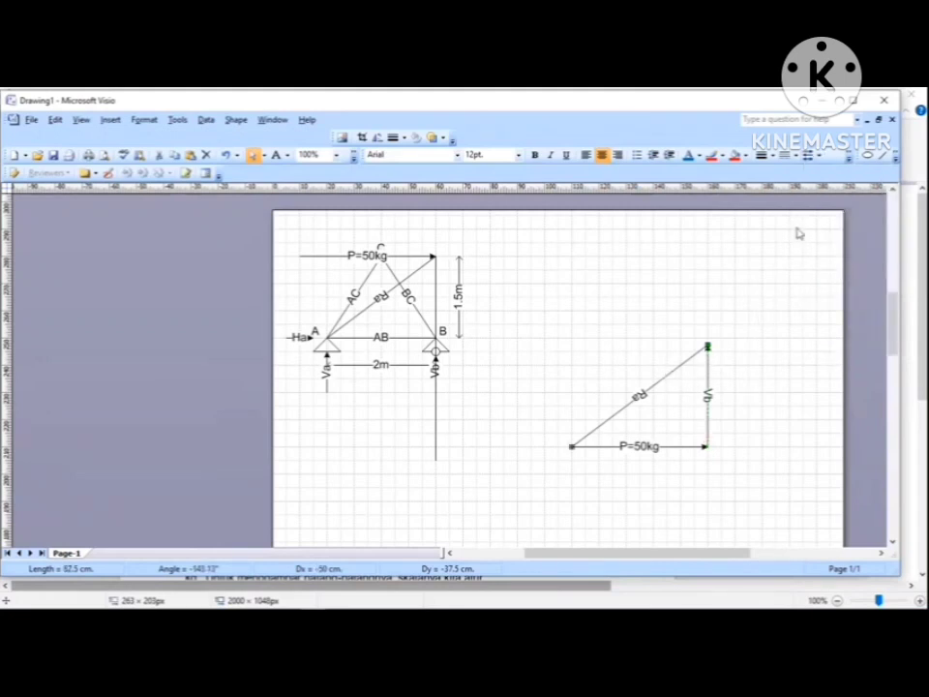
pyautogui.click(819, 156)
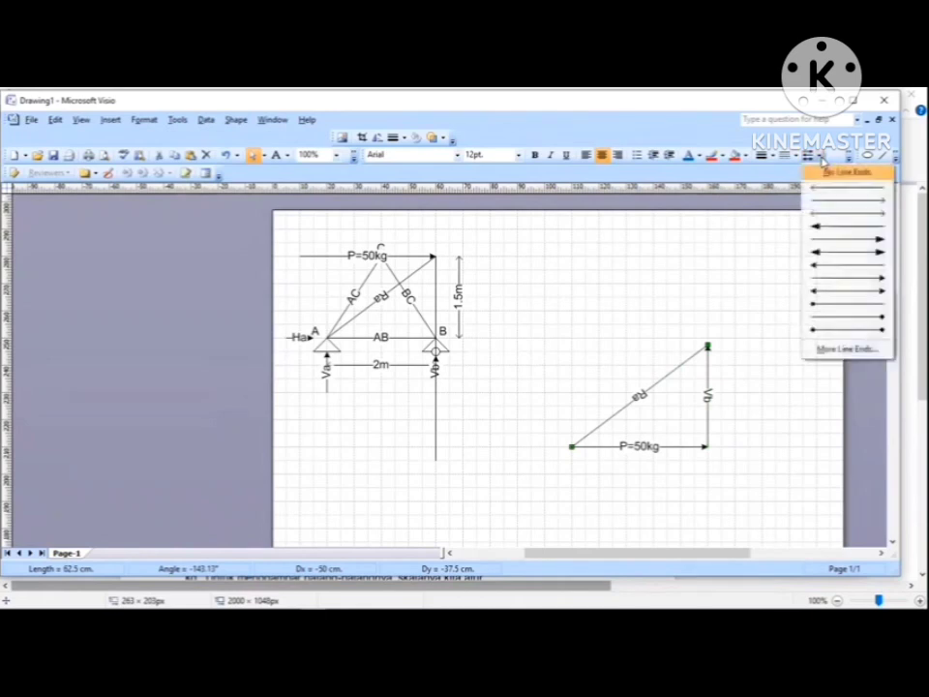
pyautogui.click(837, 264)
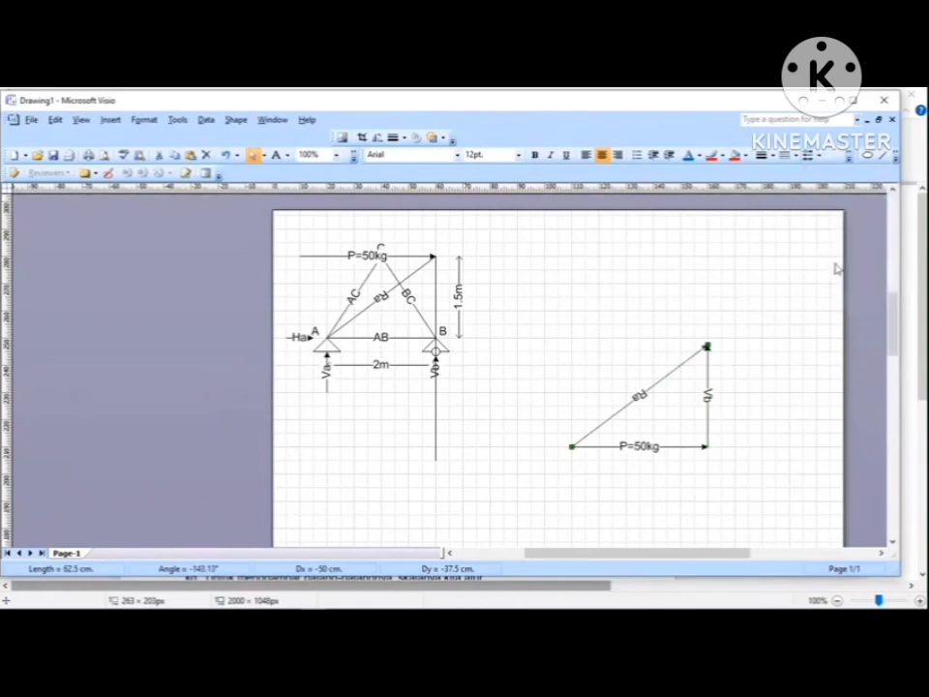
pyautogui.click(820, 158)
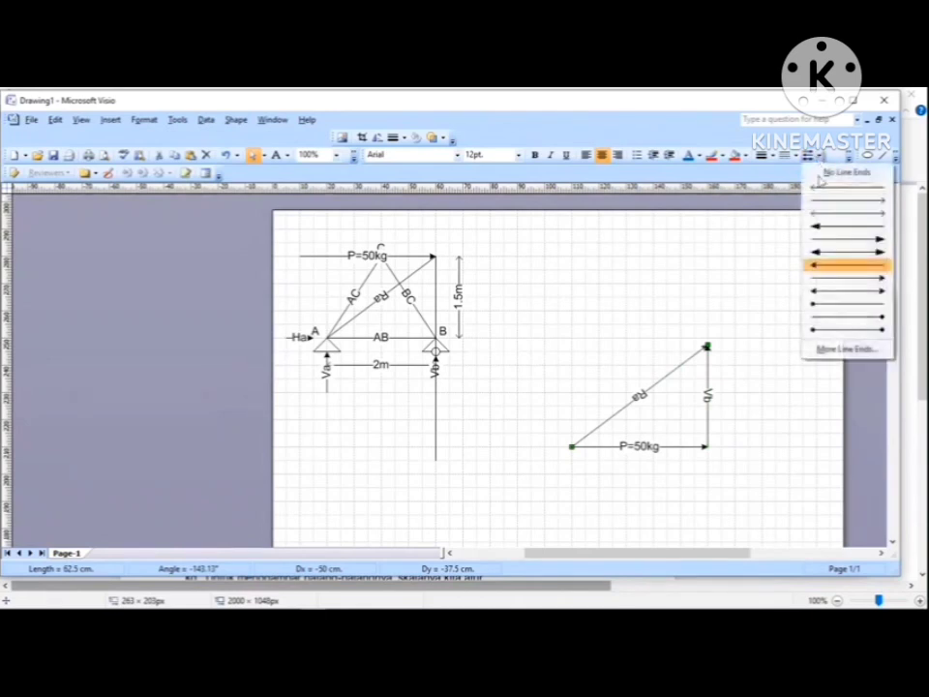
pyautogui.click(842, 279)
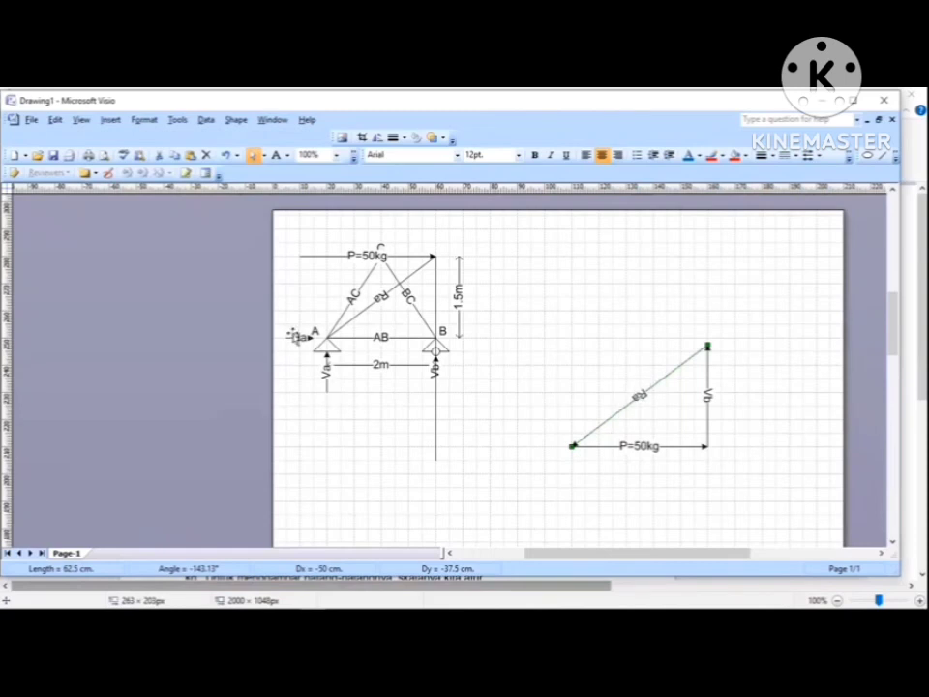
pyautogui.click(568, 346)
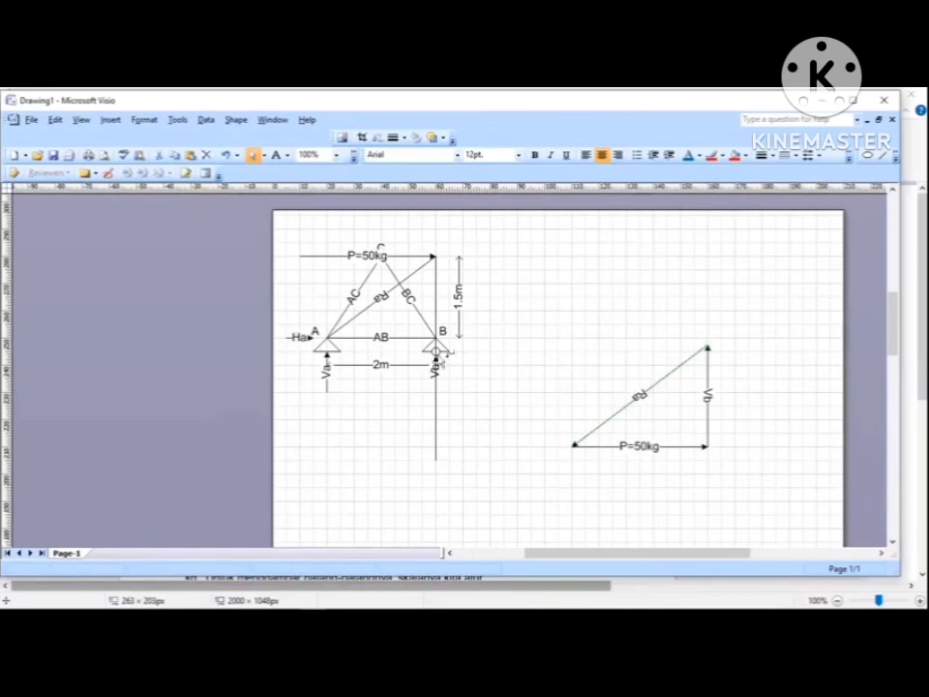
# Draw a 50 cm horizontal line leftward from the head of Vb, with a filled arrowhead at its left end, and label it Ha.
pyautogui.click(886, 156)
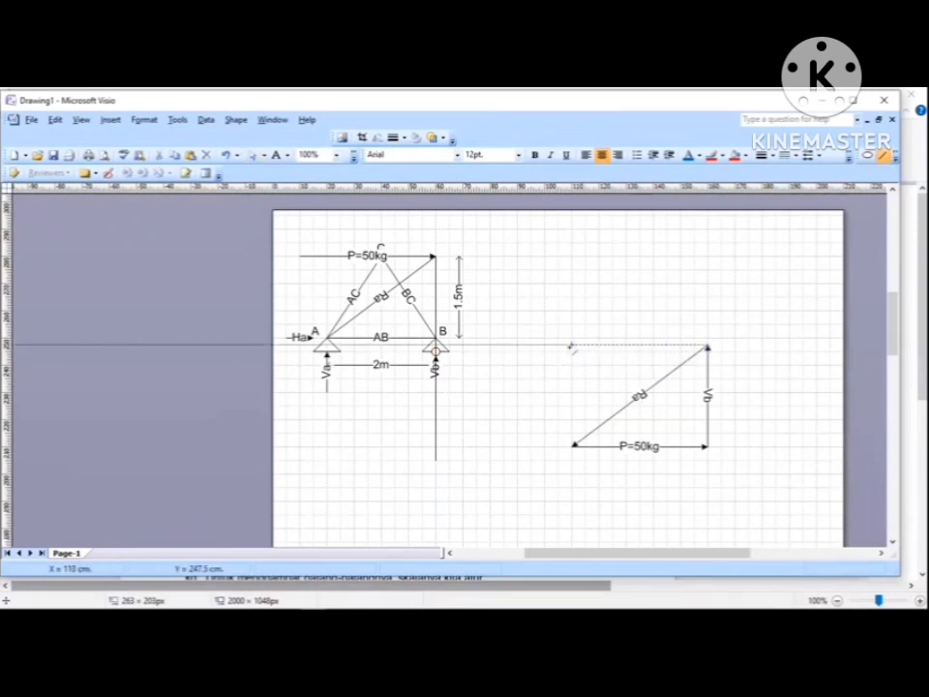
pyautogui.moveTo(708, 346); pyautogui.dragTo(571, 346)
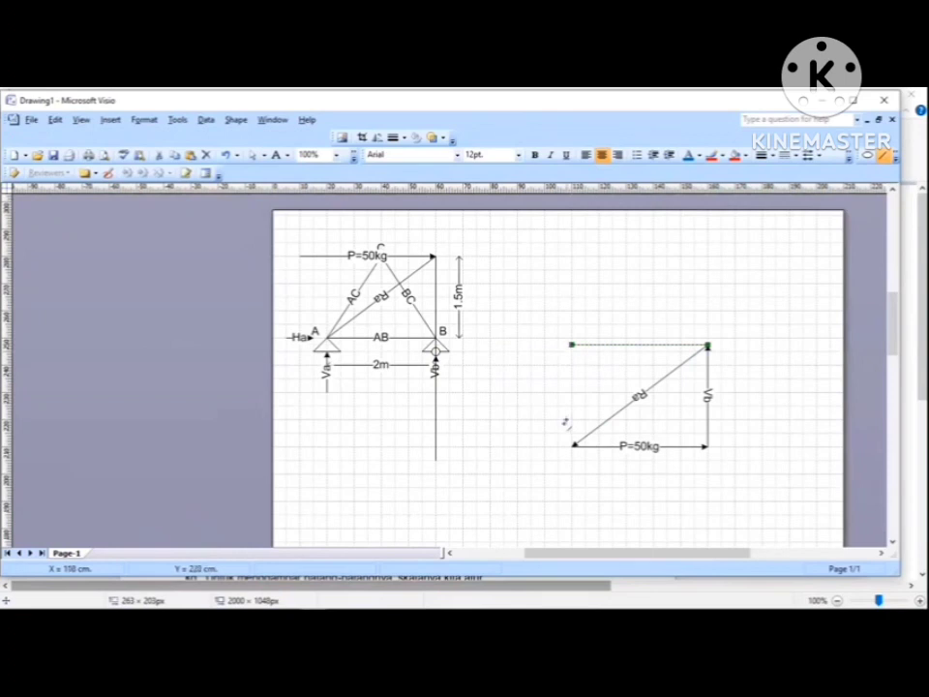
pyautogui.click(819, 157)
pyautogui.click(847, 275)
pyautogui.write('Ha')
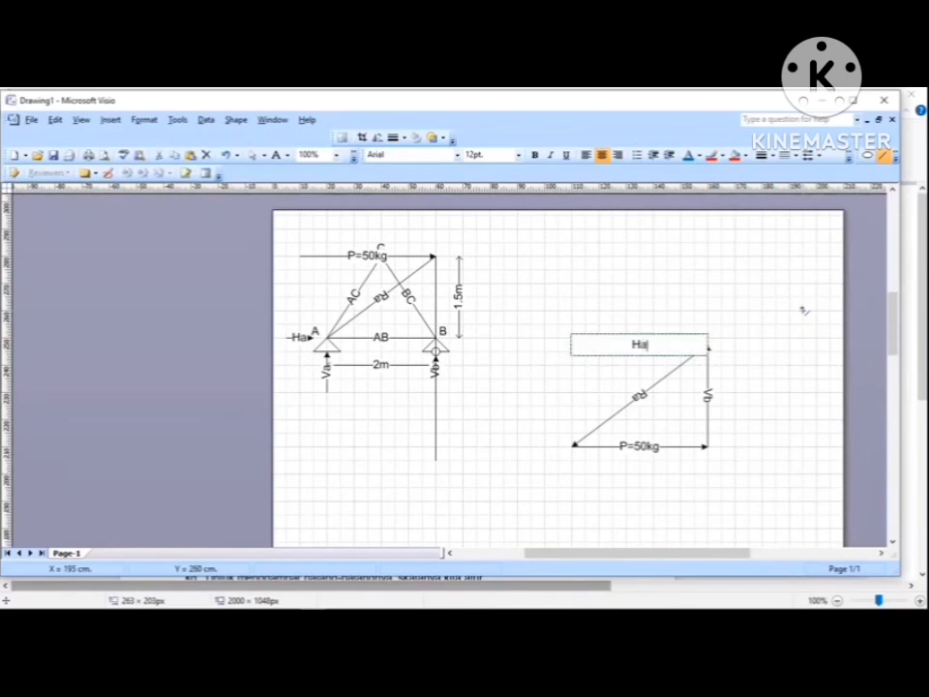
pyautogui.click(545, 388)
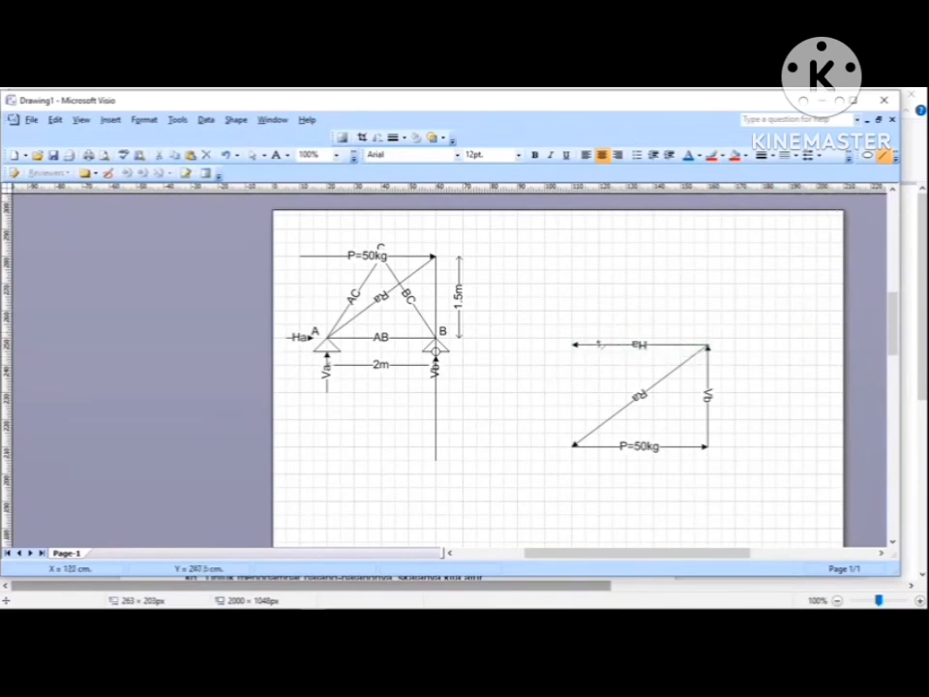
# Draw a 37.5 cm vertical line from the head of Ha down to the head of Ra, with an arrowhead at its lower end, labelled Va.
pyautogui.moveTo(573, 345); pyautogui.dragTo(573, 445)
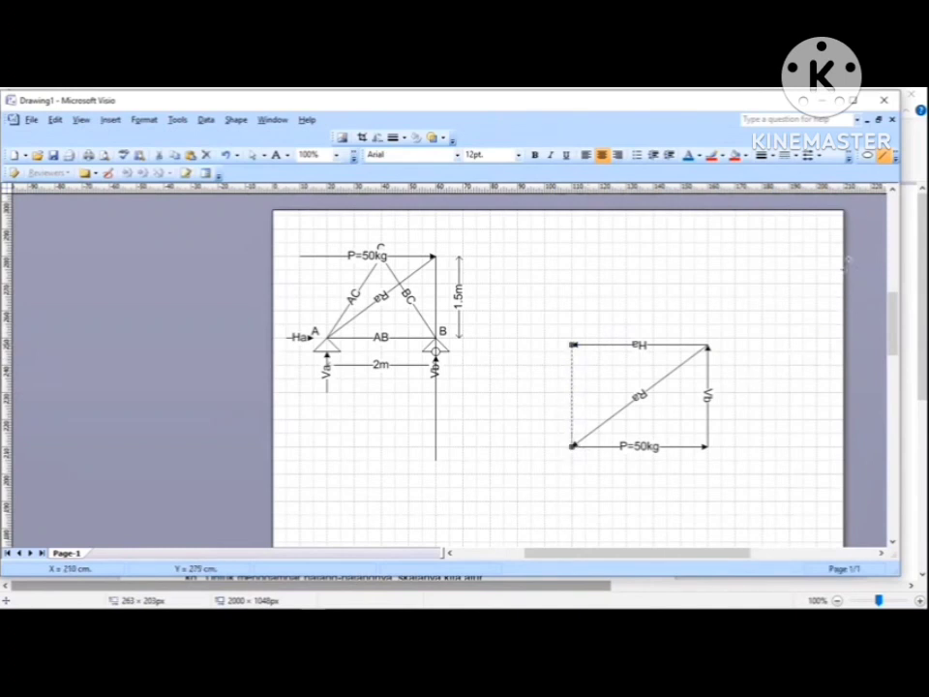
pyautogui.click(821, 160)
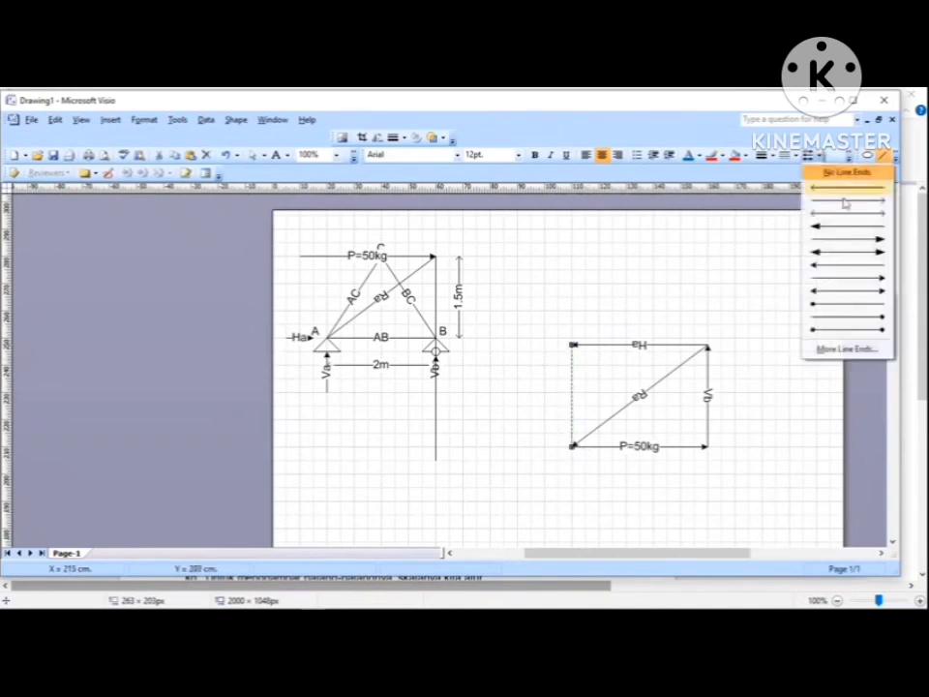
pyautogui.click(877, 275)
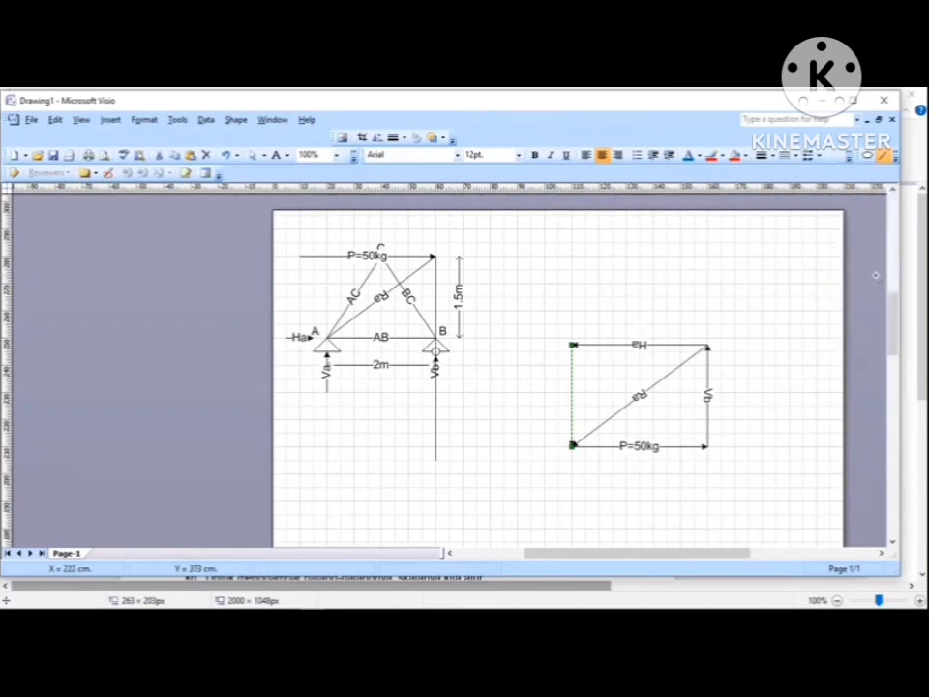
pyautogui.write('Va')
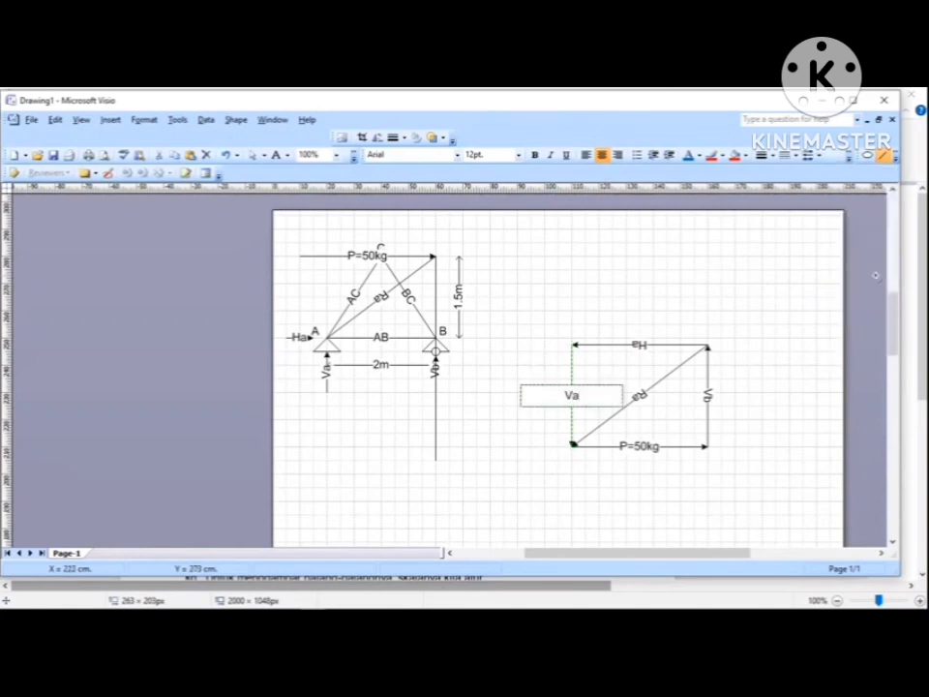
pyautogui.click(695, 298)
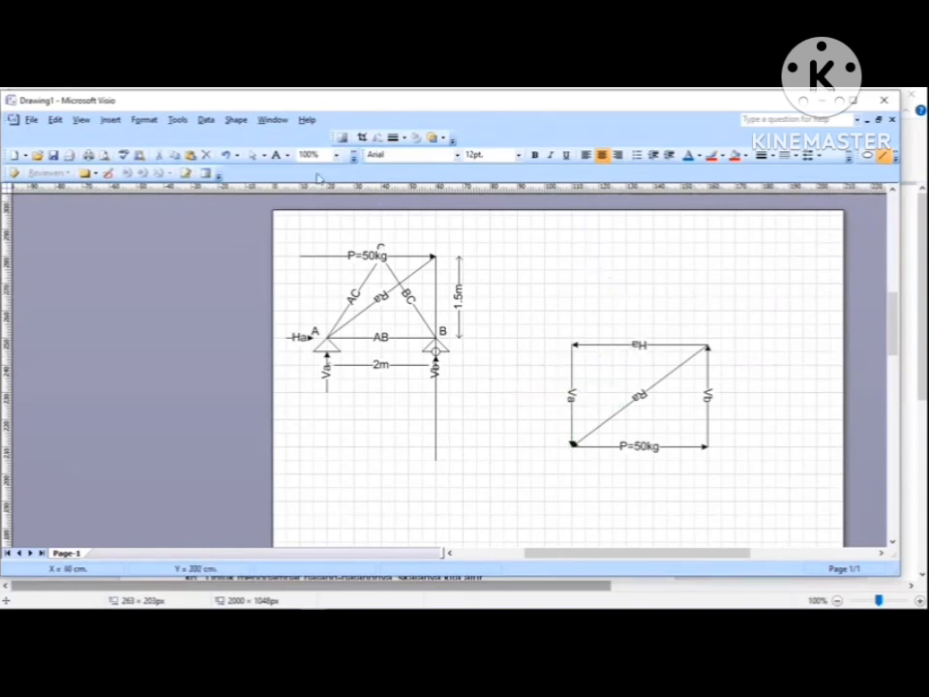
# Extend the label of the force diagram's Ha line to Ha=50kg.
pyautogui.click(253, 154)
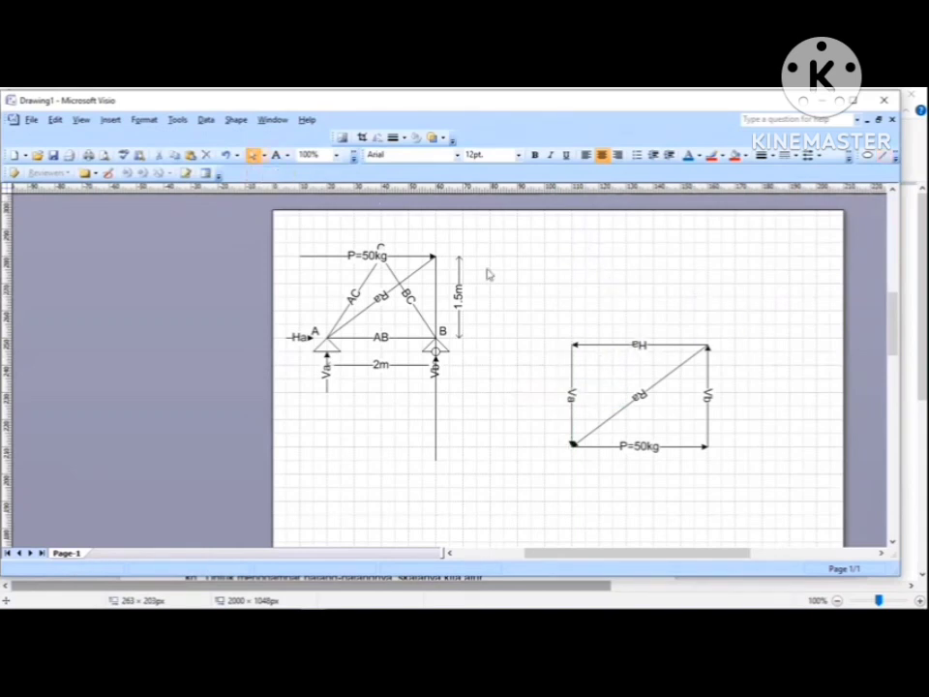
pyautogui.click(611, 345)
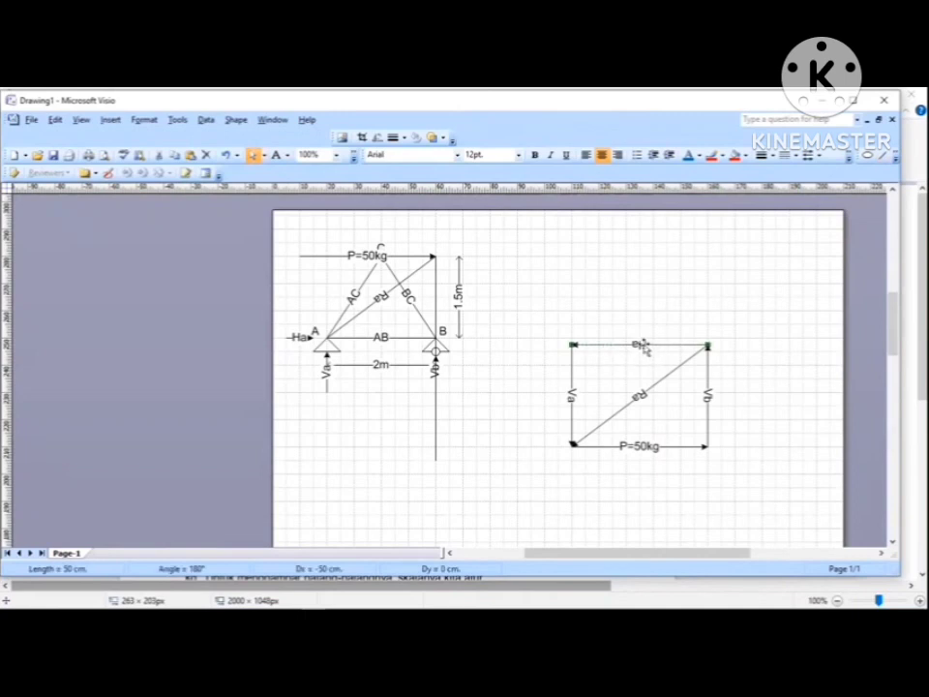
pyautogui.doubleClick(641, 345)
pyautogui.doubleClick(642, 346)
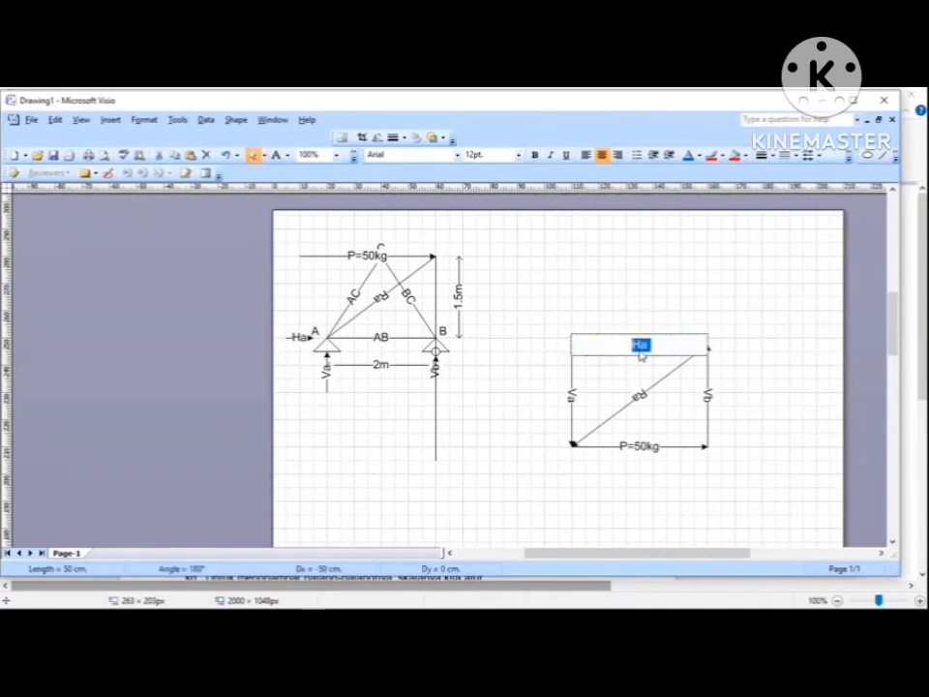
pyautogui.press('Right')
pyautogui.write('=50kg')
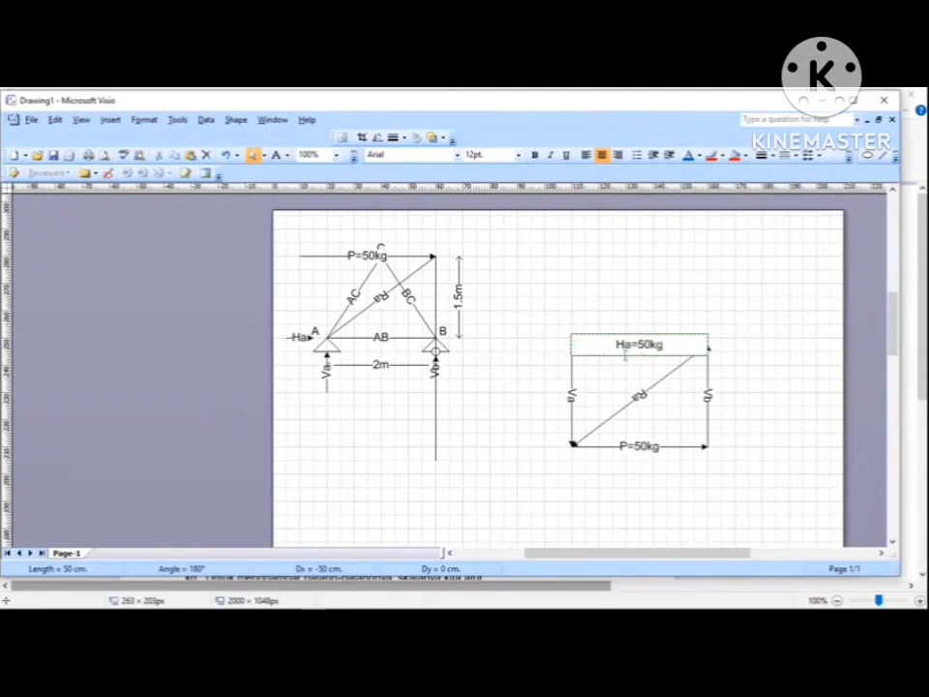
pyautogui.click(548, 380)
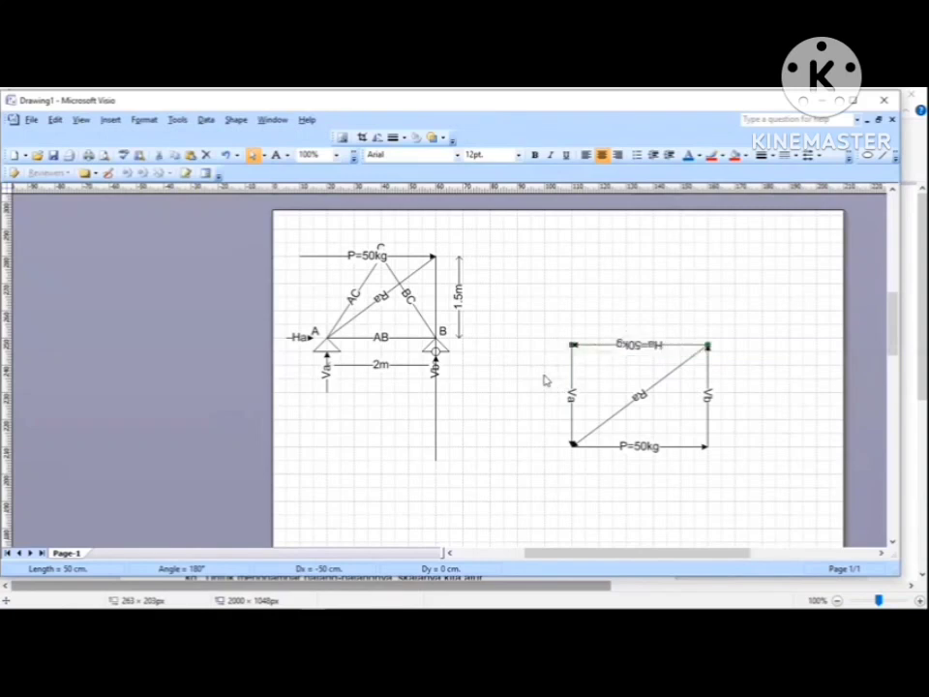
# Extend the label of the force diagram's Va line to Va=37.5kg.
pyautogui.click(575, 391)
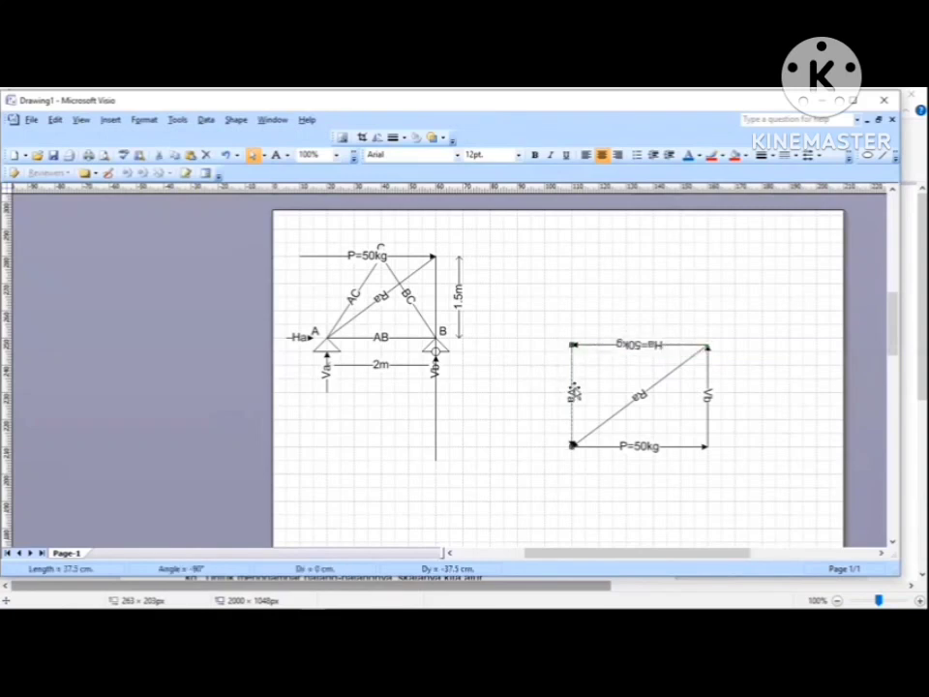
pyautogui.doubleClick(576, 392)
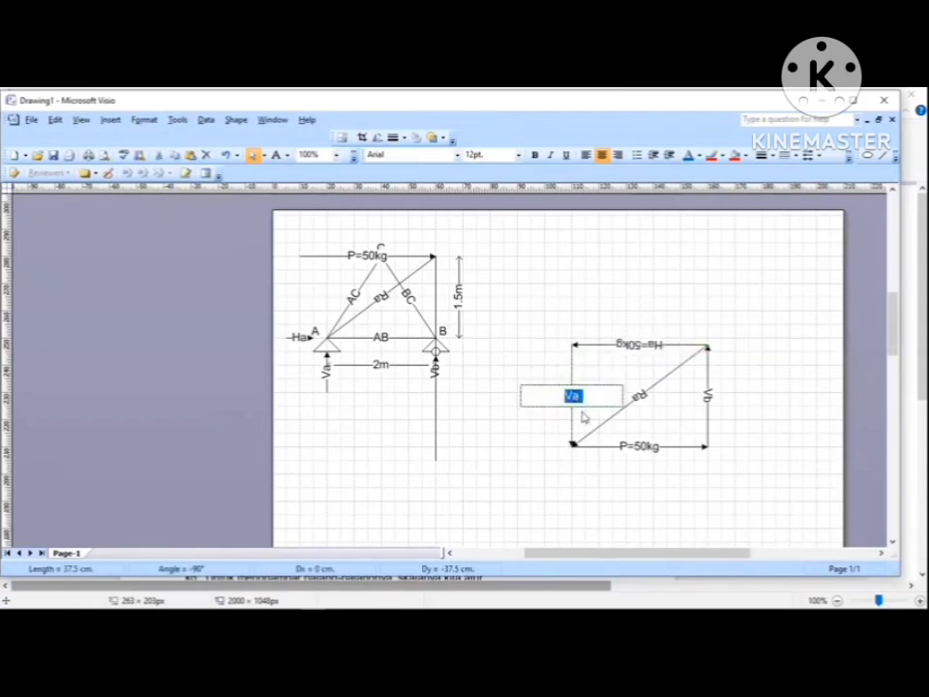
pyautogui.press('Right')
pyautogui.write('=37')
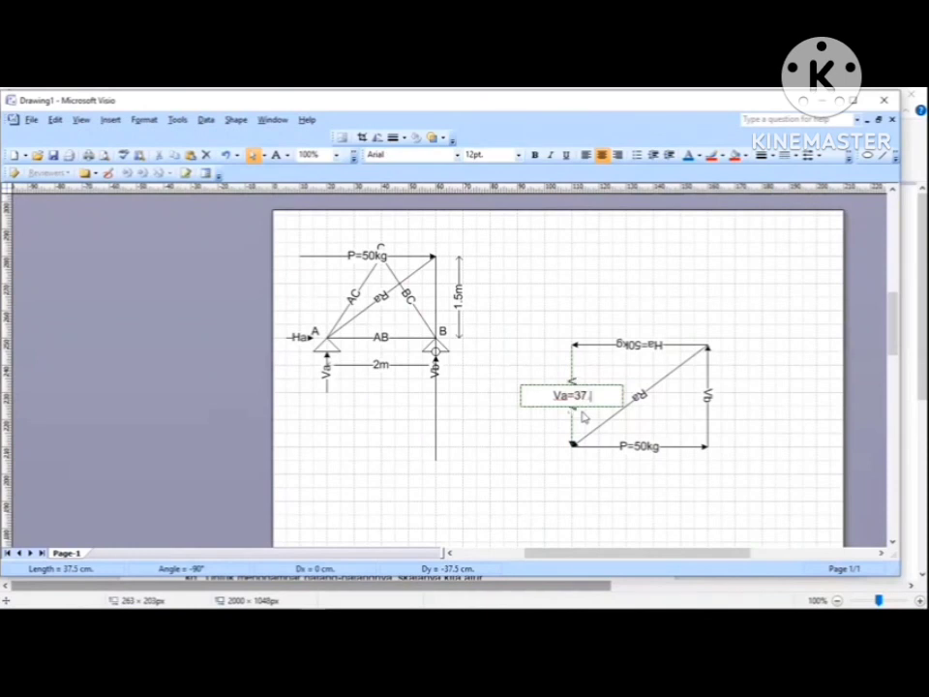
pyautogui.write('.5kg')
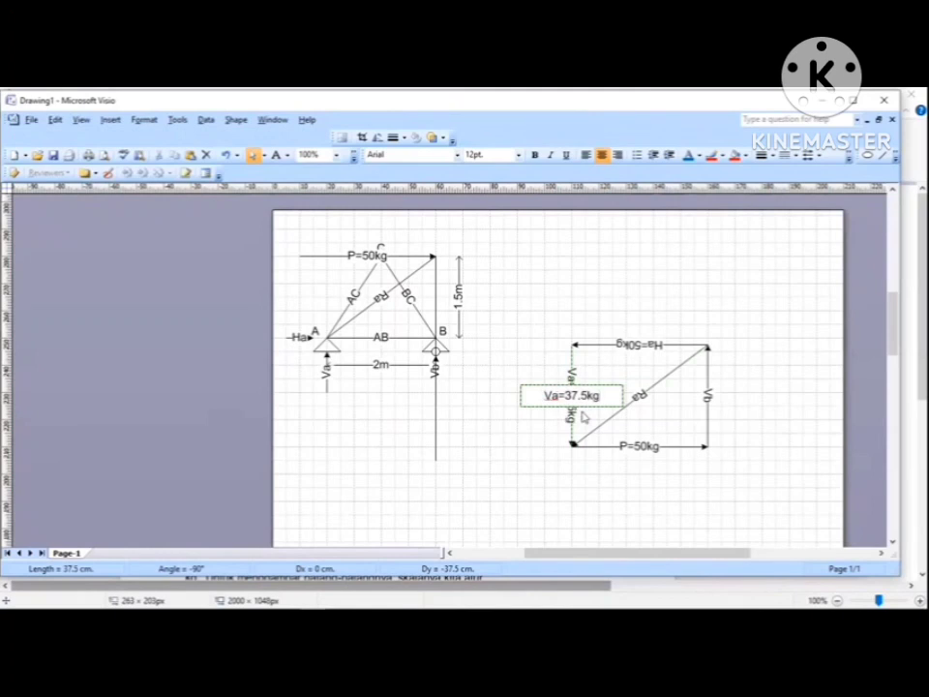
pyautogui.click(694, 415)
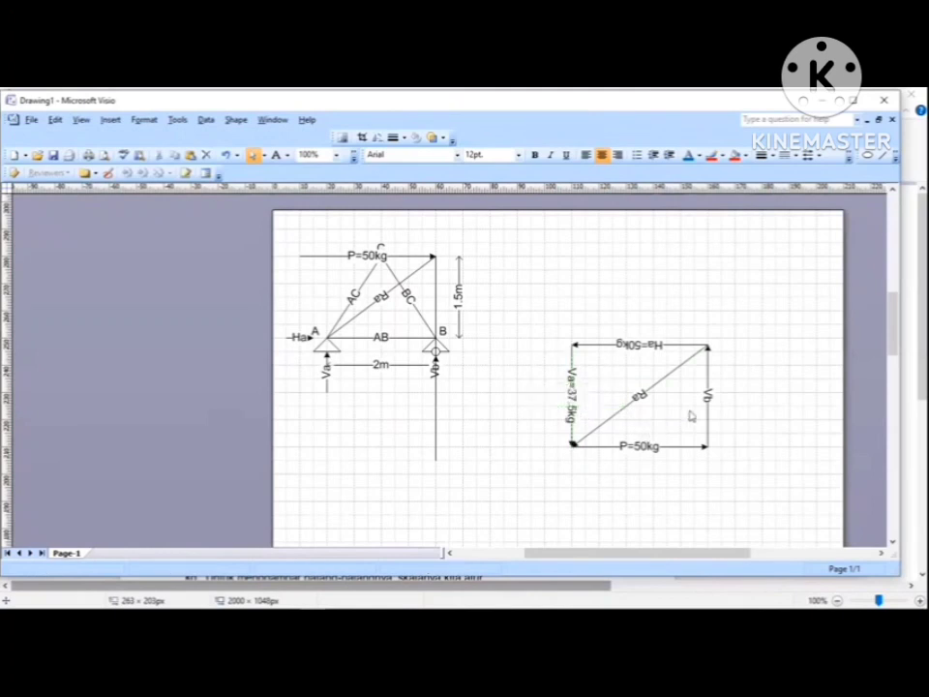
# Extend the label of the force diagram's Vb line to Vb=37.5kg.
pyautogui.click(708, 403)
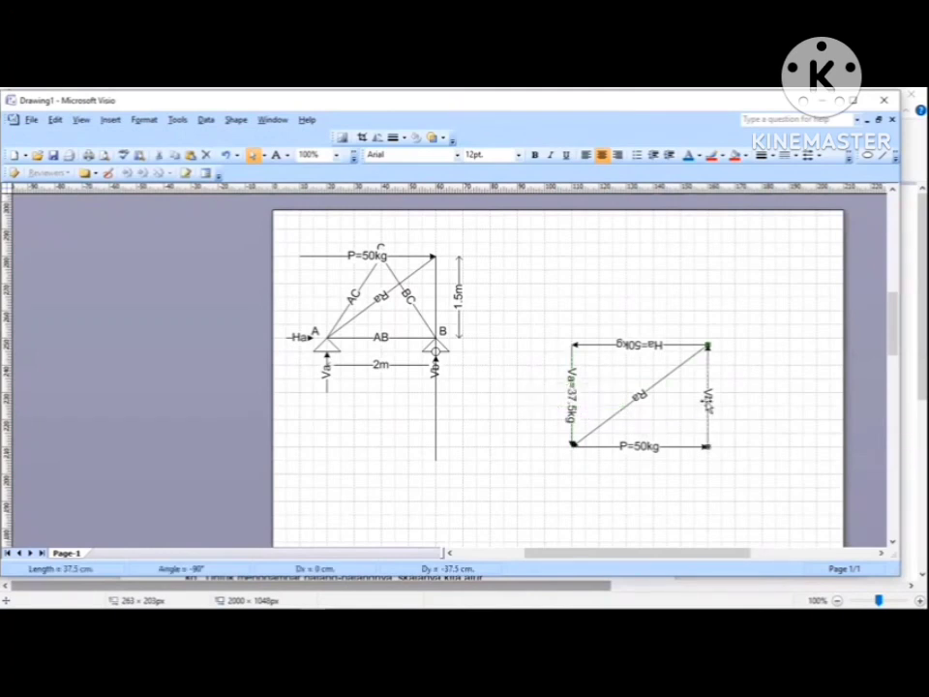
pyautogui.doubleClick(708, 403)
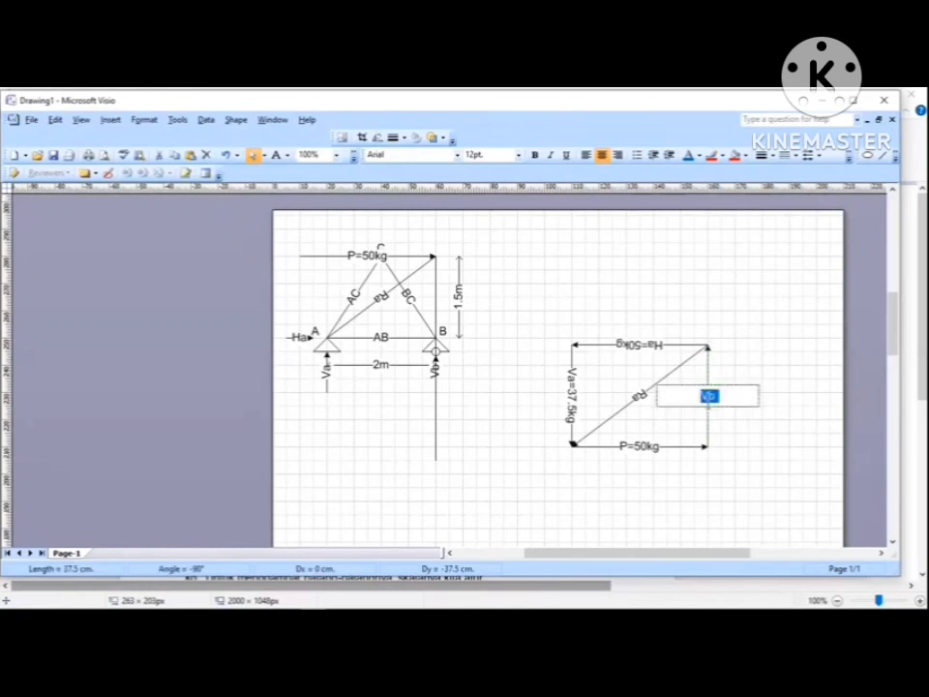
pyautogui.press('End')
pyautogui.write('=37')
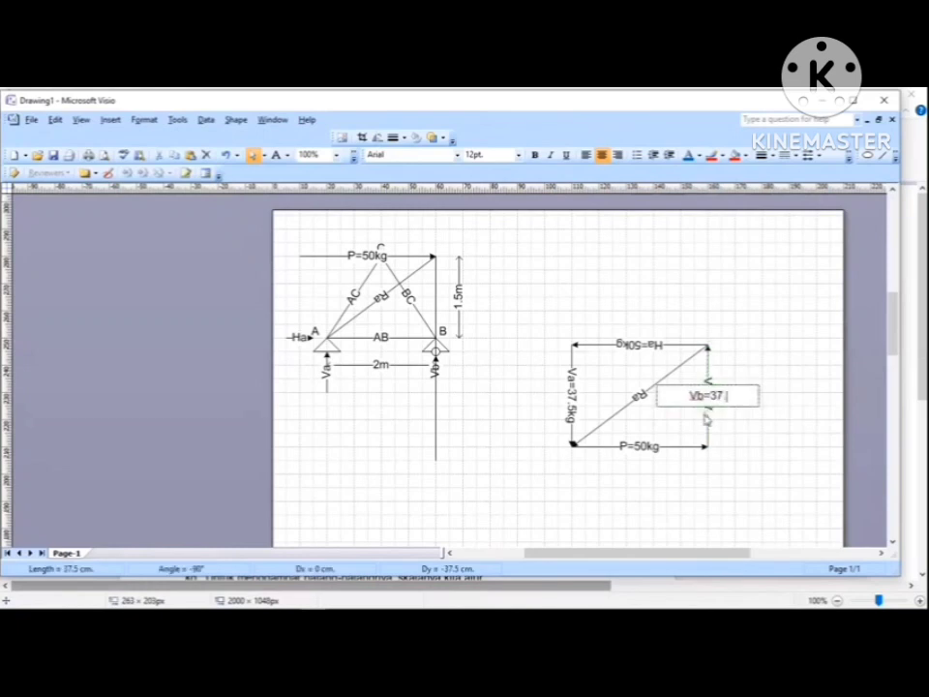
pyautogui.write('.5kg')
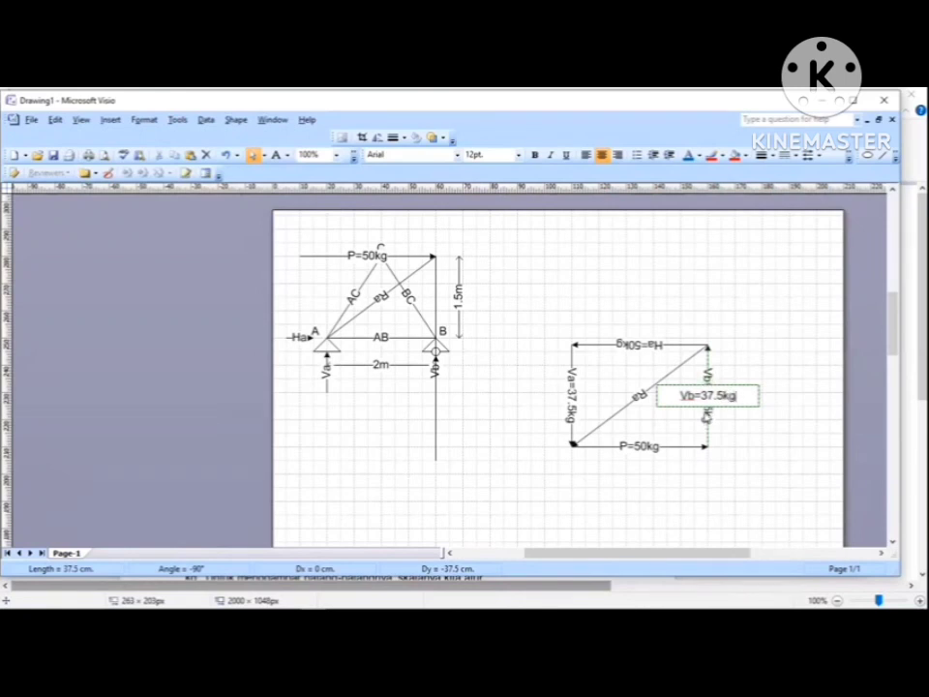
pyautogui.click(567, 278)
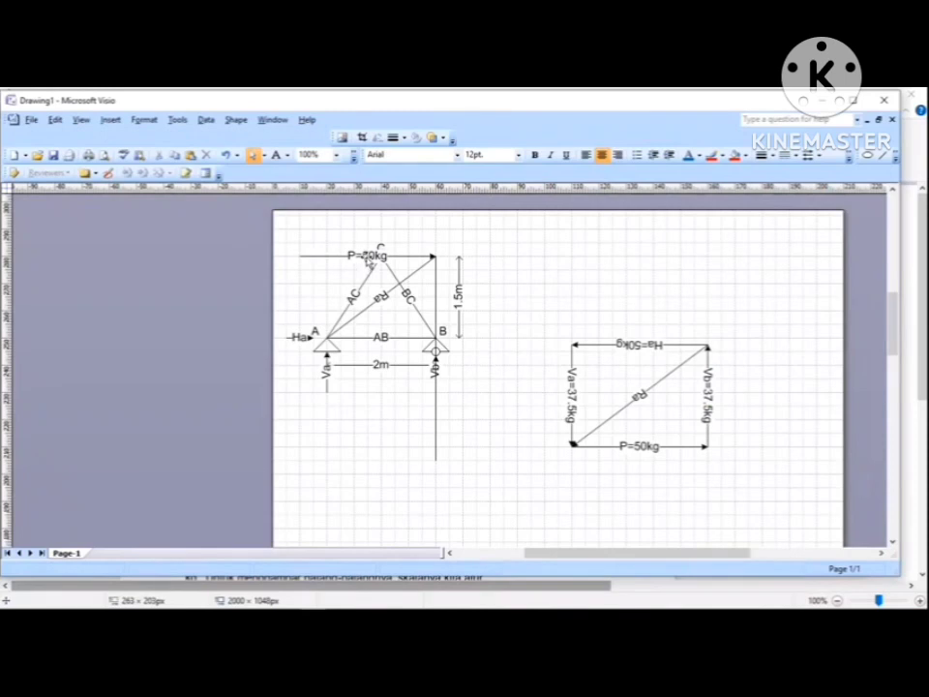
# Move the truss's P=50kg arrow back so its head meets joint C, and delete the Ra line and the vertical action line through B.
pyautogui.moveTo(369, 260); pyautogui.dragTo(327, 257)
pyautogui.click(329, 293)
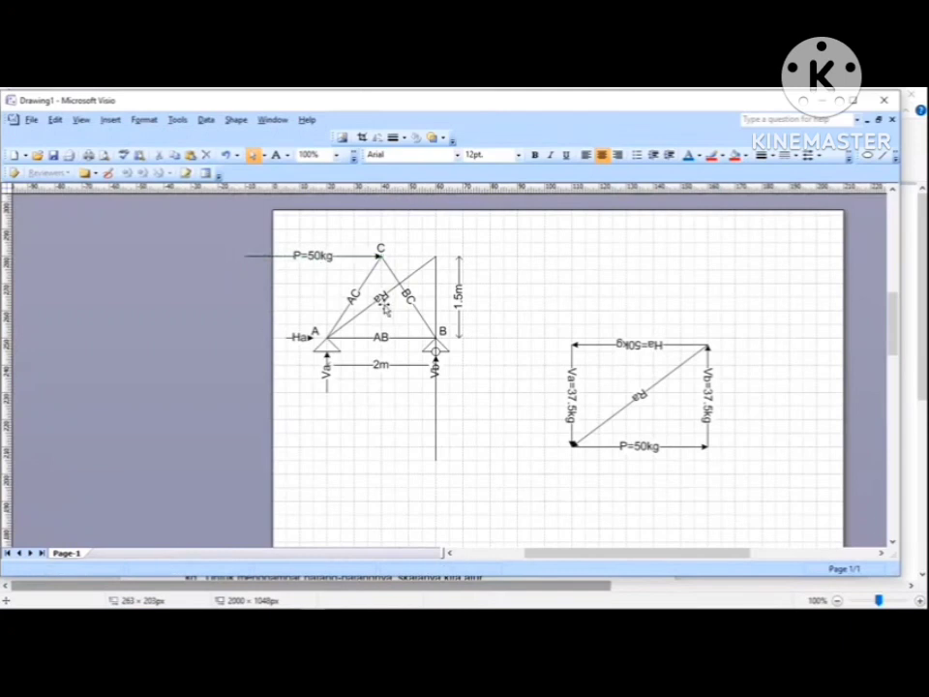
pyautogui.click(383, 298)
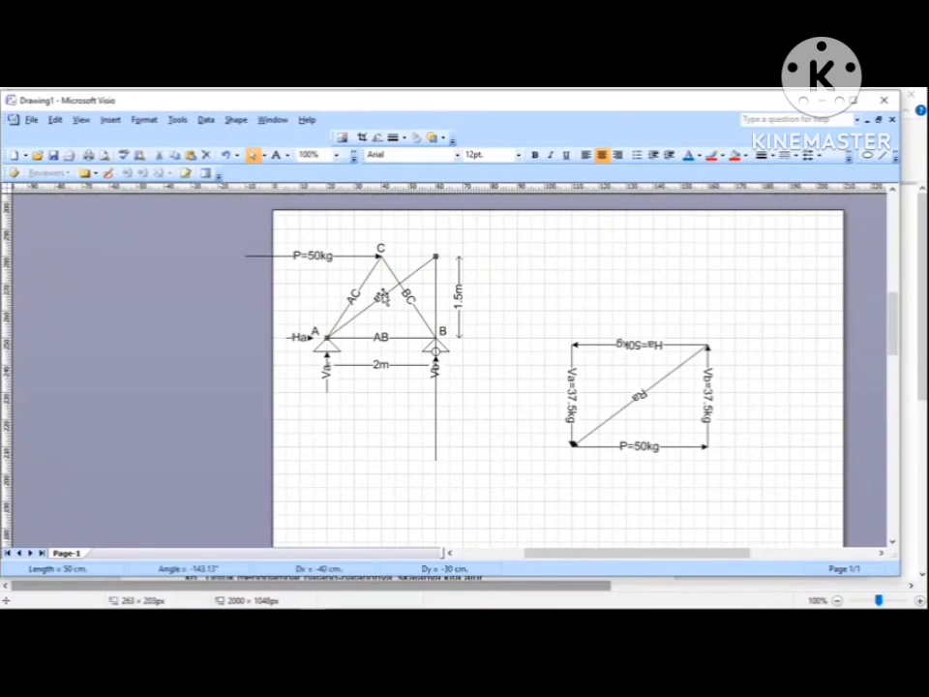
pyautogui.press('Delete')
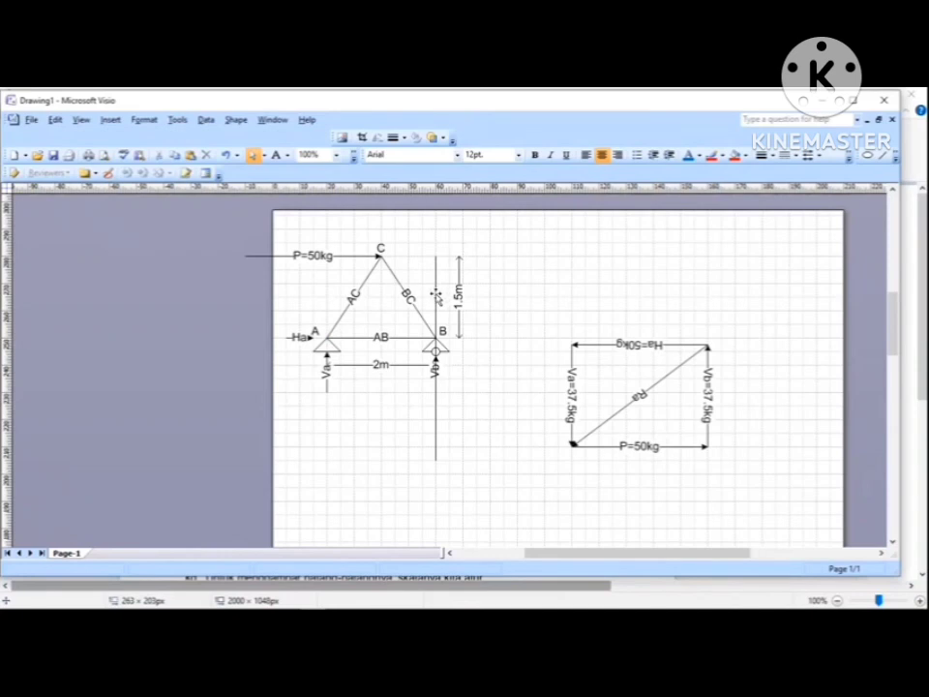
pyautogui.click(436, 297)
pyautogui.press('Delete')
# Delete the unvalued Vb, Va and Ha arrows from the truss's supports, along with the vertical action line through B.
pyautogui.click(435, 371)
pyautogui.press('Delete')
pyautogui.click(327, 373)
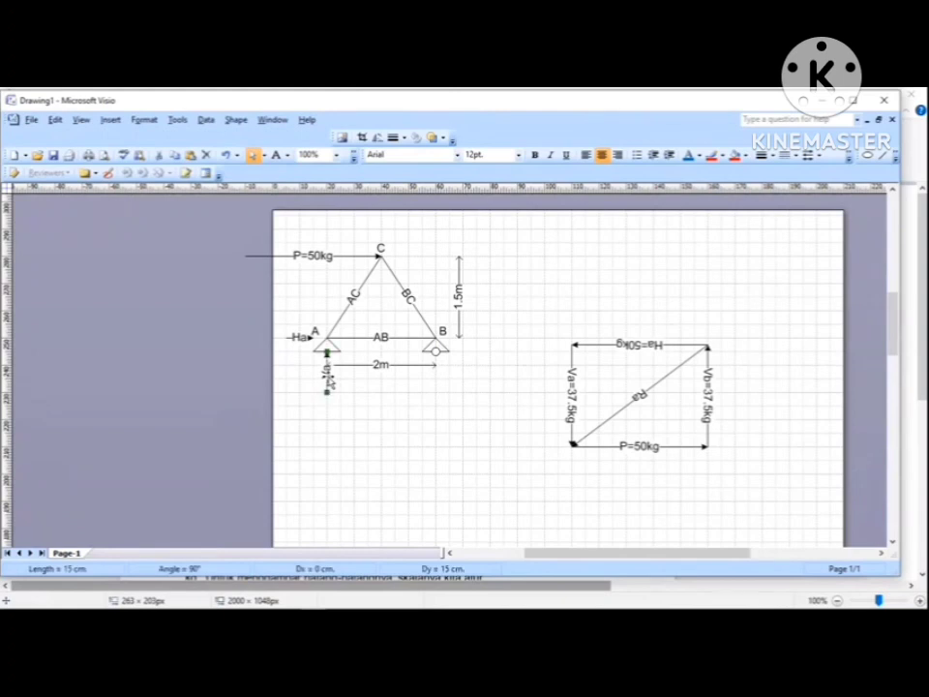
pyautogui.press('Delete')
pyautogui.click(300, 337)
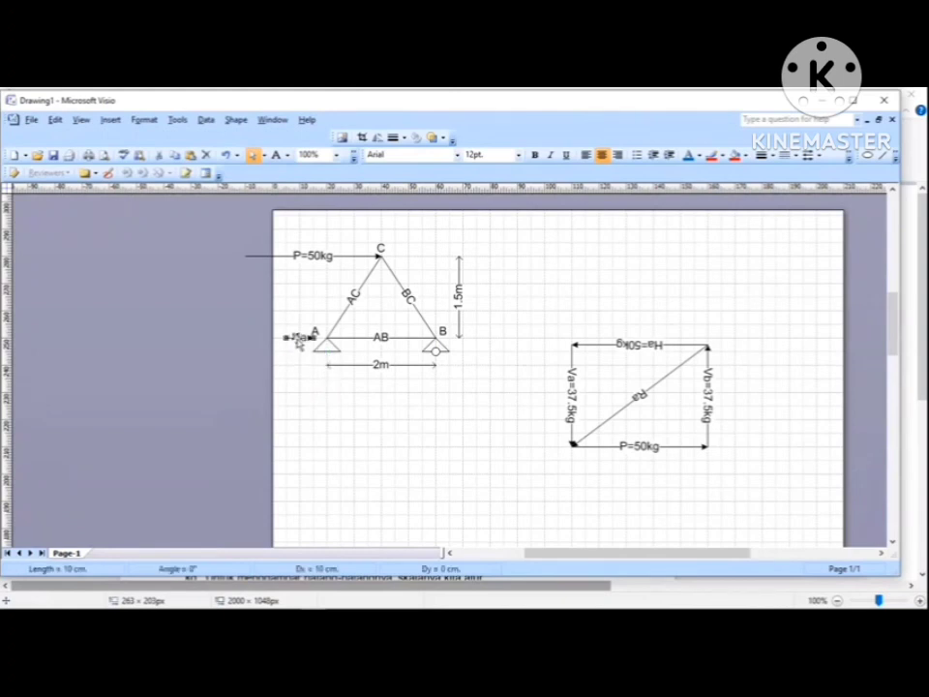
pyautogui.press('Delete')
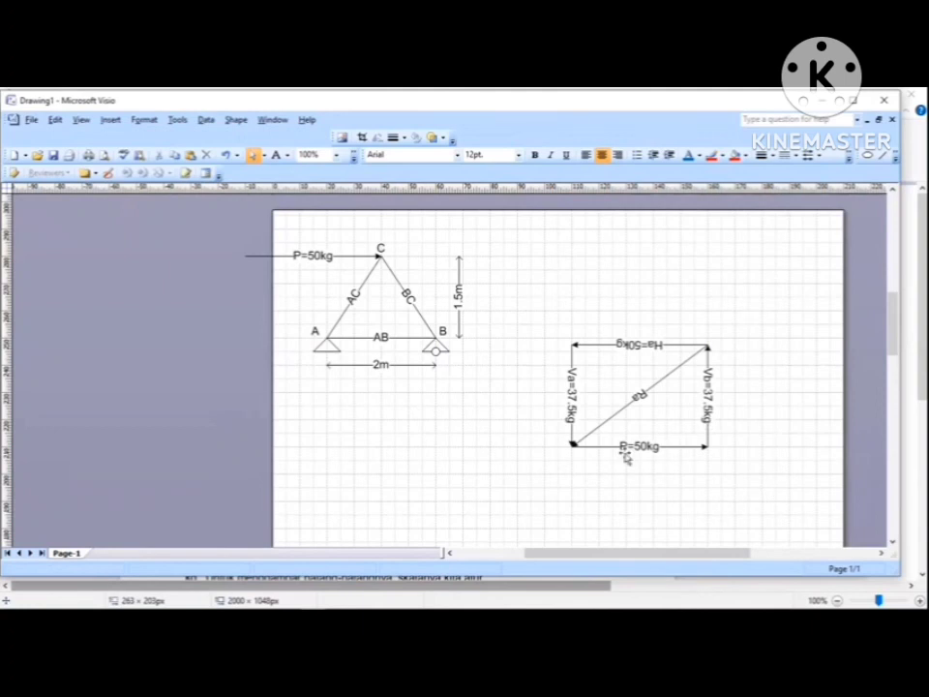
# Colour the force diagram's Vb=37.5kg line red and place a copy under the truss with its arrowhead at joint B.
pyautogui.click(709, 395)
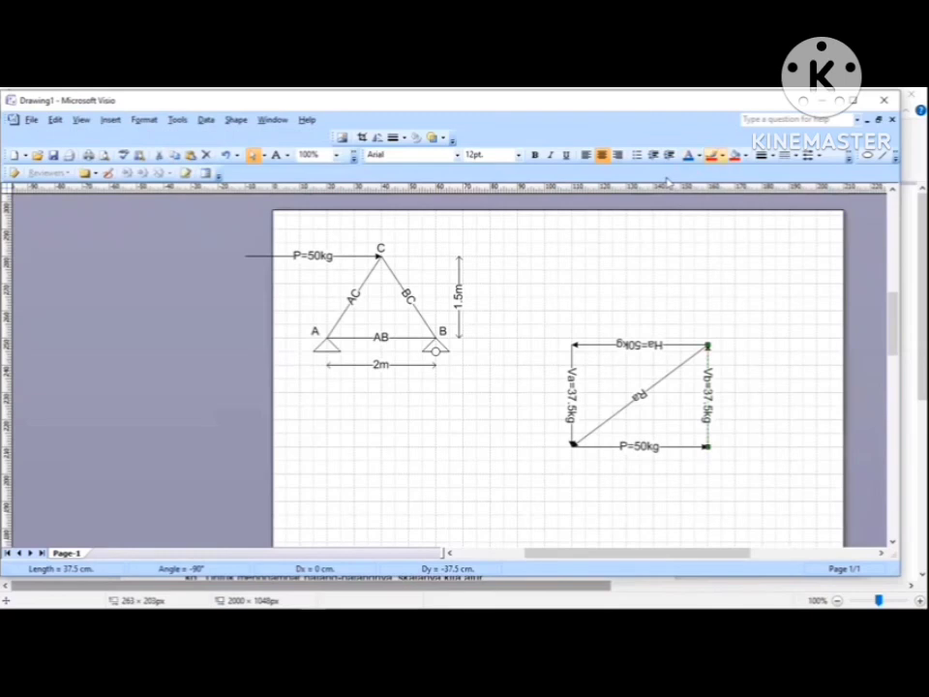
pyautogui.click(186, 155)
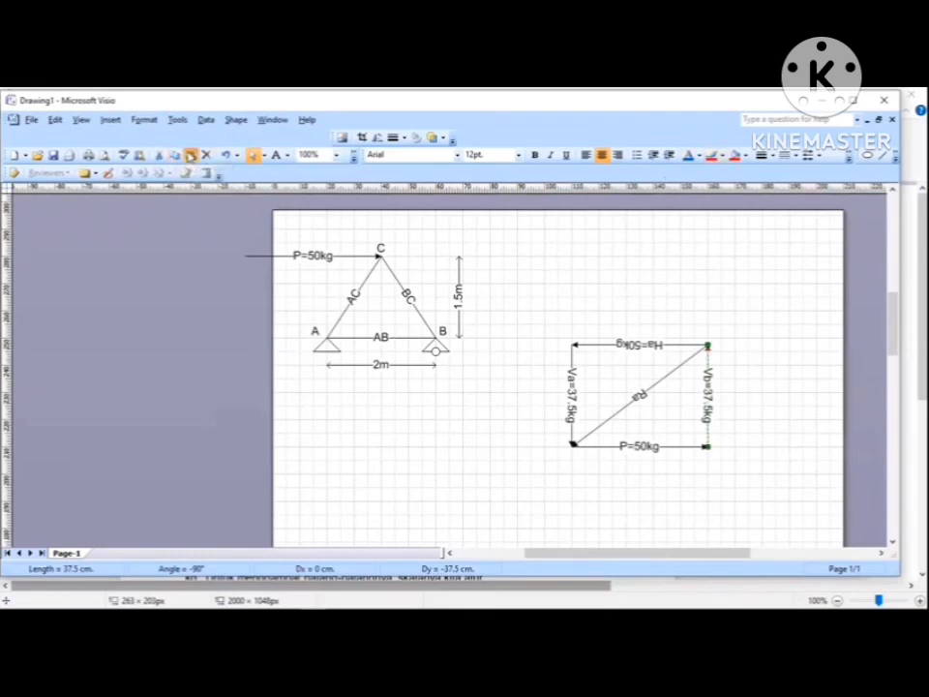
pyautogui.hotkey('ctrl', 'v')
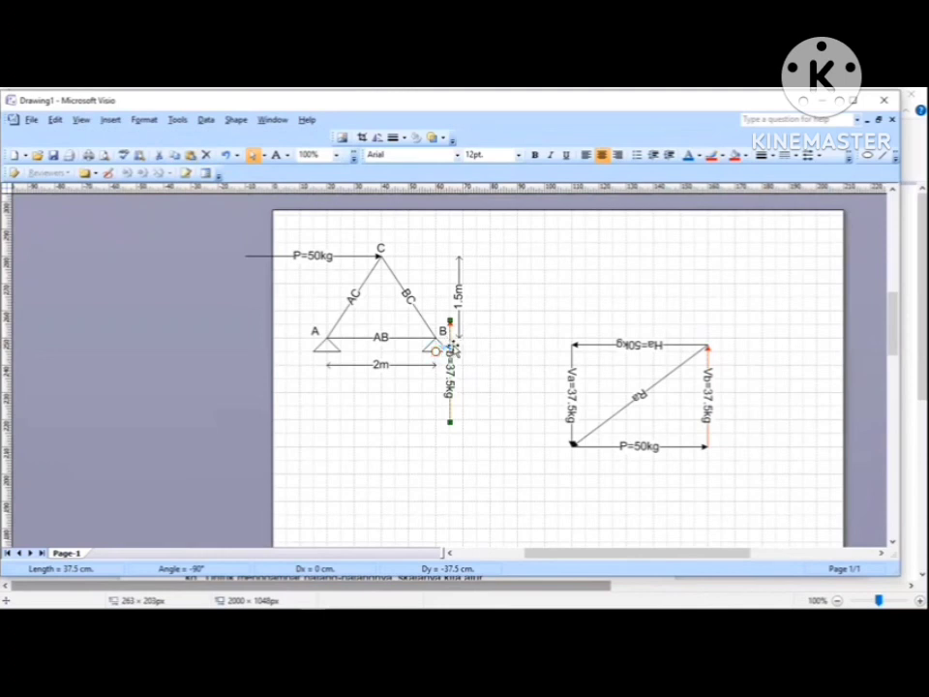
pyautogui.moveTo(454, 349); pyautogui.dragTo(437, 366)
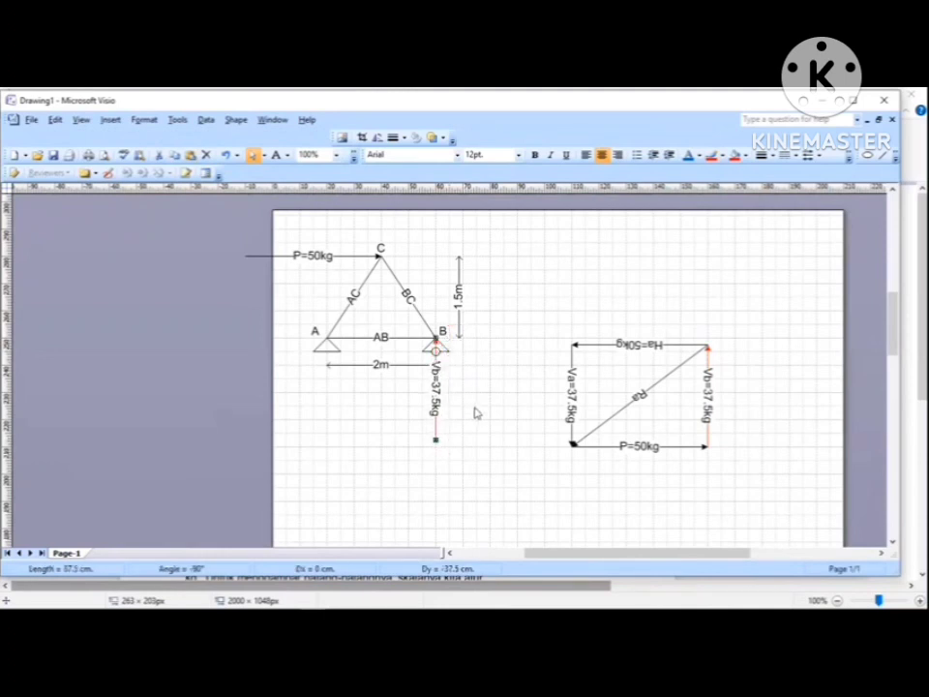
pyautogui.click(475, 414)
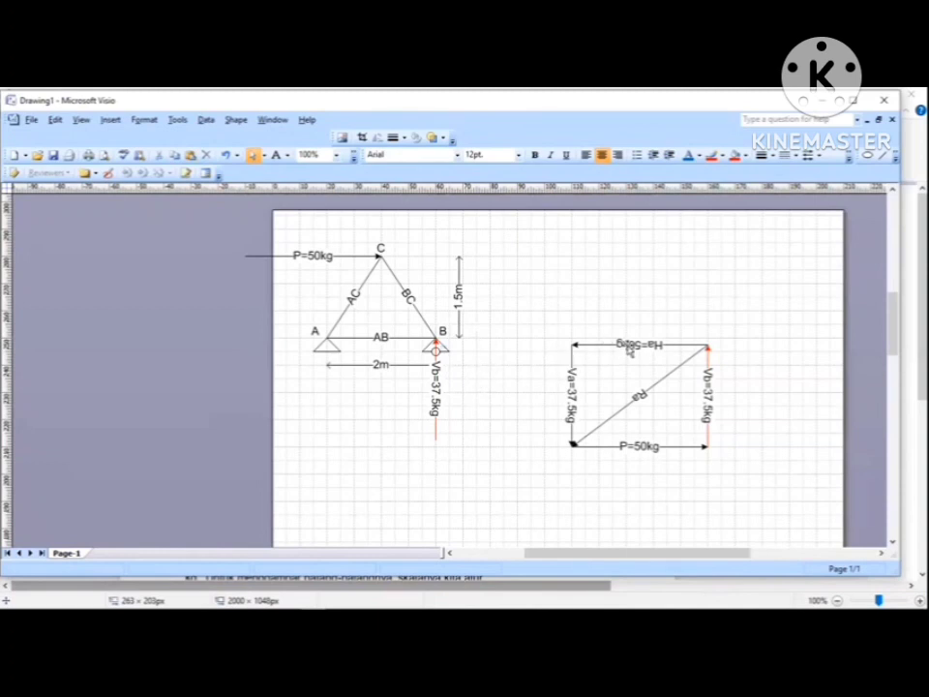
# Colour the force diagram's Ha=50kg line red and place a copy on the truss with its tail at joint A.
pyautogui.click(629, 347)
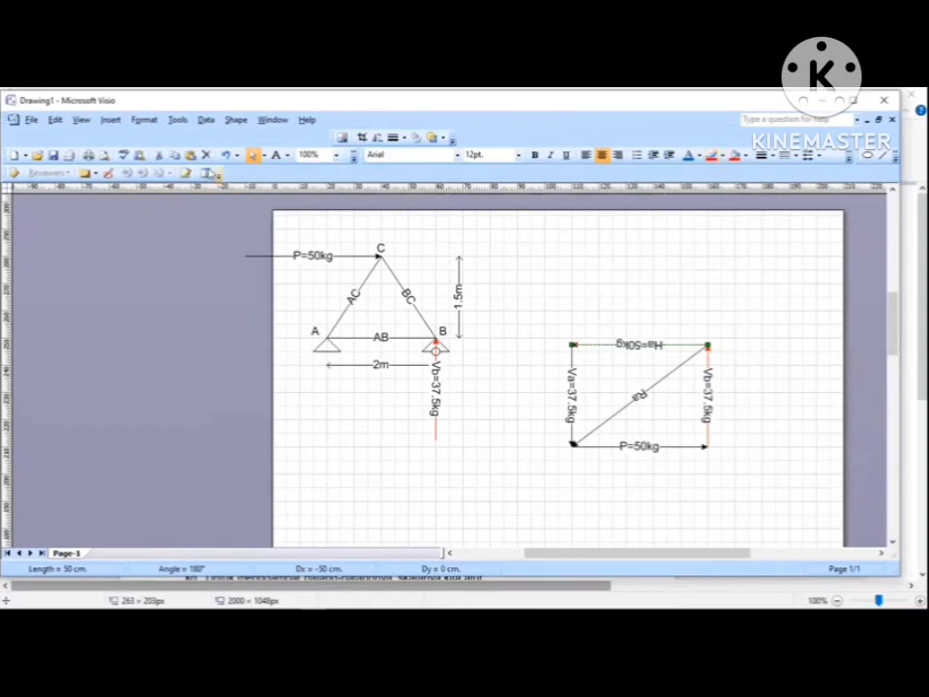
pyautogui.click(190, 155)
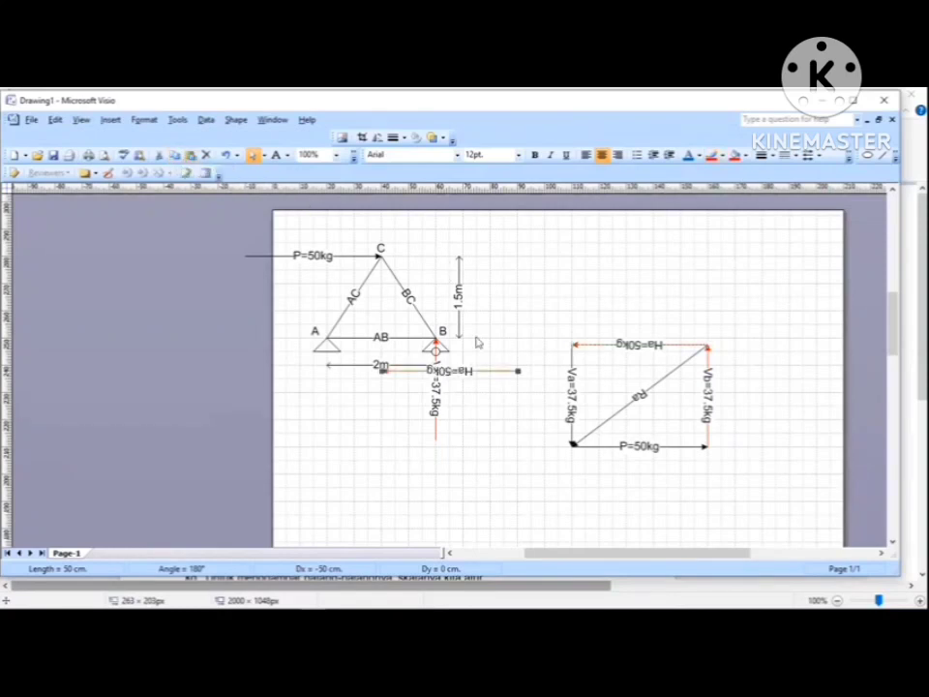
pyautogui.moveTo(463, 369); pyautogui.dragTo(276, 338)
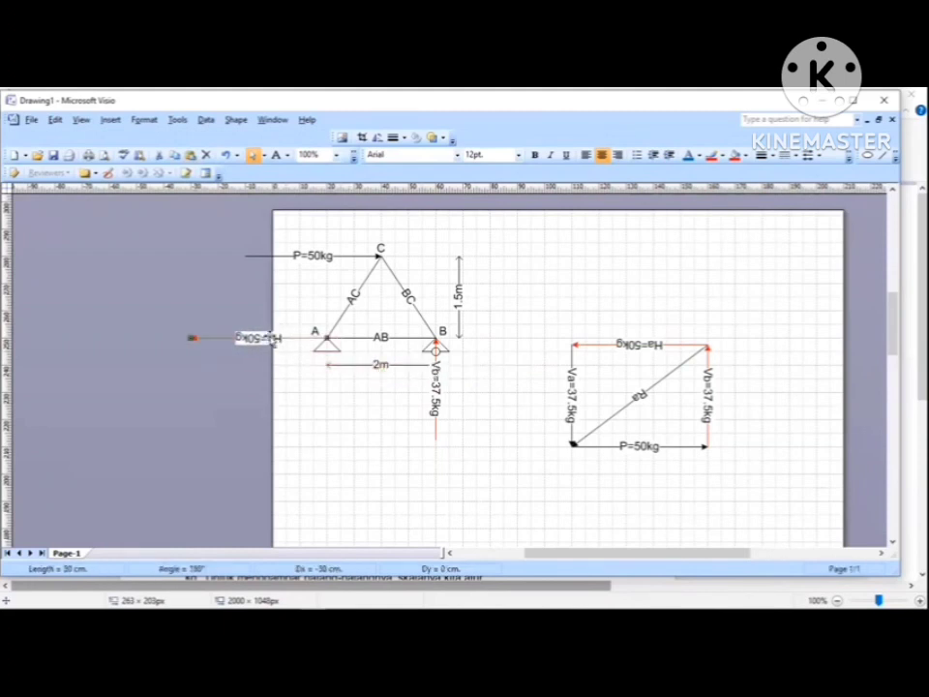
pyautogui.click(532, 425)
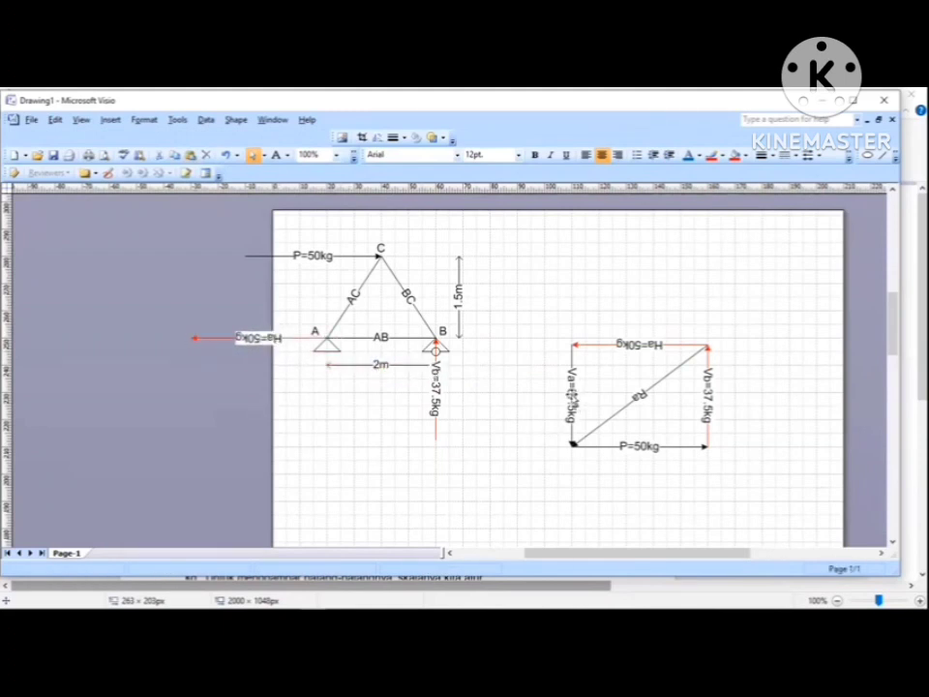
# Colour the force diagram's Va=37.5kg line red and place a copy on the truss pointing down from joint A.
pyautogui.click(572, 395)
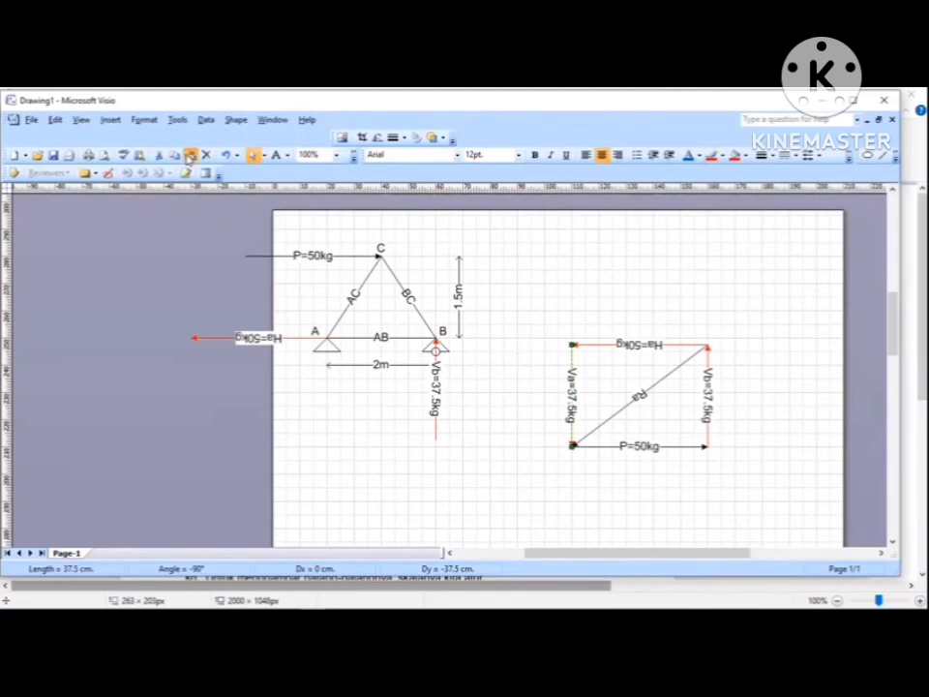
pyautogui.click(190, 156)
pyautogui.moveTo(452, 376); pyautogui.dragTo(330, 395)
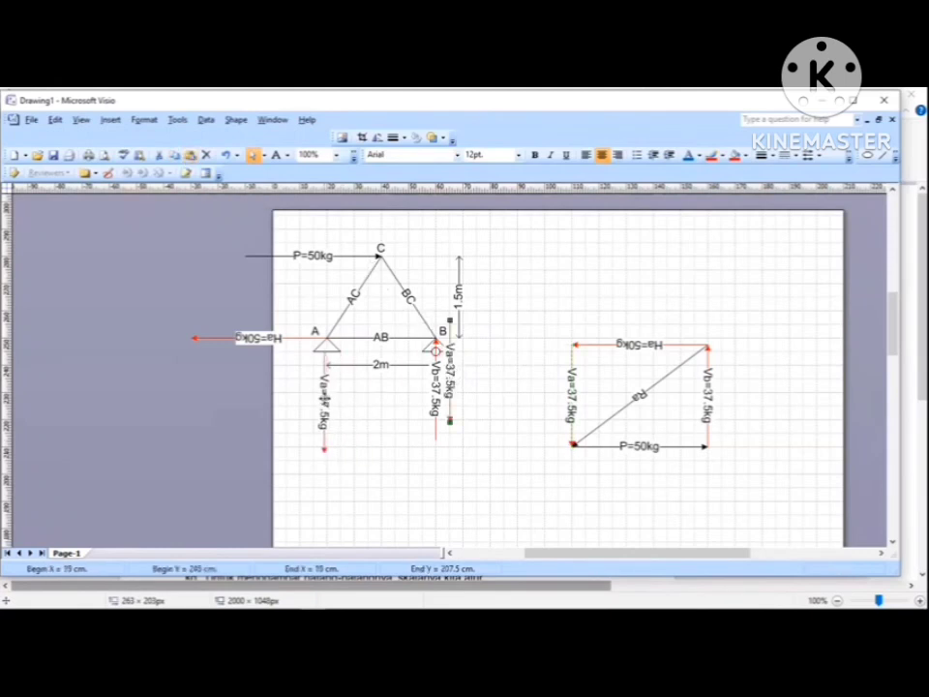
pyautogui.click(394, 463)
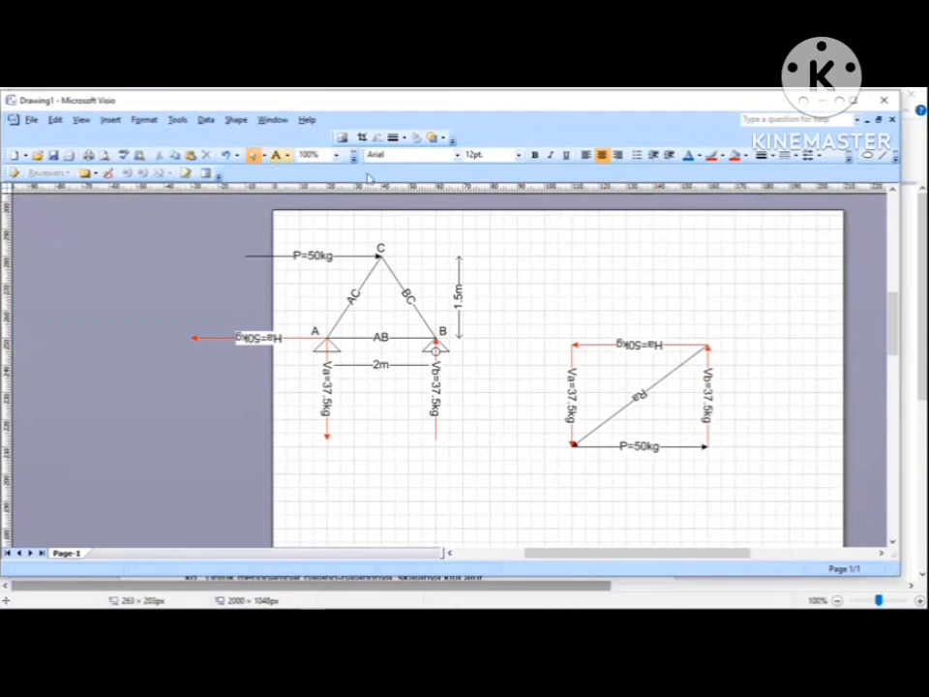
# Add the text note "1) di C : P,BC,AC" to the blank area beside the truss.
pyautogui.click(276, 155)
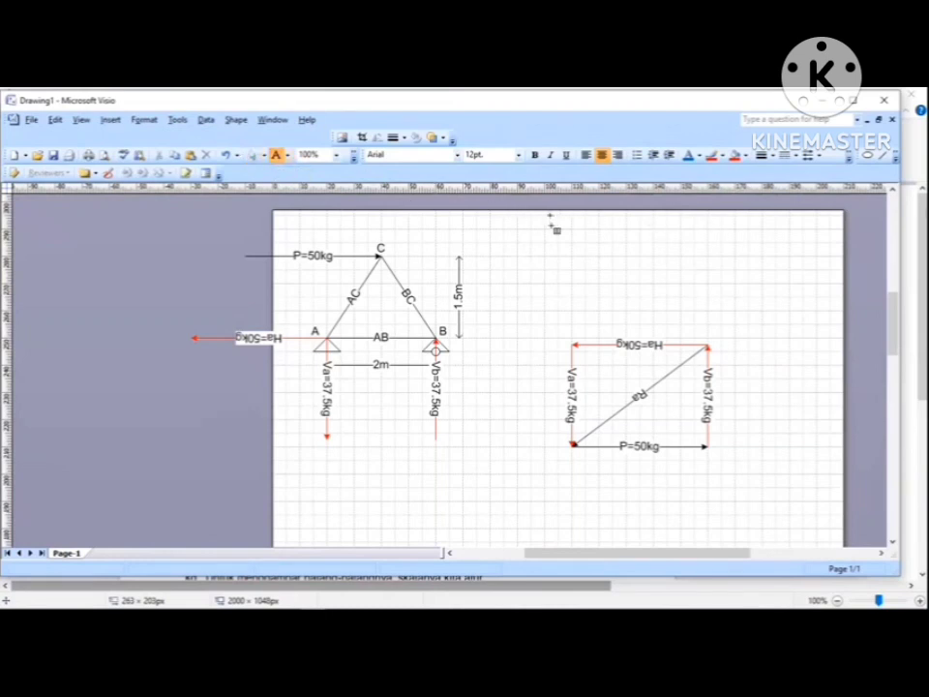
pyautogui.click(557, 240)
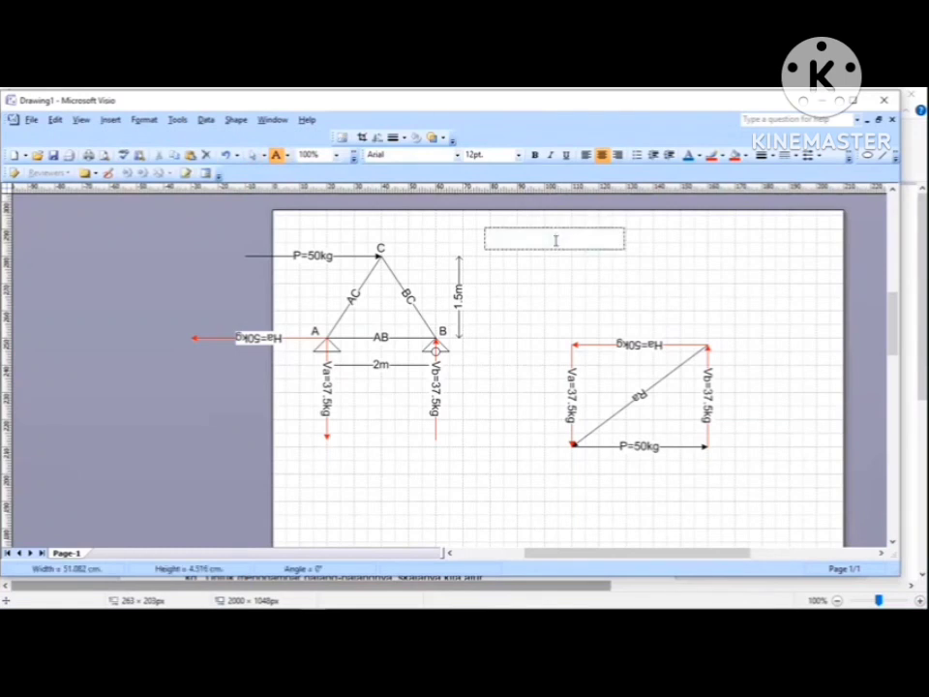
pyautogui.write('1')
pyautogui.write(') di ')
pyautogui.write('C')
pyautogui.write(' :')
pyautogui.write('P')
pyautogui.write('.')
pyautogui.write('BC')
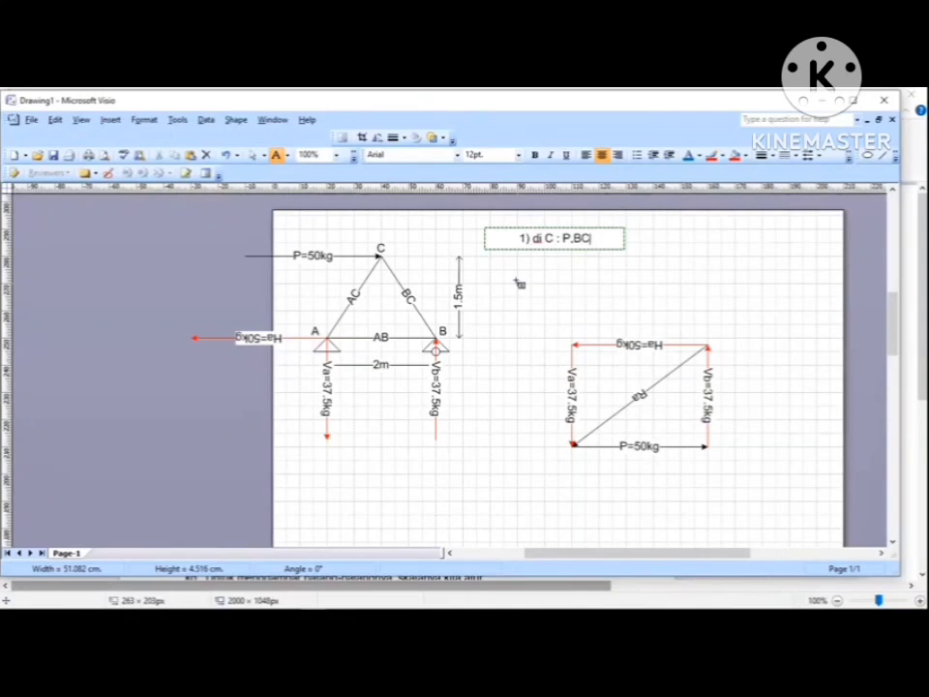
pyautogui.write(',A')
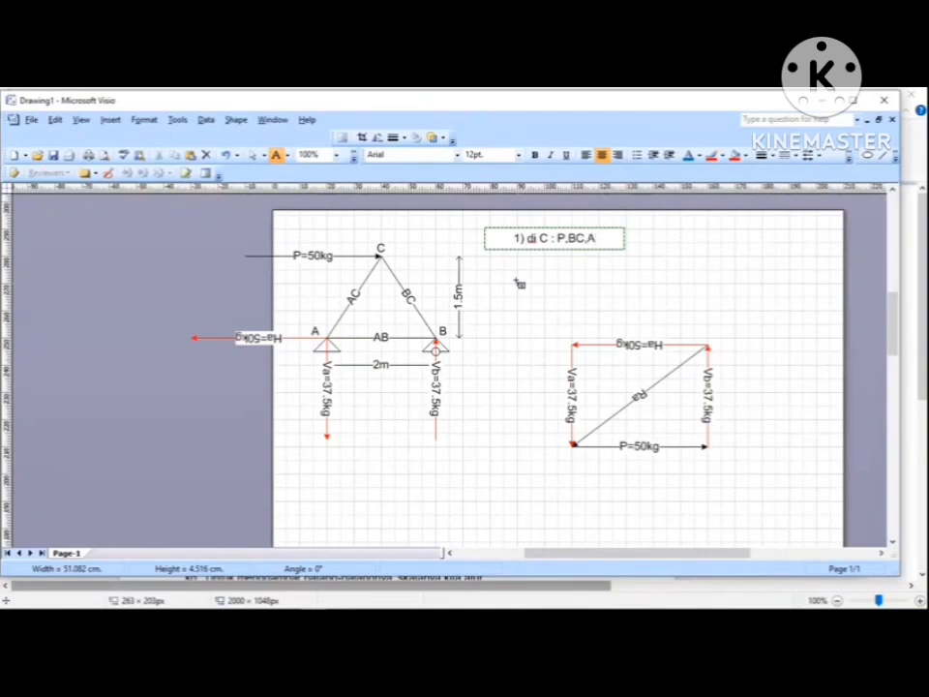
pyautogui.write('C')
pyautogui.click(639, 293)
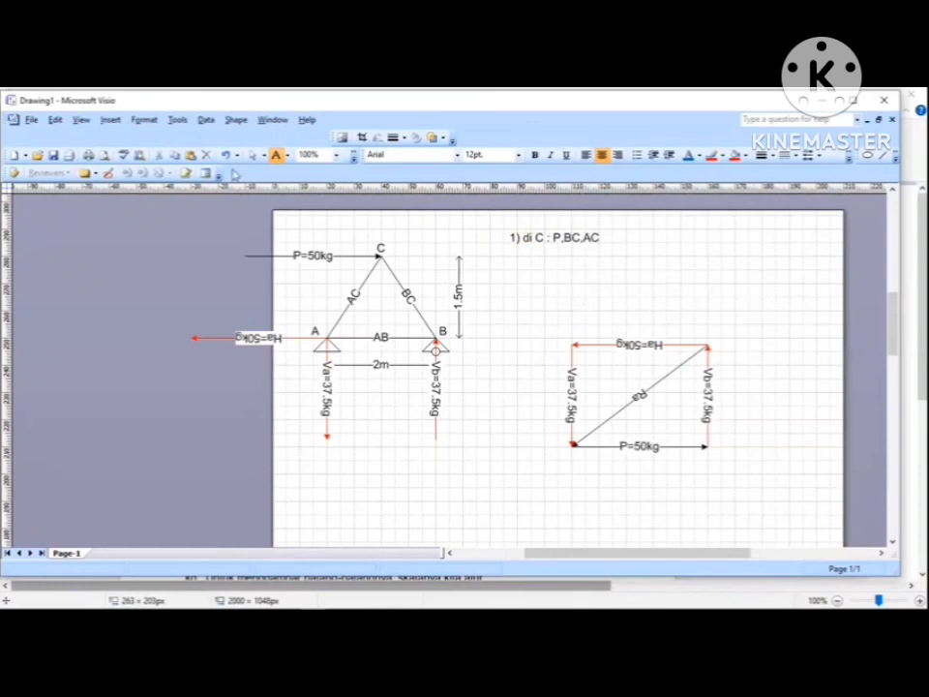
pyautogui.hotkey('ctrl', '1')
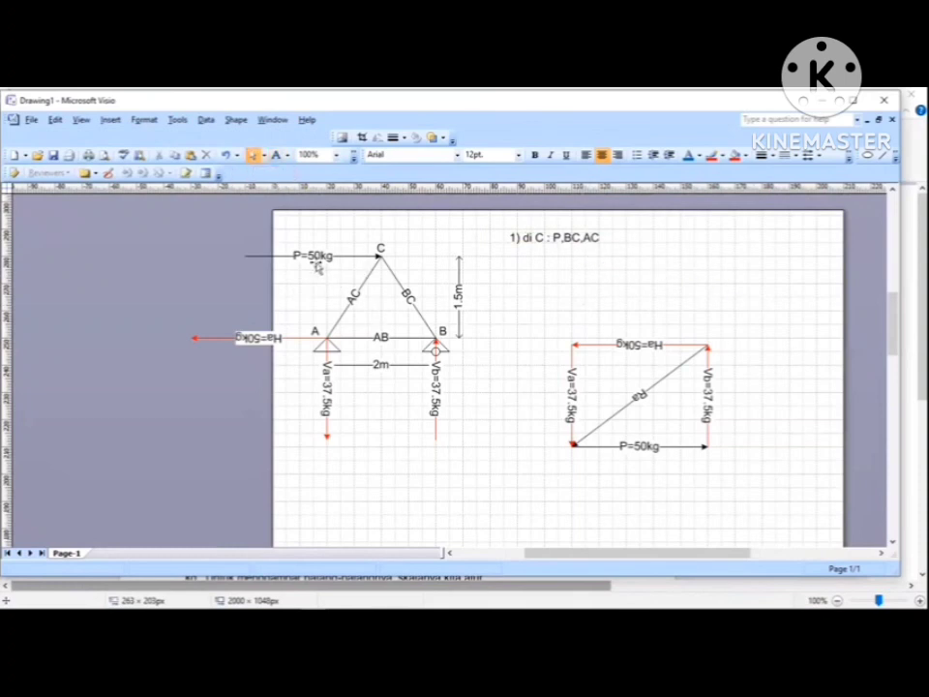
# Copy the truss's P=50kg arrow and place the copy beside the joint C note.
pyautogui.click(313, 258)
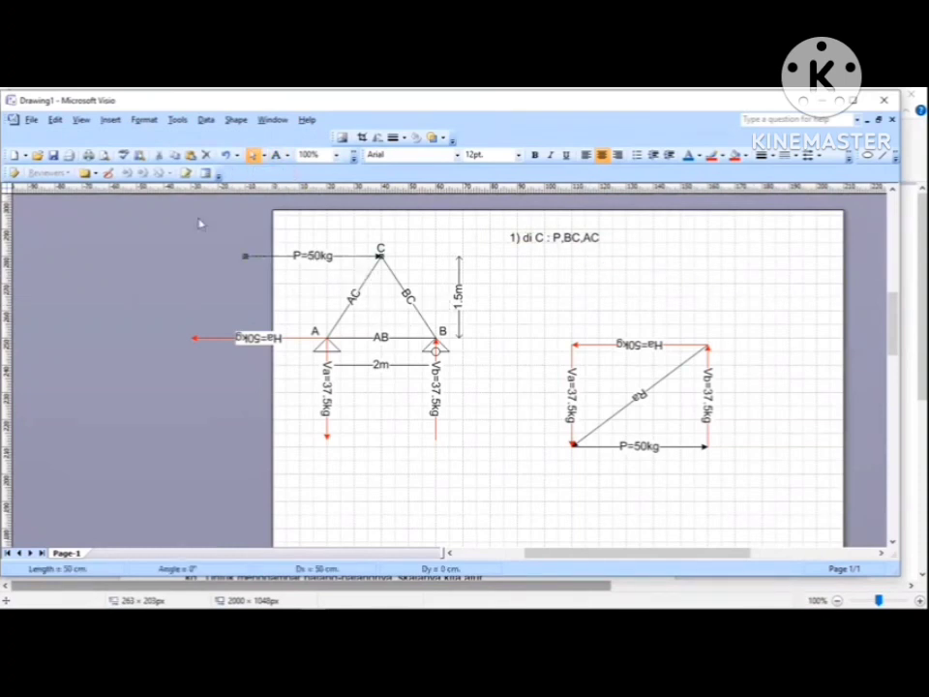
pyautogui.click(192, 157)
pyautogui.moveTo(456, 375); pyautogui.dragTo(751, 229)
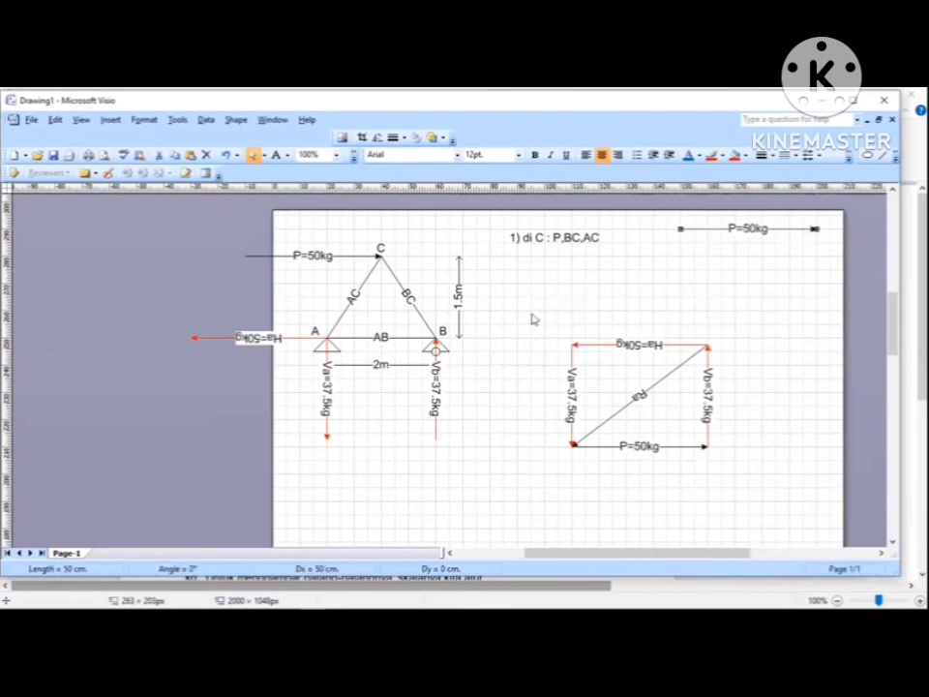
# Move the whole reaction force diagram below the truss and set the copied P=50kg arrow under the joint C note.
pyautogui.moveTo(532, 318); pyautogui.dragTo(753, 503)
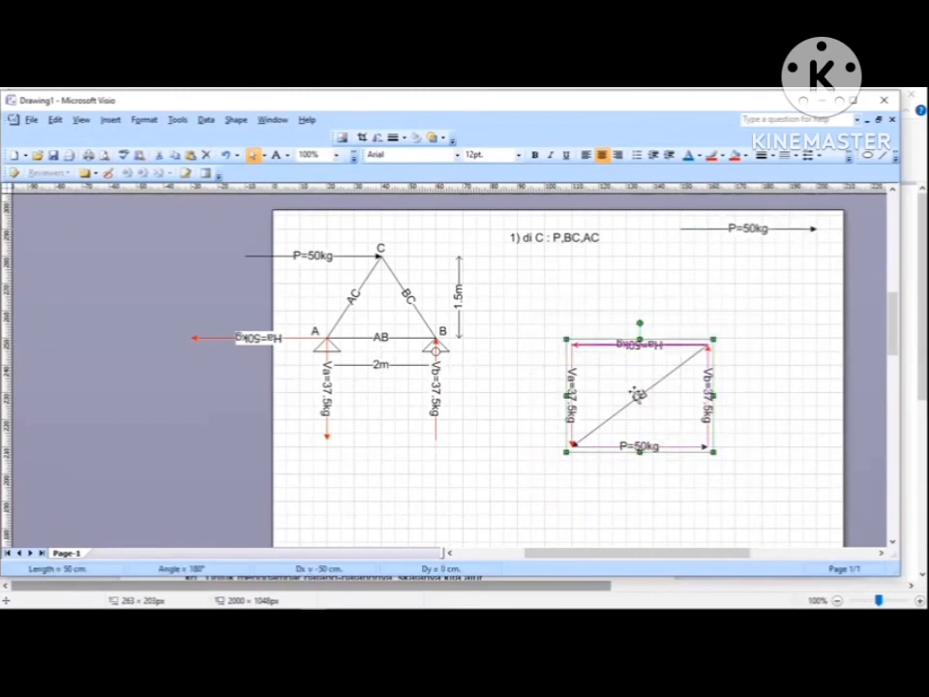
pyautogui.moveTo(636, 393); pyautogui.dragTo(379, 496)
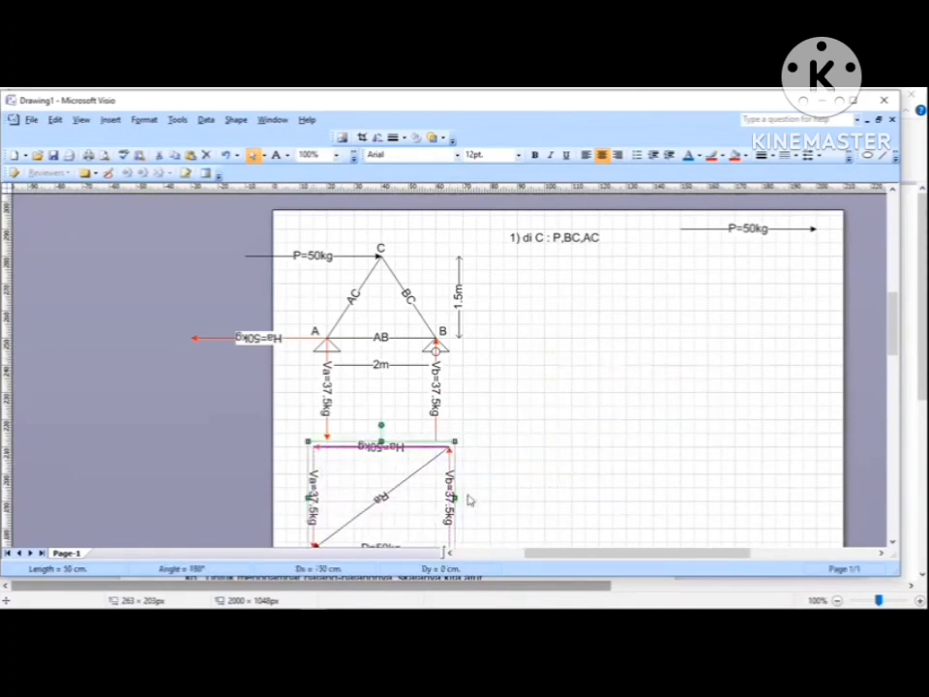
pyautogui.click(522, 477)
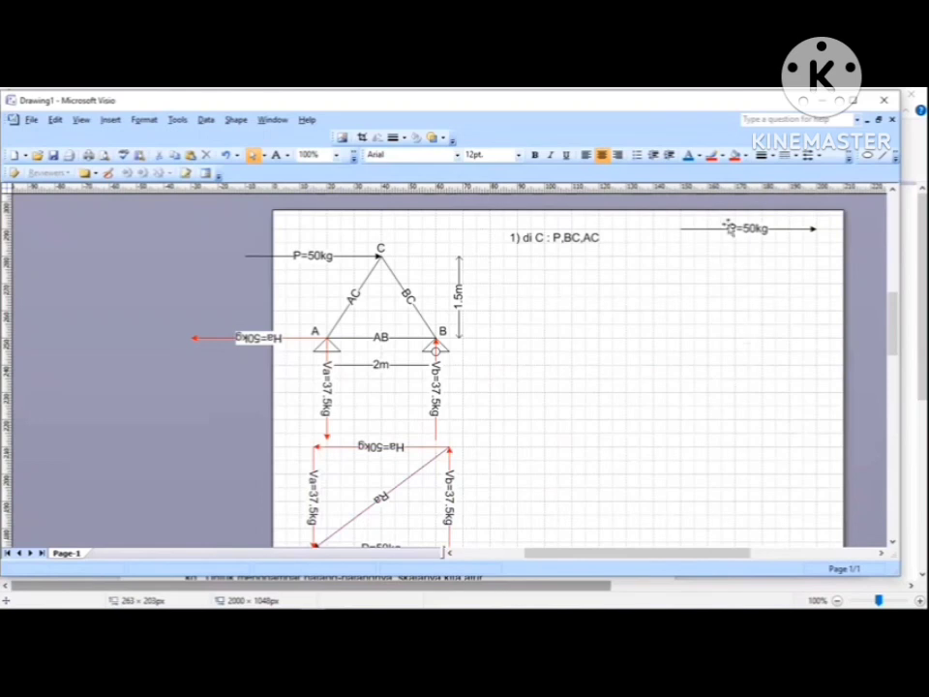
pyautogui.moveTo(731, 230); pyautogui.dragTo(624, 281)
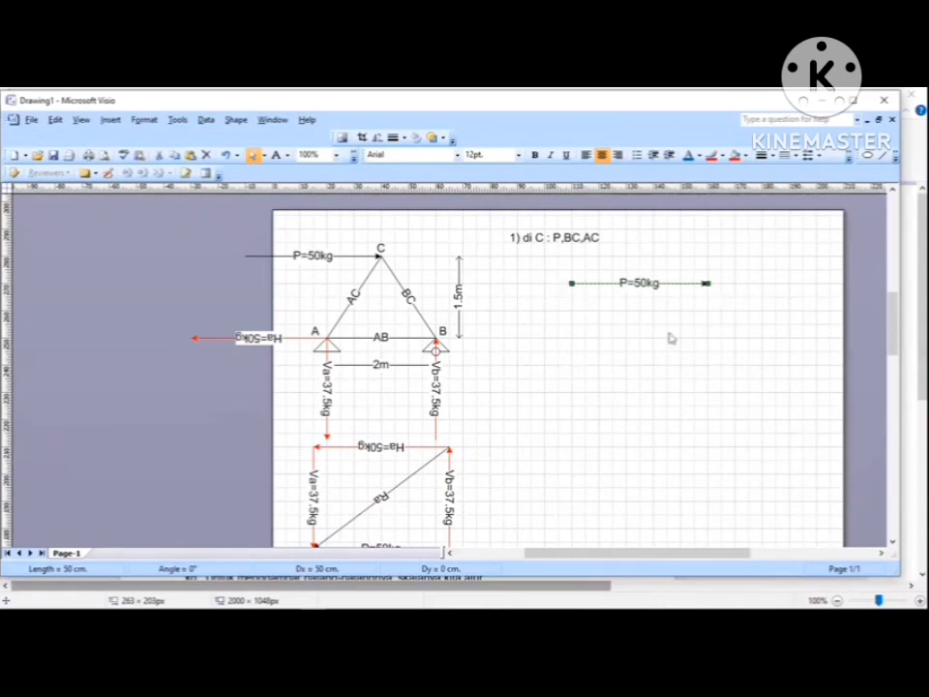
pyautogui.click(742, 398)
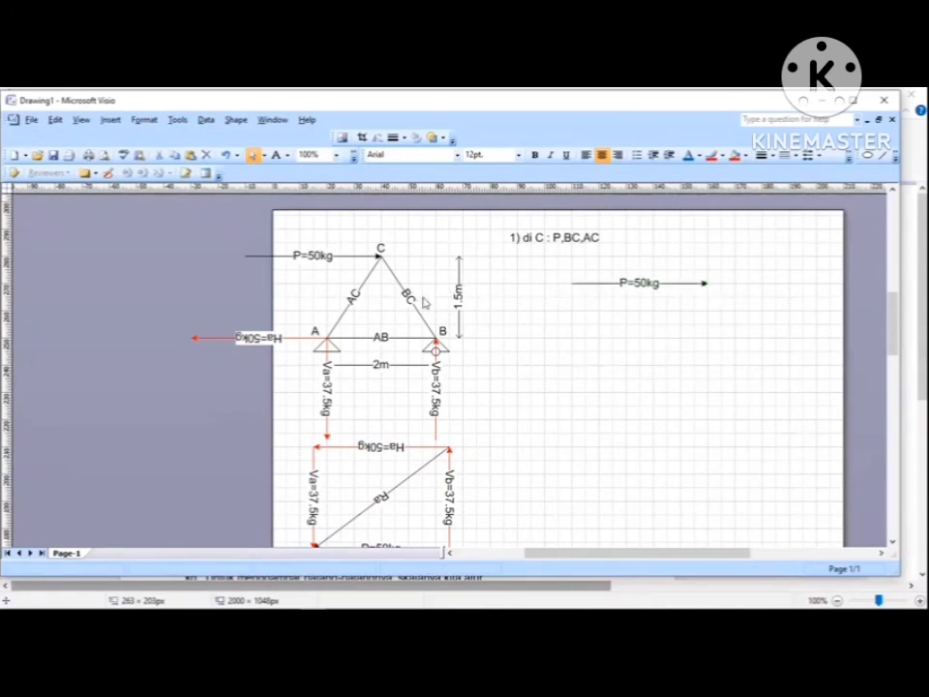
# Copy the truss's BC member and attach the copy's upper end to the head of the copied P=50kg arrow.
pyautogui.click(414, 302)
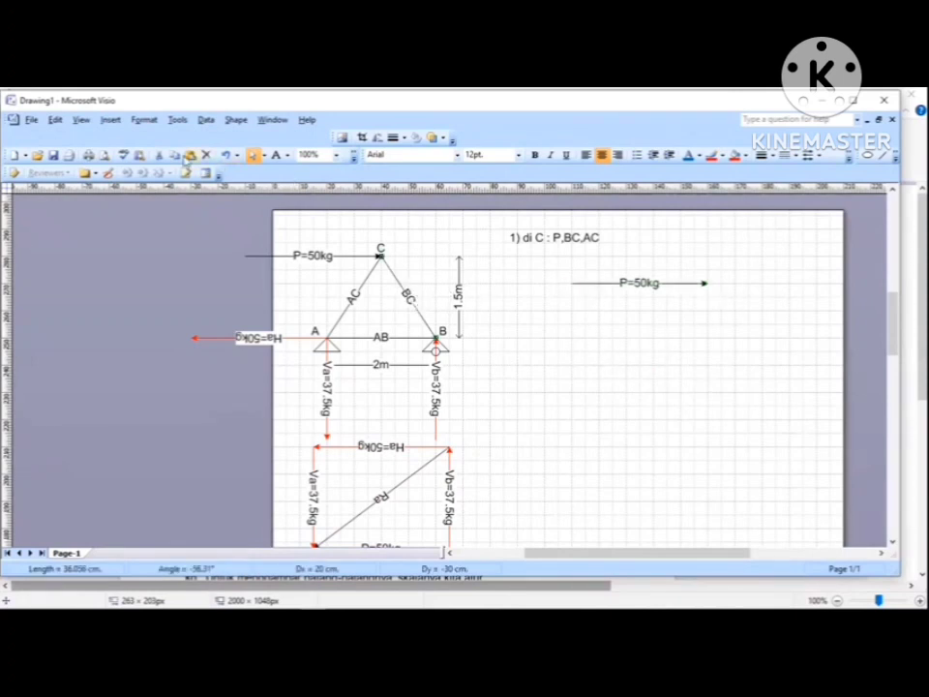
pyautogui.click(175, 155)
pyautogui.click(190, 155)
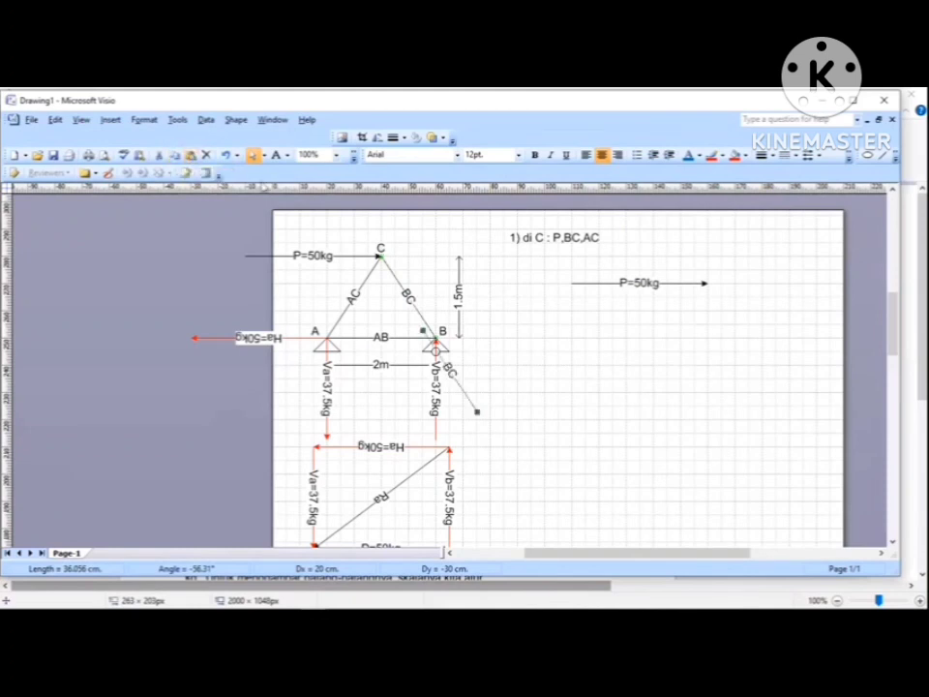
pyautogui.moveTo(450, 371); pyautogui.dragTo(734, 322)
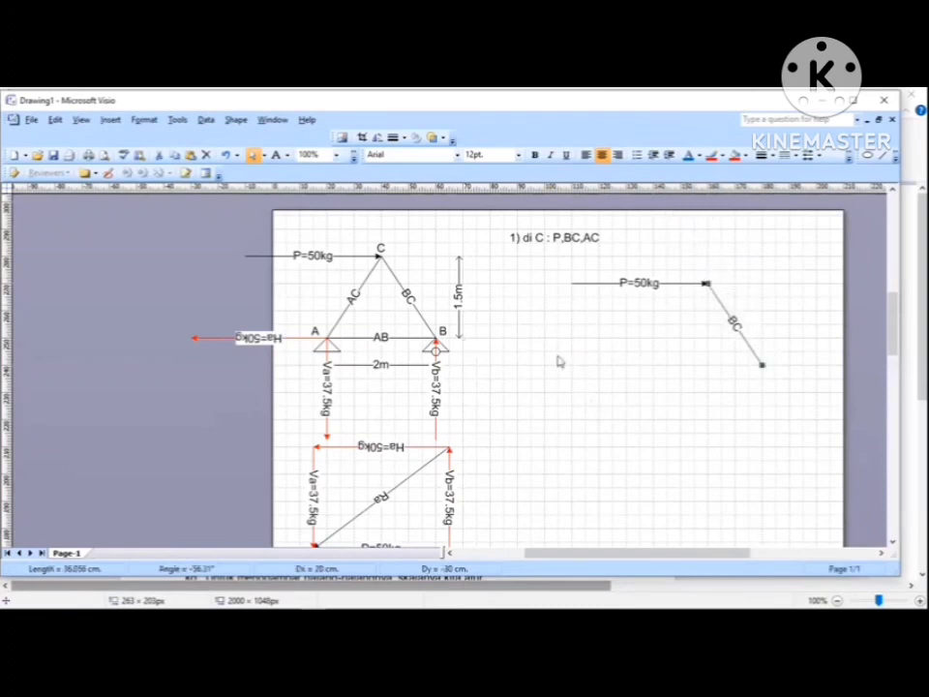
# Copy the truss's AC member and attach the copy's upper end to the tail of the copied P=50kg arrow.
pyautogui.click(574, 358)
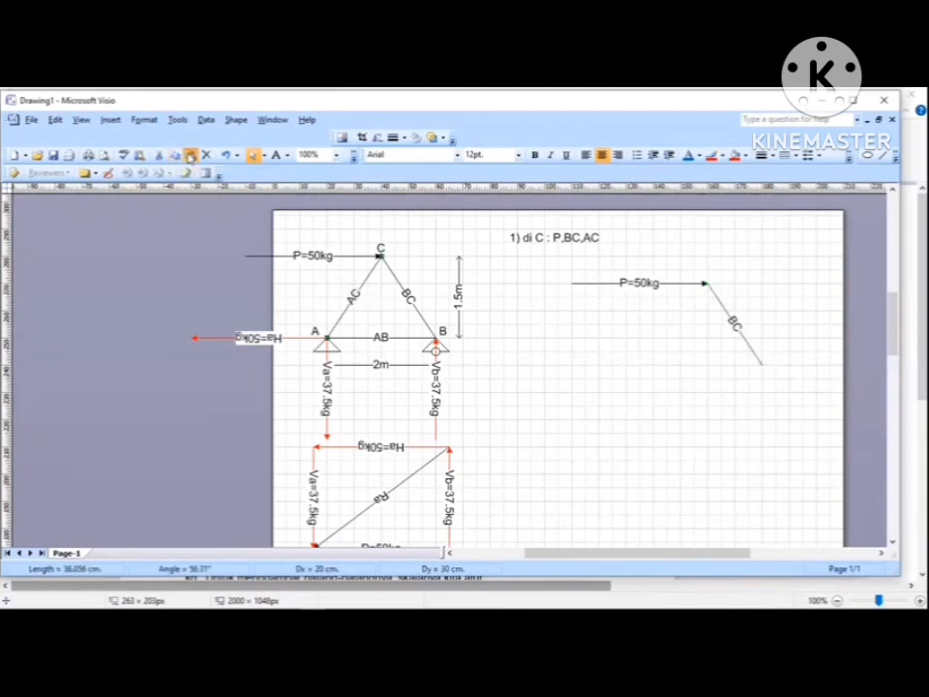
pyautogui.click(190, 155)
pyautogui.moveTo(469, 339); pyautogui.dragTo(558, 302)
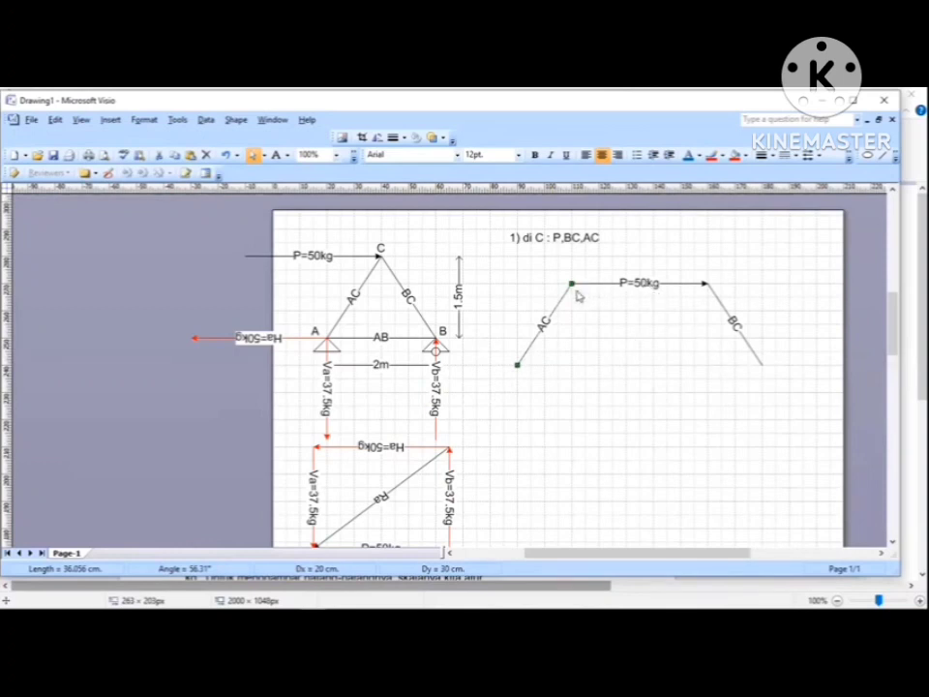
# Move the copied P=50kg arrow down level with the member lines' lower ends and set AC's lower end on its tail.
pyautogui.moveTo(628, 280); pyautogui.dragTo(626, 365)
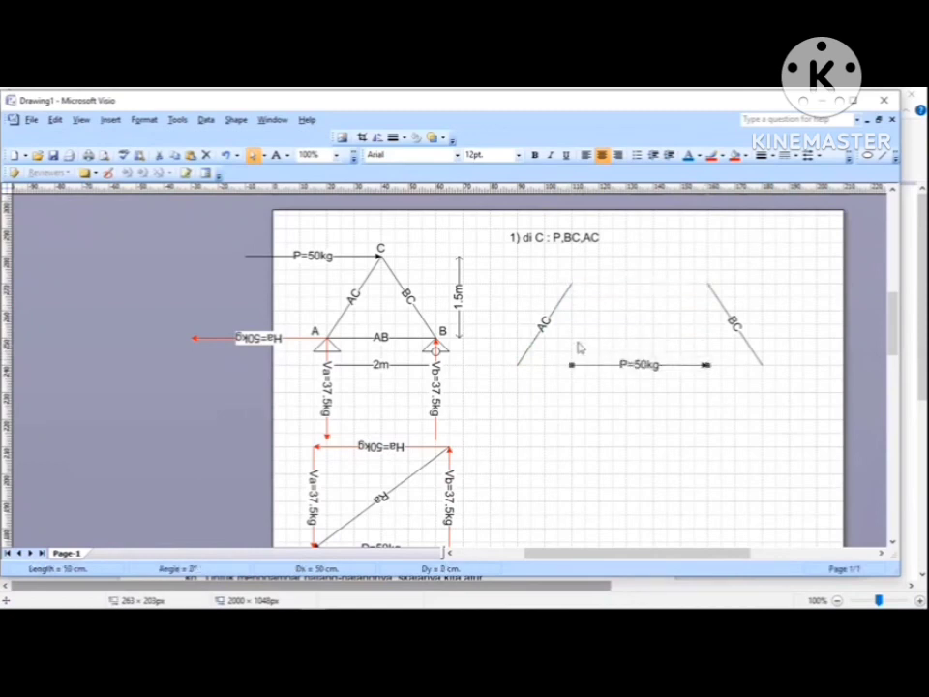
pyautogui.moveTo(552, 333); pyautogui.dragTo(596, 320)
pyautogui.press('Delete')
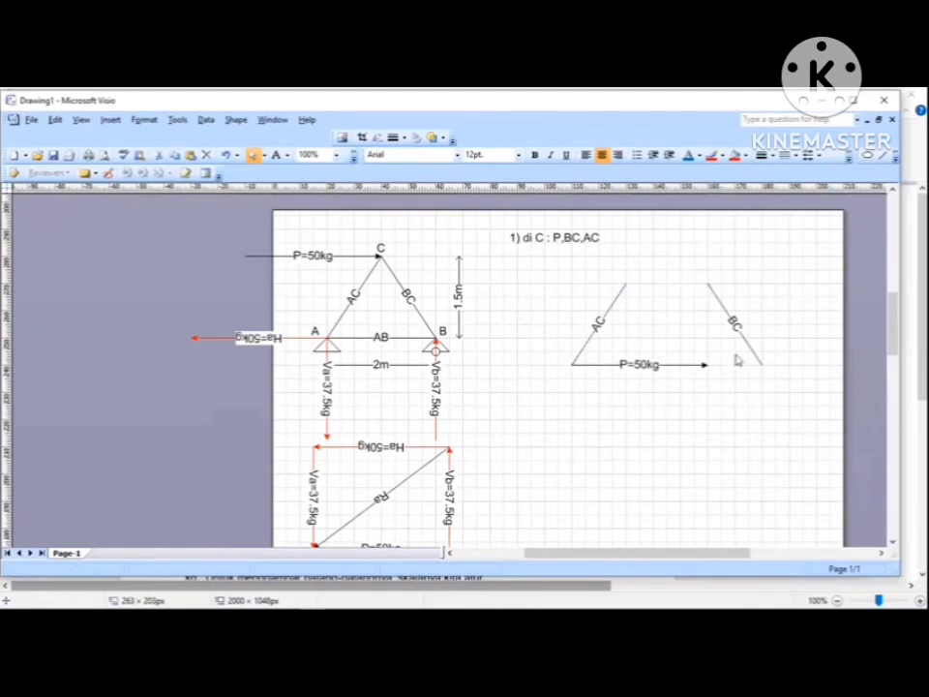
# Set the copied BC line's lower end on the copied P=50kg arrow's head and extend its upper end past AC at the same angle.
pyautogui.moveTo(737, 327); pyautogui.dragTo(683, 327)
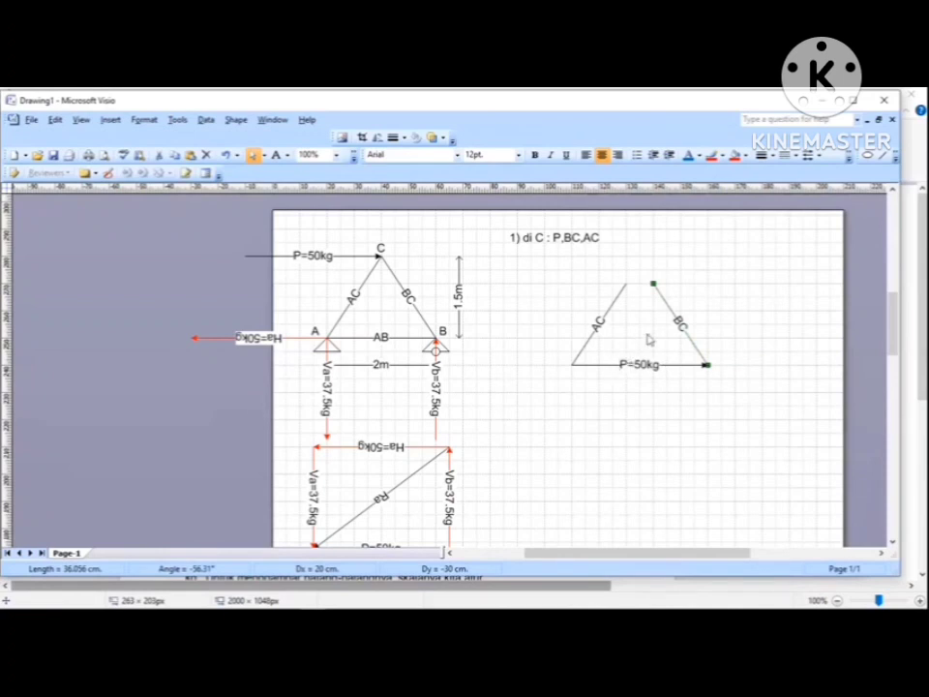
pyautogui.click(649, 340)
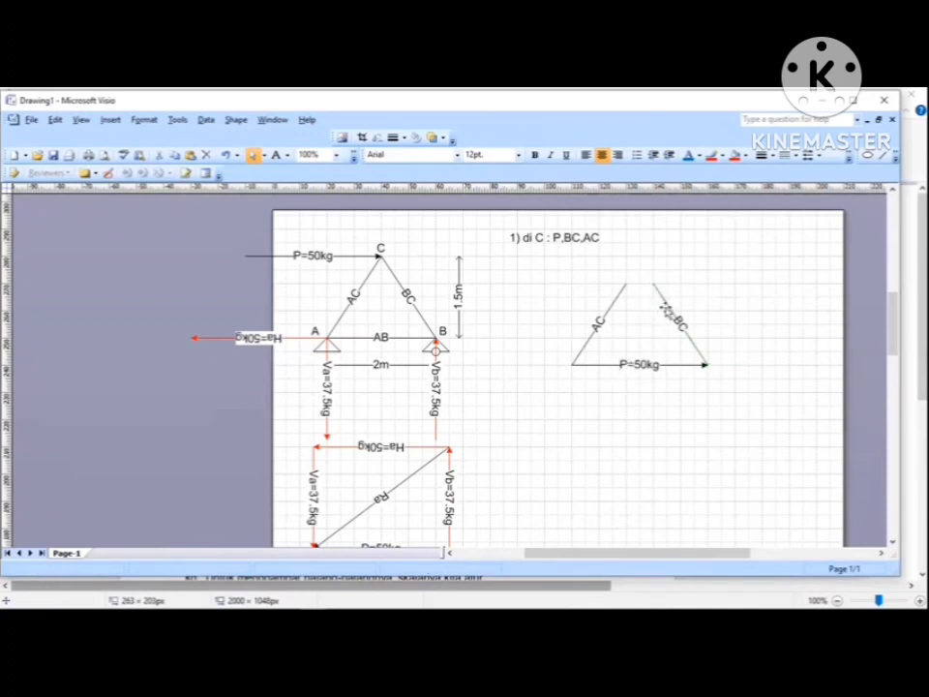
pyautogui.click(663, 317)
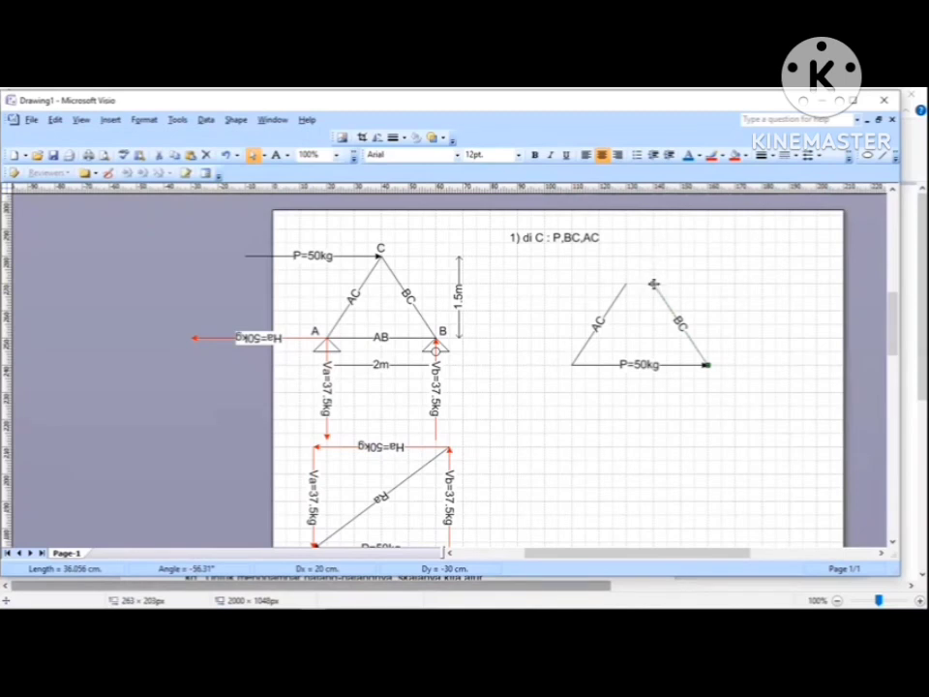
pyautogui.moveTo(654, 283); pyautogui.dragTo(619, 233)
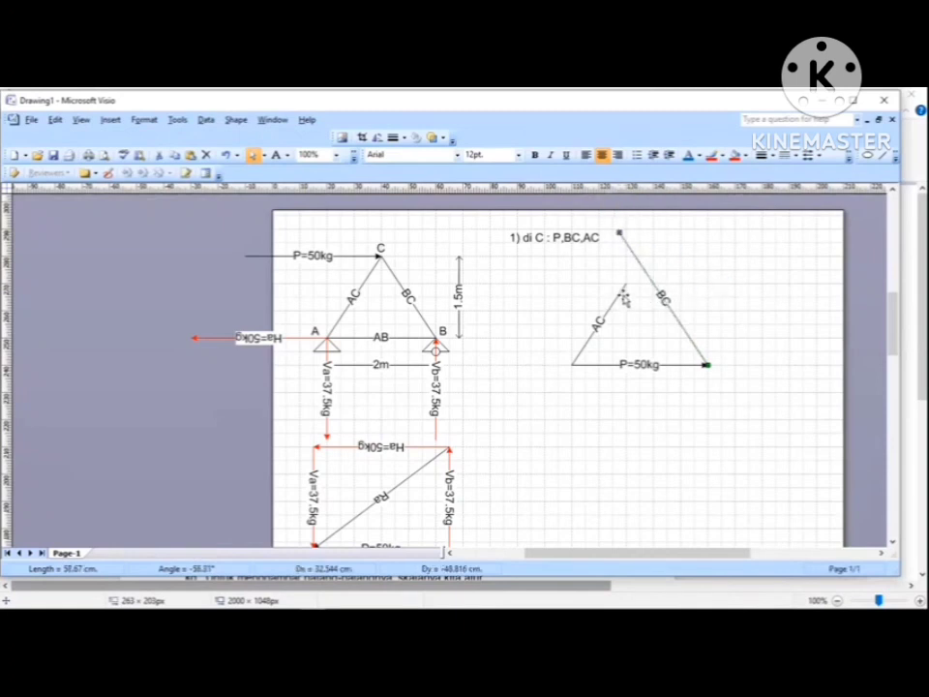
pyautogui.click(695, 276)
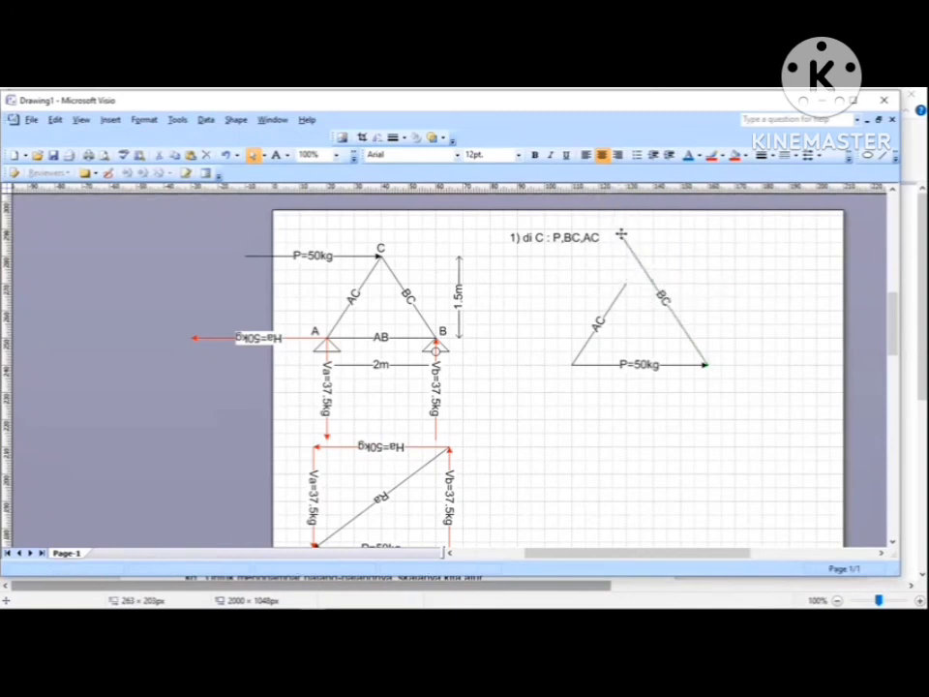
# Extend the copied AC line to meet BC and shorten BC's upper end to that intersection, closing the force triangle.
pyautogui.click(625, 285)
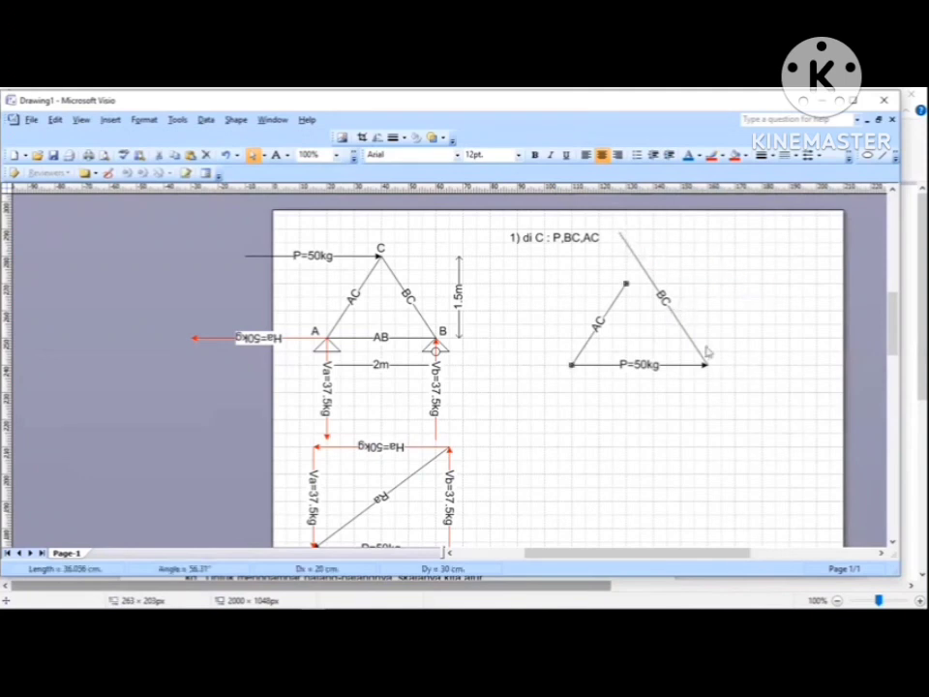
pyautogui.moveTo(626, 284); pyautogui.dragTo(640, 263)
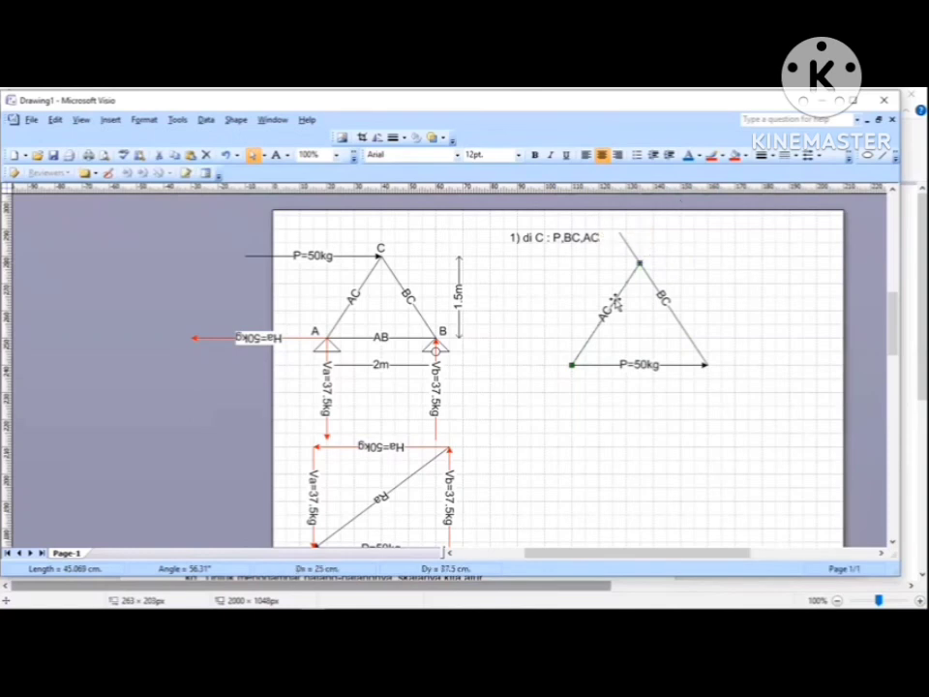
pyautogui.click(635, 294)
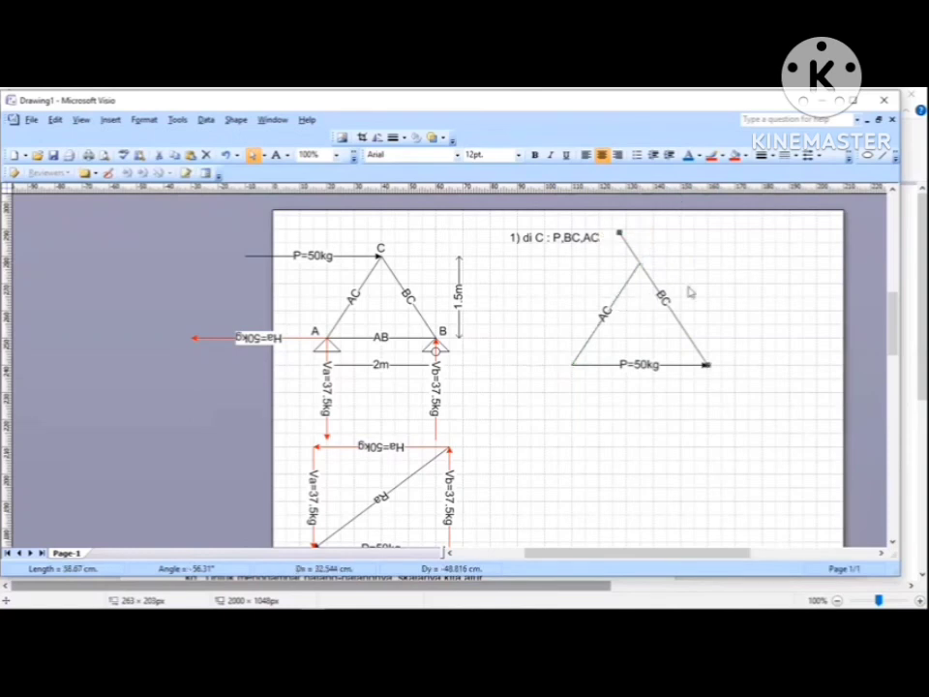
pyautogui.moveTo(620, 233); pyautogui.dragTo(640, 263)
pyautogui.click(812, 224)
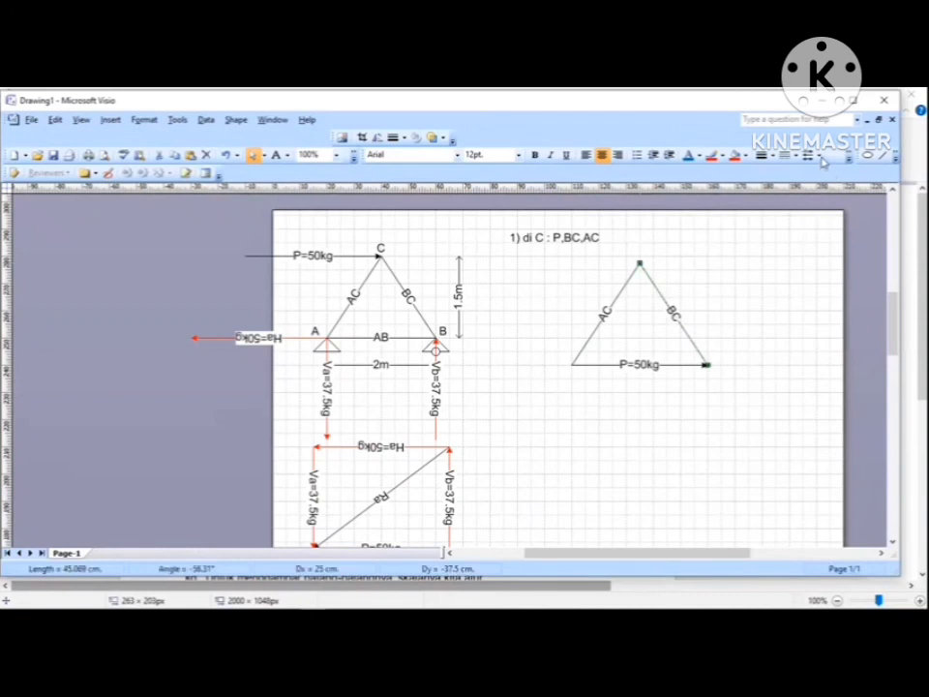
# Add a filled arrowhead to the upper end of BC and to the lower end of AC in the force triangle.
pyautogui.click(822, 157)
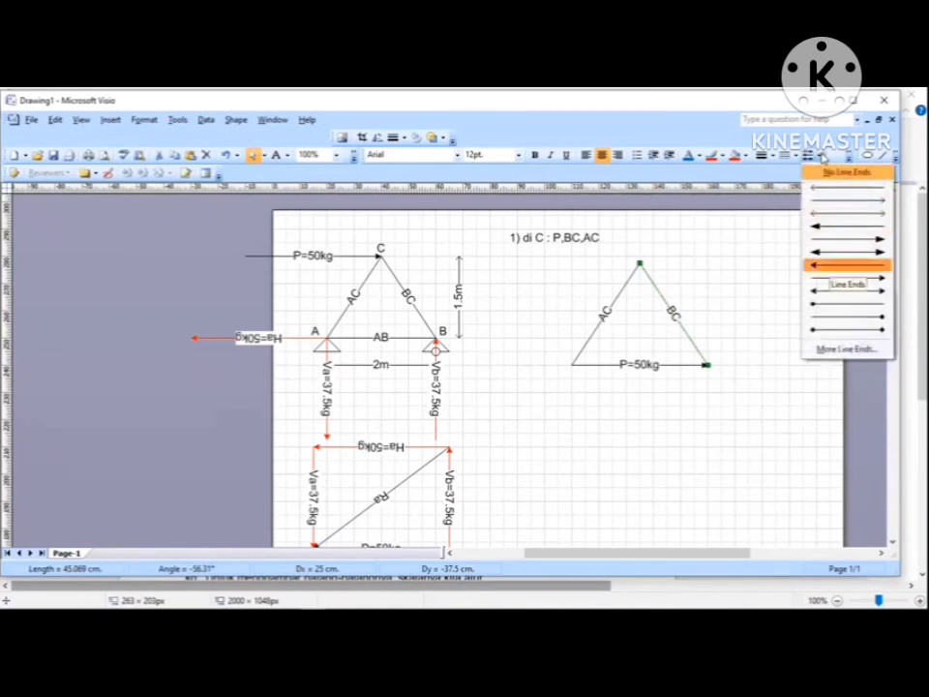
pyautogui.click(835, 264)
pyautogui.click(605, 314)
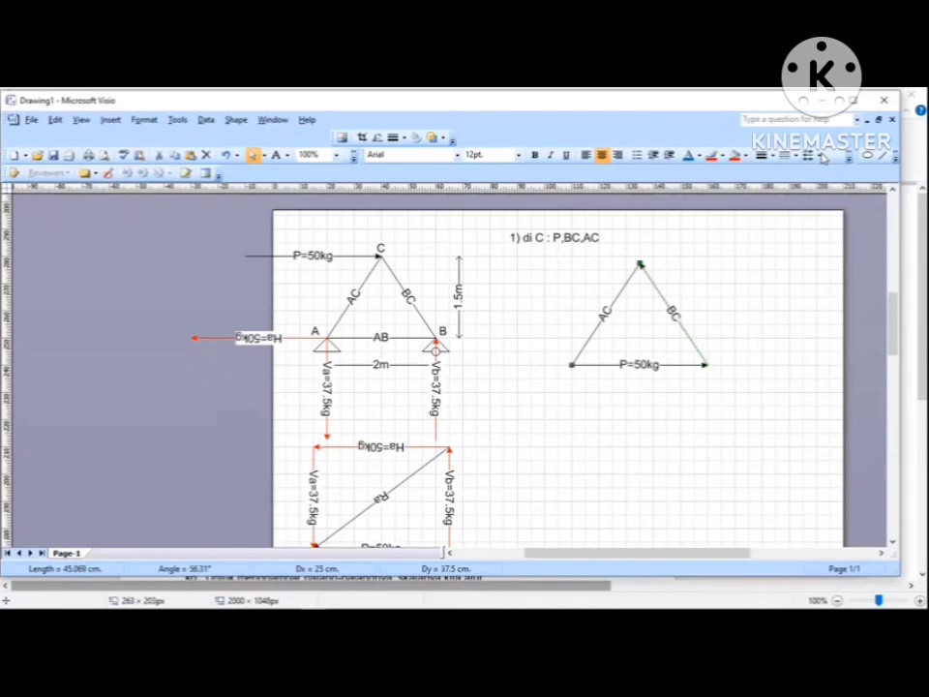
pyautogui.click(822, 157)
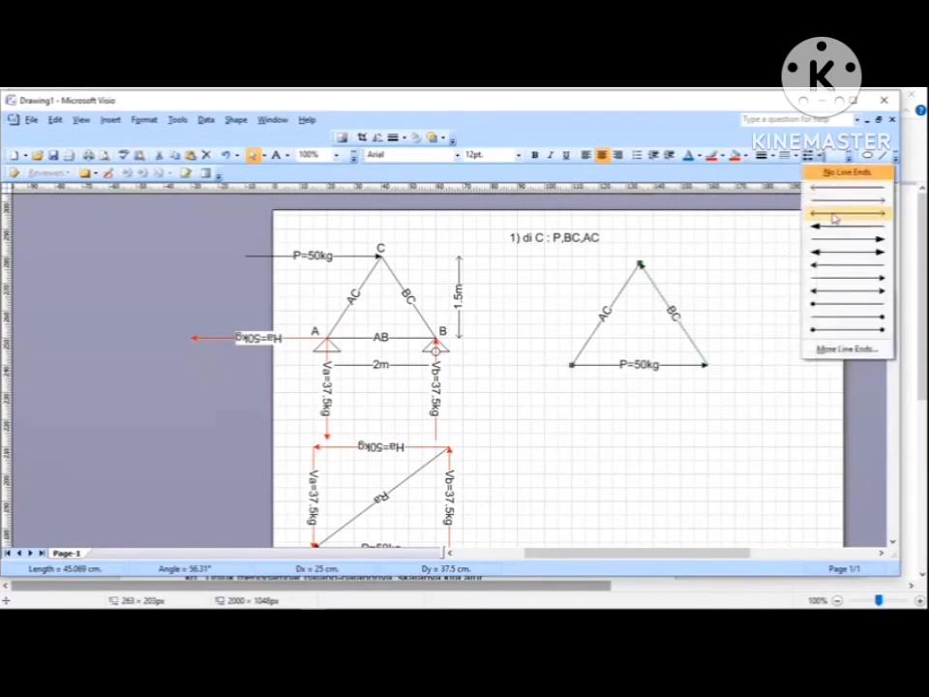
pyautogui.click(828, 267)
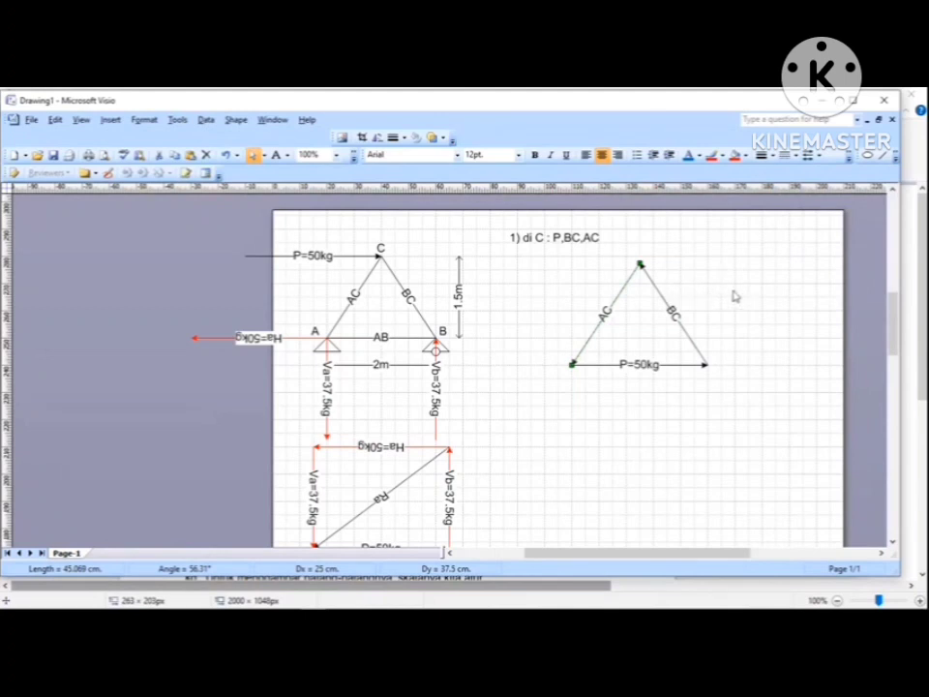
pyautogui.click(757, 280)
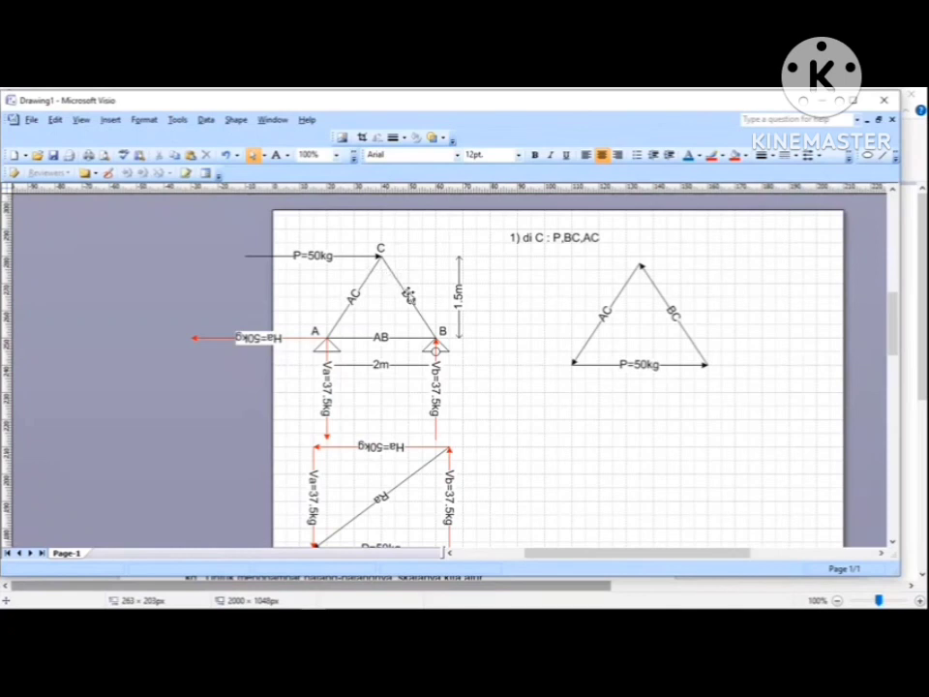
# Add the force signs to the force triangle's labels so they read -BC and +AC.
pyautogui.click(676, 314)
pyautogui.doubleClick(676, 314)
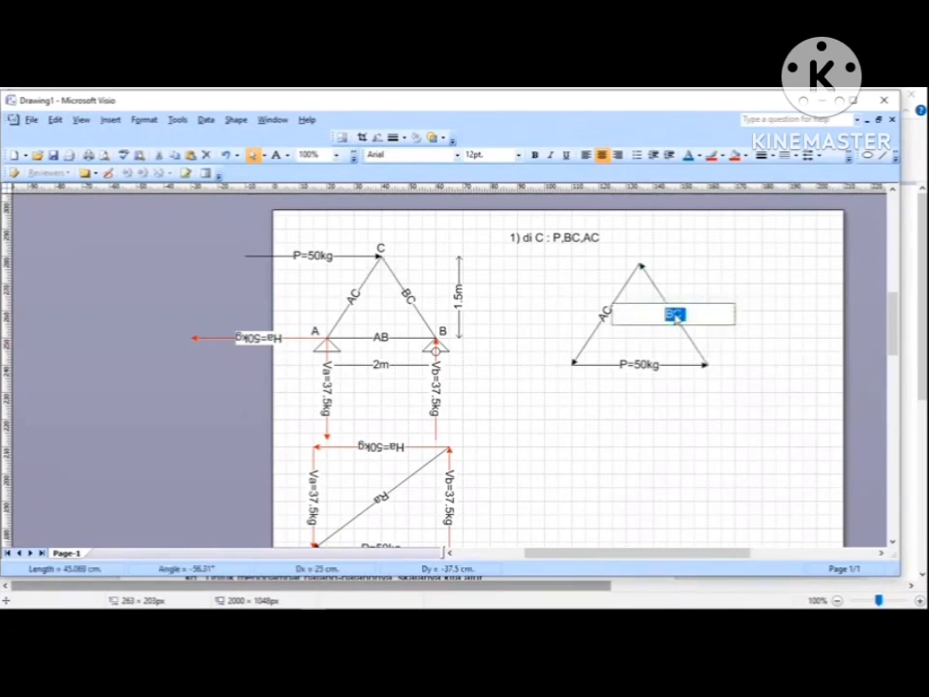
pyautogui.click(677, 319)
pyautogui.click(720, 272)
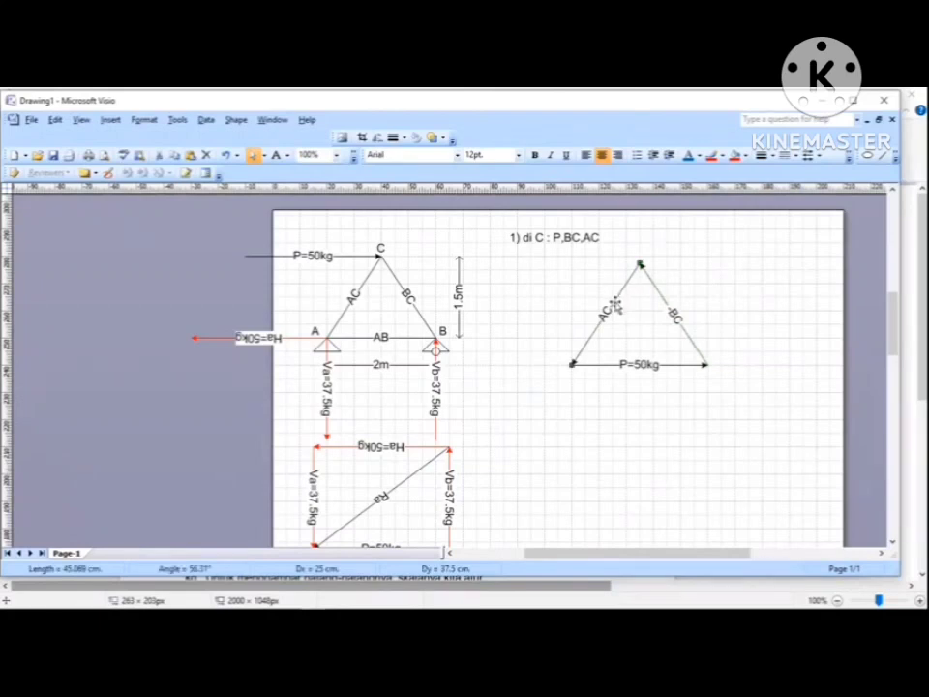
pyautogui.doubleClick(614, 308)
pyautogui.click(614, 316)
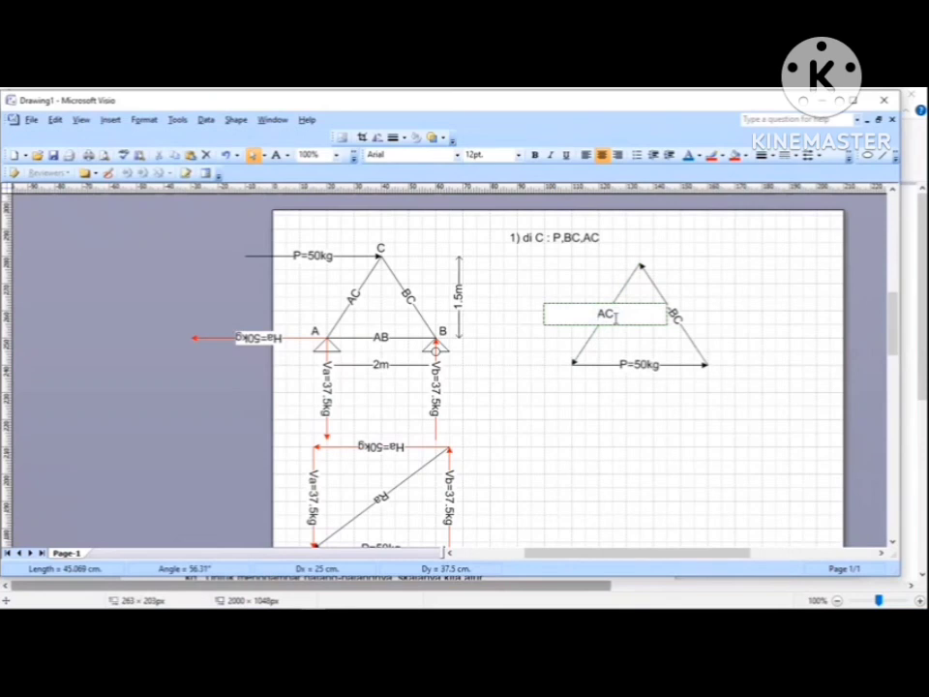
pyautogui.write('+')
pyautogui.click(701, 290)
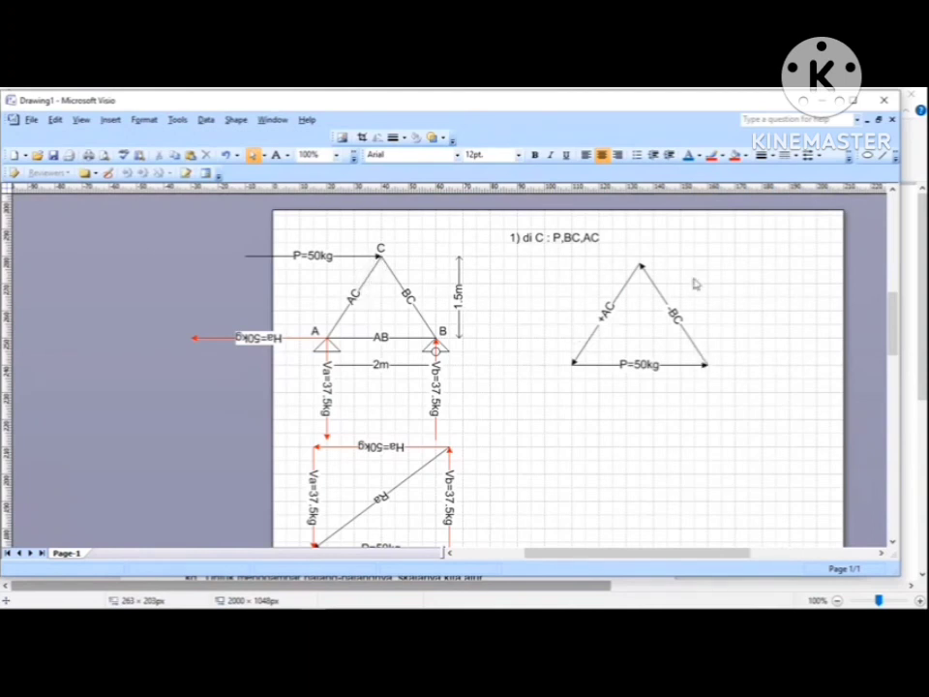
# Extend the force triangle's BC label to read -BC=-45.069kg.
pyautogui.click(674, 314)
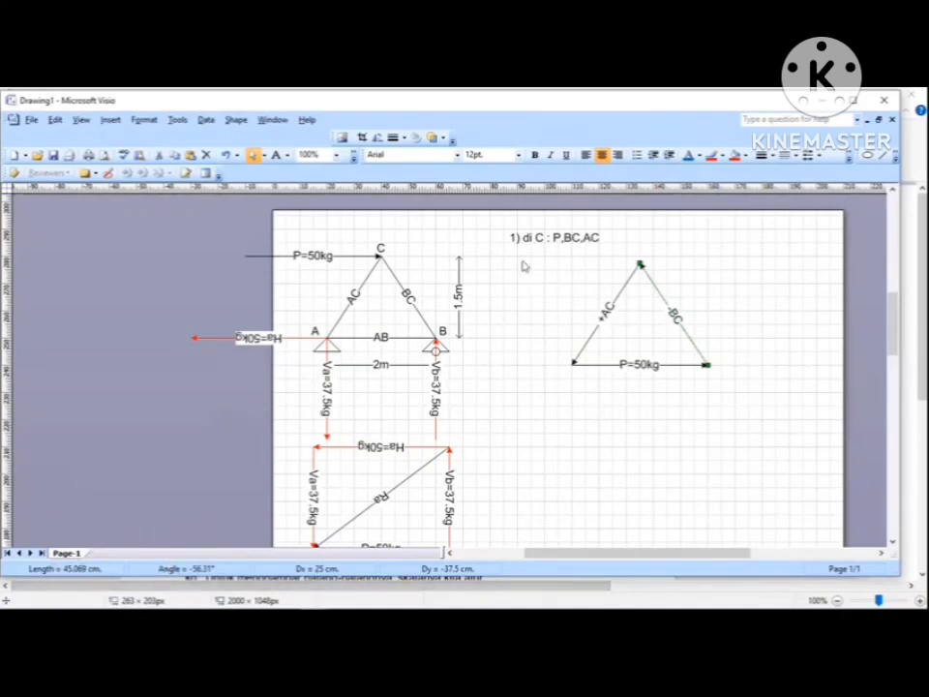
pyautogui.click(682, 339)
pyautogui.doubleClick(682, 339)
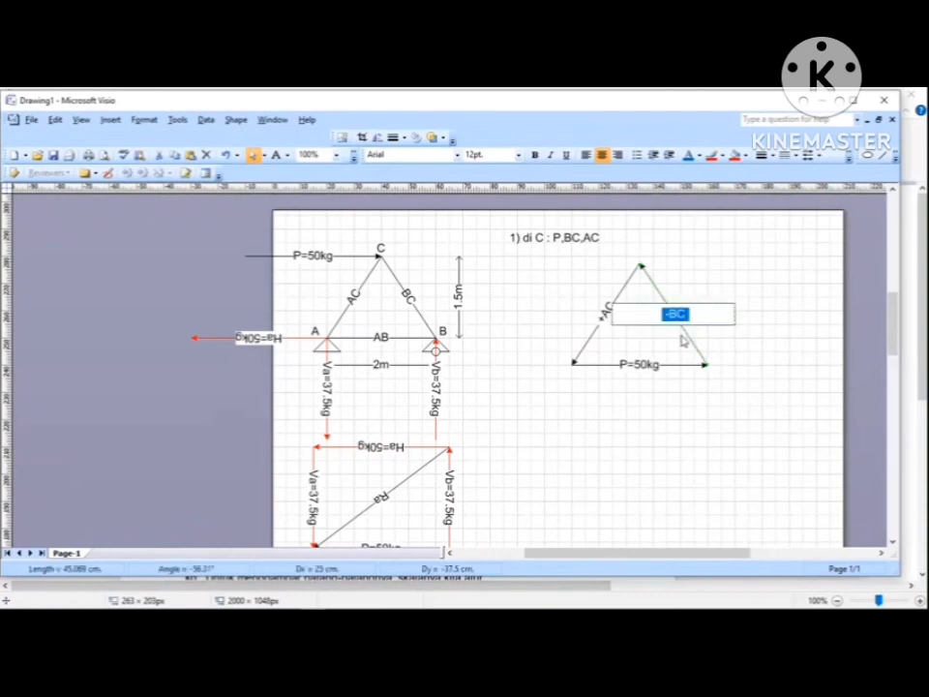
pyautogui.press('Right')
pyautogui.write('=-45')
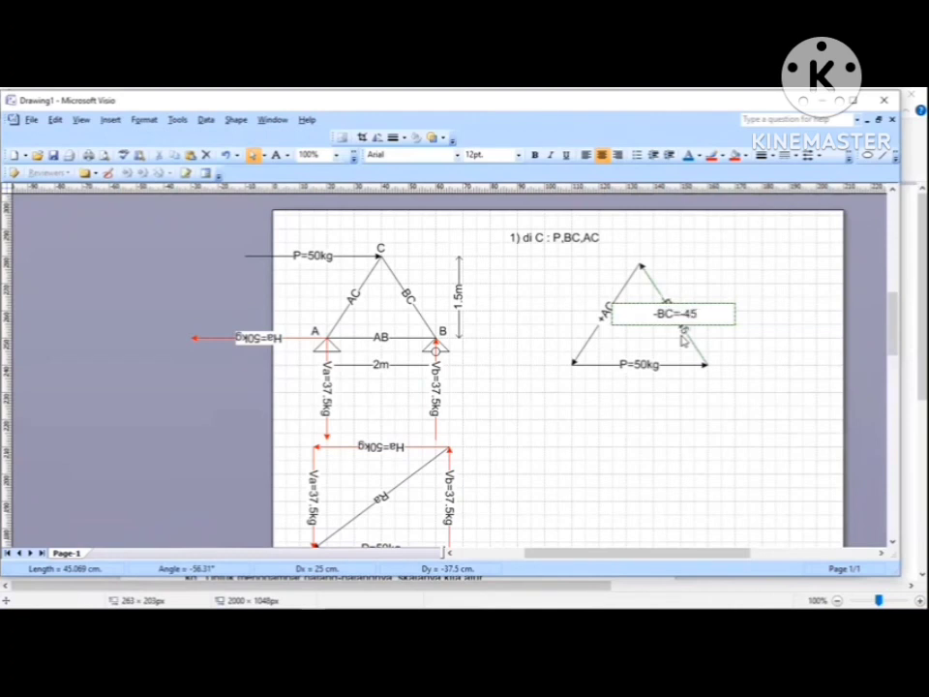
pyautogui.write('.06')
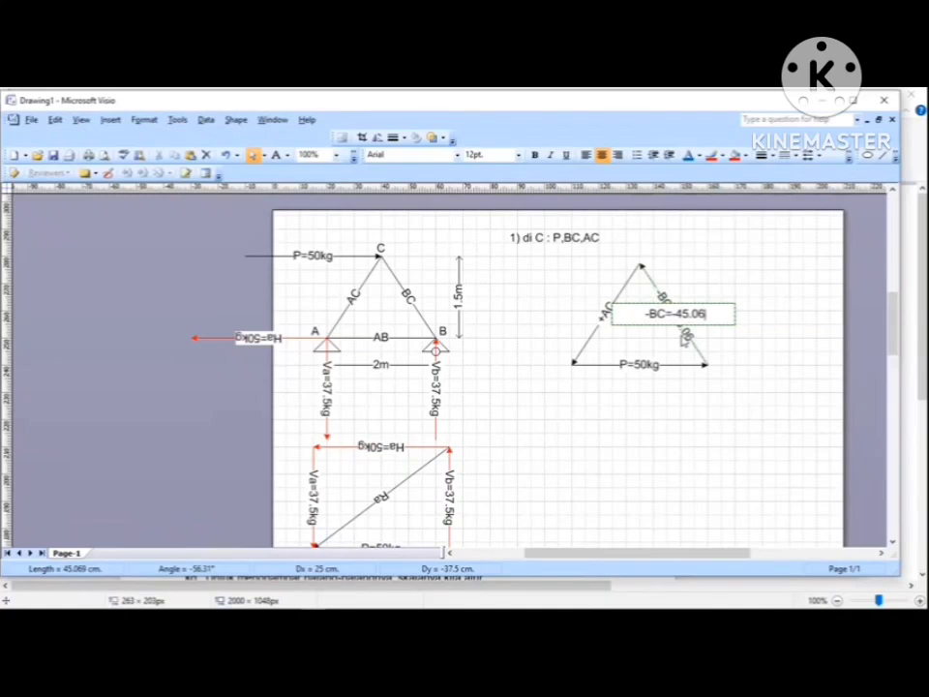
pyautogui.write('9kg')
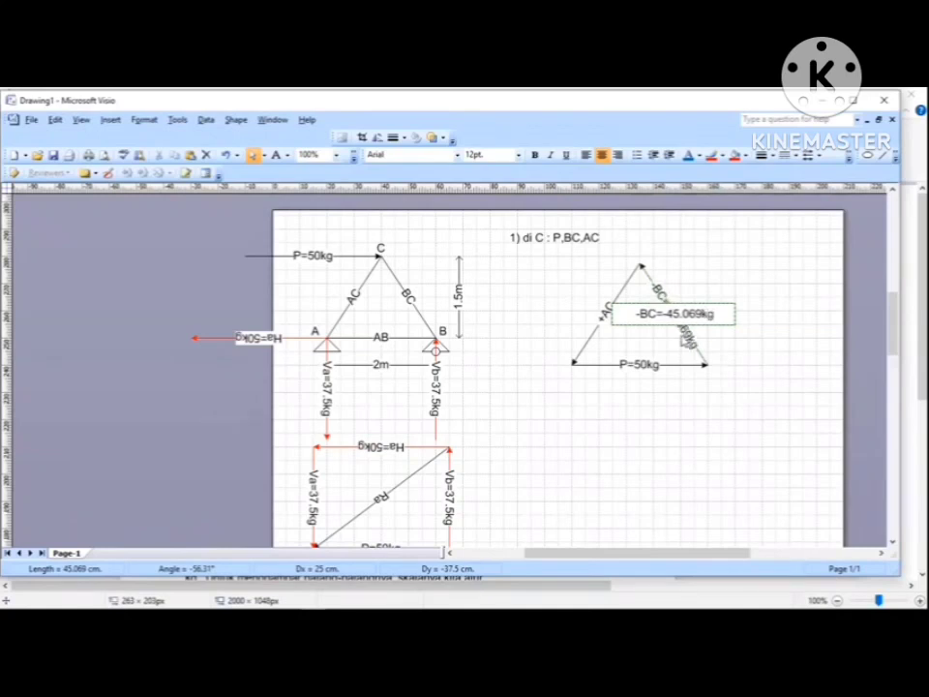
pyautogui.click(729, 289)
# Extend the force triangle's AC label to read +AC=+45.069kg.
pyautogui.click(606, 318)
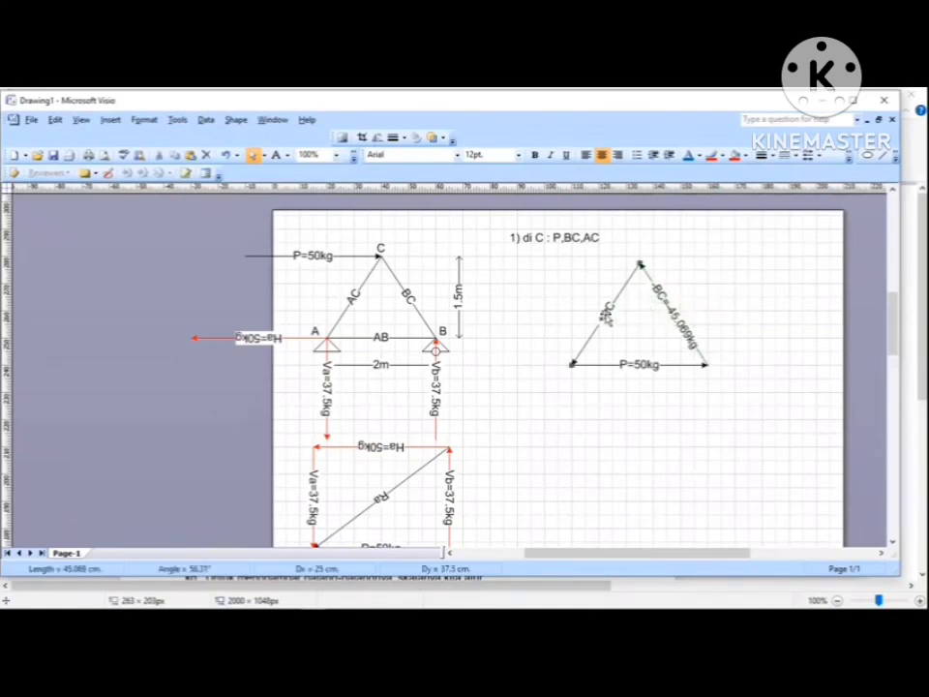
pyautogui.doubleClick(618, 325)
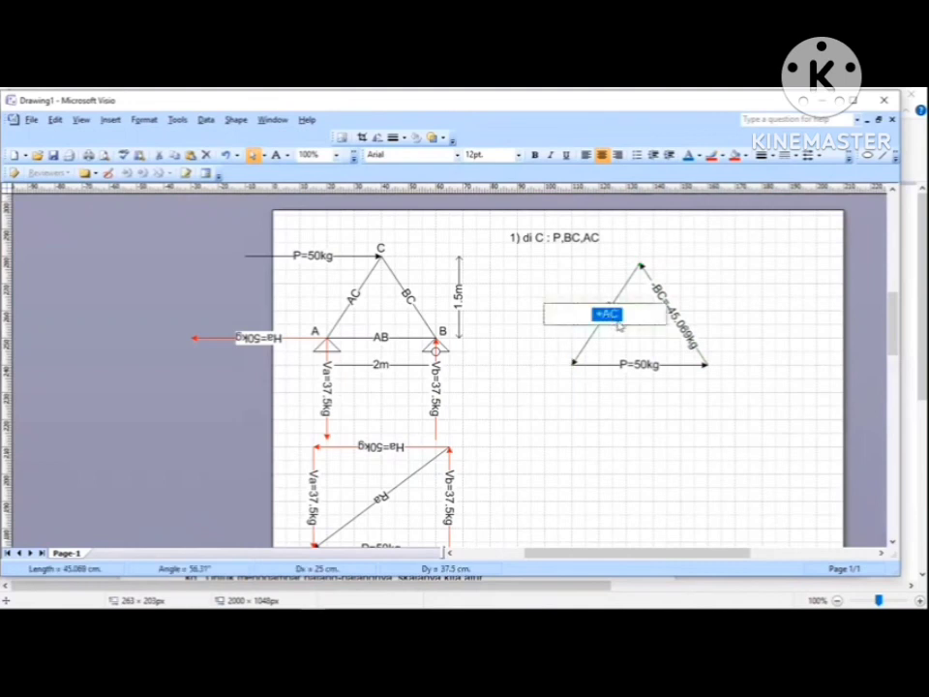
pyautogui.click(619, 314)
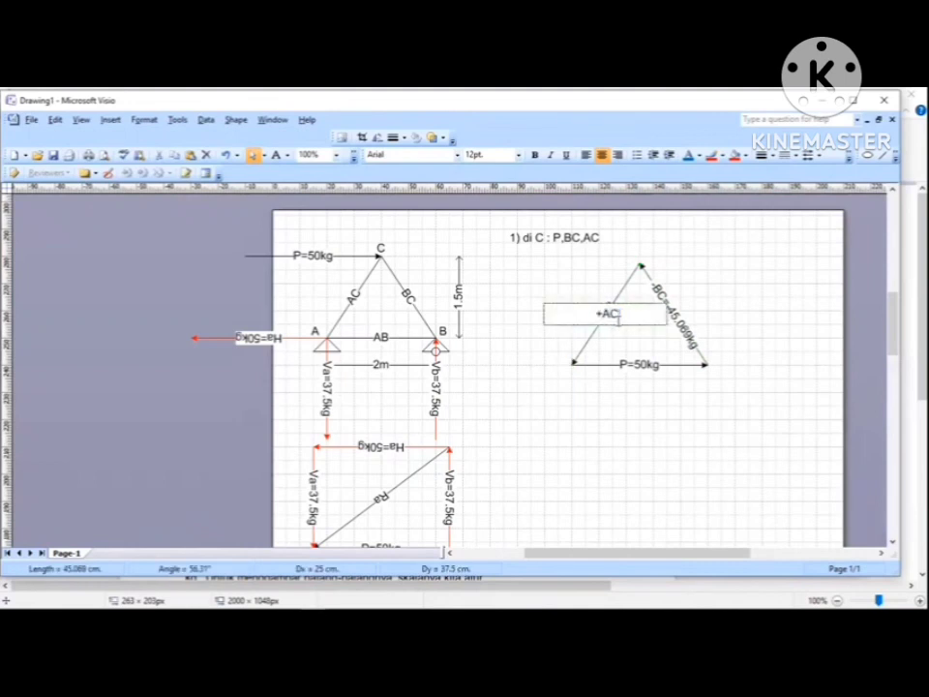
pyautogui.write('=')
pyautogui.write('+45')
pyautogui.write(',069k')
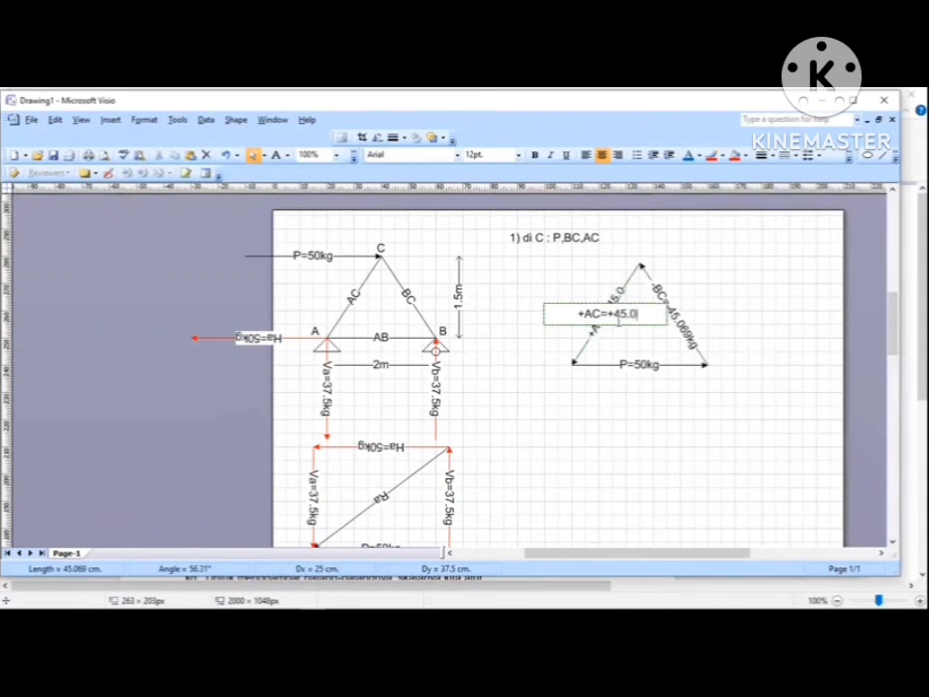
pyautogui.write('g')
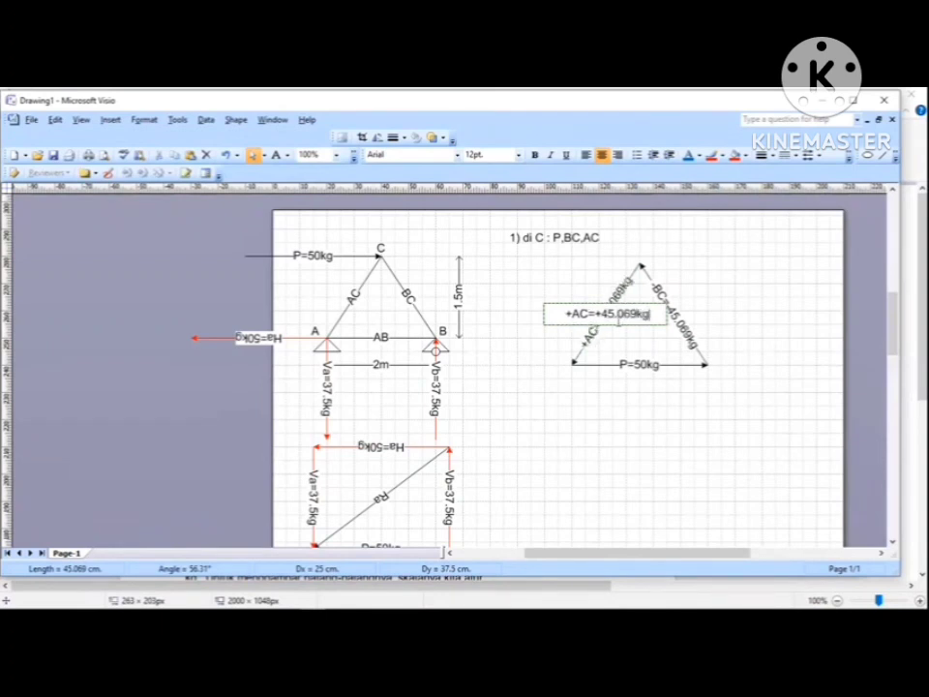
pyautogui.click(729, 288)
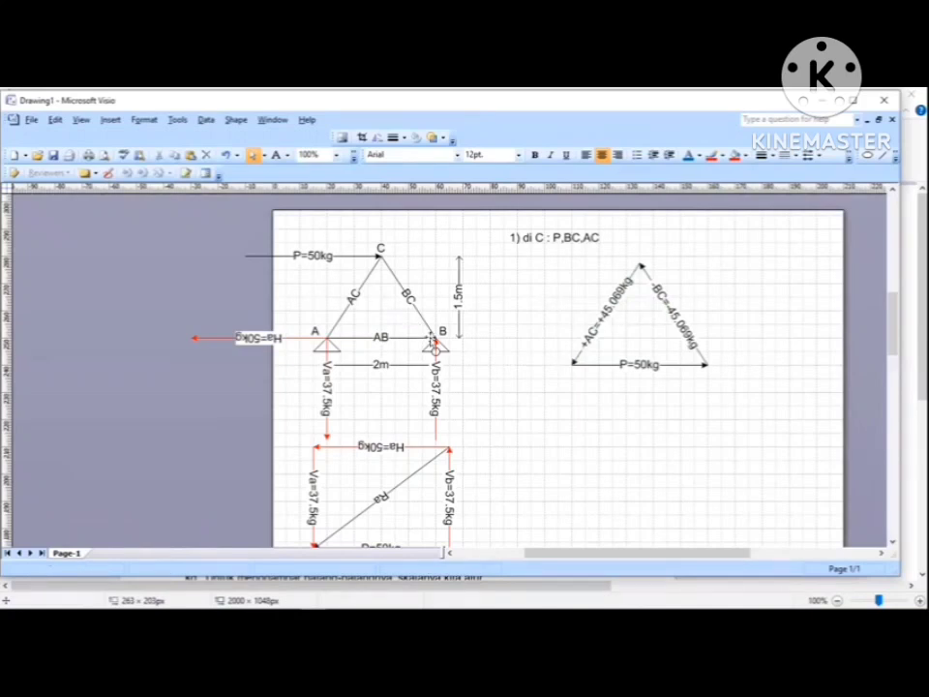
# Add a minus sign to the truss's BC member label so it reads -BC.
pyautogui.click(412, 302)
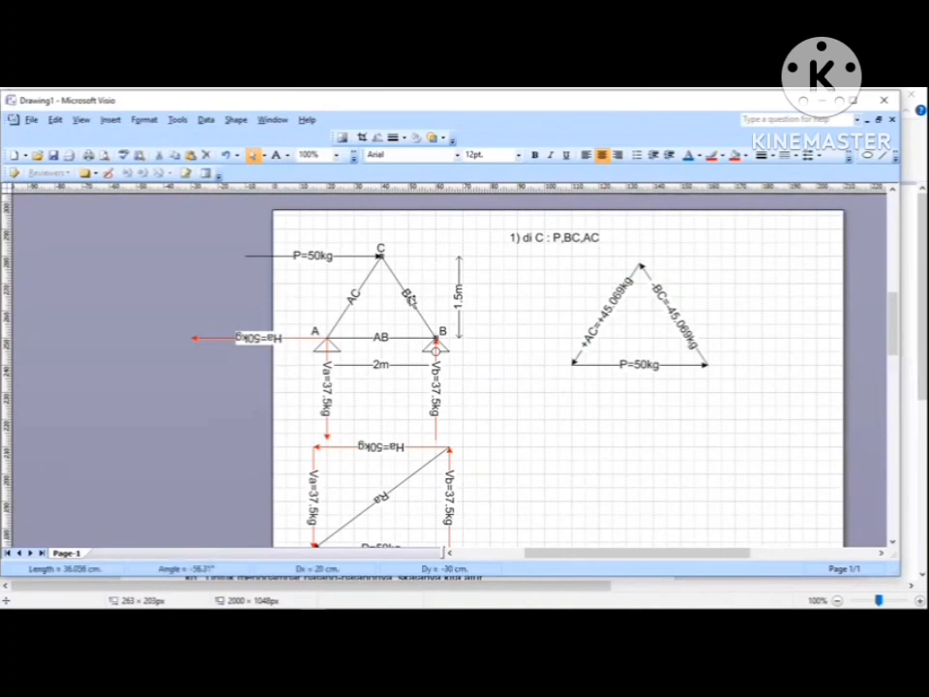
pyautogui.doubleClick(419, 323)
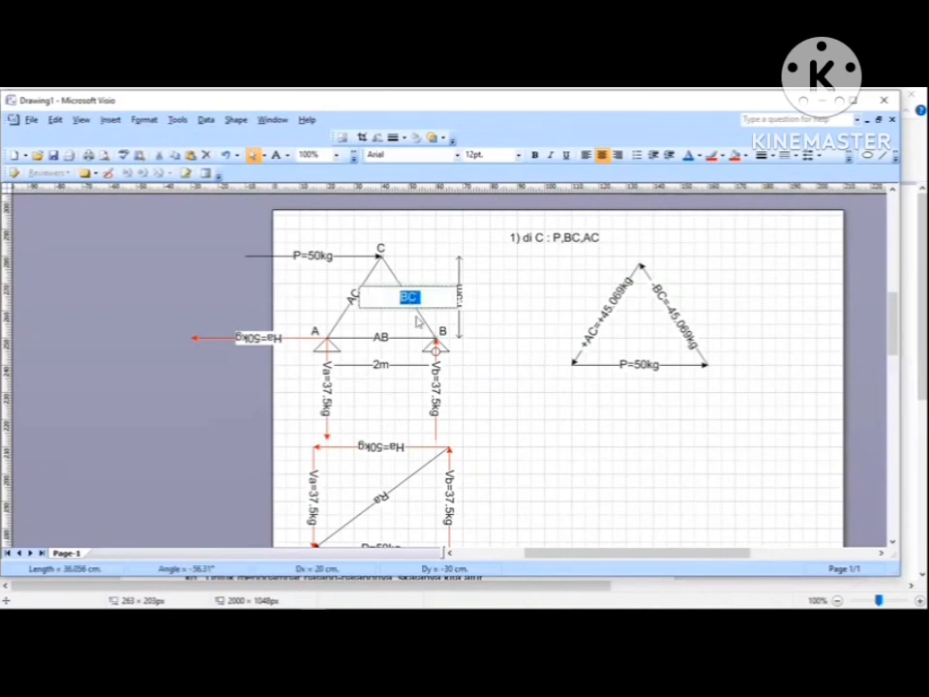
pyautogui.press('Left')
pyautogui.write('-')
pyautogui.click(400, 330)
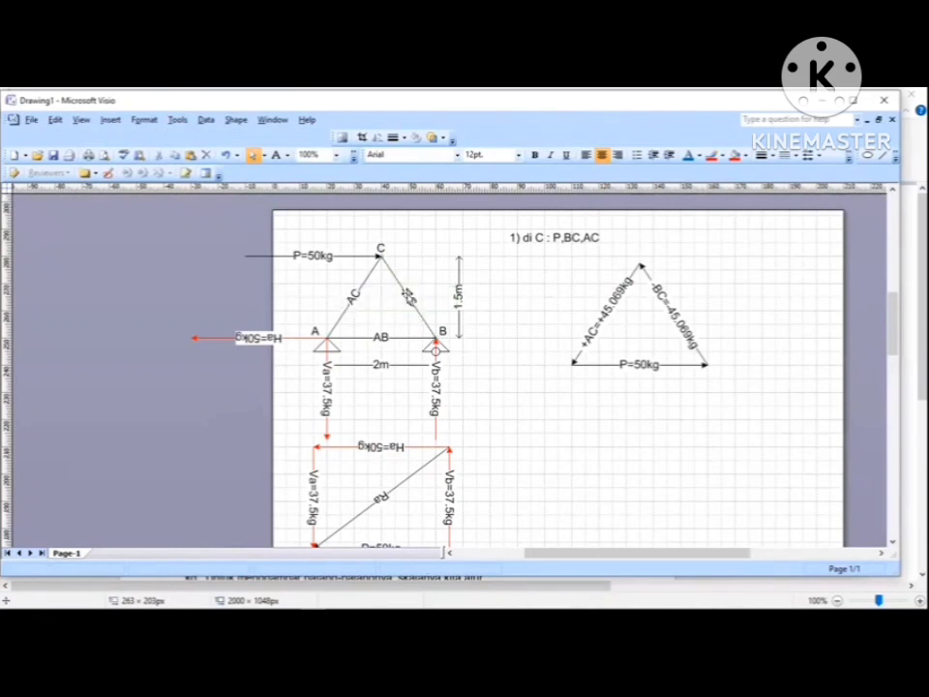
pyautogui.doubleClick(432, 329)
pyautogui.press('Left')
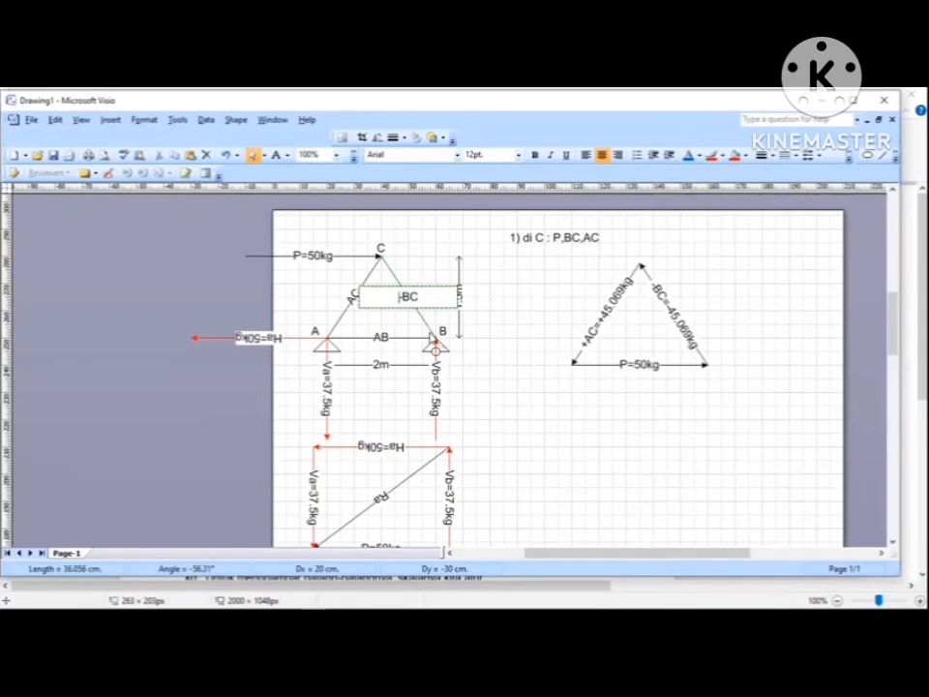
pyautogui.click(422, 271)
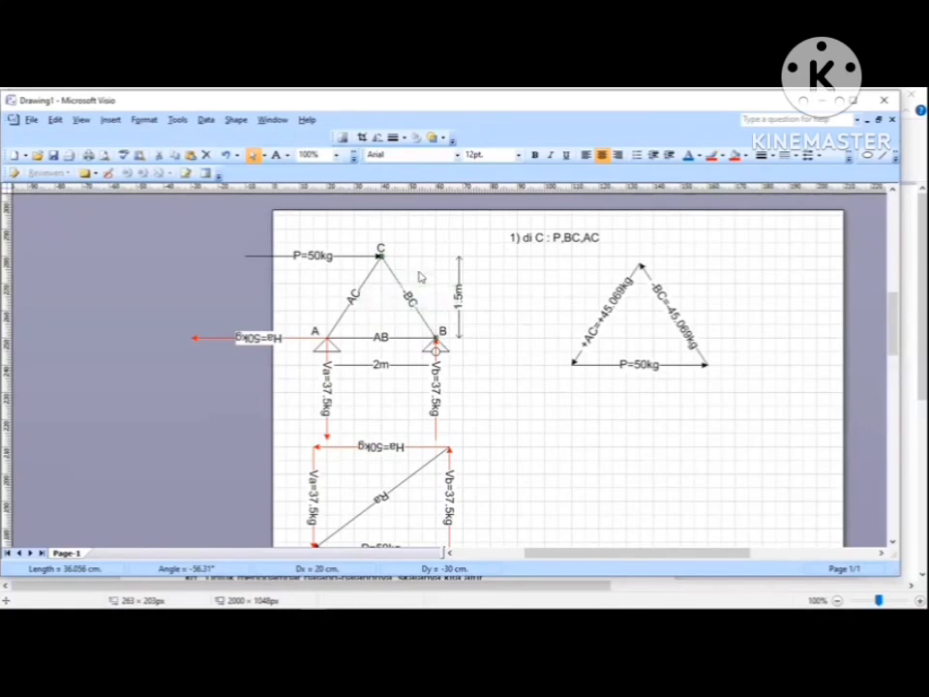
# Add a plus sign to the truss's AC member label so it reads +AC.
pyautogui.doubleClick(345, 303)
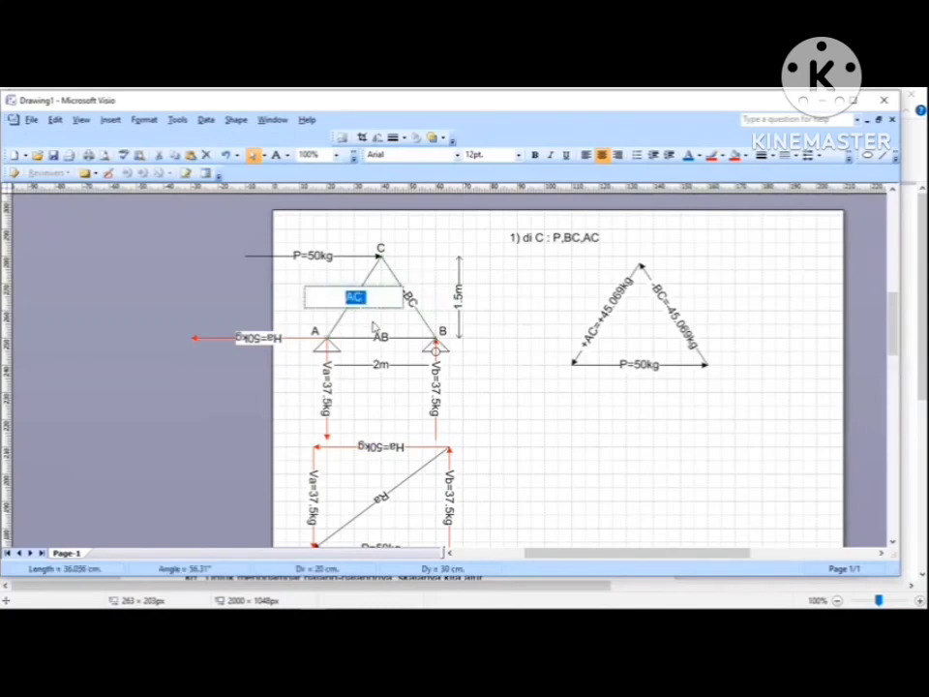
pyautogui.press('Left')
pyautogui.write('+')
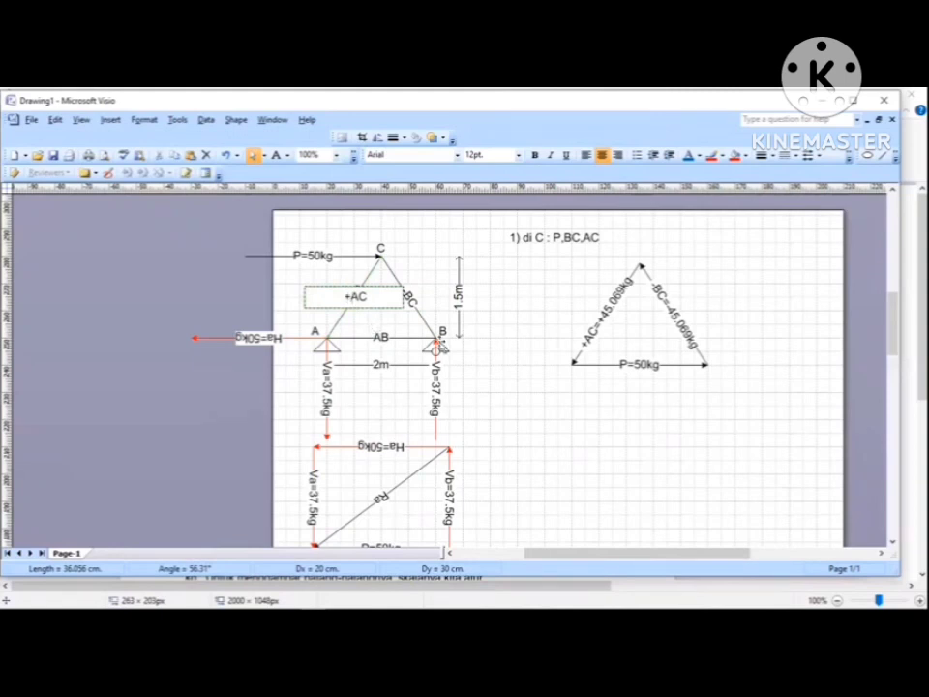
pyautogui.click(526, 414)
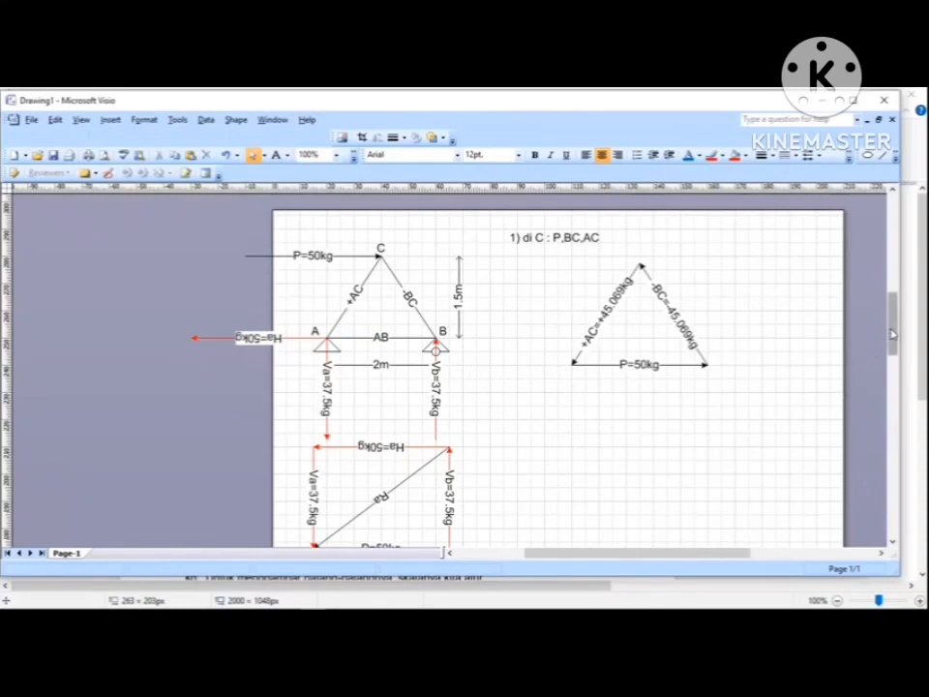
# Add the joint heading "2)B:BC,Vb,AB" as text below joint C's force triangle.
pyautogui.moveTo(895, 334); pyautogui.dragTo(896, 338)
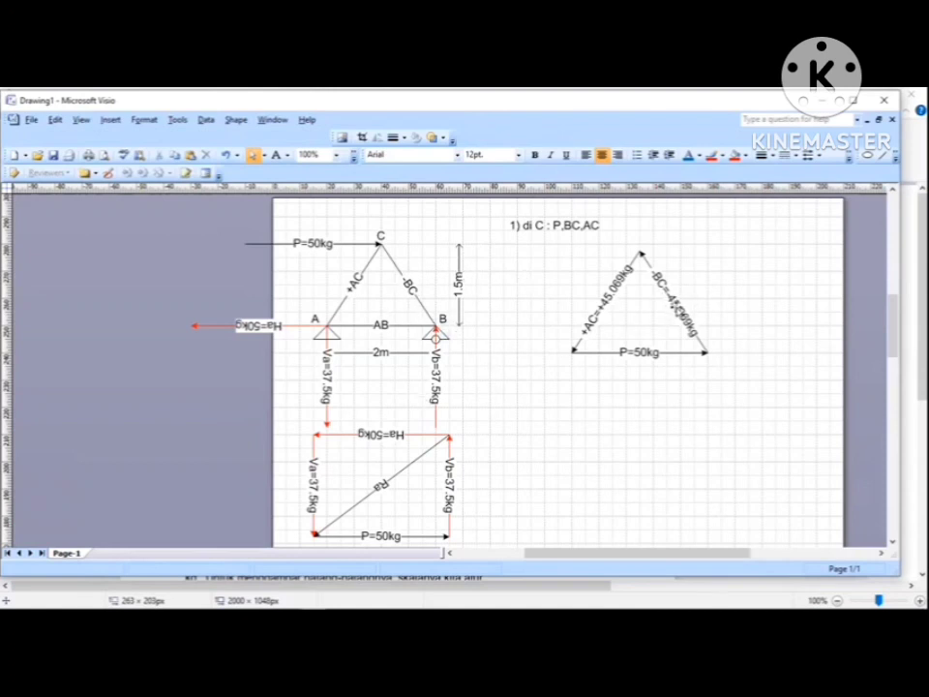
pyautogui.click(671, 325)
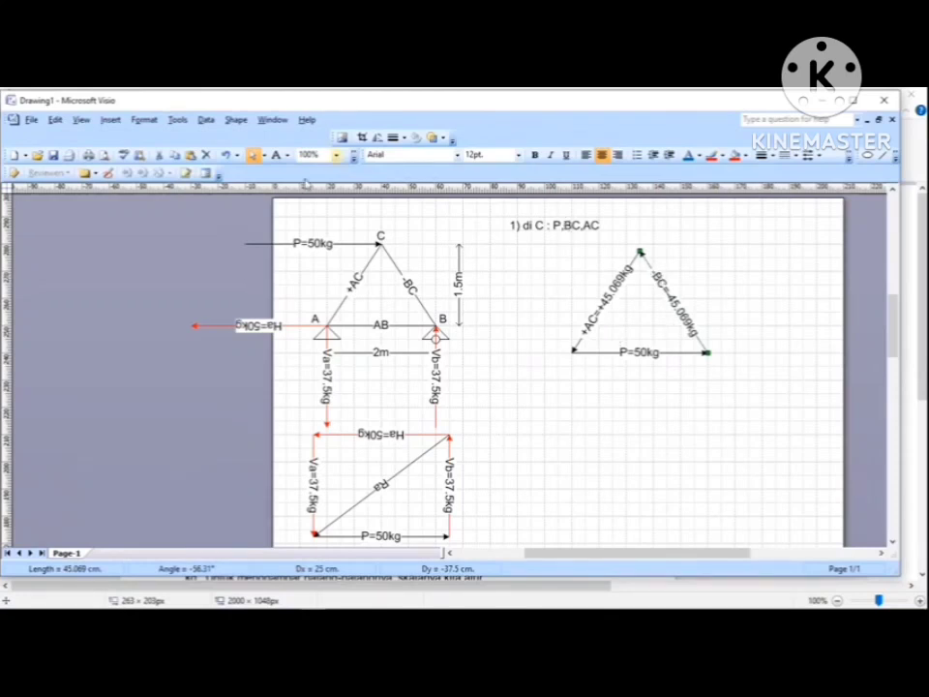
pyautogui.press('F2')
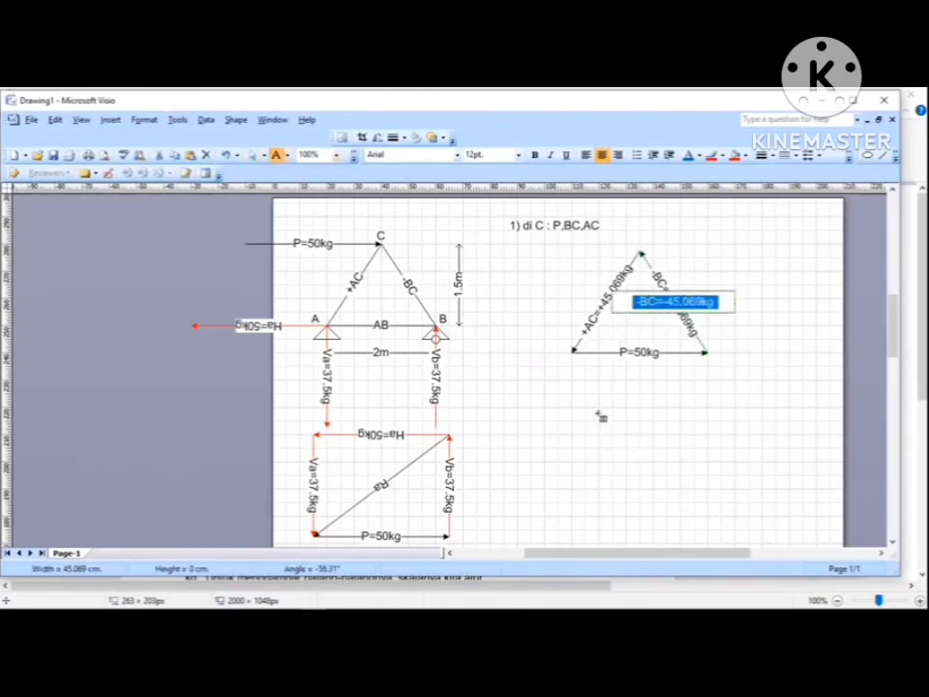
pyautogui.click(601, 417)
pyautogui.click(585, 409)
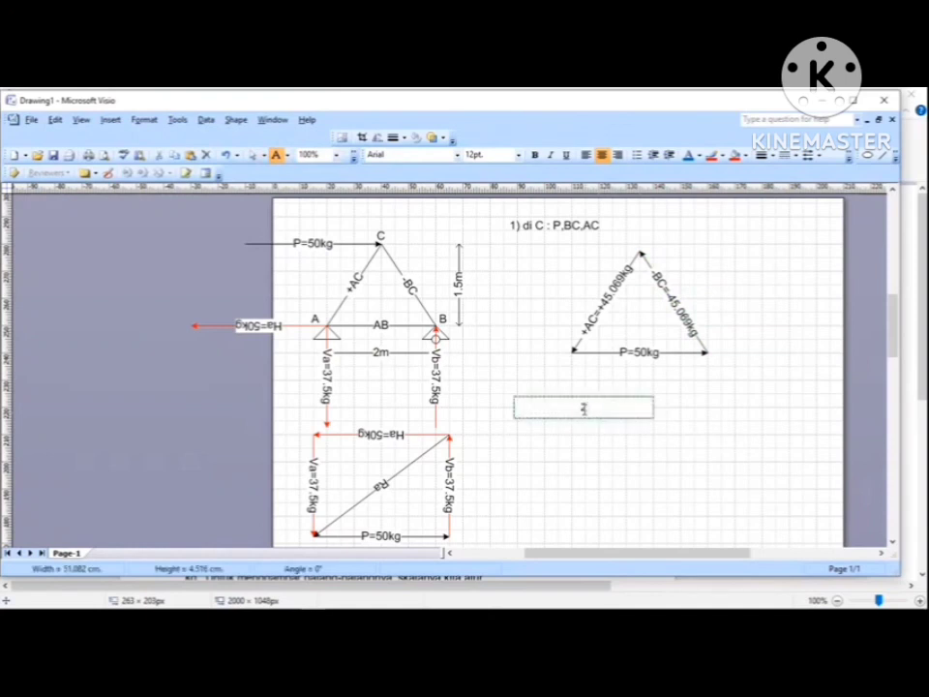
pyautogui.write('2)B:')
pyautogui.write('BC,Vb,AB')
pyautogui.click(728, 414)
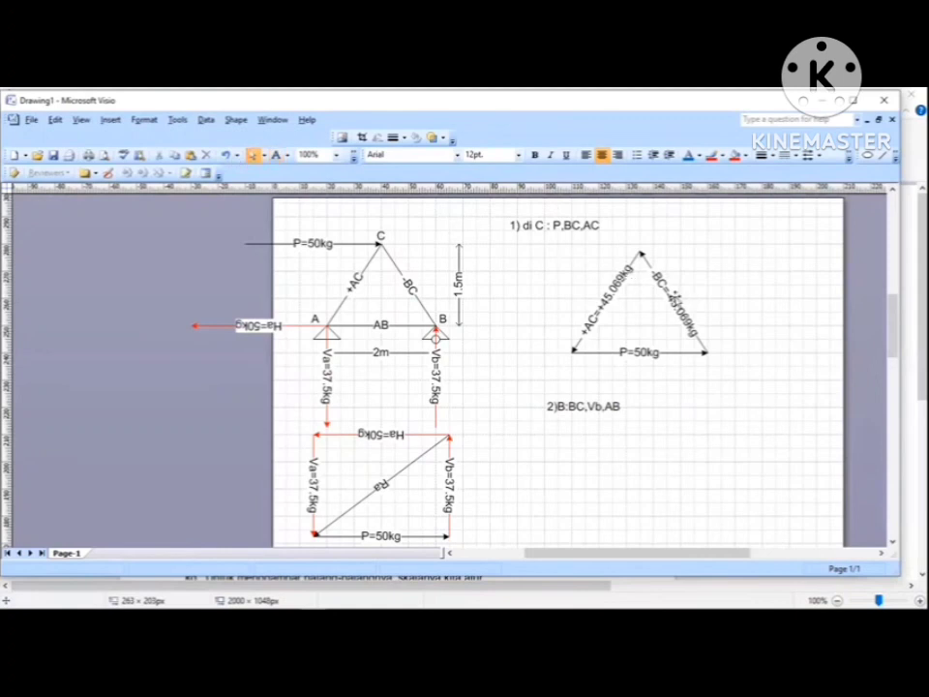
# Copy the -BC=-45.069kg vector from joint C's force triangle and place the copy beside the joint B heading.
pyautogui.click(656, 300)
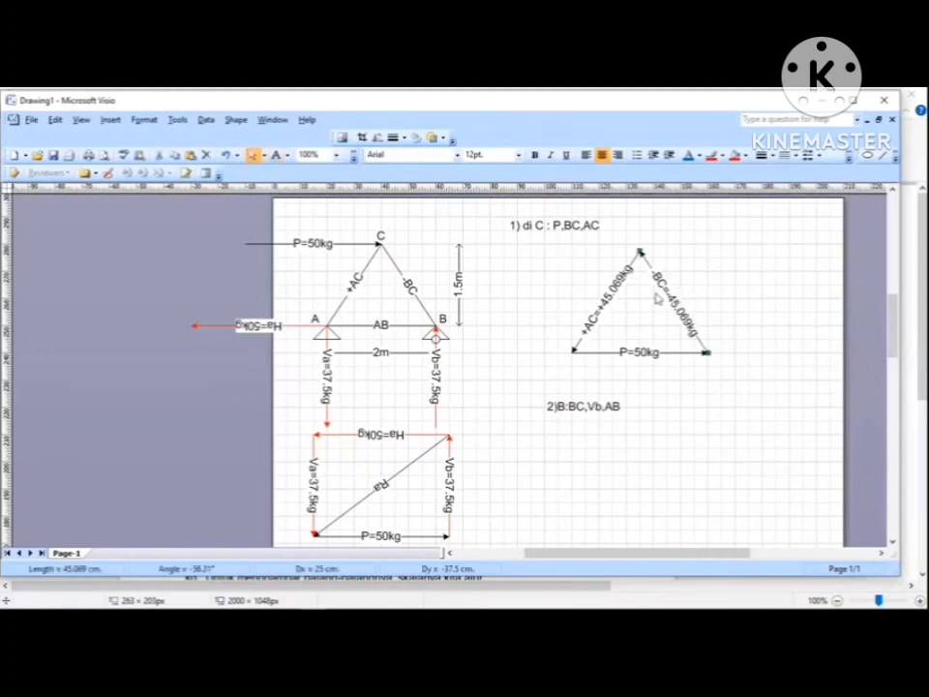
pyautogui.click(176, 155)
pyautogui.click(191, 156)
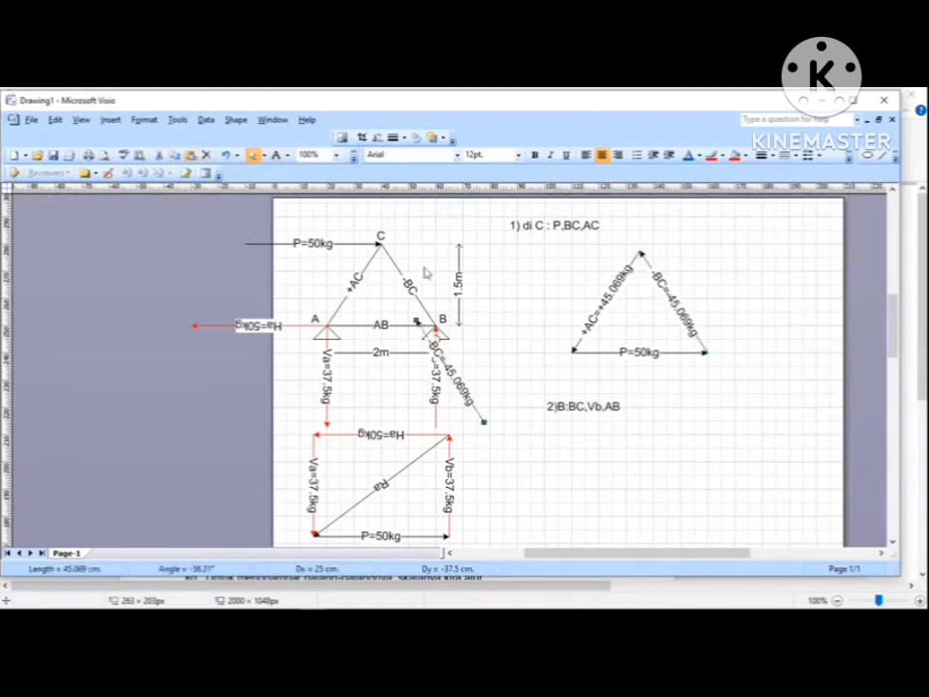
pyautogui.moveTo(418, 321); pyautogui.dragTo(686, 408)
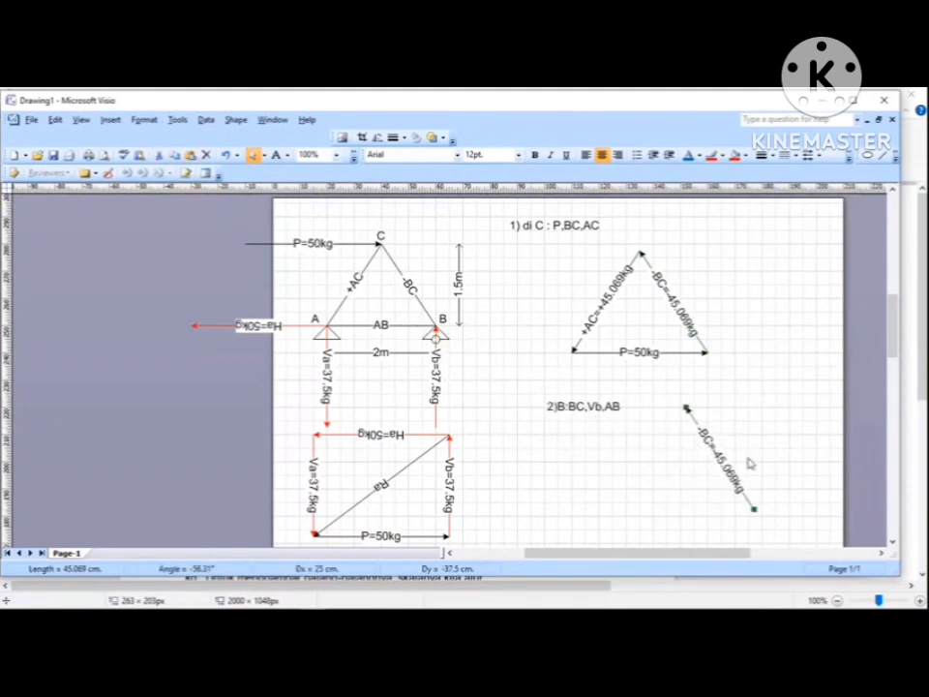
pyautogui.moveTo(718, 456); pyautogui.dragTo(701, 459)
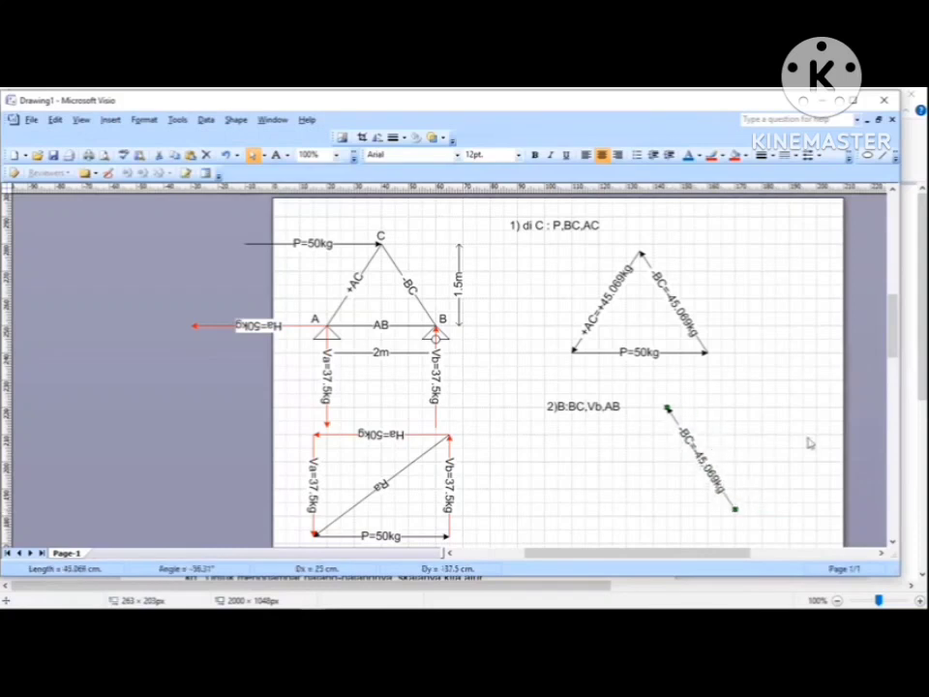
# Reverse the copied BC vector's arrowhead so it points to the lower end of the line.
pyautogui.click(819, 158)
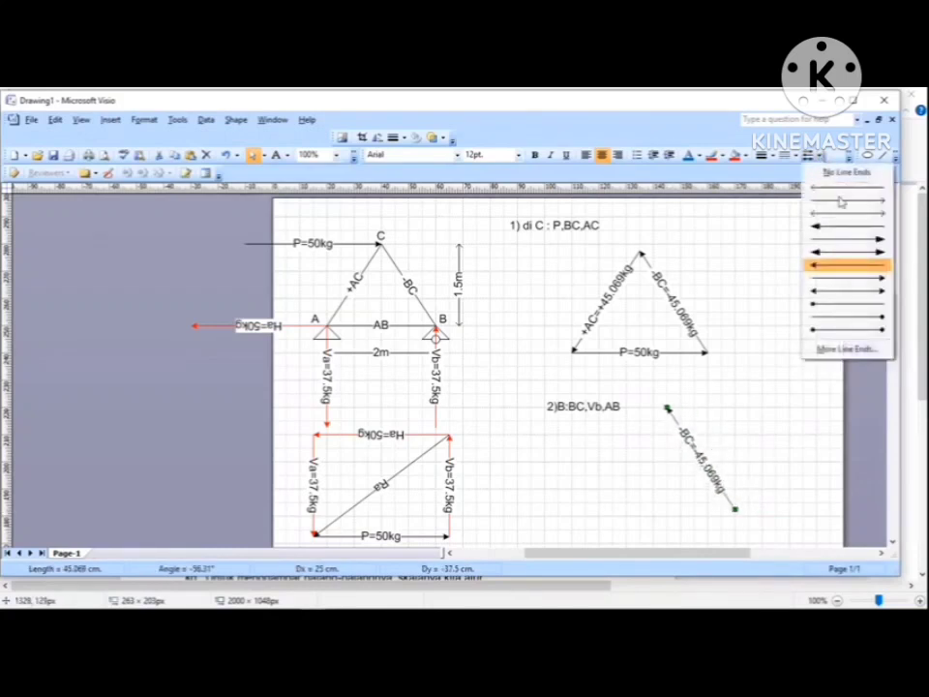
pyautogui.click(829, 266)
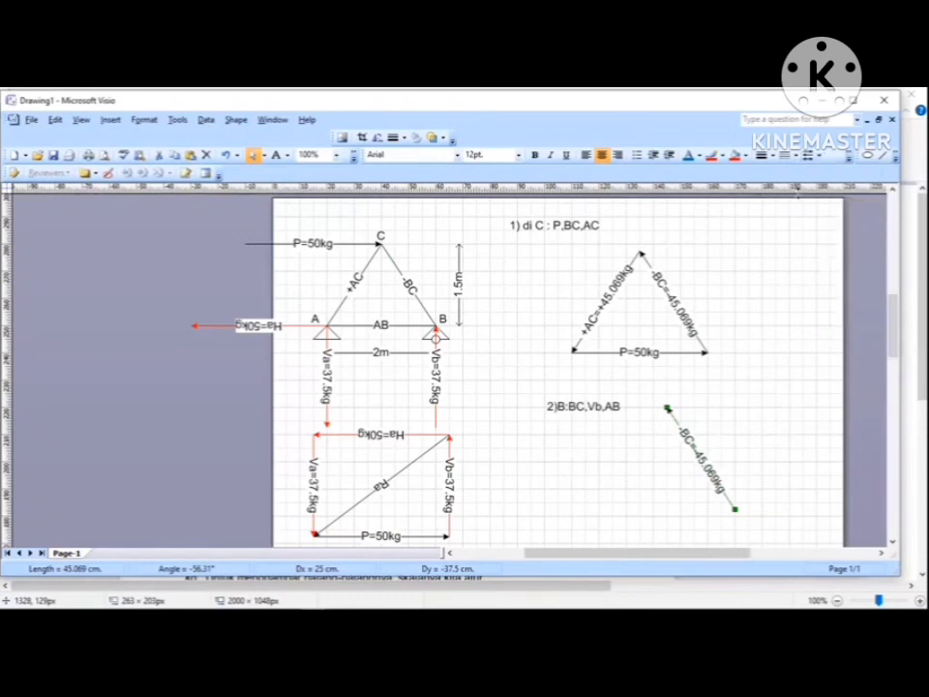
pyautogui.click(817, 157)
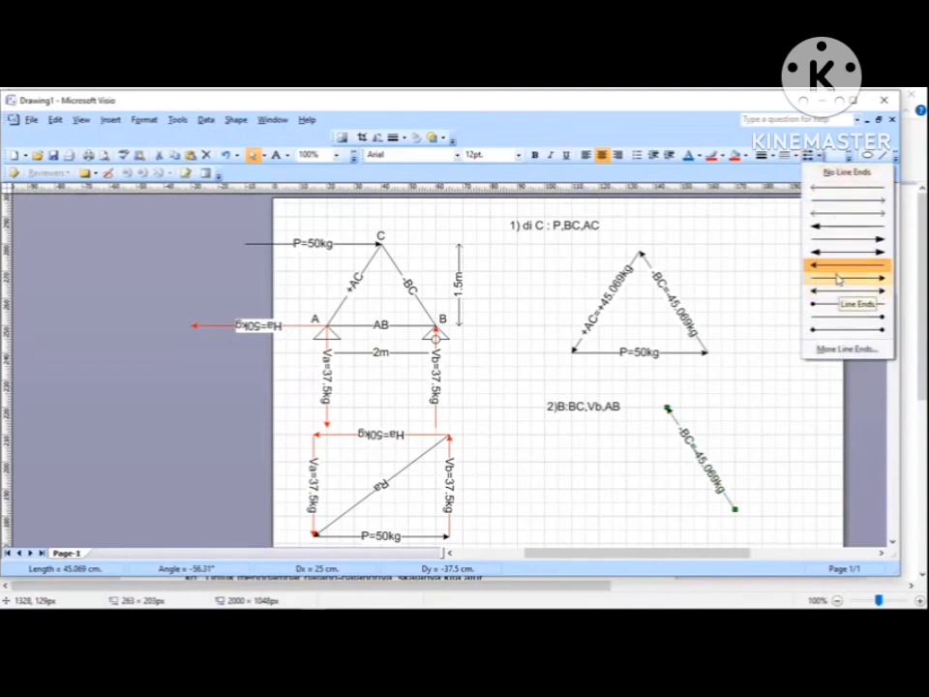
pyautogui.click(838, 279)
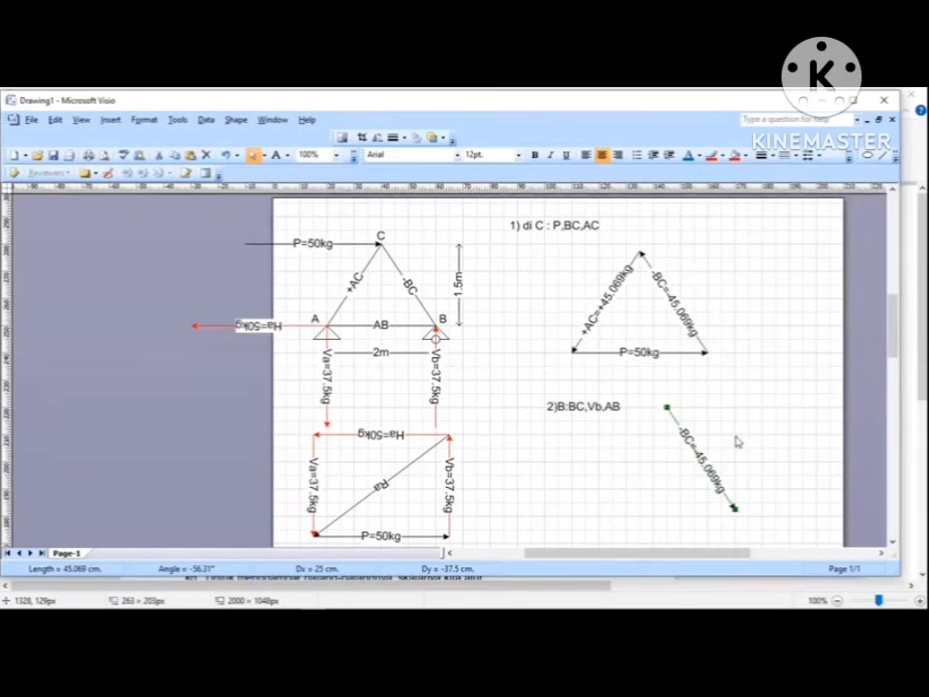
pyautogui.moveTo(687, 439); pyautogui.dragTo(689, 440)
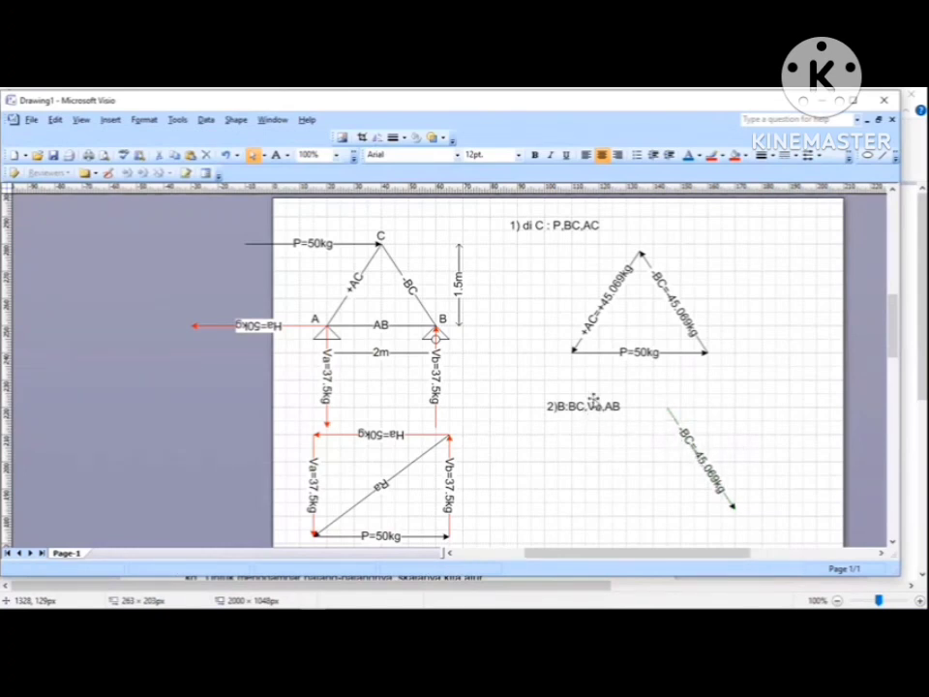
# Copy the truss's Vb=37.5kg reaction and place it upright, starting at the arrowhead of joint B's BC vector.
pyautogui.click(439, 369)
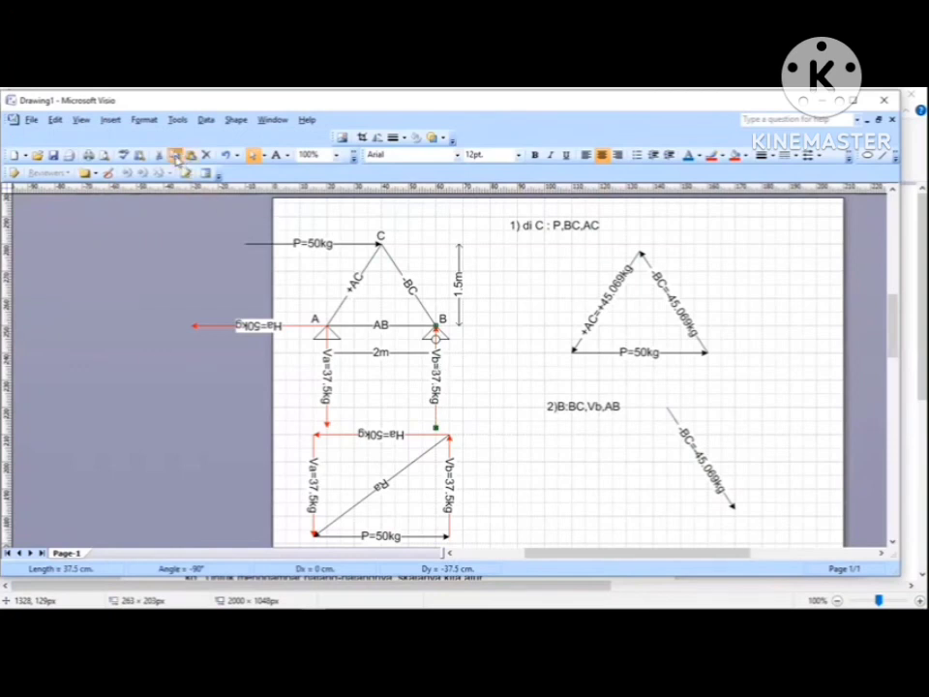
pyautogui.click(191, 155)
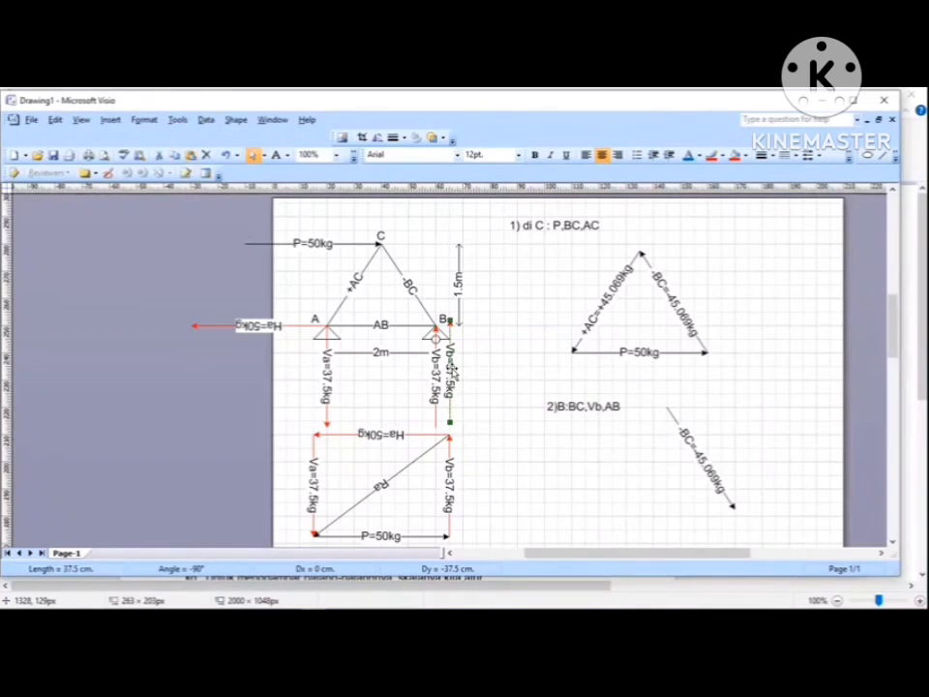
pyautogui.moveTo(452, 371); pyautogui.dragTo(742, 452)
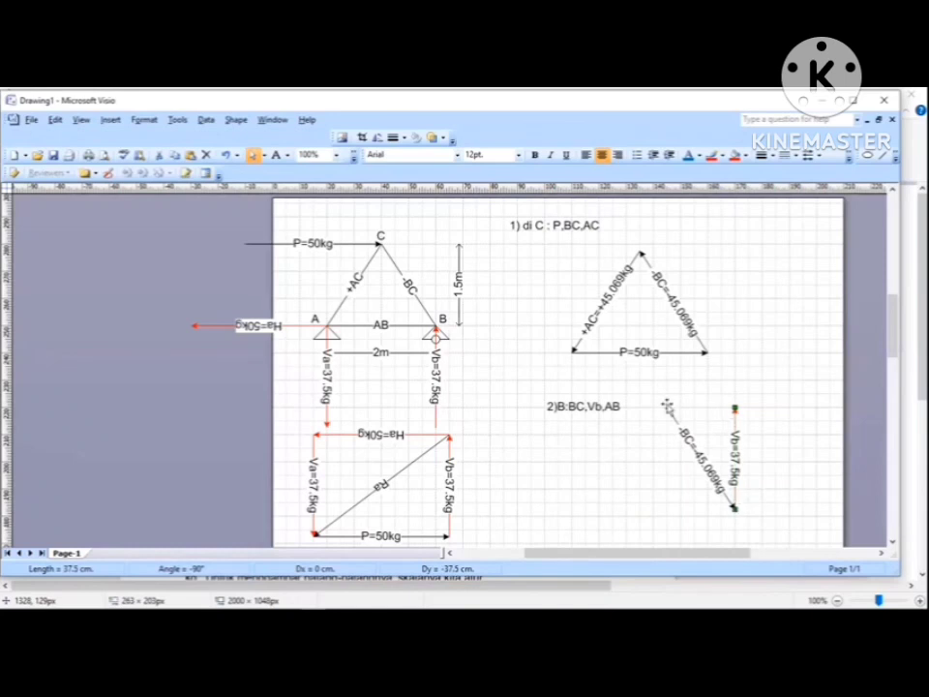
pyautogui.click(561, 456)
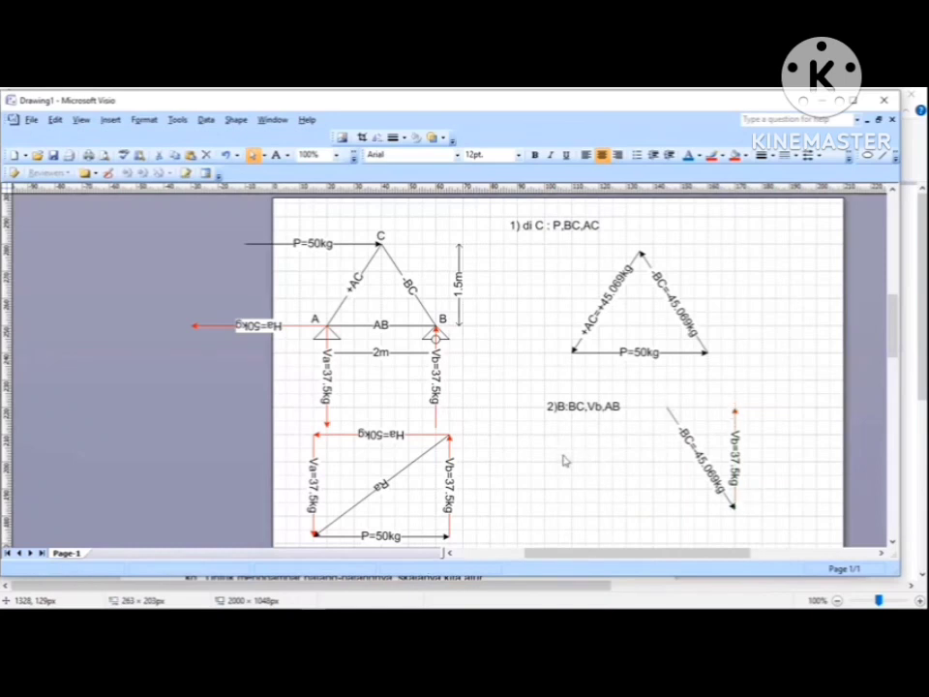
# Copy truss member AB and shorten the copy to 25 cm to close joint B's polygon between the Vb and BC vectors.
pyautogui.click(371, 326)
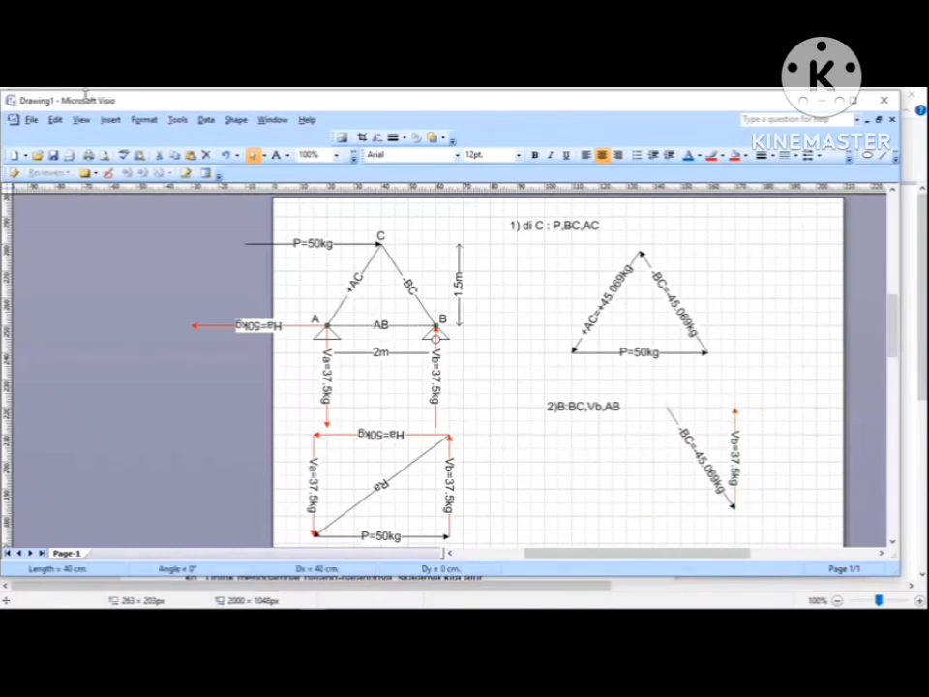
pyautogui.click(175, 155)
pyautogui.click(190, 155)
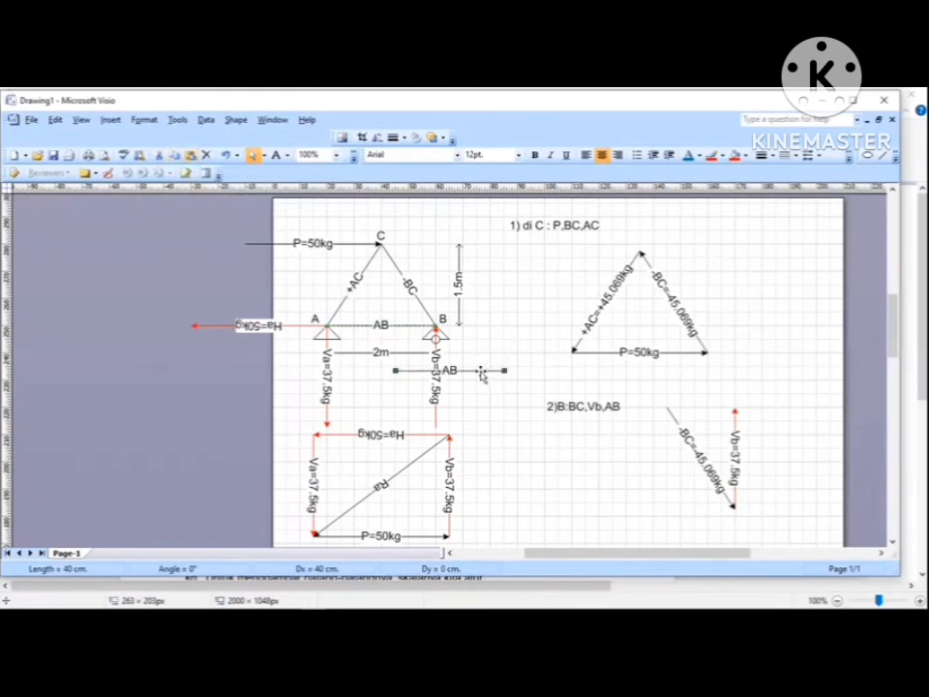
pyautogui.moveTo(515, 371); pyautogui.dragTo(710, 404)
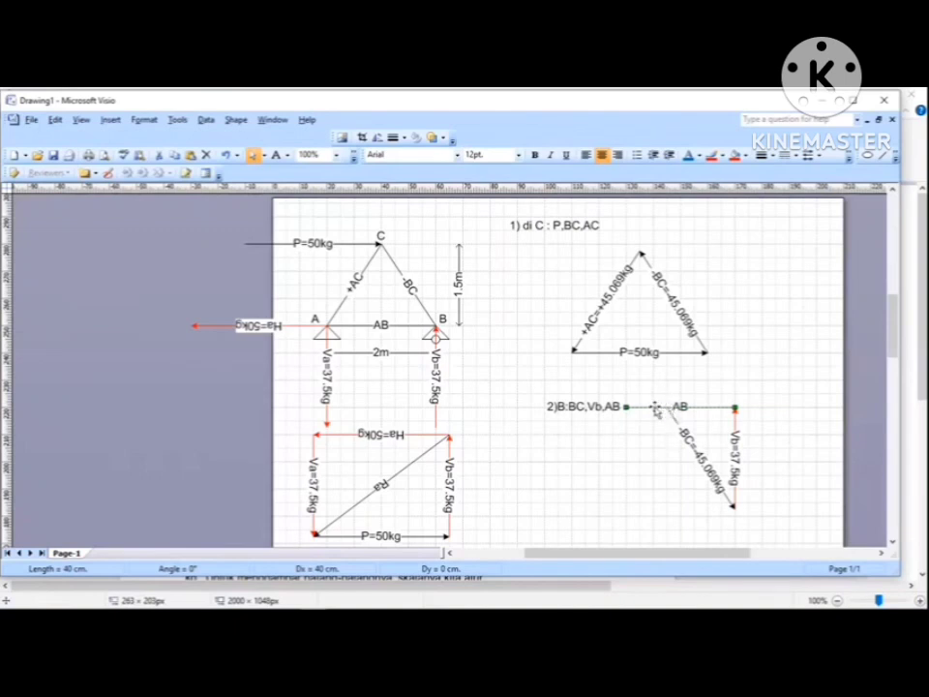
pyautogui.moveTo(626, 408); pyautogui.dragTo(667, 407)
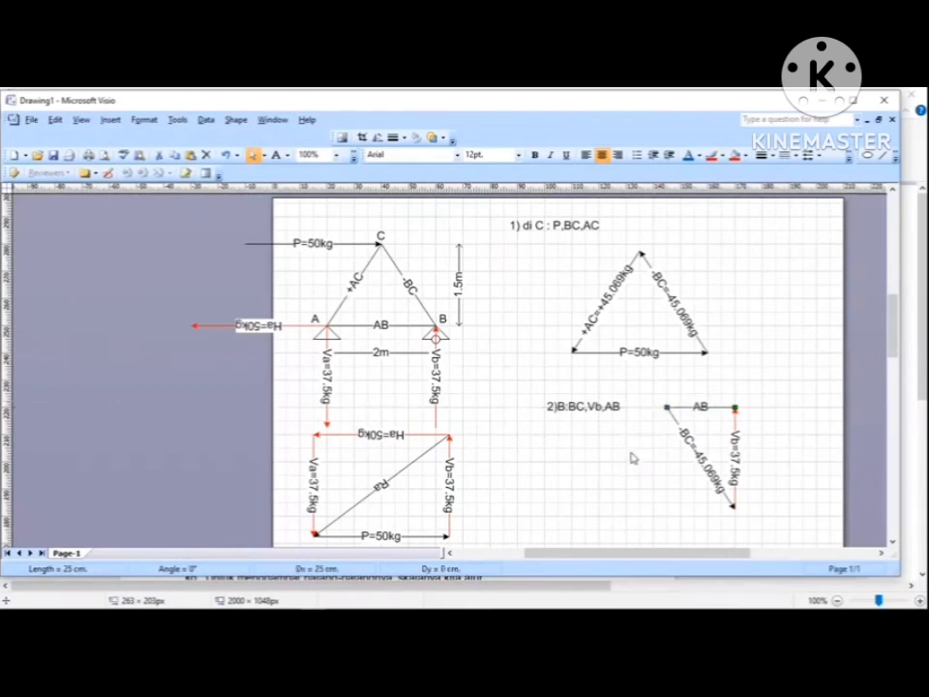
pyautogui.click(634, 458)
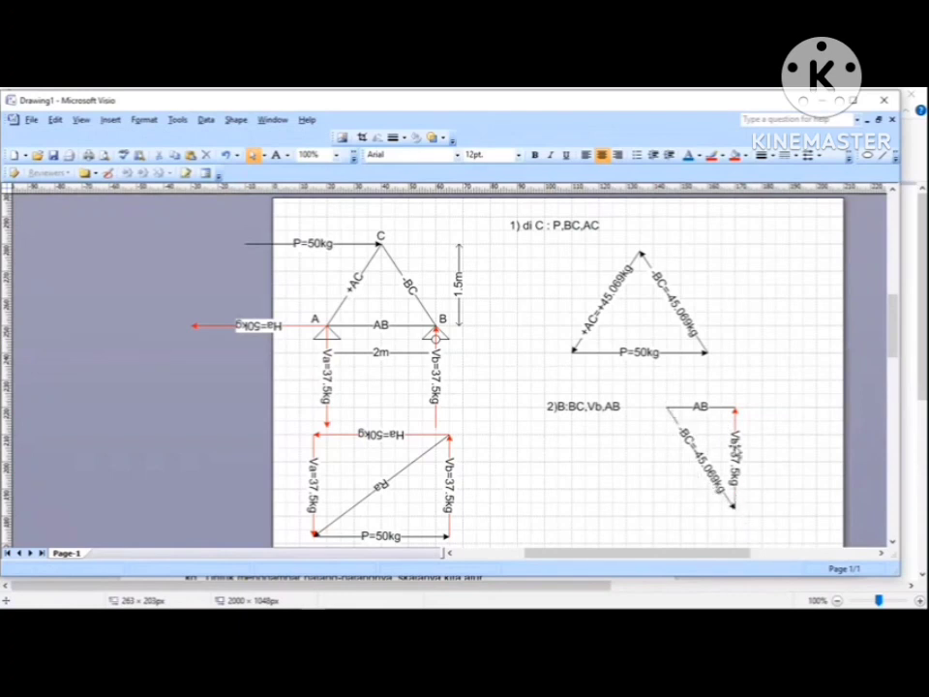
# Give the AB line in joint B's polygon a single arrowhead pointing toward the BC vector's starting point.
pyautogui.click(701, 408)
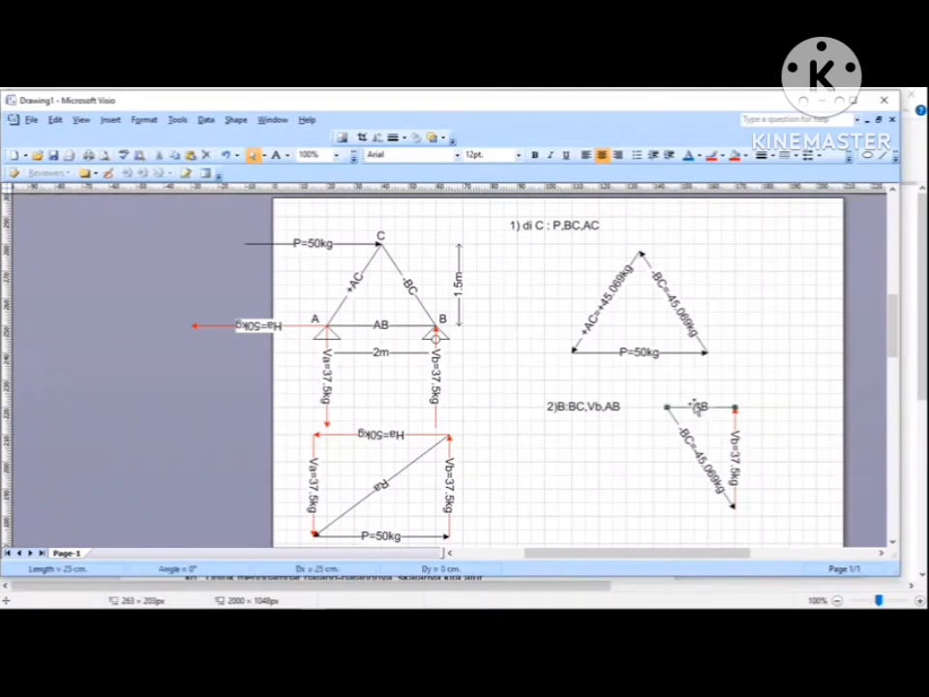
pyautogui.click(820, 158)
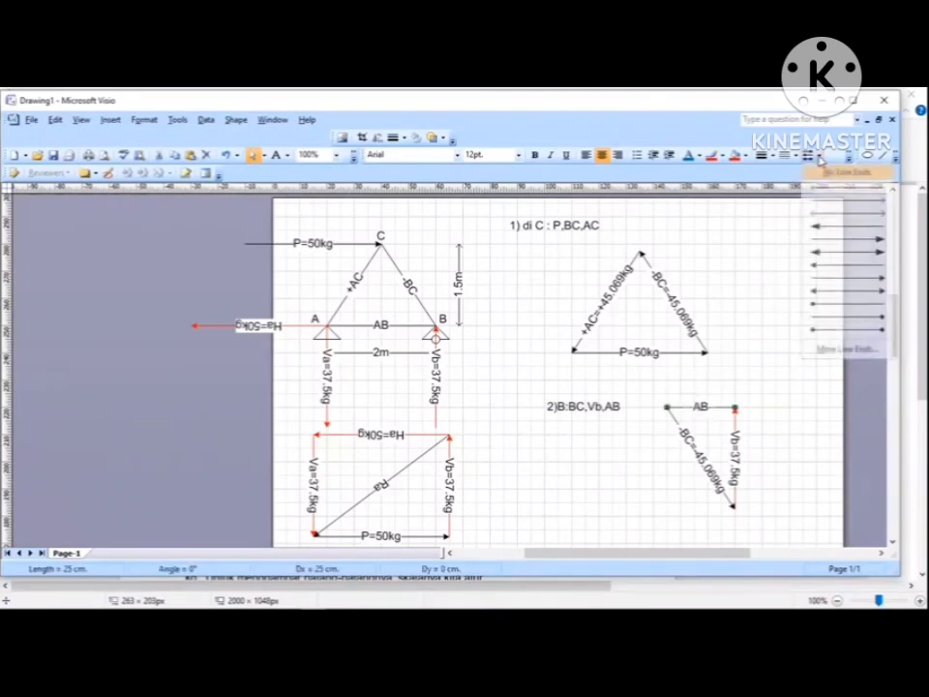
pyautogui.click(834, 292)
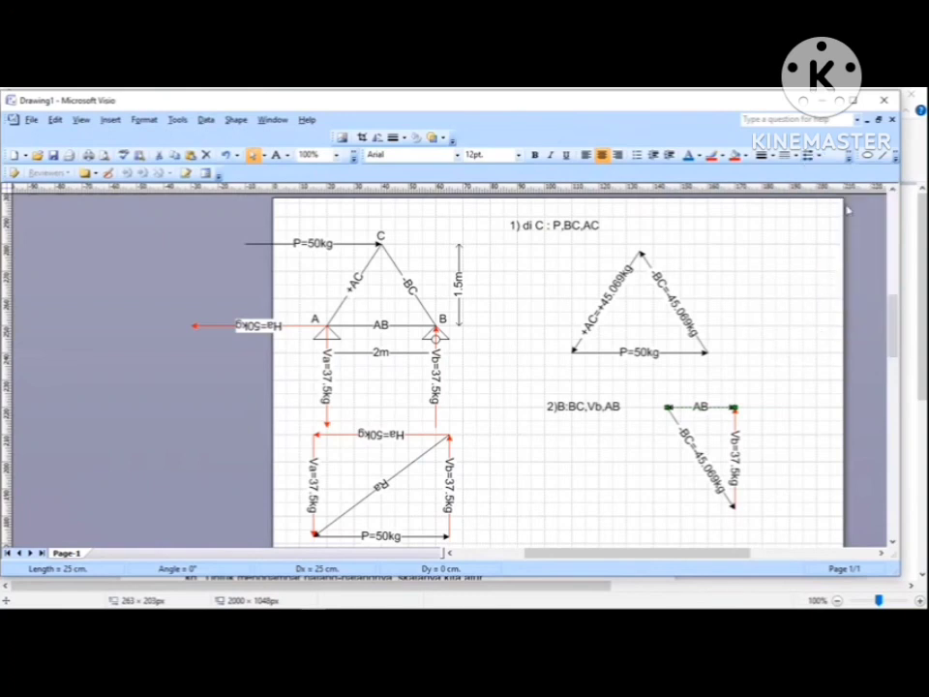
pyautogui.click(820, 158)
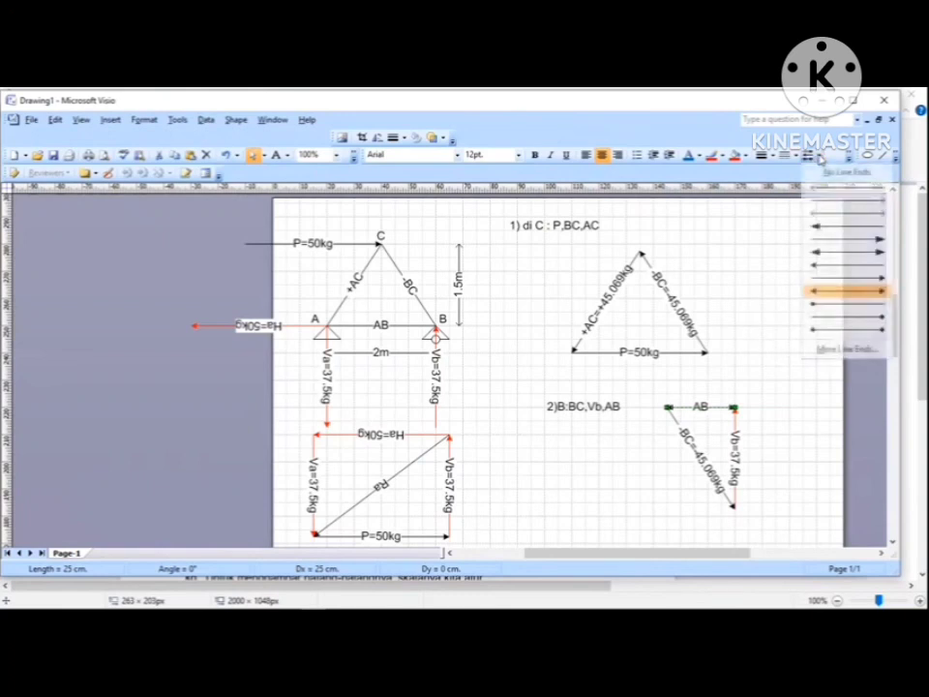
pyautogui.click(850, 283)
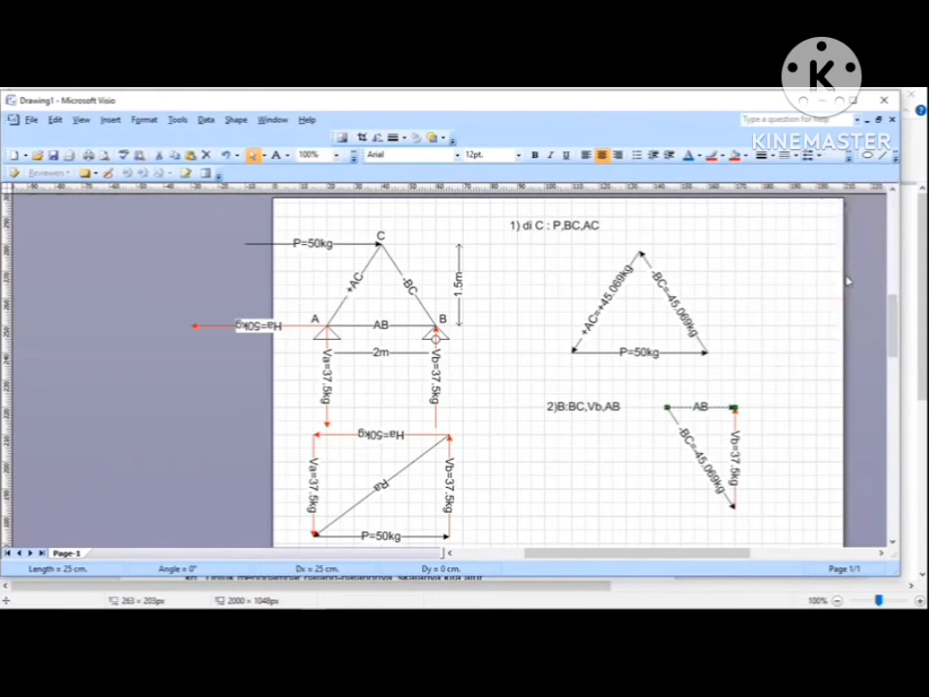
pyautogui.click(820, 158)
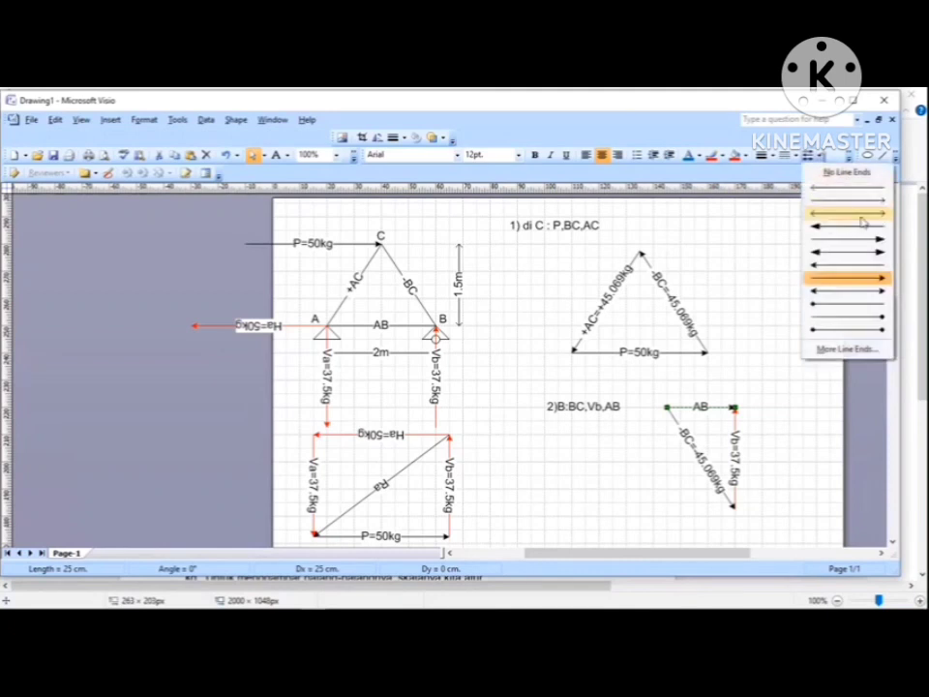
pyautogui.click(838, 273)
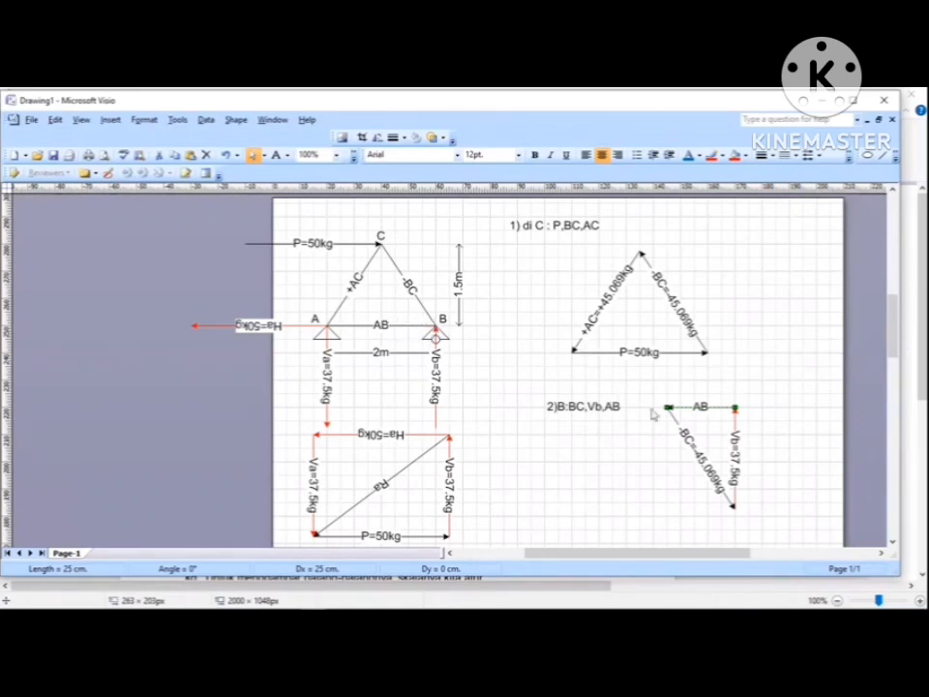
# Change the AB label in joint B's force polygon to +AB=25kg.
pyautogui.doubleClick(704, 407)
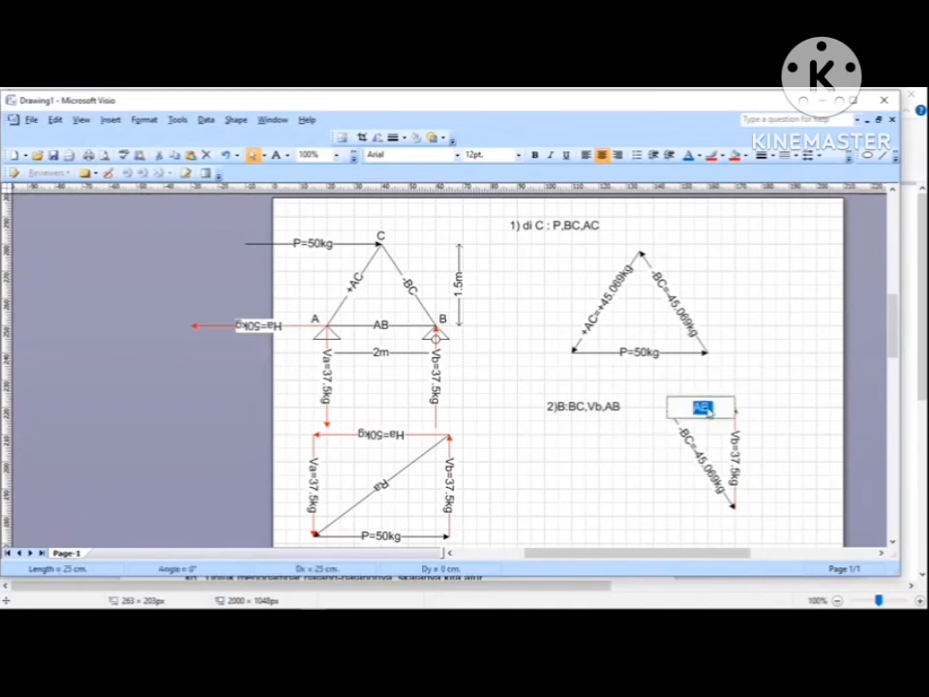
pyautogui.click(709, 409)
pyautogui.write('+AB')
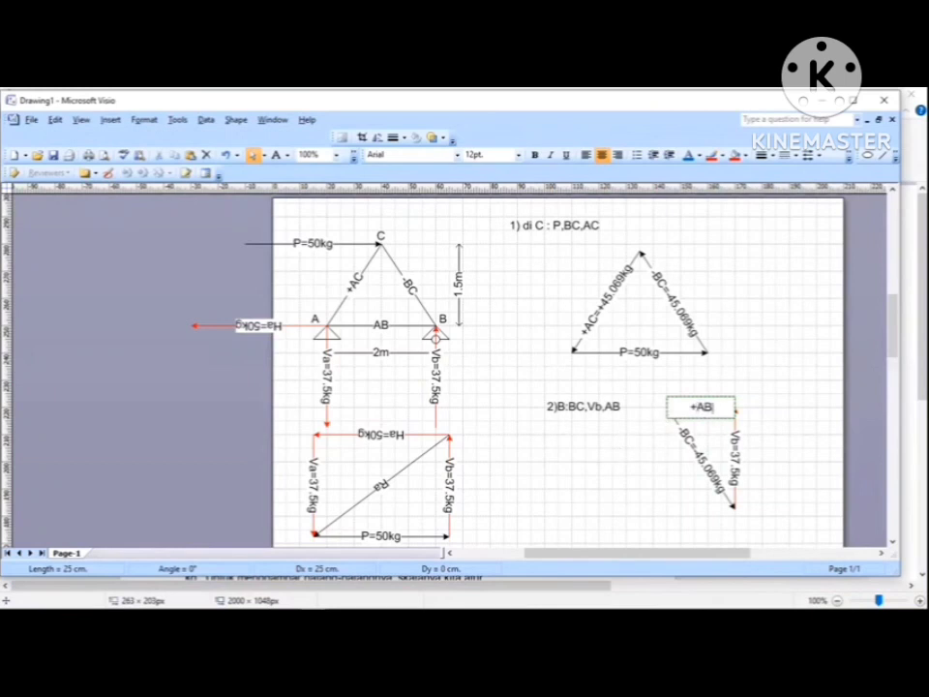
pyautogui.write('=25kg')
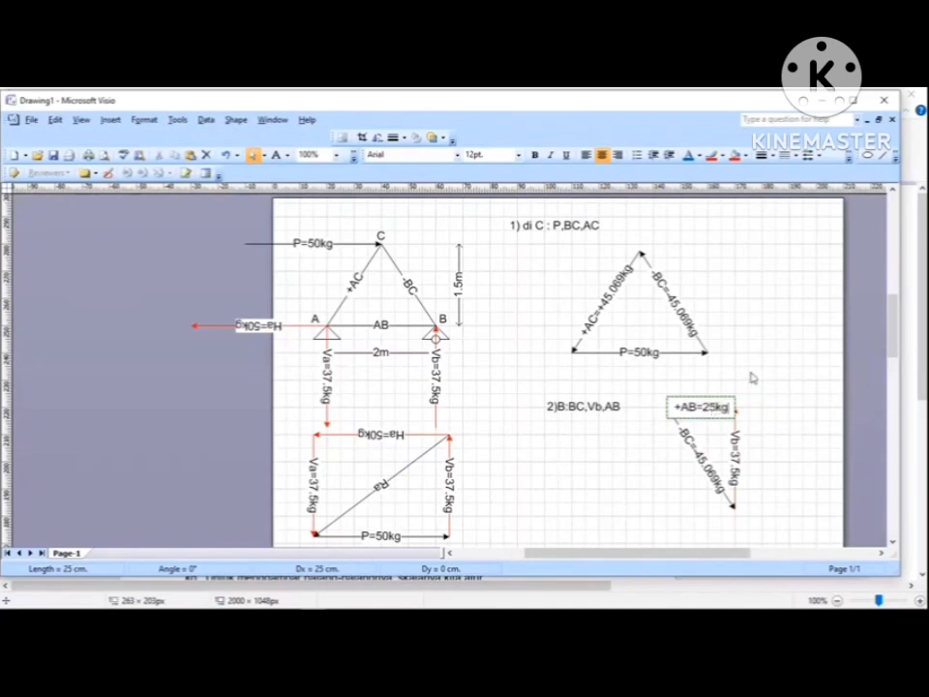
pyautogui.click(752, 378)
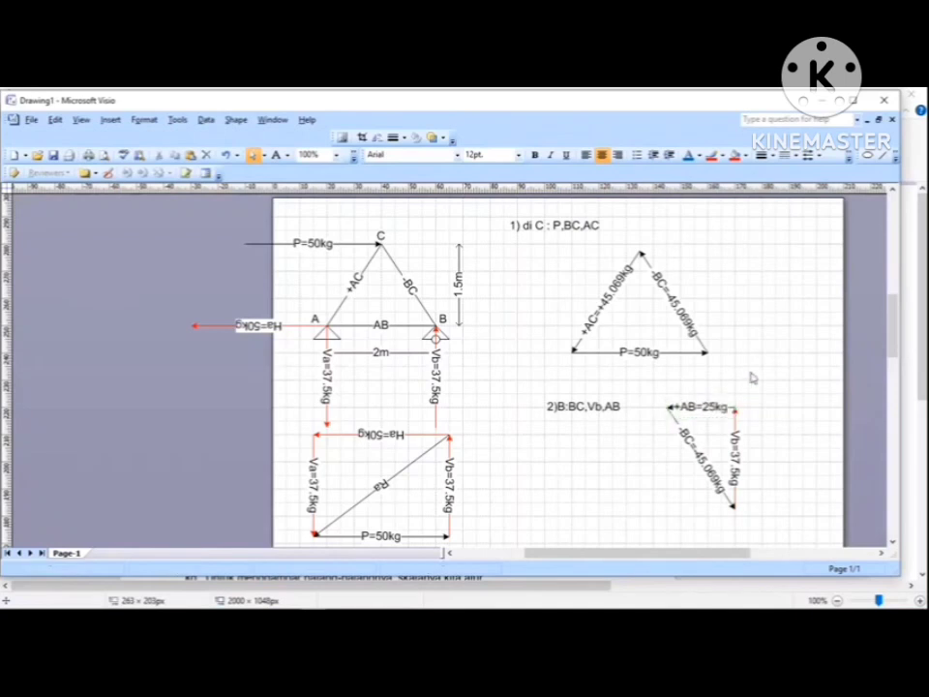
# Add a plus sign to the truss's AB member label so it reads +AB.
pyautogui.doubleClick(383, 328)
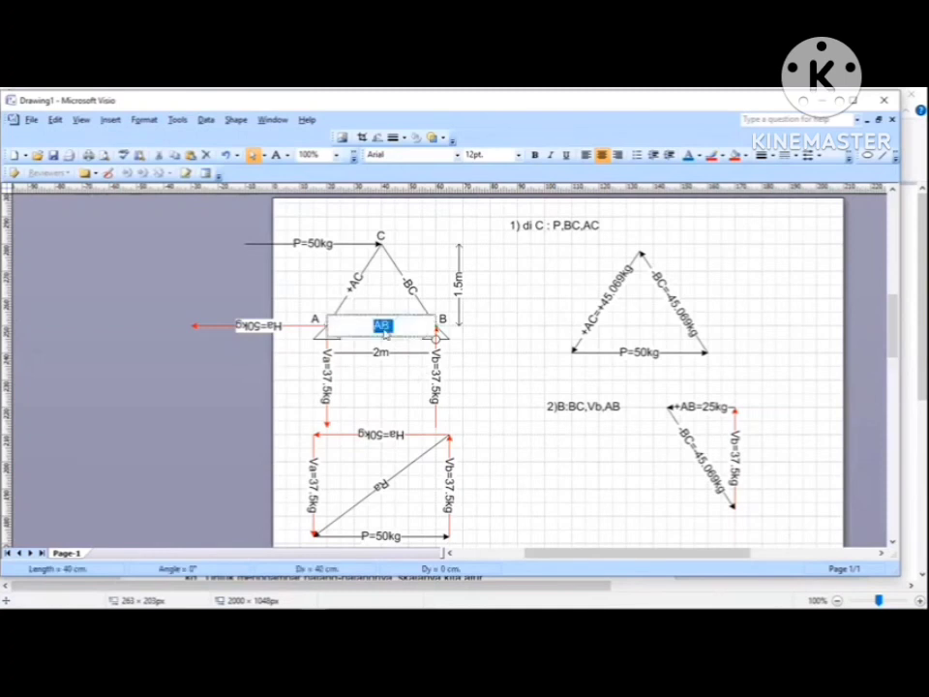
pyautogui.click(383, 329)
pyautogui.write('+')
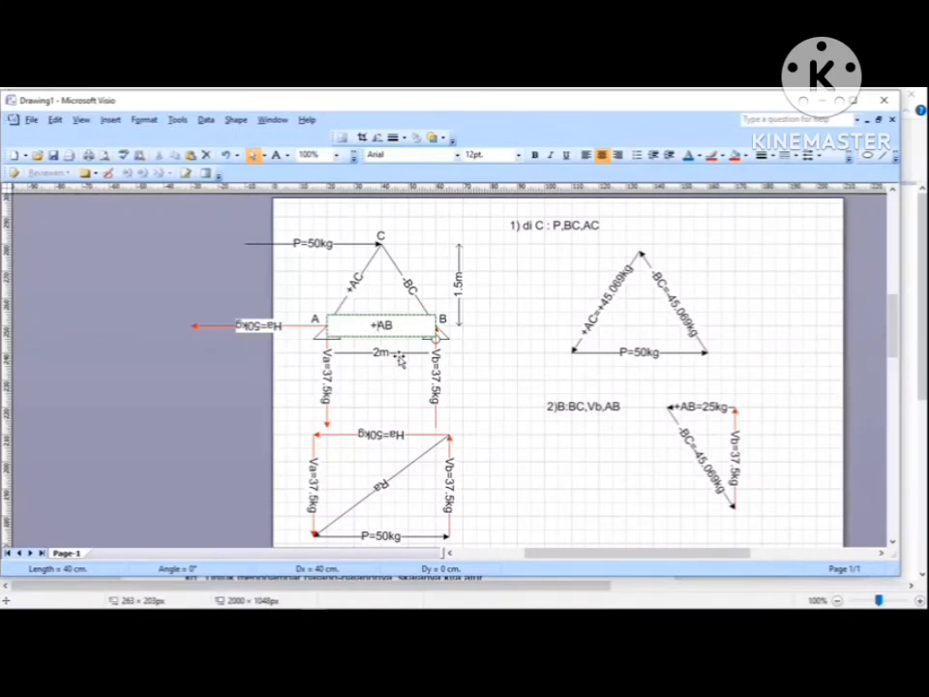
pyautogui.click(501, 393)
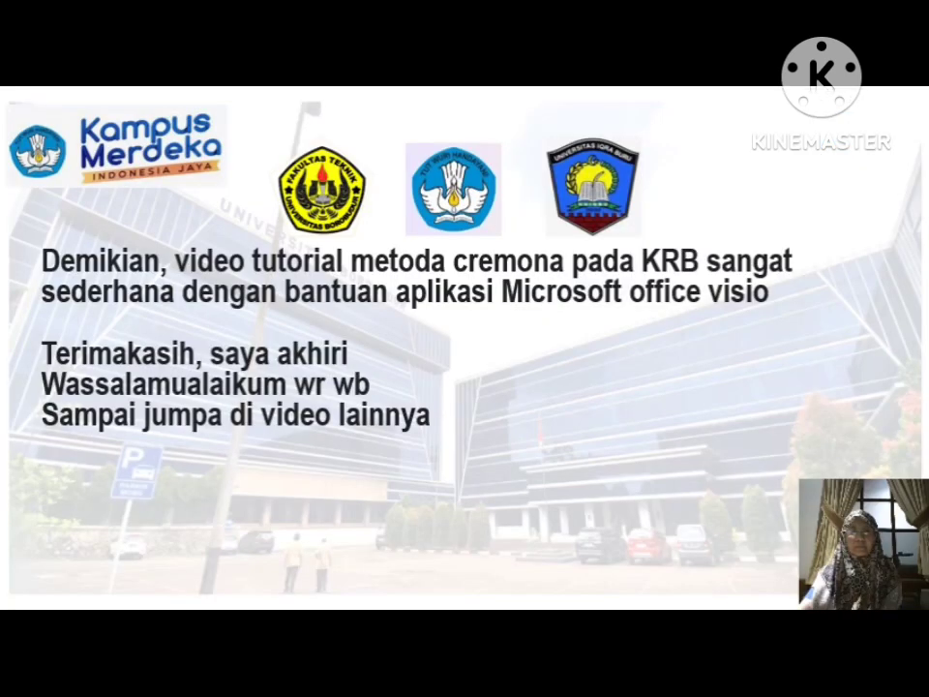